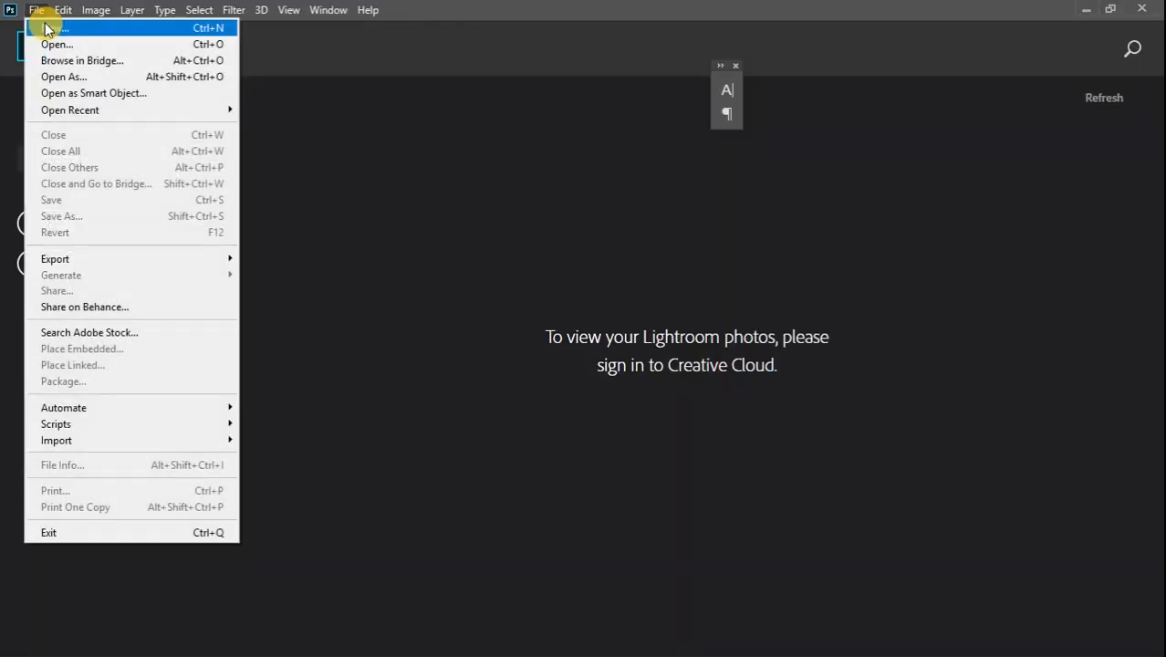
Start a new document from the File menu, showing 30 × 40 cm settings
{"action": "left_click", "coordinate": [45, 28]}
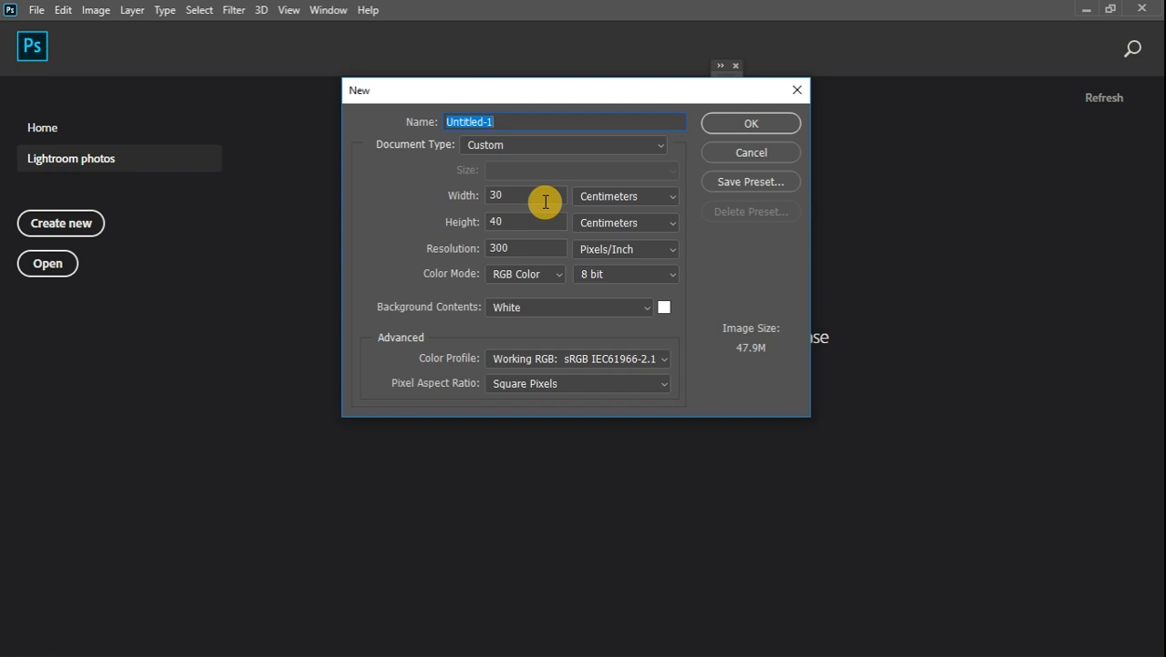
Create the 30 × 40 cm white document at a resolution of 150 ppi
{"action": "double_click", "coordinate": [517, 249]}
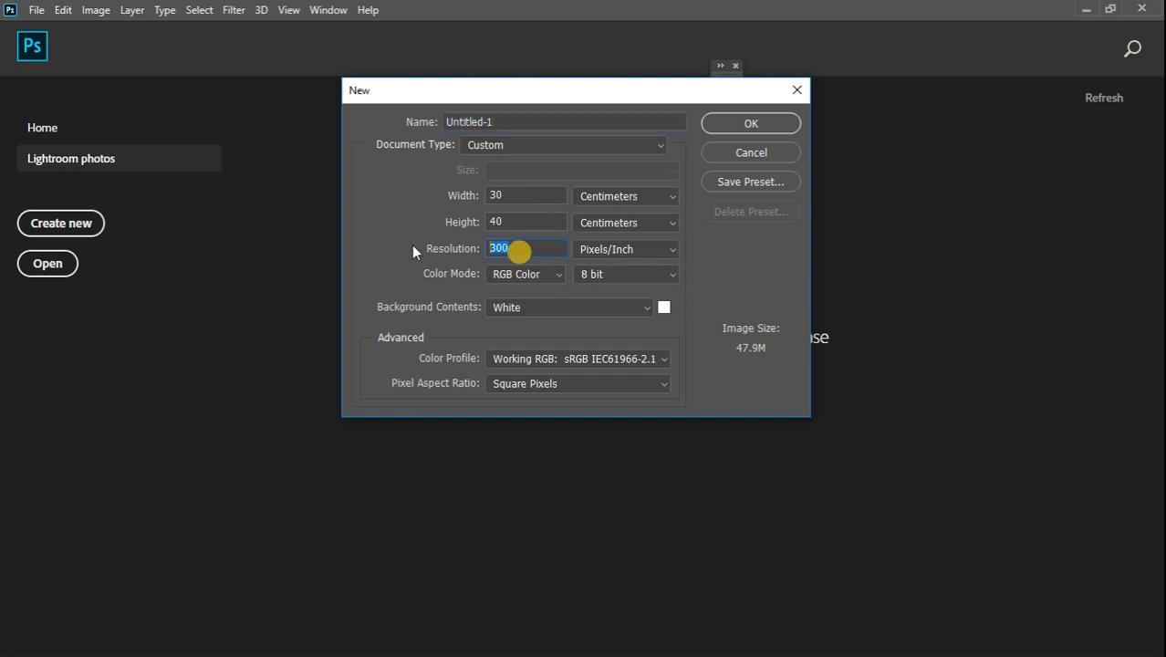
{"action": "type", "text": "150"}
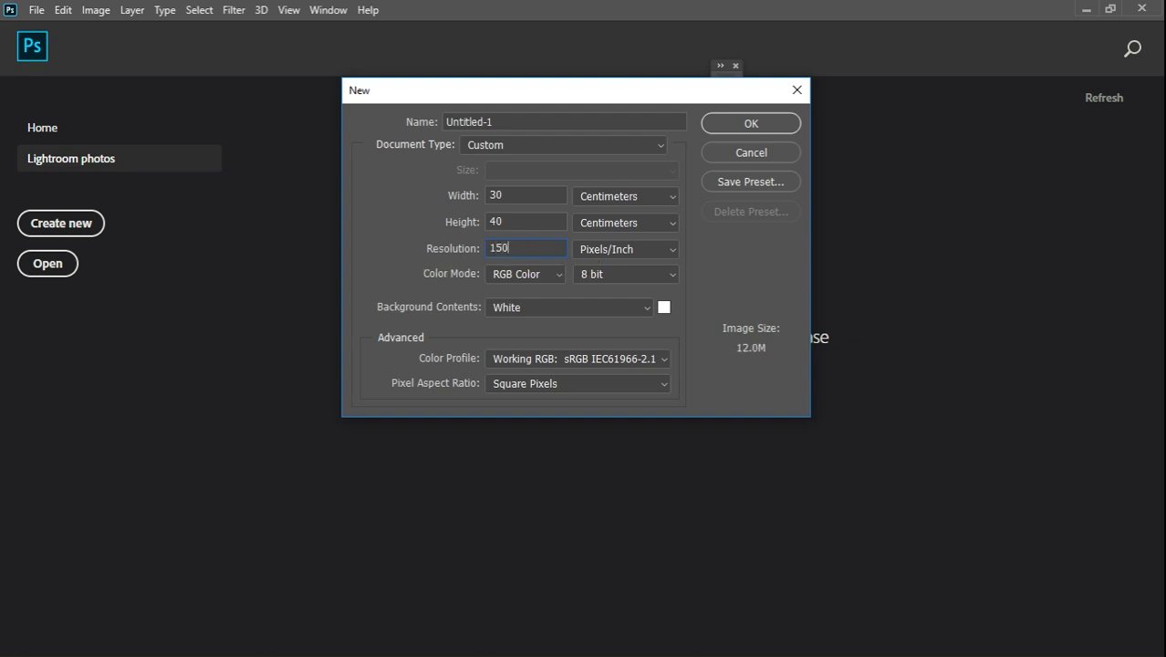
{"action": "left_click", "coordinate": [730, 126]}
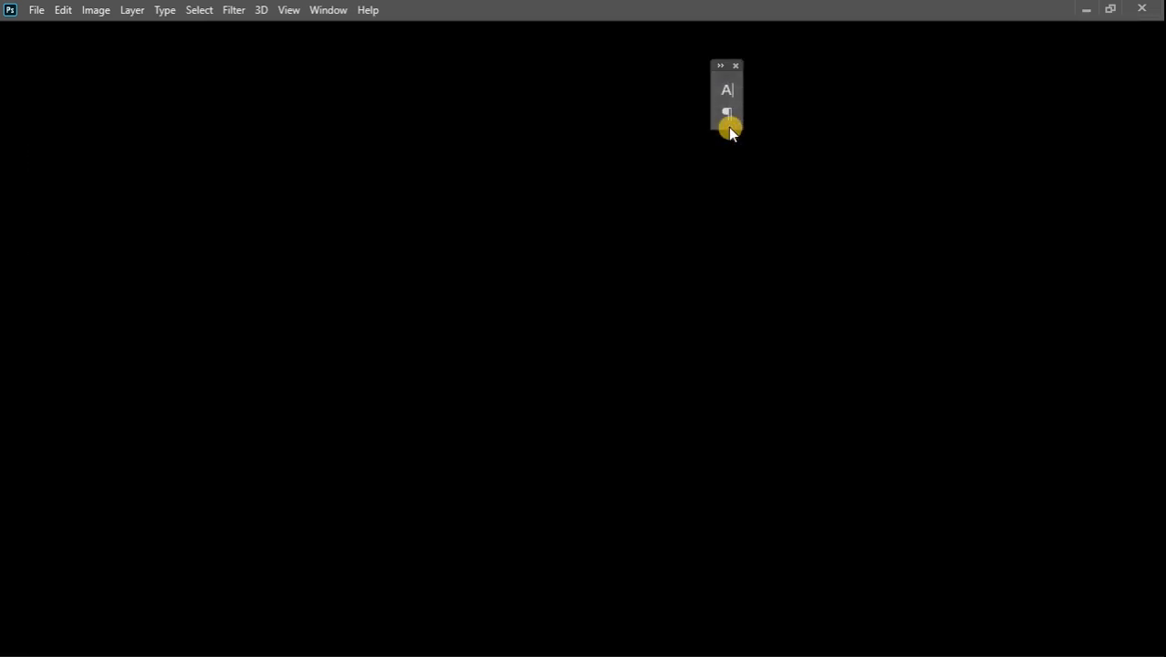
Rotate the canvas 90° counter-clockwise into landscape orientation
{"action": "left_click", "coordinate": [94, 10]}
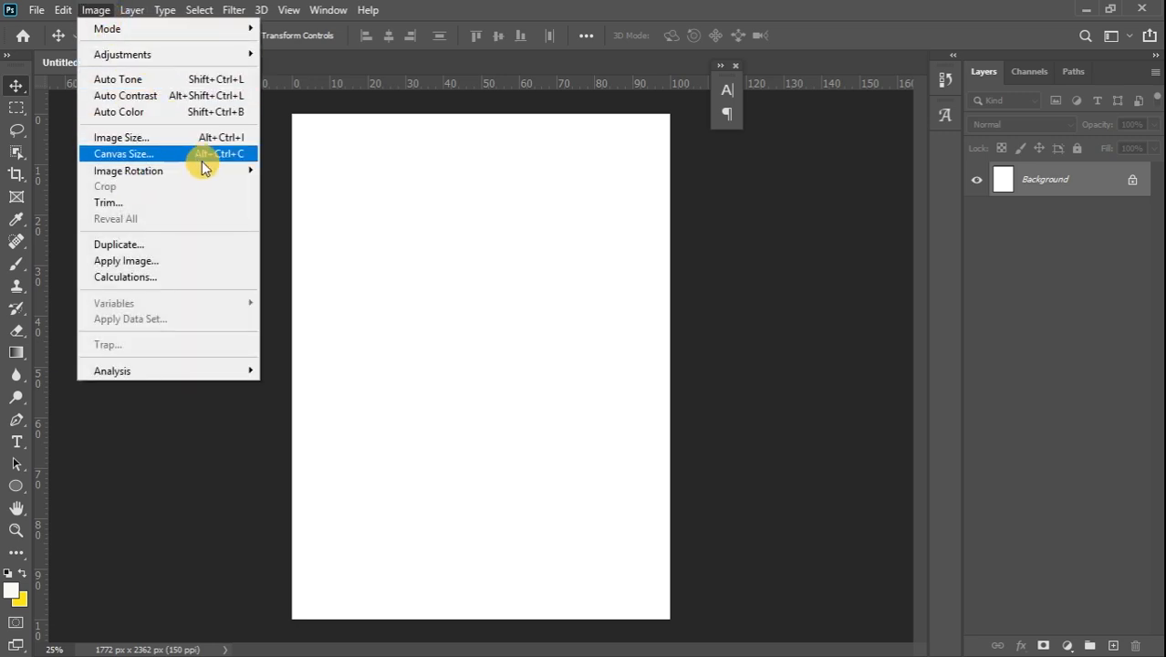
{"action": "mouse_move", "coordinate": [215, 169]}
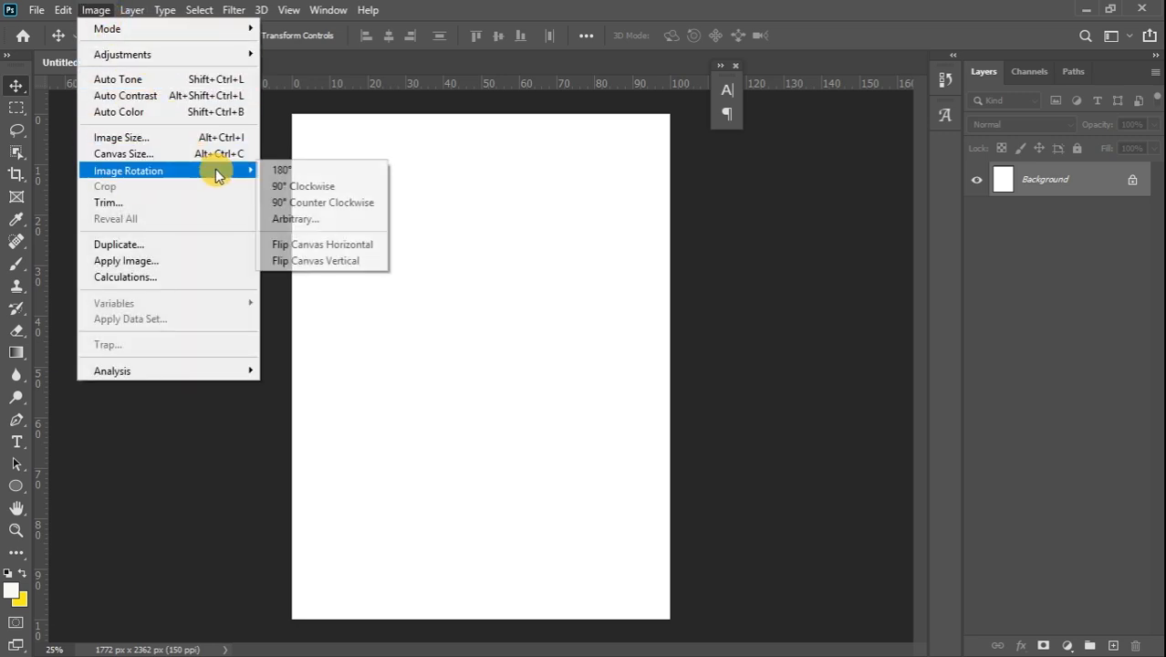
{"action": "left_click", "coordinate": [324, 202]}
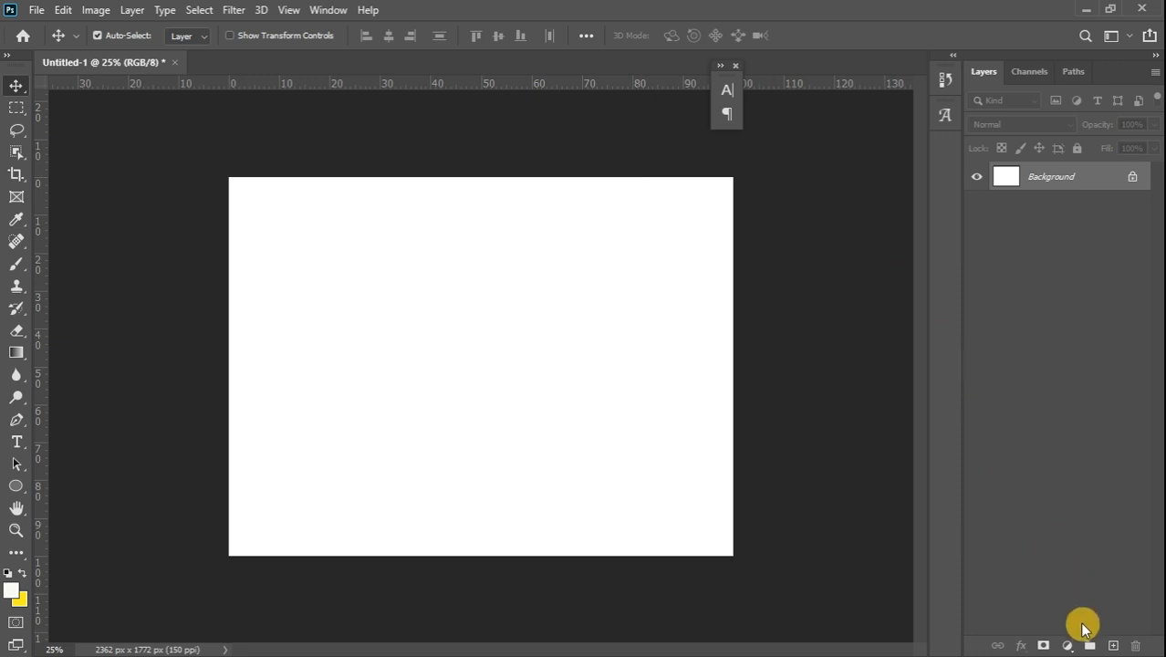
Add a Gradient fill layer using a dark blue preset from the Blues gradients
{"action": "left_click", "coordinate": [1067, 646]}
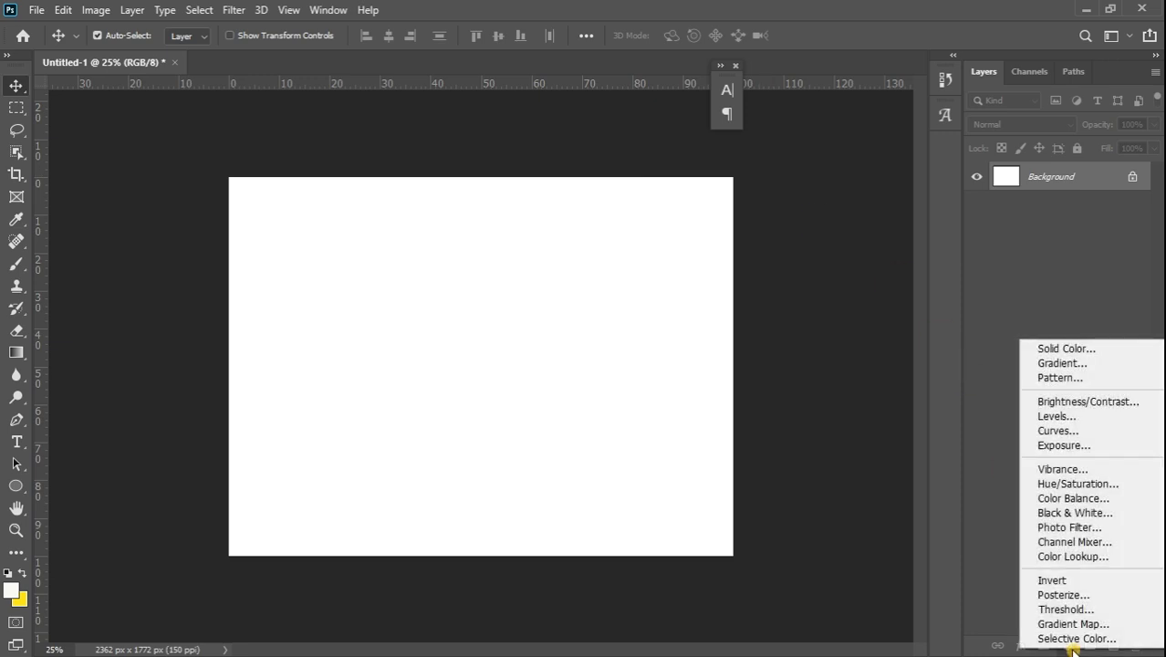
{"action": "left_click", "coordinate": [1071, 362]}
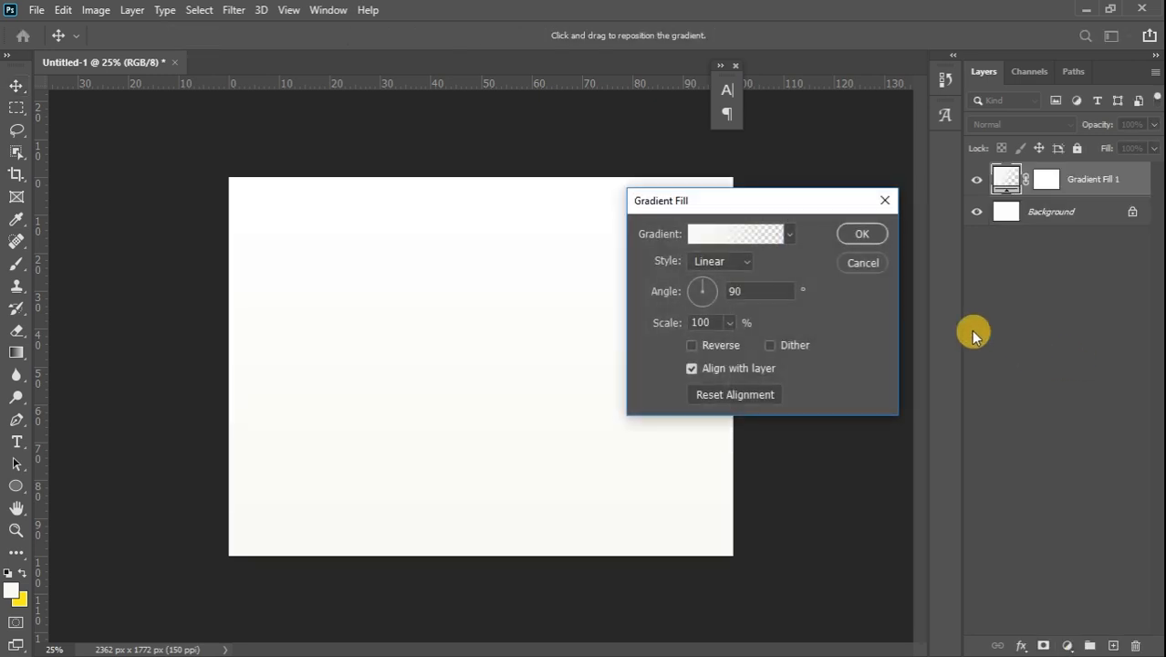
{"action": "left_click", "coordinate": [788, 234]}
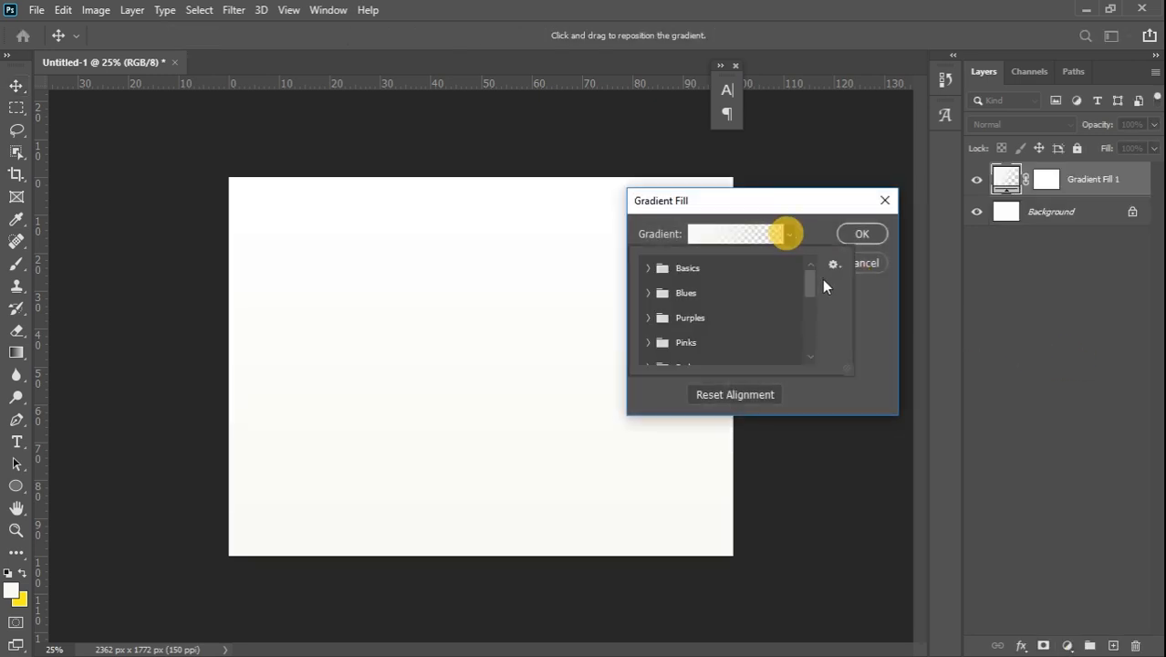
{"action": "left_click_drag", "start_coordinate": [807, 279], "coordinate": [812, 308]}
{"action": "left_click", "coordinate": [649, 297]}
{"action": "left_click", "coordinate": [660, 314]}
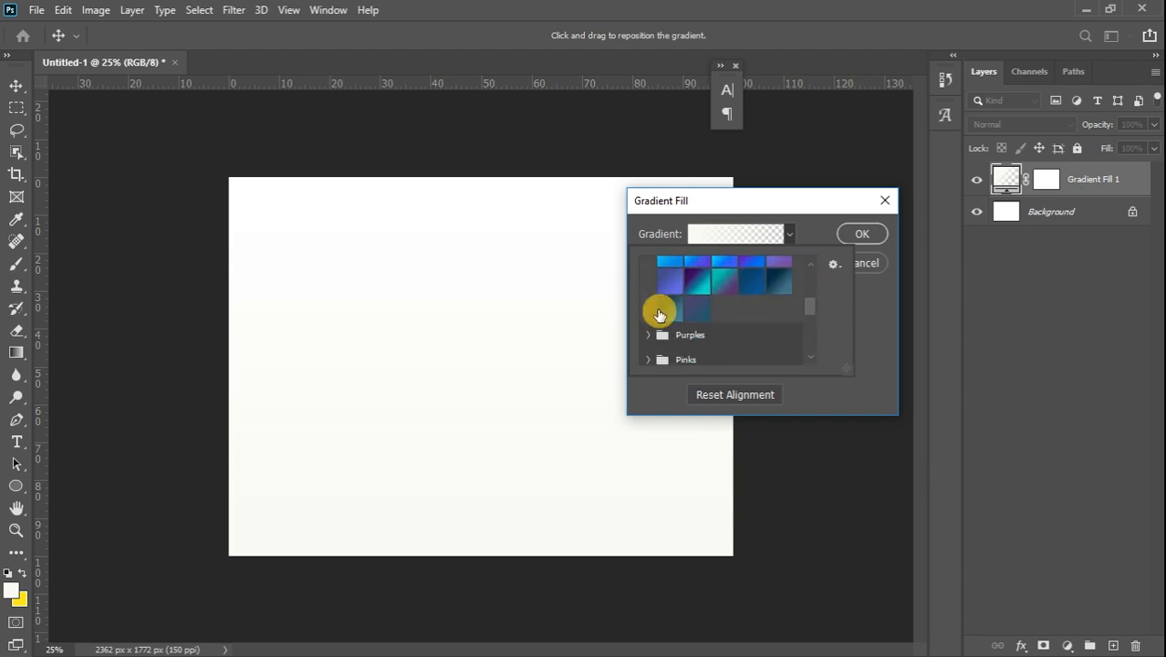
{"action": "left_click", "coordinate": [781, 284]}
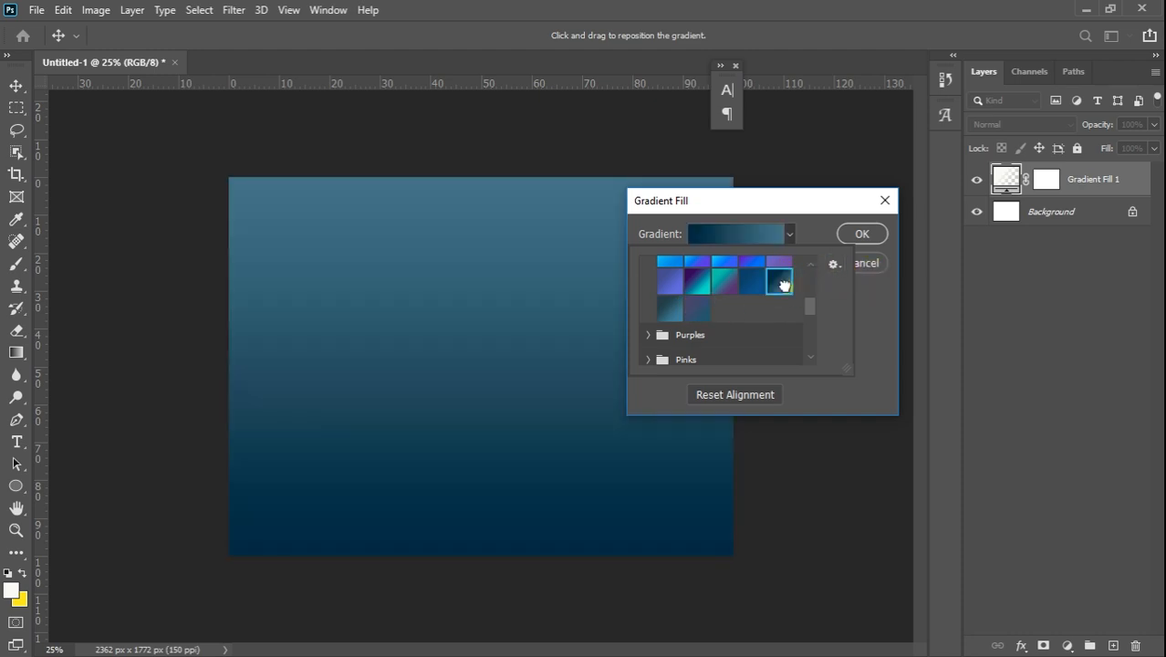
{"action": "left_click", "coordinate": [866, 309]}
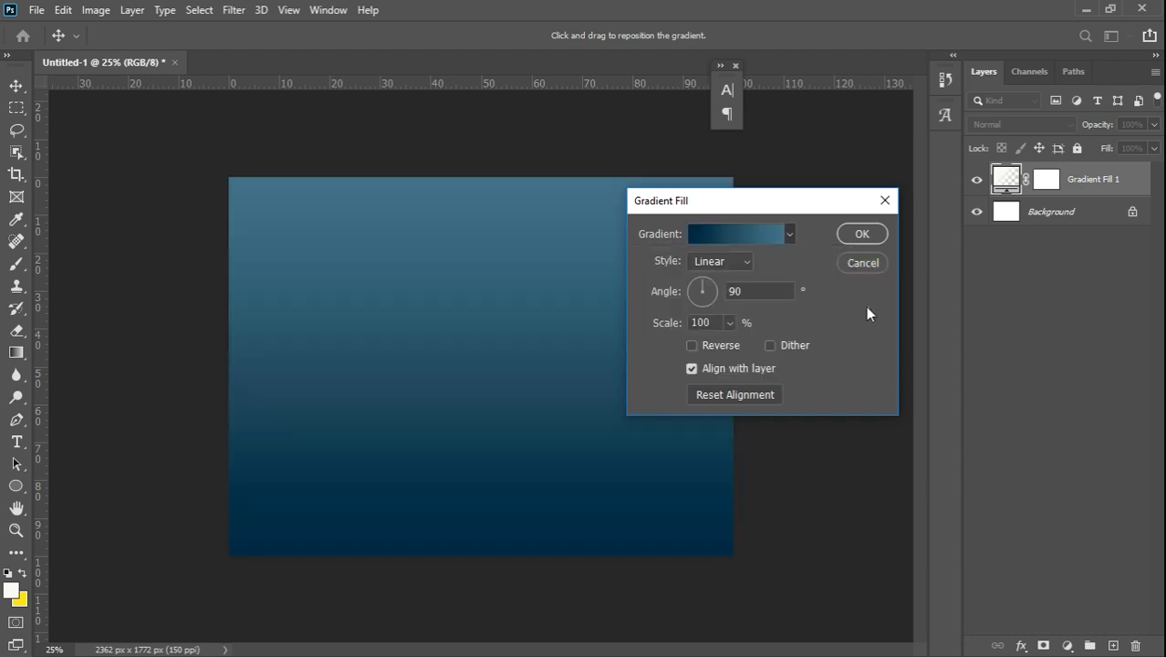
Make the gradient Radial and reversed at 243% scale, and open its colour editor
{"action": "left_click", "coordinate": [747, 262]}
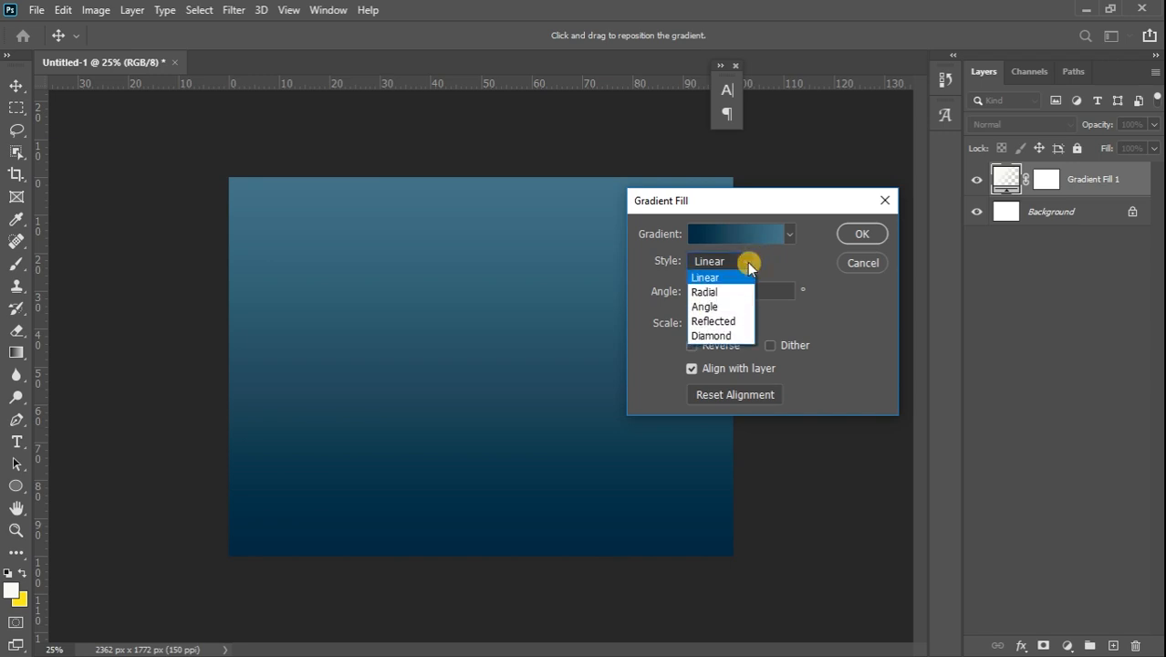
{"action": "left_click", "coordinate": [700, 293]}
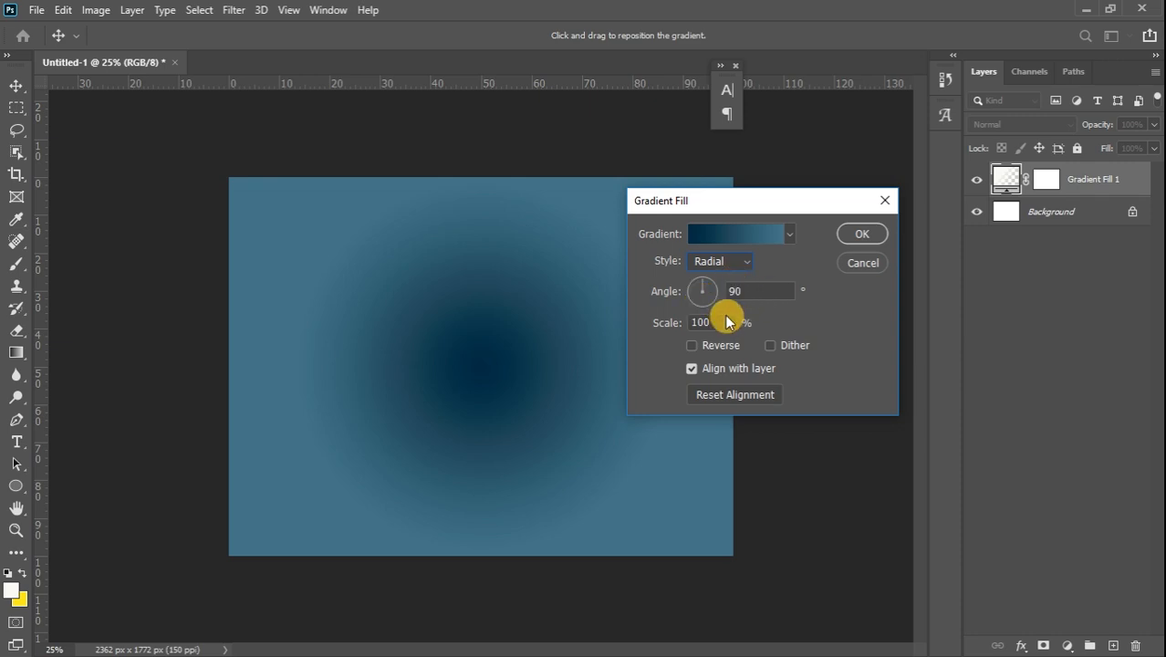
{"action": "left_click", "coordinate": [693, 345]}
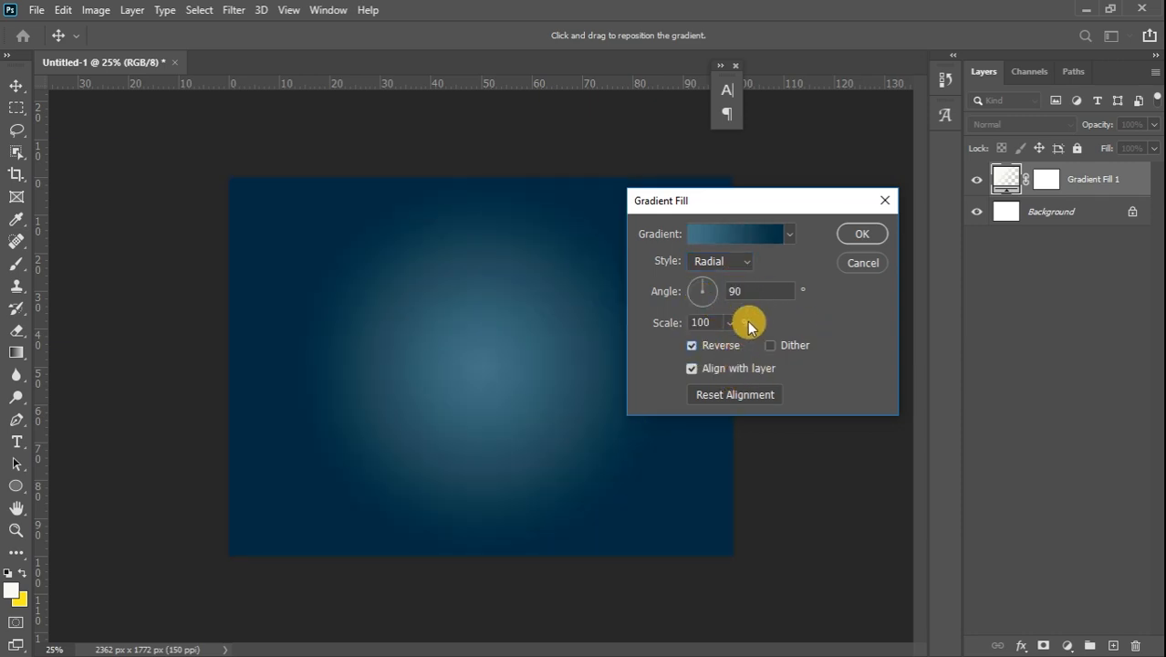
{"action": "mouse_move", "coordinate": [729, 341]}
{"action": "left_mouse_down"}
{"action": "mouse_move", "coordinate": [768, 344]}
{"action": "mouse_move", "coordinate": [739, 345]}
{"action": "left_mouse_up"}
{"action": "left_click", "coordinate": [838, 326]}
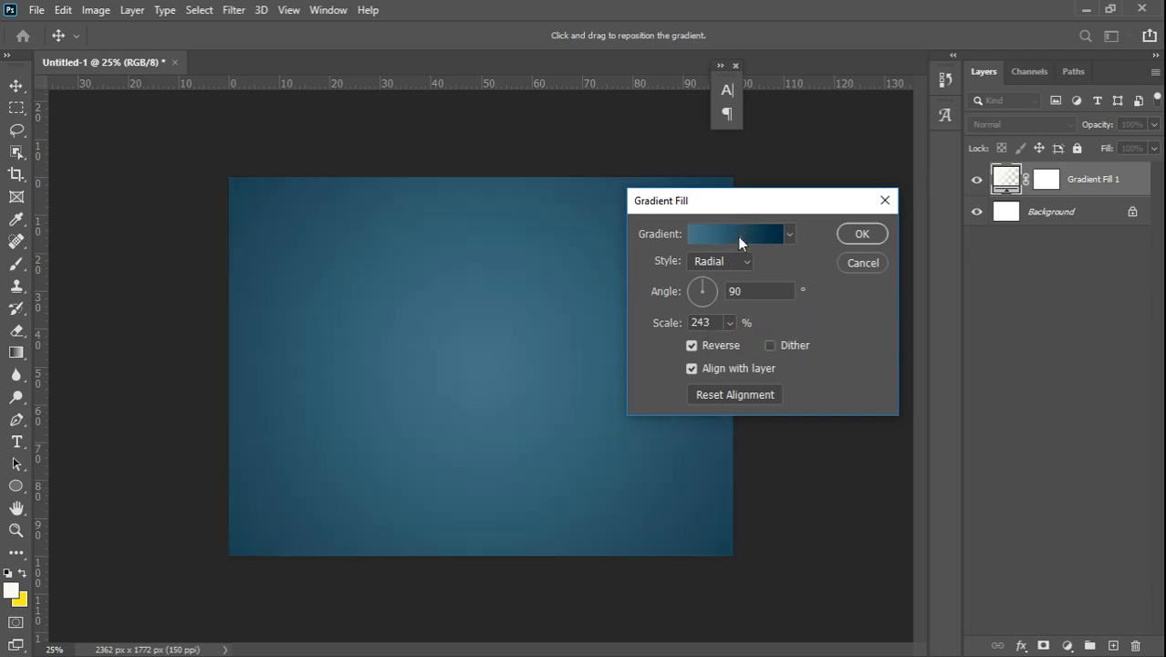
{"action": "left_click", "coordinate": [737, 237]}
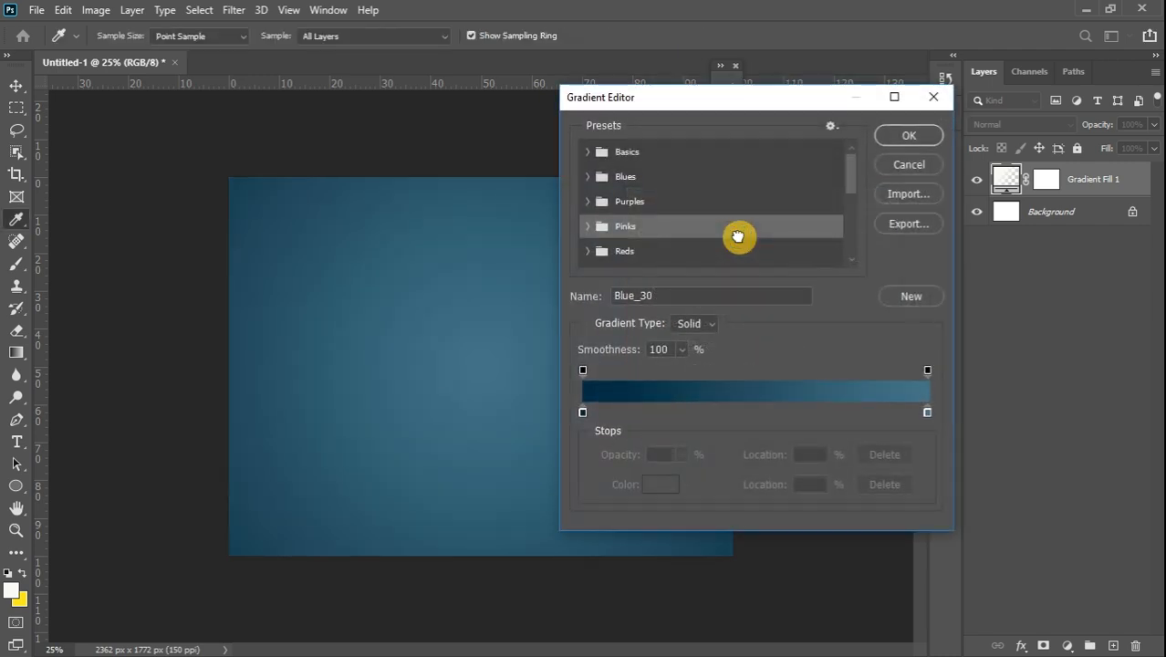
Change the gradient's right colour stop to dark navy #081d56 and accept the gradient
{"action": "double_click", "coordinate": [926, 412]}
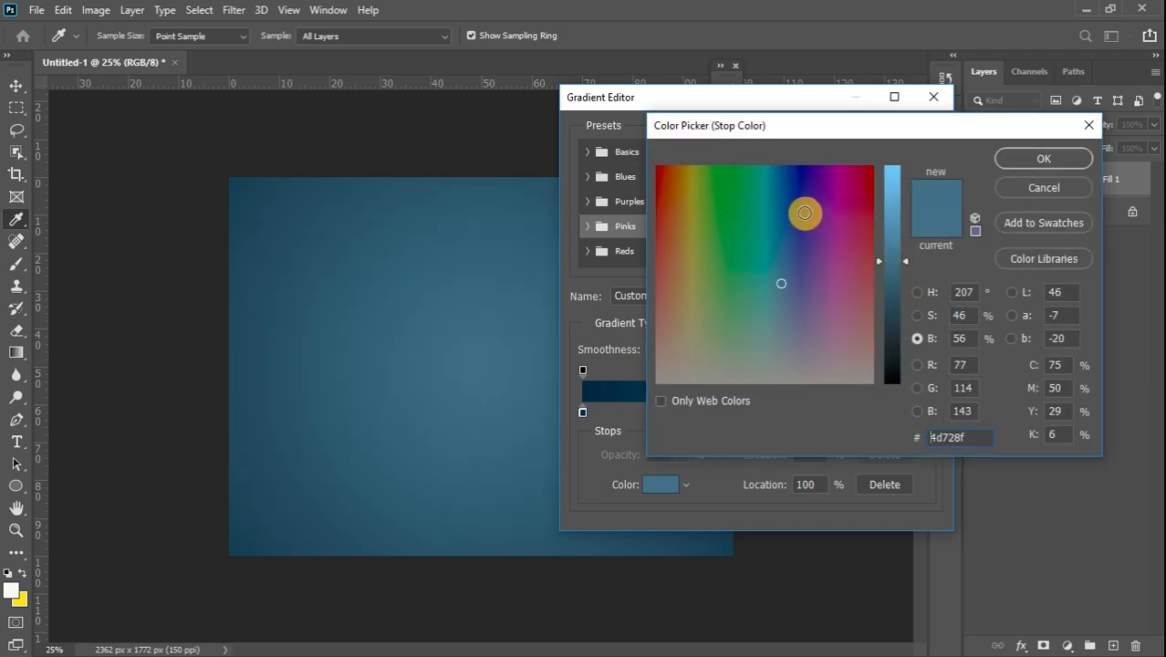
{"action": "left_click", "coordinate": [803, 212]}
{"action": "mouse_move", "coordinate": [803, 212]}
{"action": "left_mouse_down"}
{"action": "mouse_move", "coordinate": [794, 242]}
{"action": "mouse_move", "coordinate": [791, 187]}
{"action": "left_mouse_up"}
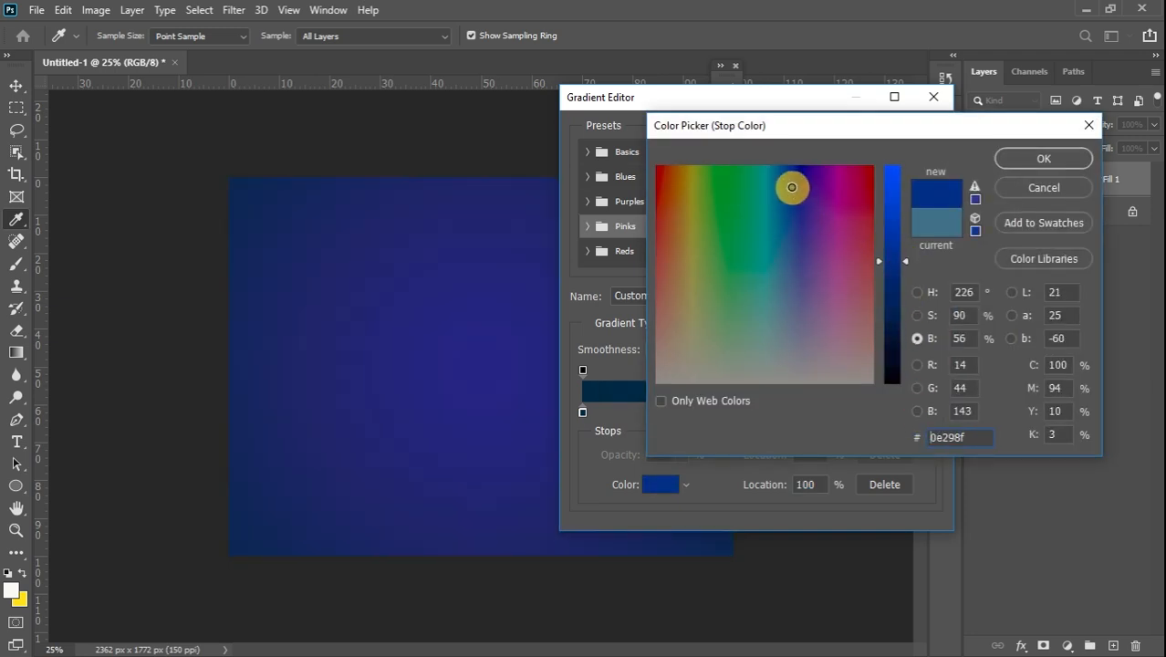
{"action": "left_click_drag", "start_coordinate": [905, 261], "coordinate": [899, 314]}
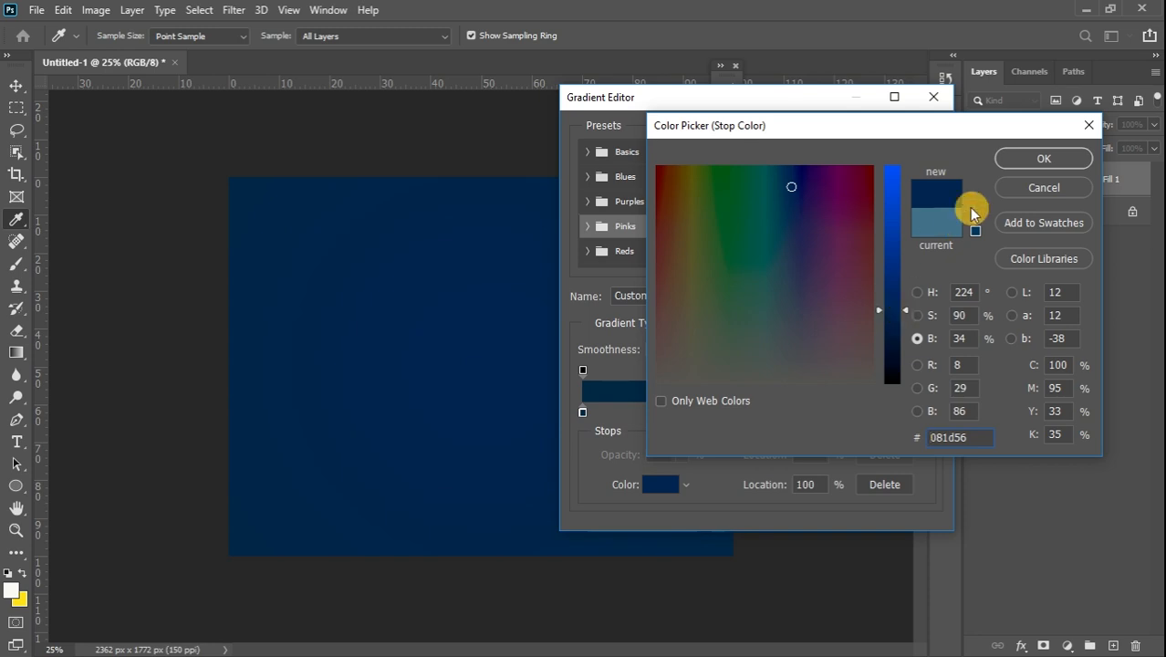
{"action": "left_click", "coordinate": [1007, 163]}
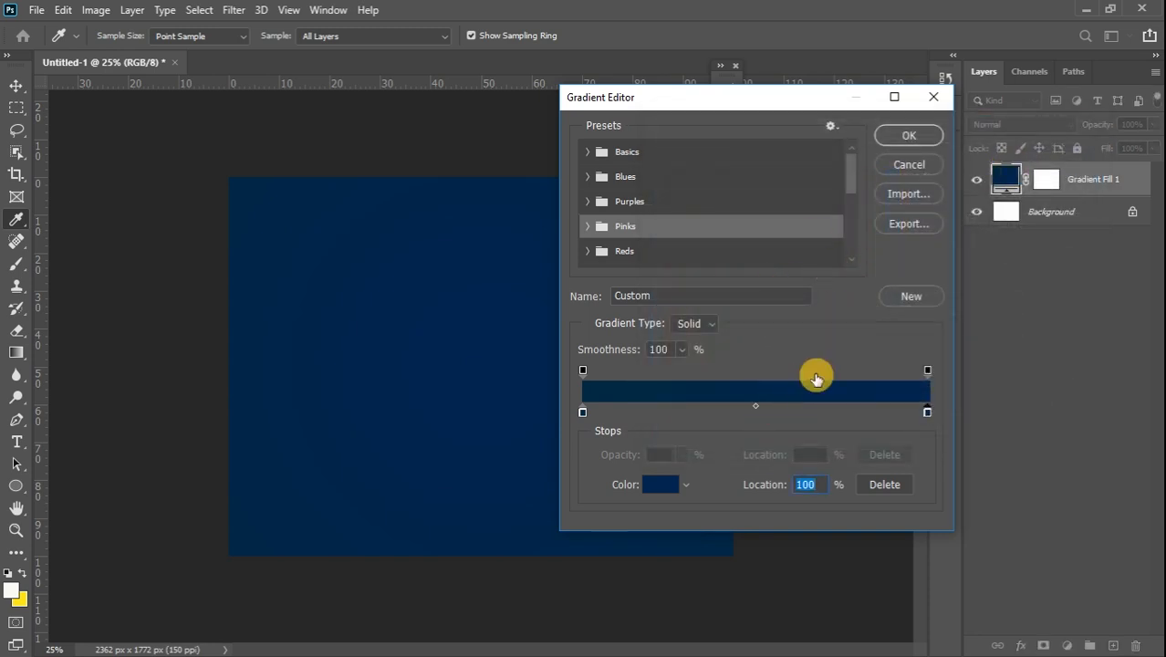
{"action": "left_click", "coordinate": [909, 135]}
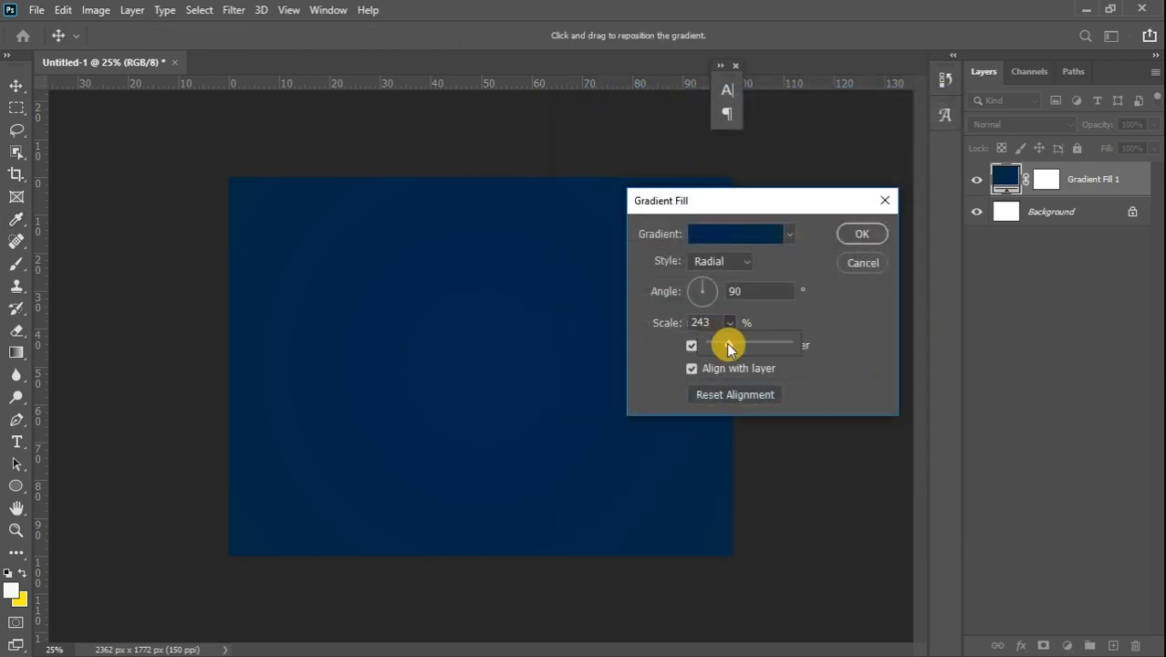
Lower the gradient scale to 100% and commit the Gradient Fill 1 layer
{"action": "left_click_drag", "start_coordinate": [741, 344], "coordinate": [719, 348]}
{"action": "left_click", "coordinate": [858, 235]}
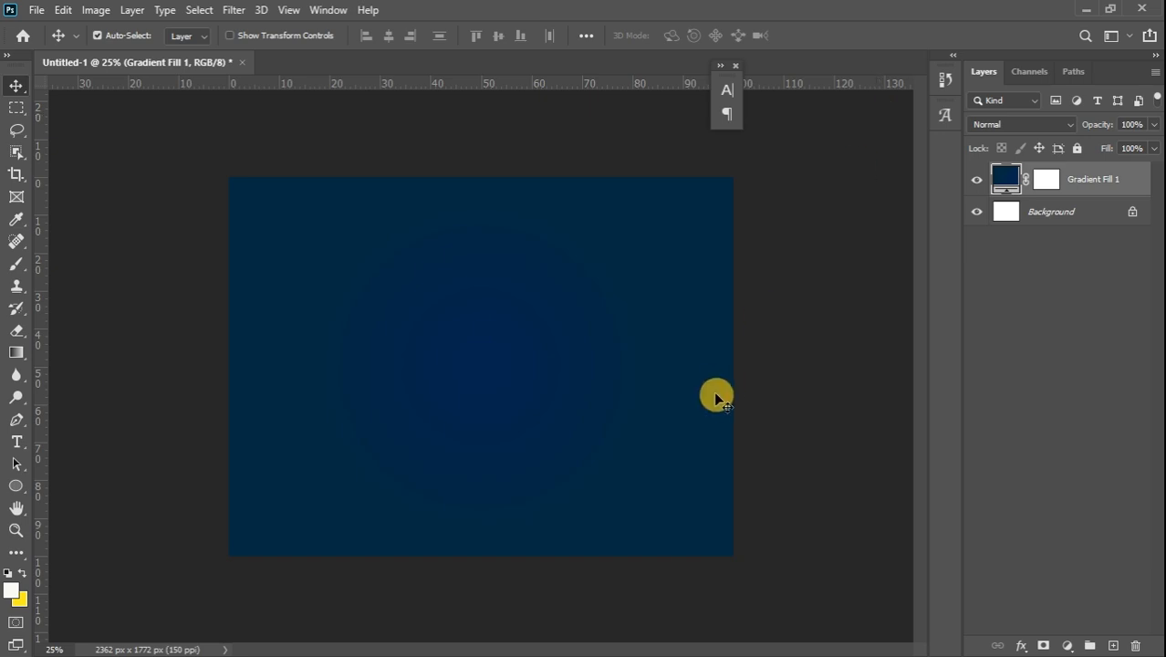
{"action": "mouse_move", "coordinate": [1161, 393]}
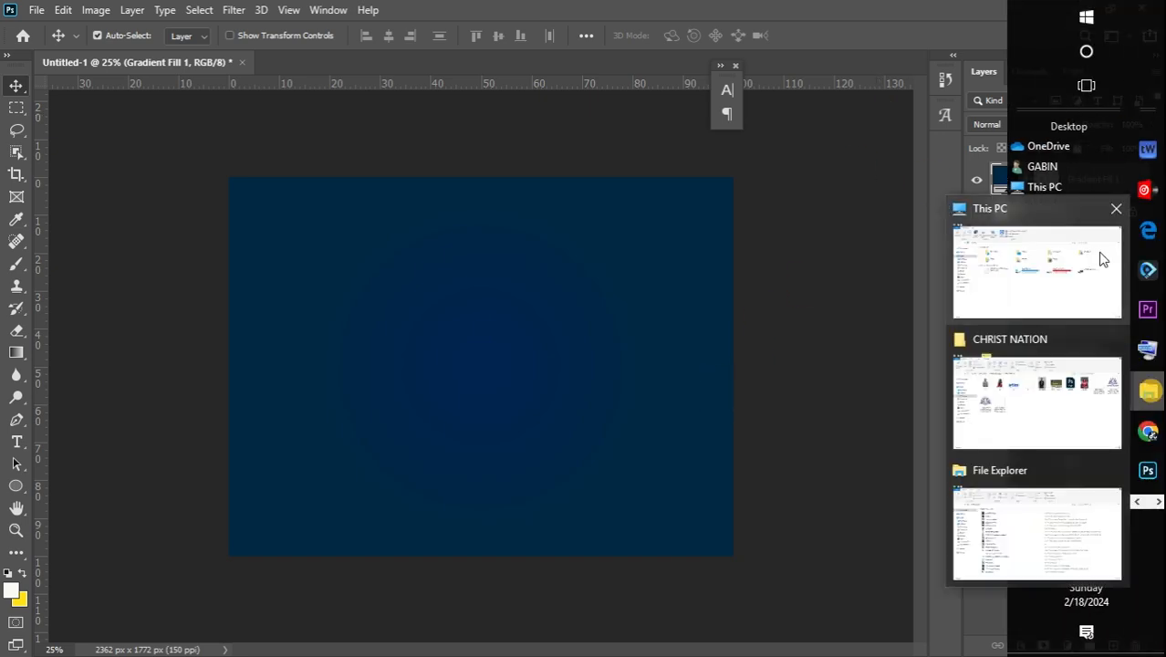
Open Downloads in File Explorer and select the london-3833039_1280 image
{"action": "left_click", "coordinate": [1071, 305]}
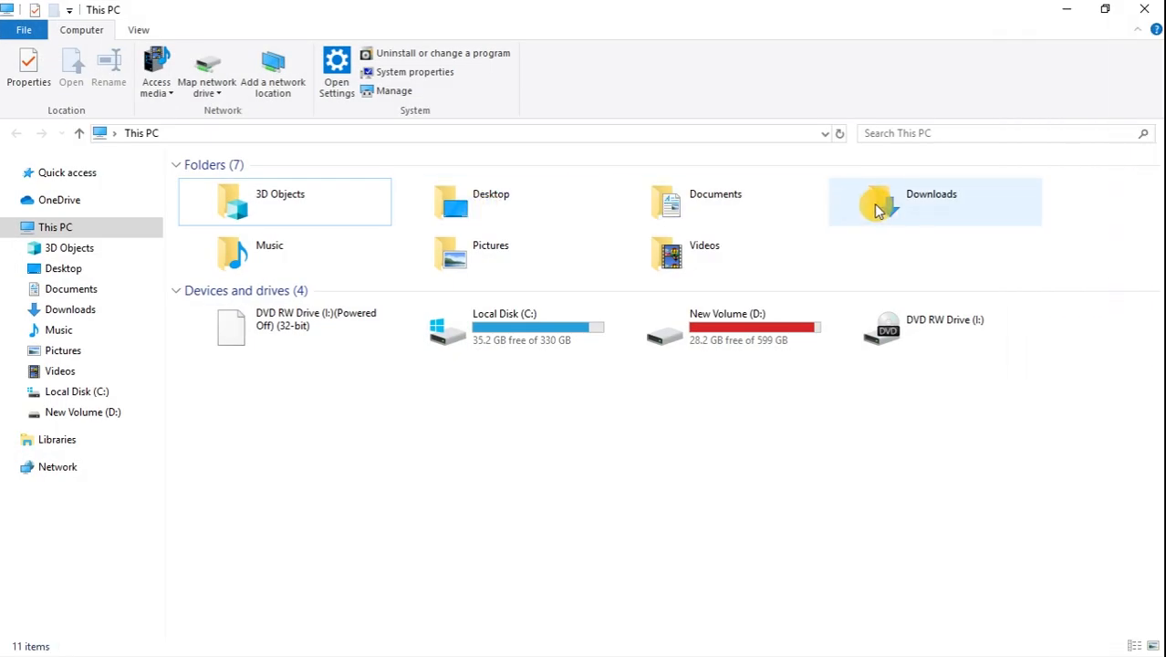
{"action": "left_click", "coordinate": [881, 210]}
{"action": "double_click", "coordinate": [882, 209]}
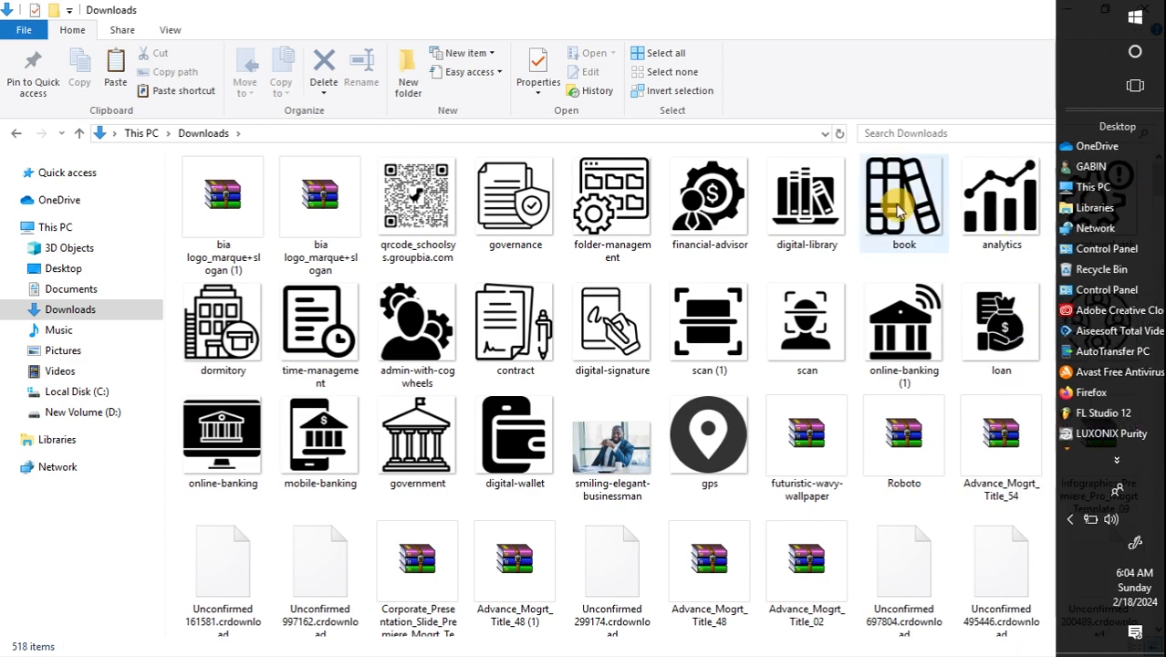
{"action": "left_click_drag", "start_coordinate": [1154, 177], "coordinate": [1159, 280]}
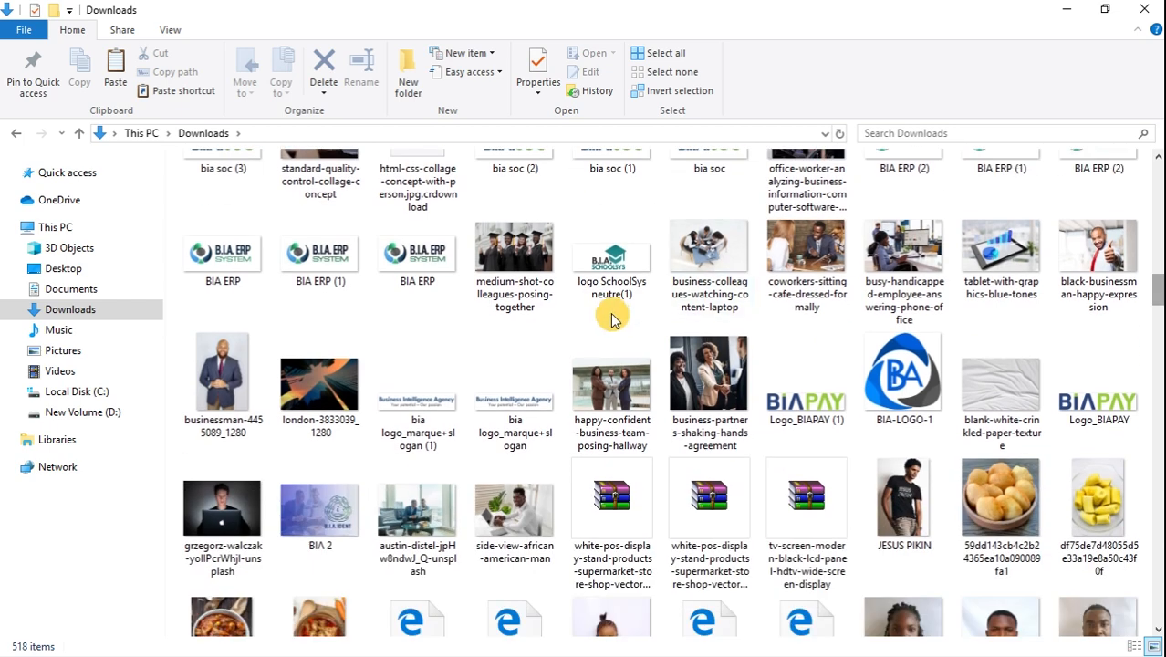
{"action": "left_click", "coordinate": [290, 401]}
{"action": "mouse_move", "coordinate": [1151, 270]}
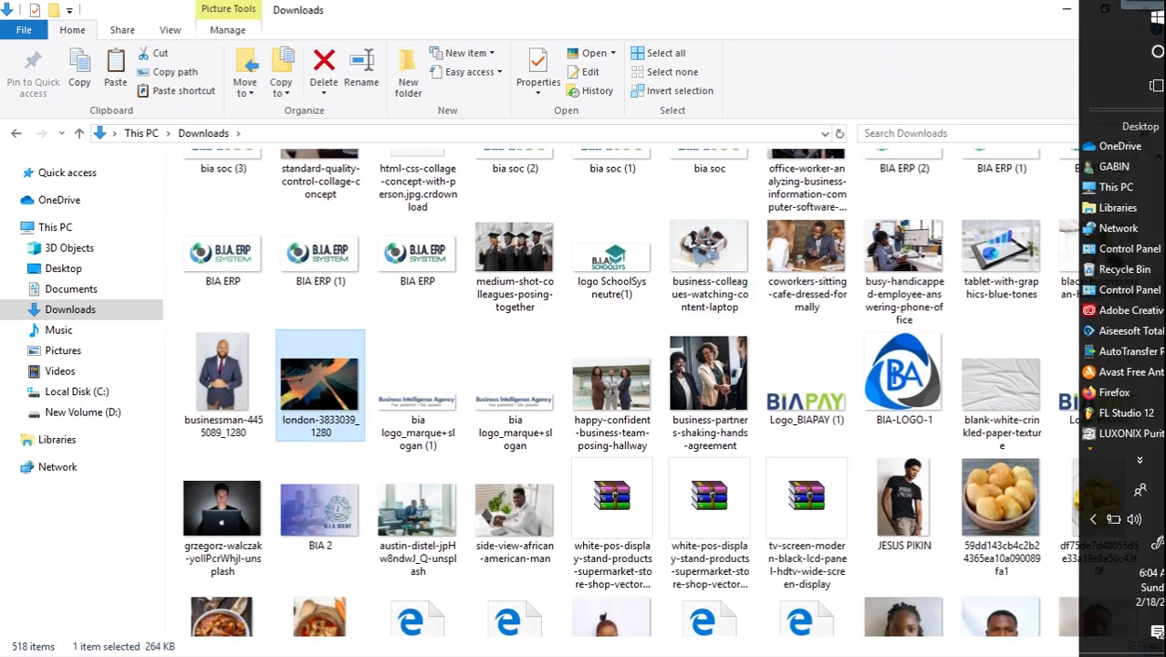
{"action": "left_click", "coordinate": [1148, 470]}
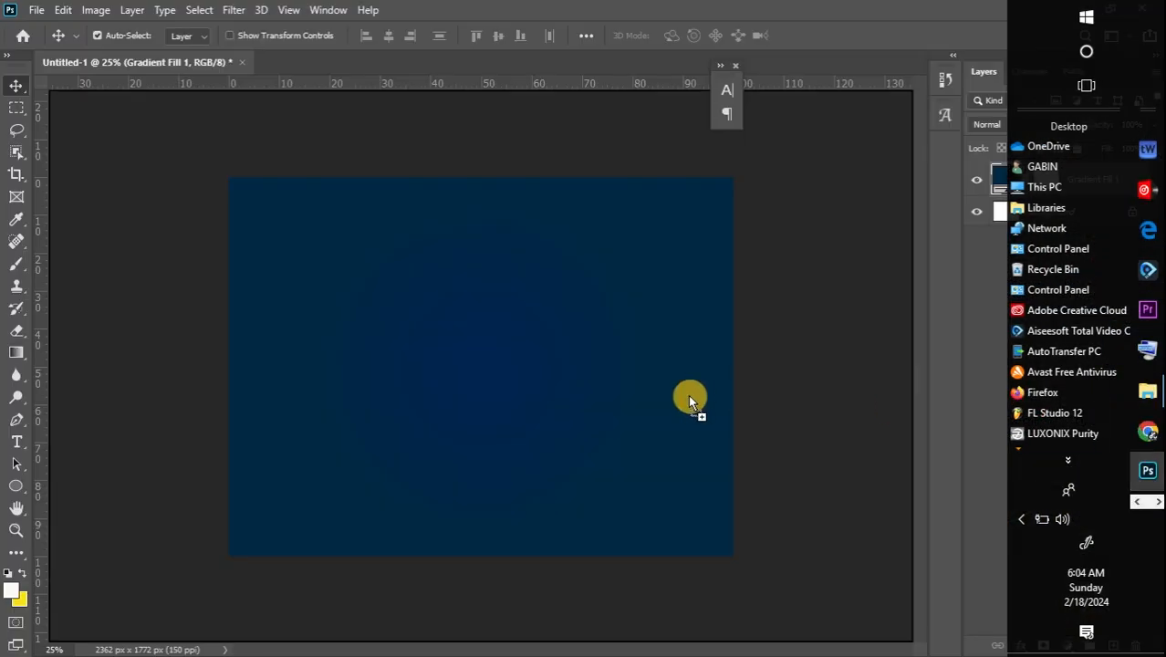
Drop the london-3833039_1280 photo onto the canvas, scale it to about 157% and commit it
{"action": "left_click_drag", "start_coordinate": [492, 421], "coordinate": [493, 422]}
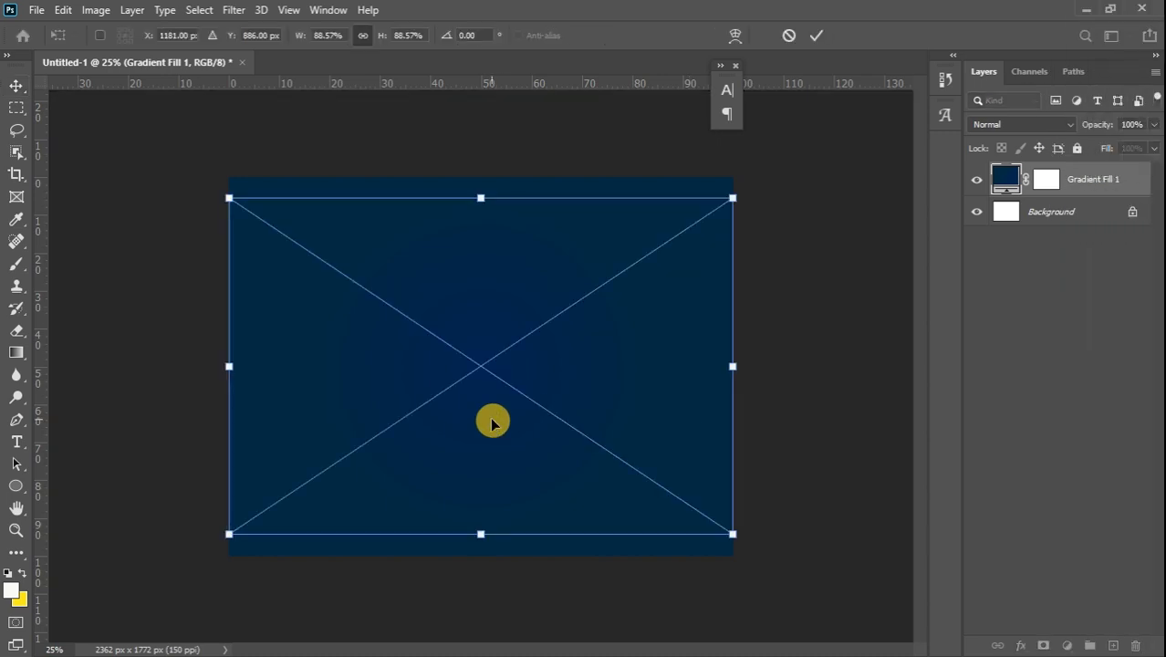
{"action": "left_click_drag", "start_coordinate": [482, 197], "coordinate": [494, 142]}
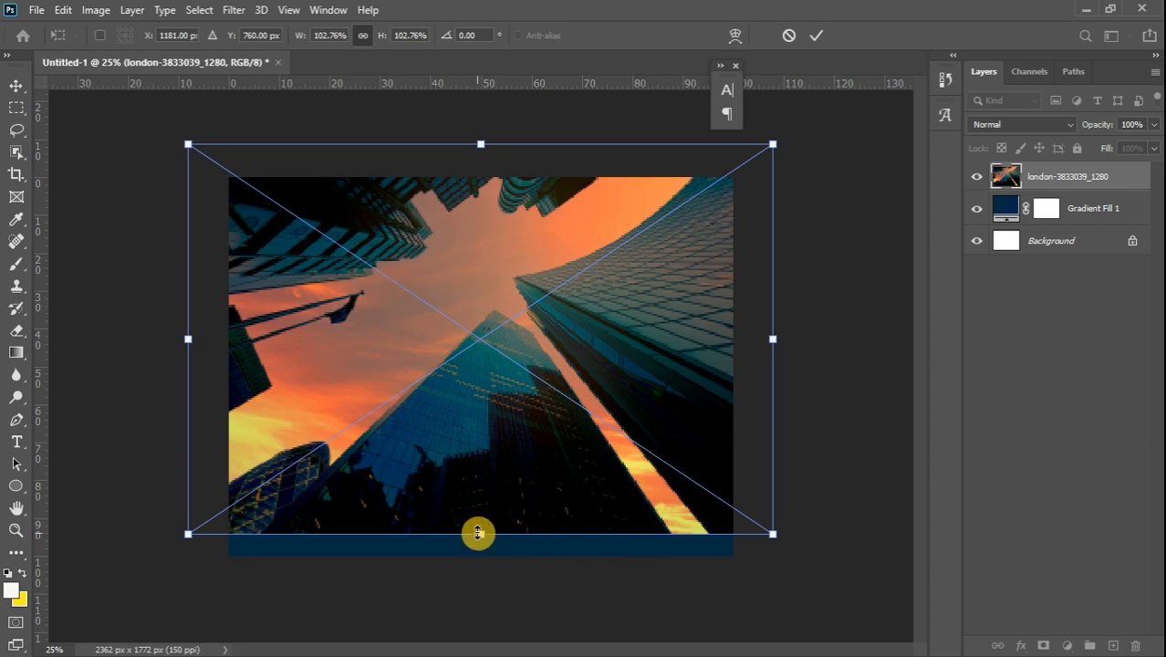
{"action": "left_click_drag", "start_coordinate": [479, 539], "coordinate": [478, 651]}
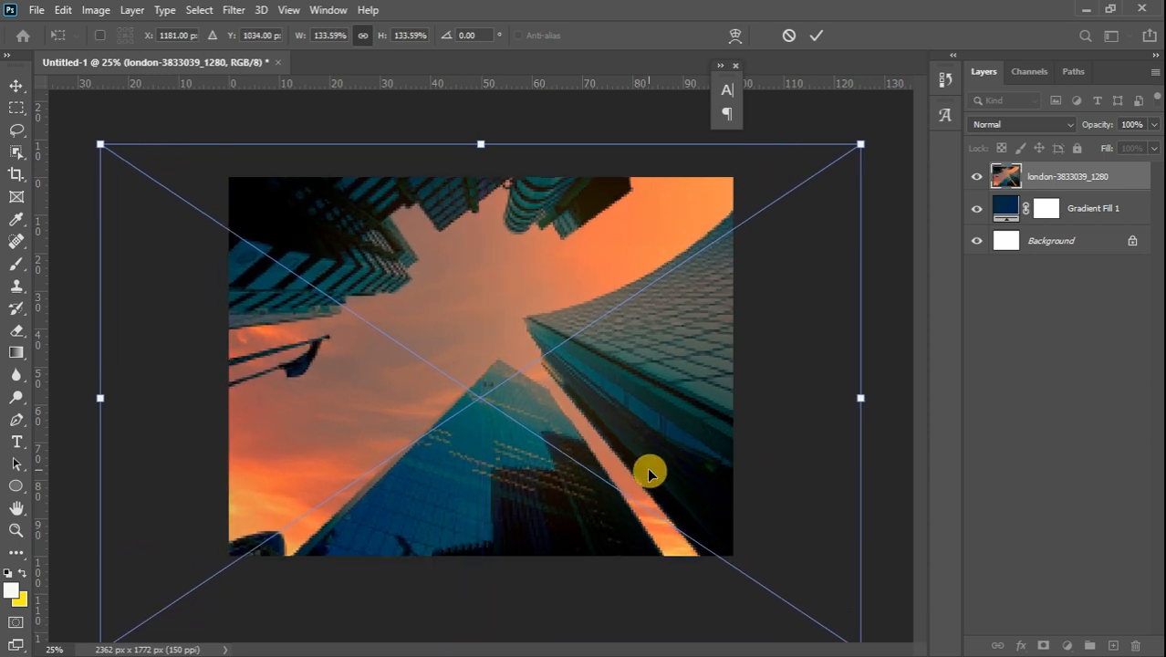
{"action": "left_click_drag", "start_coordinate": [859, 398], "coordinate": [993, 440]}
{"action": "left_click_drag", "start_coordinate": [714, 347], "coordinate": [656, 368]}
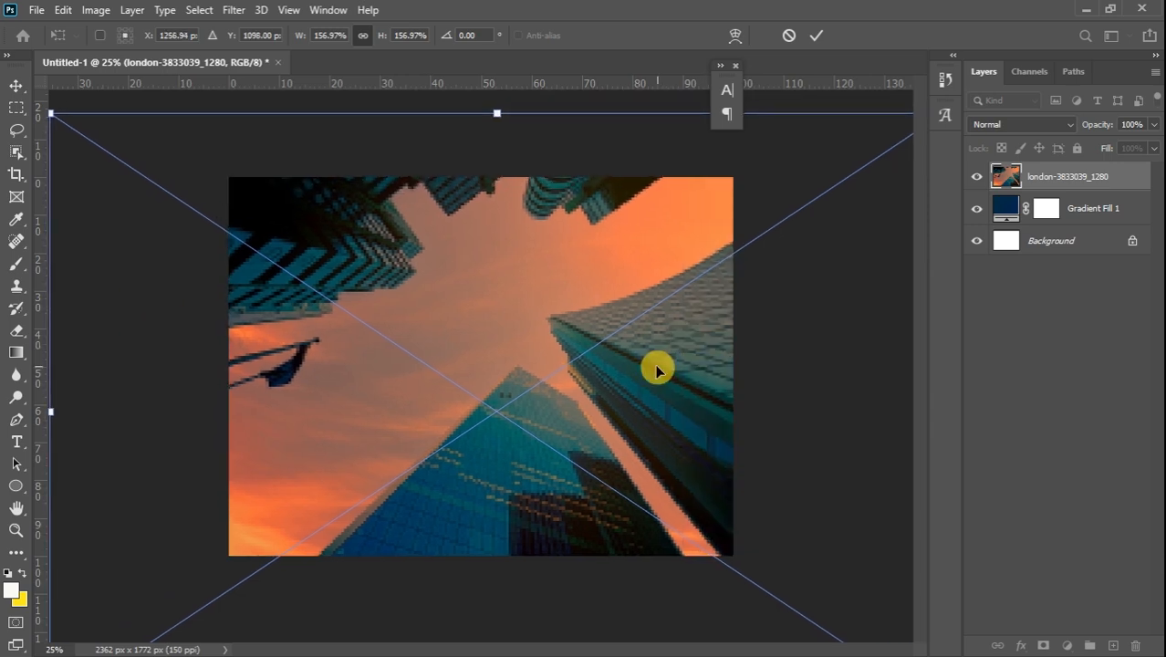
{"action": "left_click", "coordinate": [17, 87]}
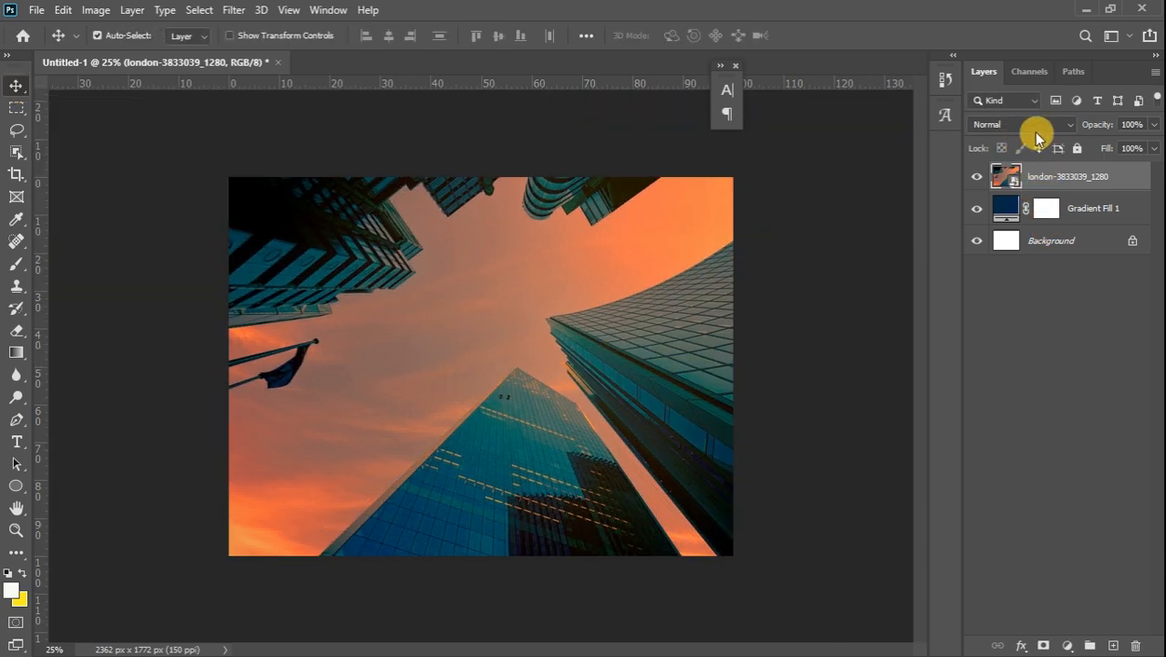
{"action": "left_click", "coordinate": [1039, 127]}
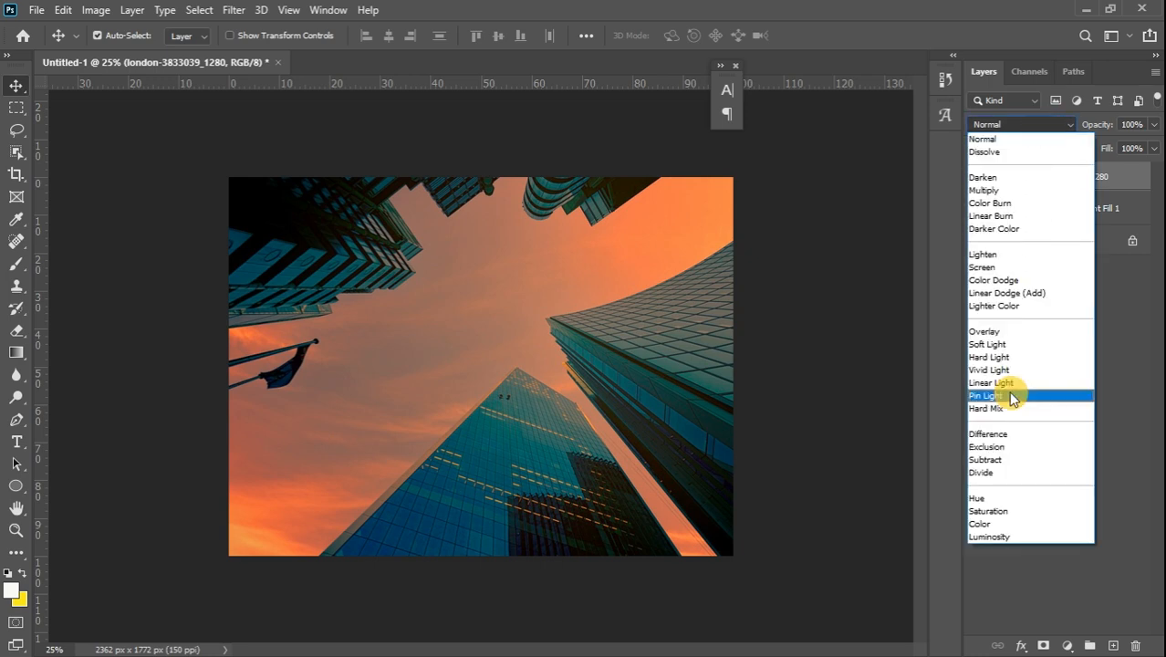
Set the city photo layer to Luminosity at 12% opacity and add an empty Layer 1 above
{"action": "left_click", "coordinate": [996, 537]}
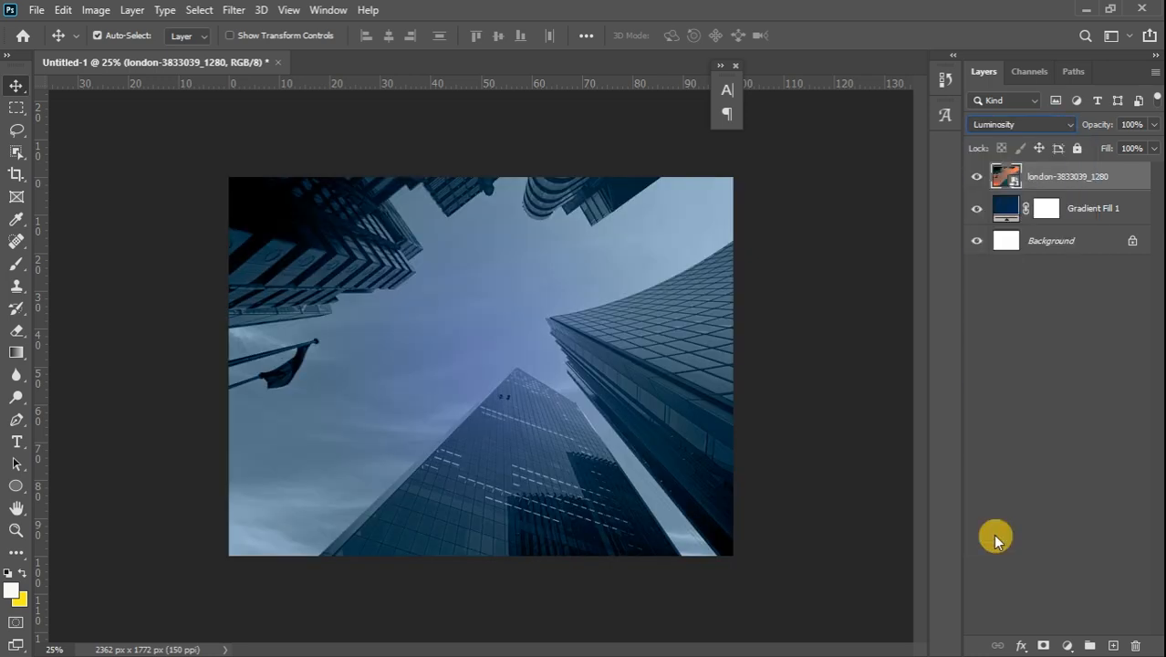
{"action": "left_click", "coordinate": [1154, 124]}
{"action": "left_click_drag", "start_coordinate": [1112, 148], "coordinate": [1095, 148]}
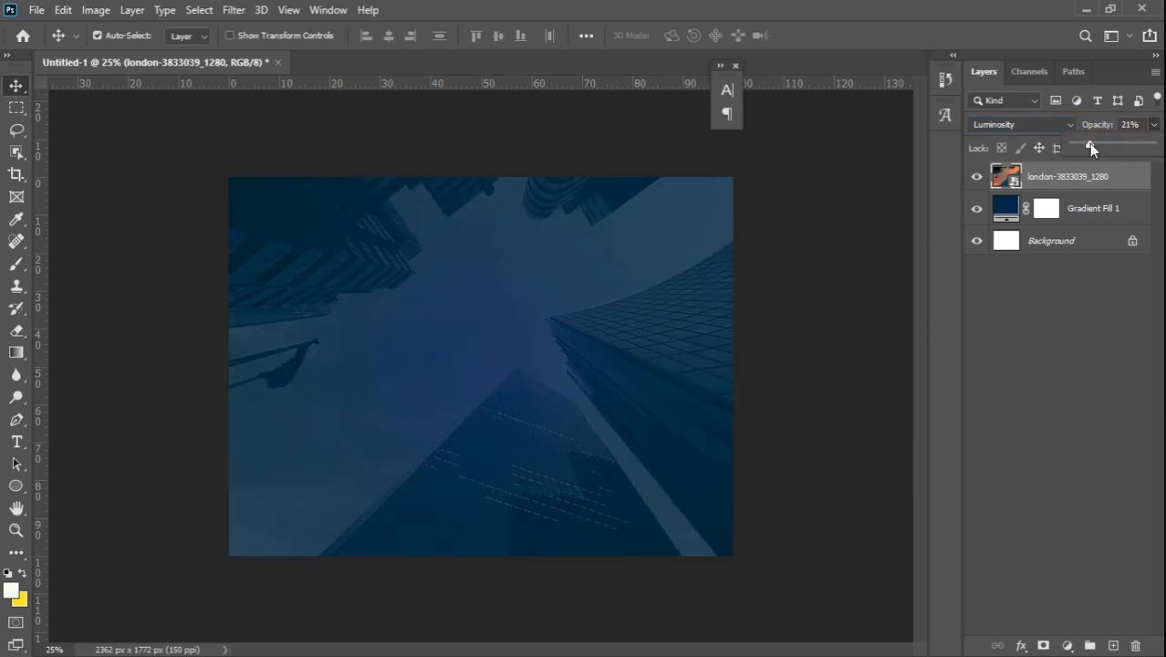
{"action": "left_click_drag", "start_coordinate": [1091, 149], "coordinate": [1083, 150]}
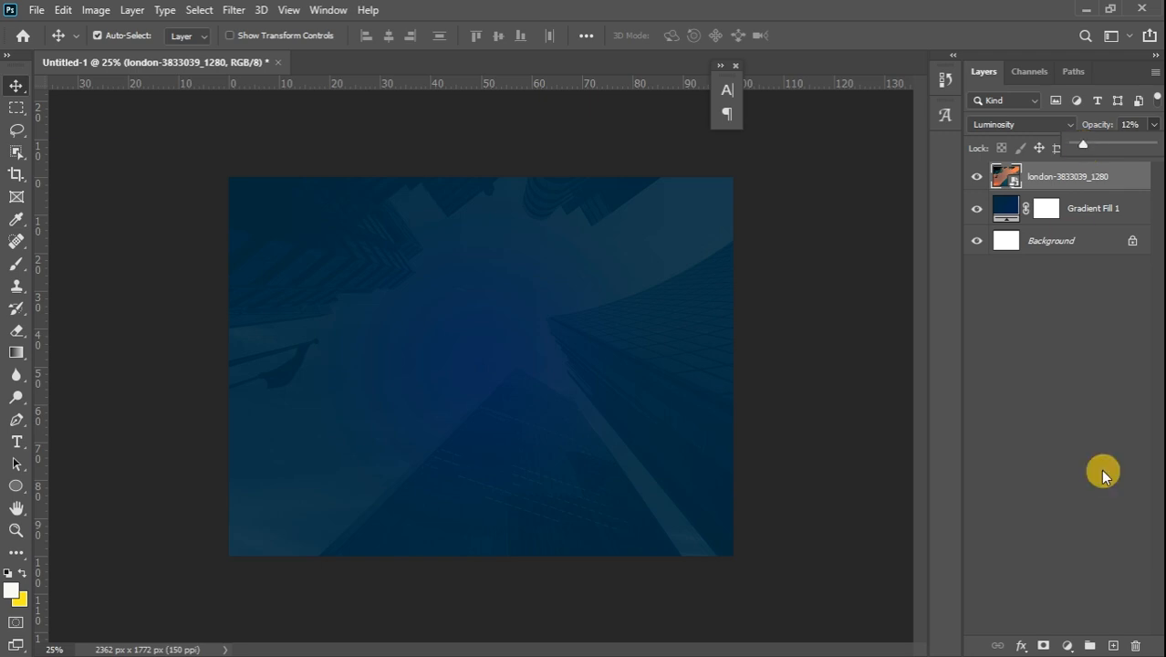
{"action": "left_click", "coordinate": [1113, 647]}
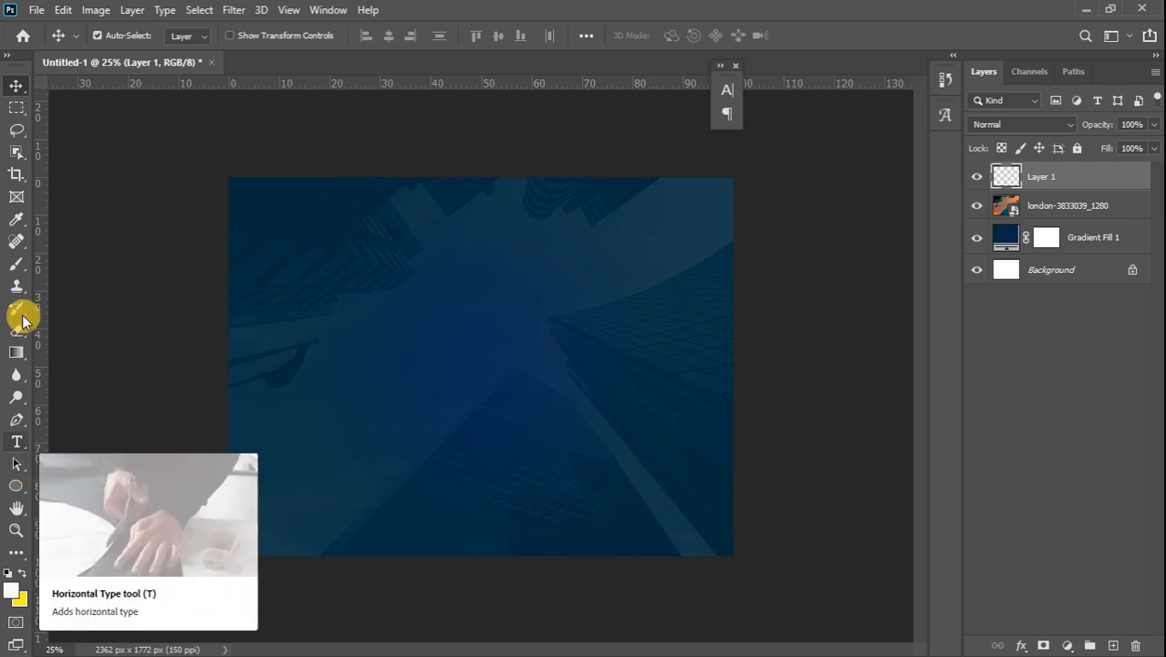
Select the Brush tool and set the foreground colour to yellow f8dd25
{"action": "left_click", "coordinate": [17, 270]}
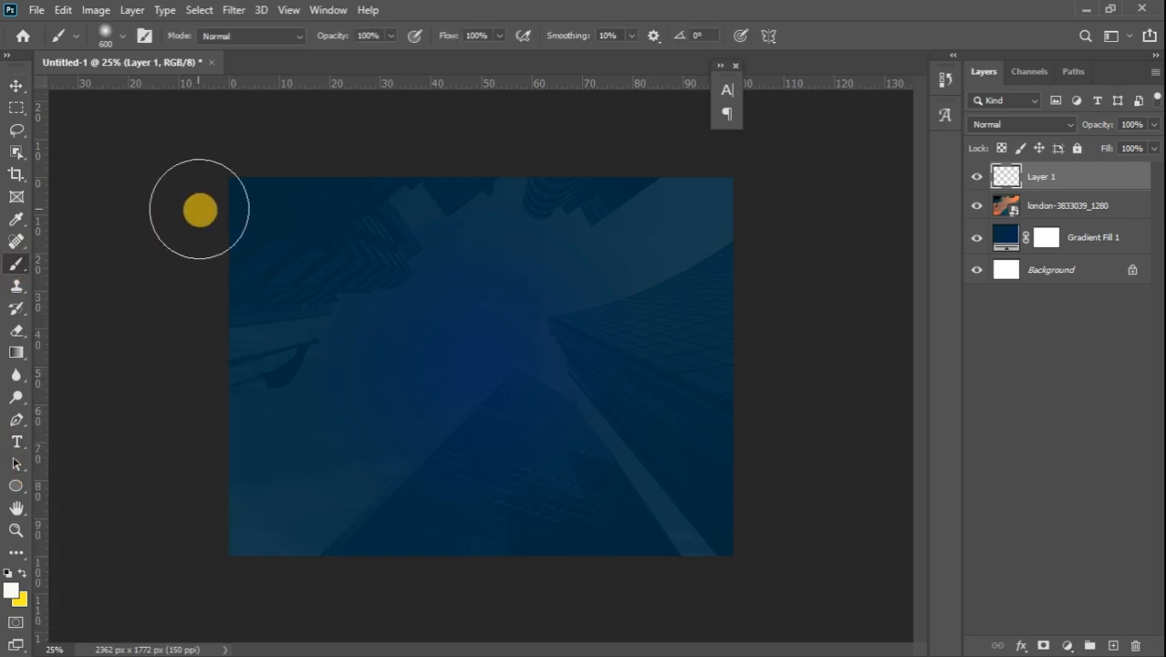
{"action": "key", "text": "bracketright"}
{"action": "key", "text": "bracketright"}
{"action": "key", "text": "bracketright"}
{"action": "key", "text": "bracketright"}
{"action": "key", "text": "bracketright"}
{"action": "key", "text": "bracketright"}
{"action": "key", "text": "bracketright"}
{"action": "key", "text": "bracketright"}
{"action": "key", "text": "bracketright"}
{"action": "key", "text": "bracketright"}
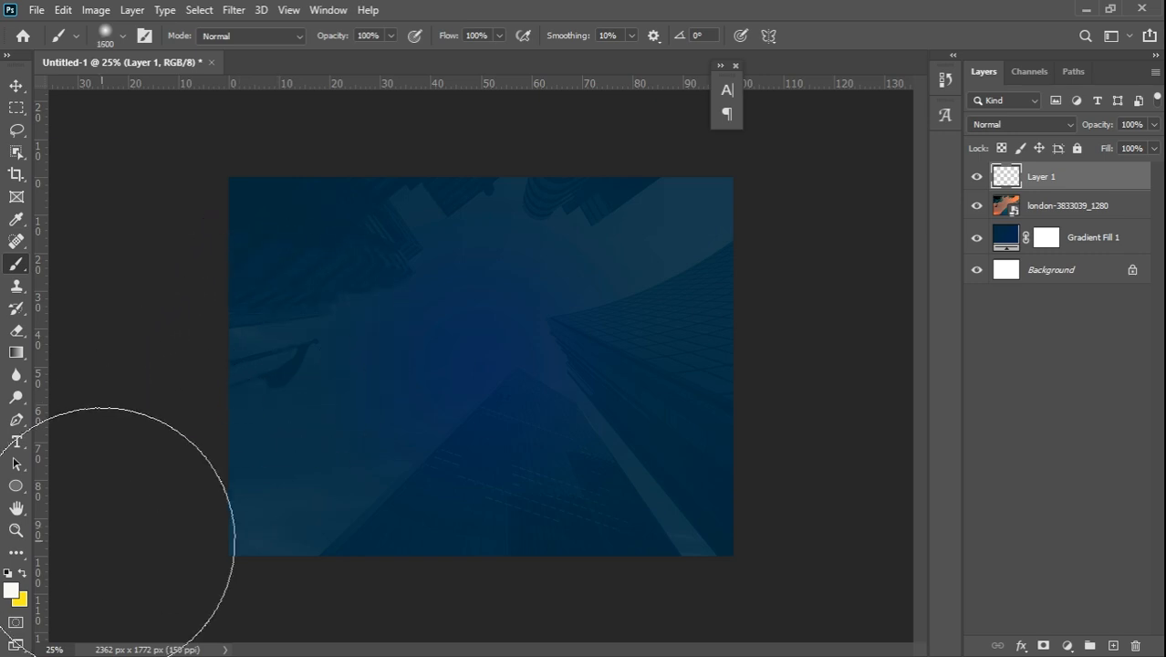
{"action": "left_click", "coordinate": [26, 575]}
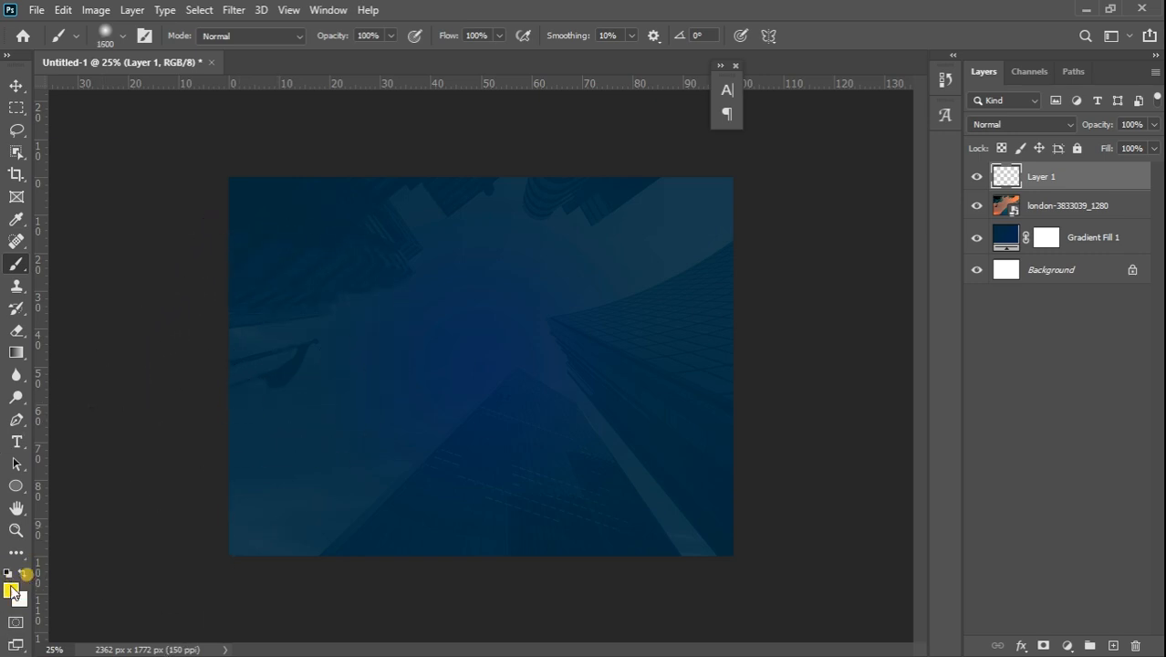
{"action": "left_click", "coordinate": [12, 591]}
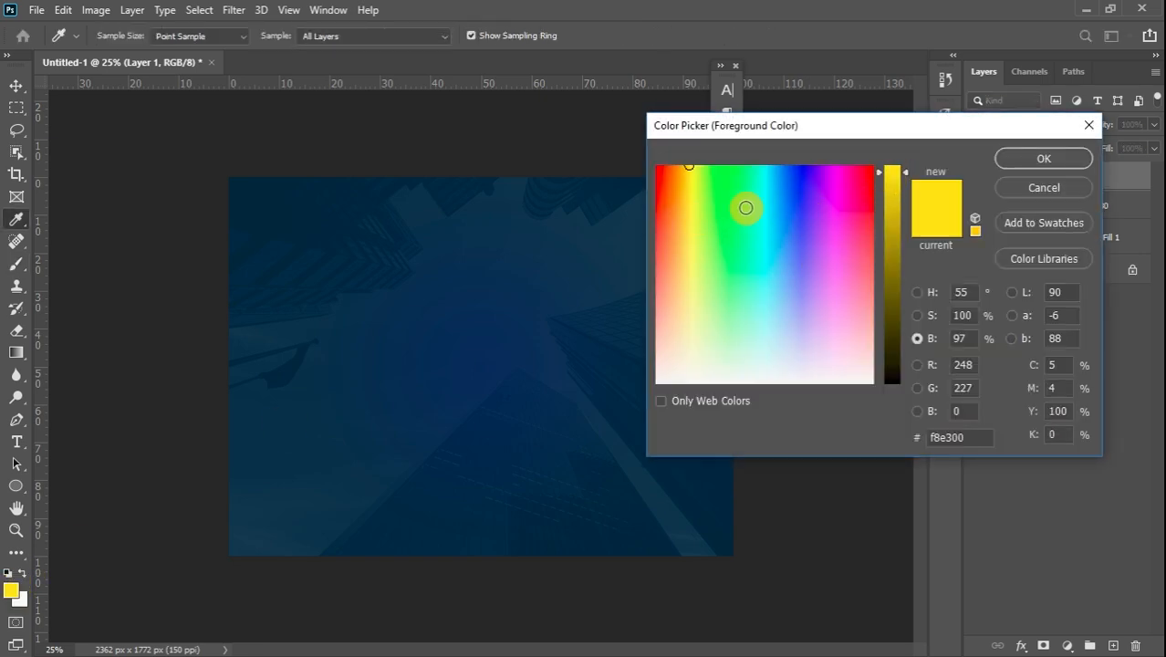
{"action": "left_click", "coordinate": [691, 184]}
{"action": "left_click", "coordinate": [688, 200]}
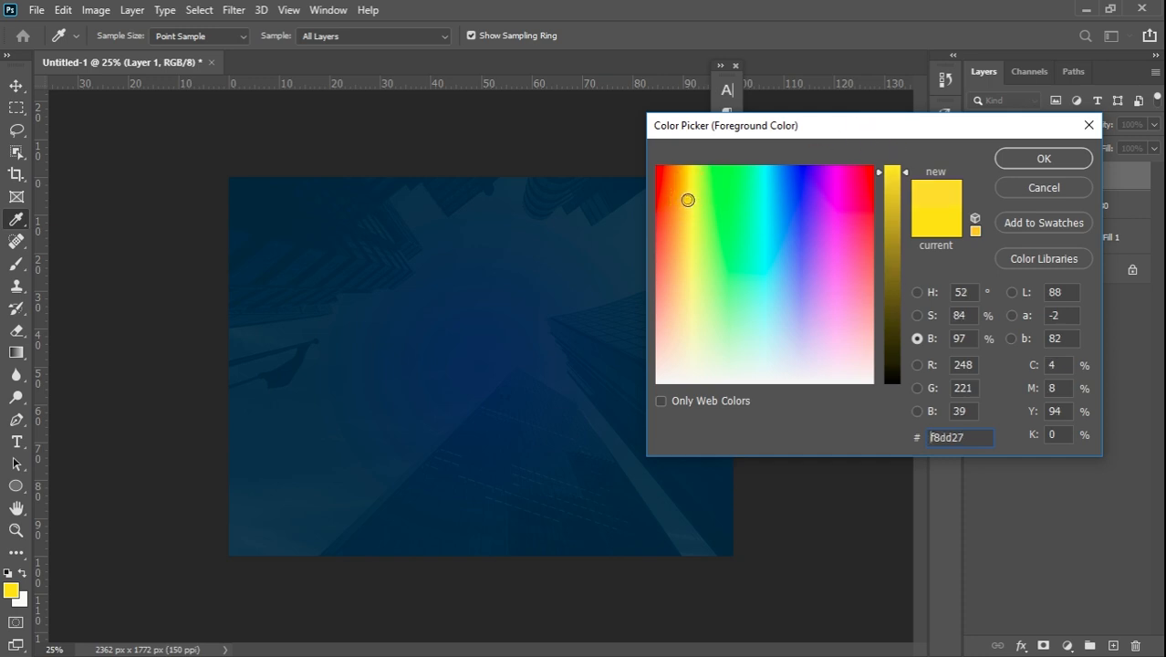
{"action": "left_click", "coordinate": [688, 198]}
{"action": "left_click", "coordinate": [1041, 159]}
Paint soft yellow glows on the left and right with a 2000 px brush, fading Layer 1 to 20%
{"action": "key", "text": "b"}
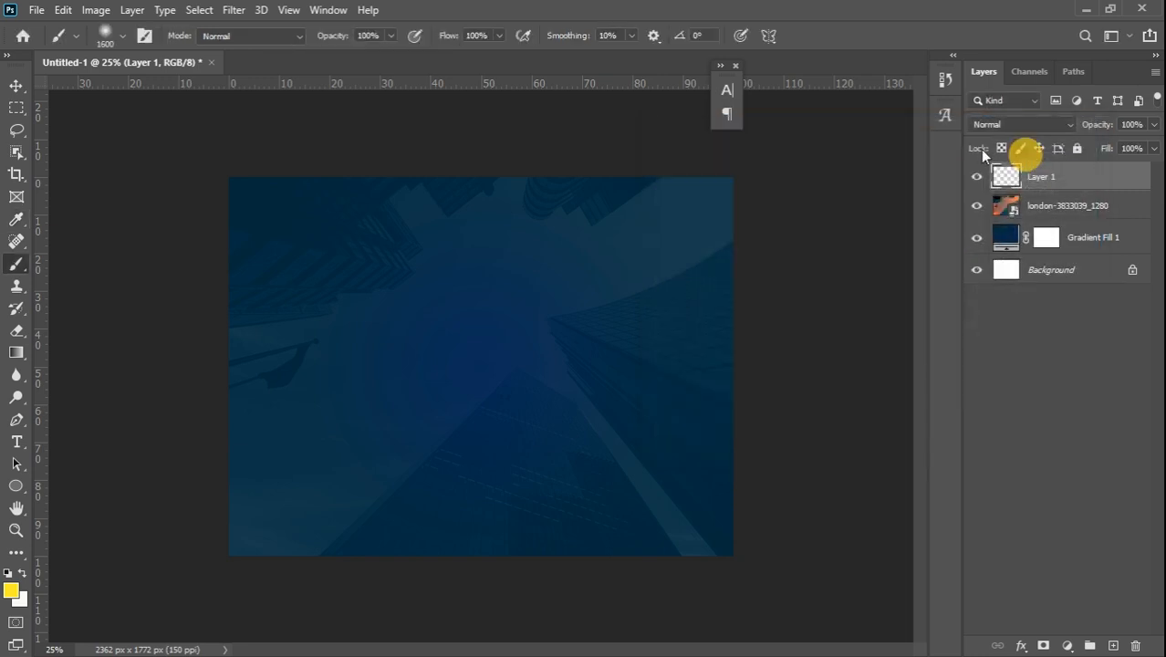
{"action": "key", "text": "bracketright"}
{"action": "key", "text": "bracketright"}
{"action": "key", "text": "bracketright"}
{"action": "key", "text": "bracketright"}
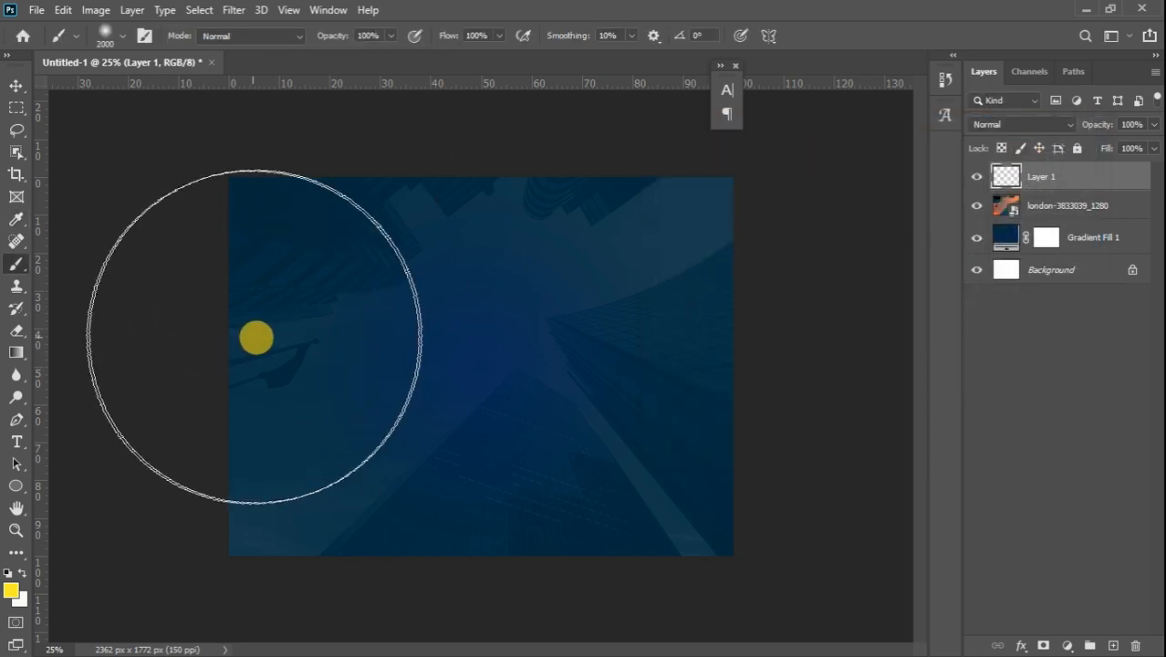
{"action": "left_click", "coordinate": [242, 364]}
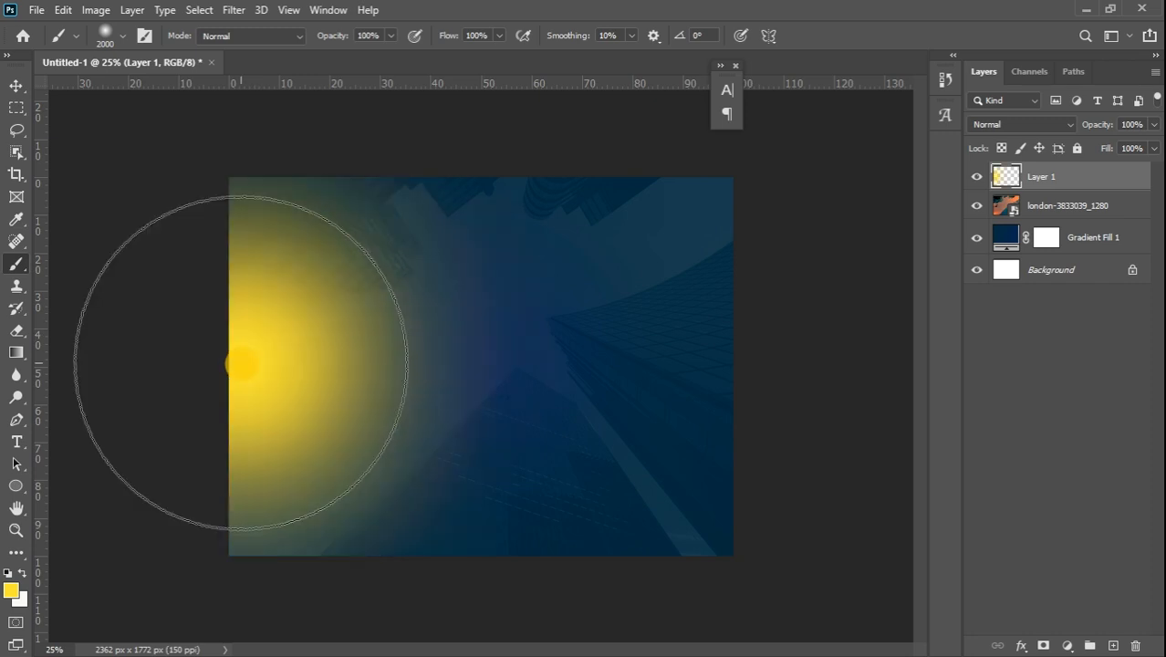
{"action": "left_click", "coordinate": [750, 358]}
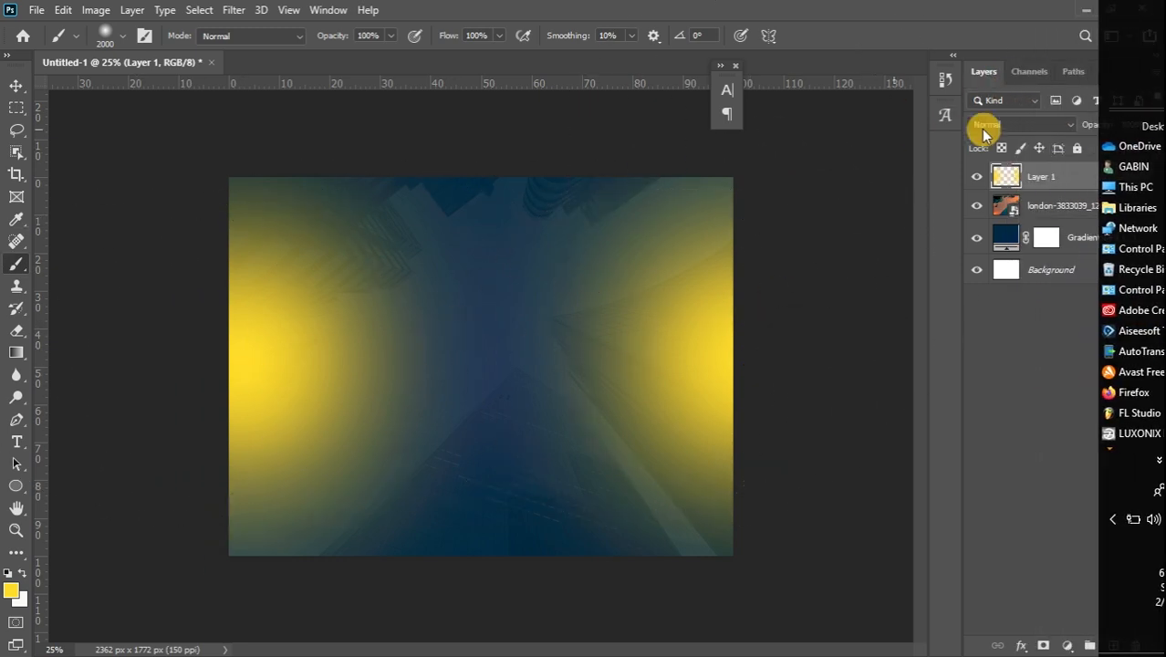
{"action": "left_click", "coordinate": [1153, 124]}
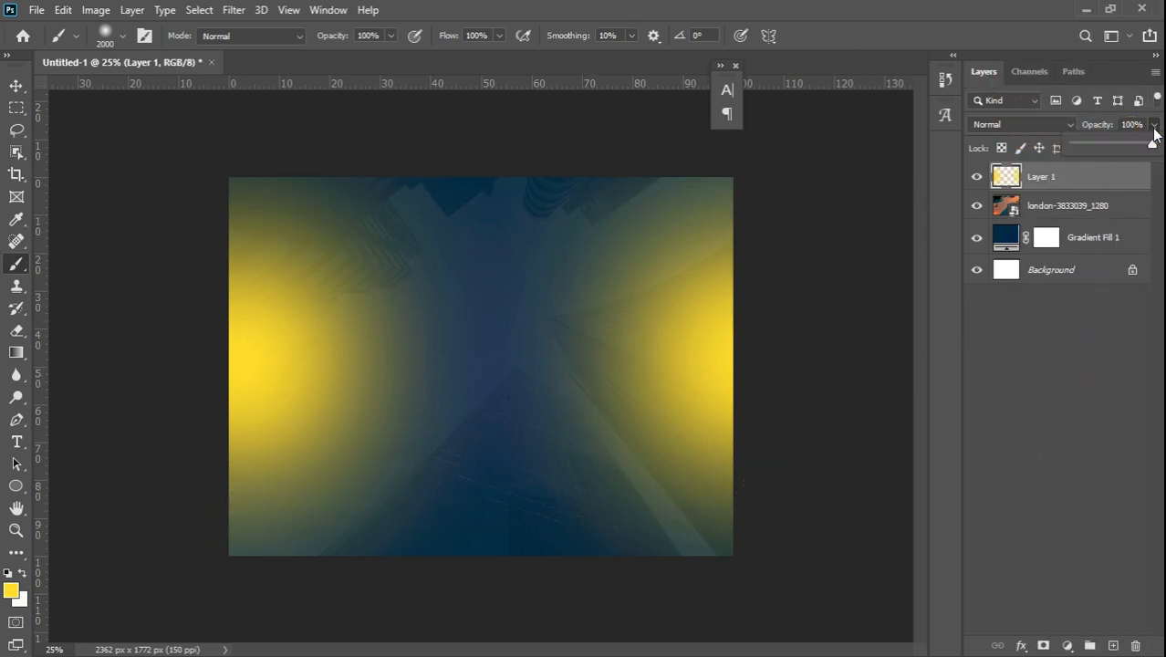
{"action": "left_click_drag", "start_coordinate": [1114, 143], "coordinate": [1098, 148]}
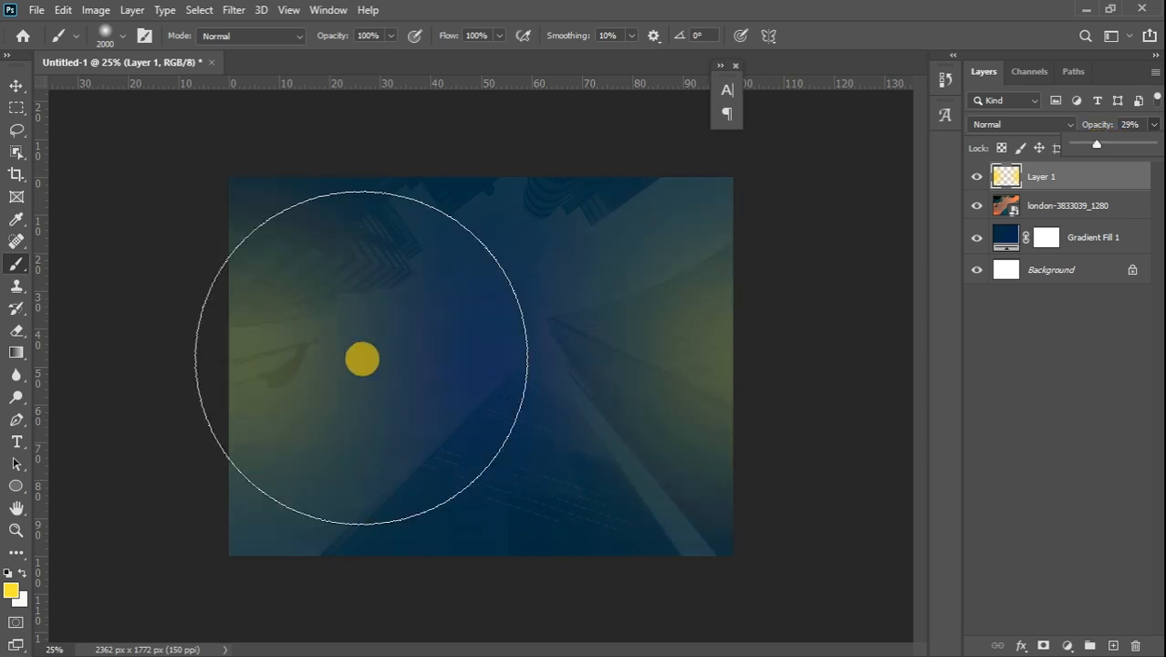
{"action": "left_click", "coordinate": [334, 365]}
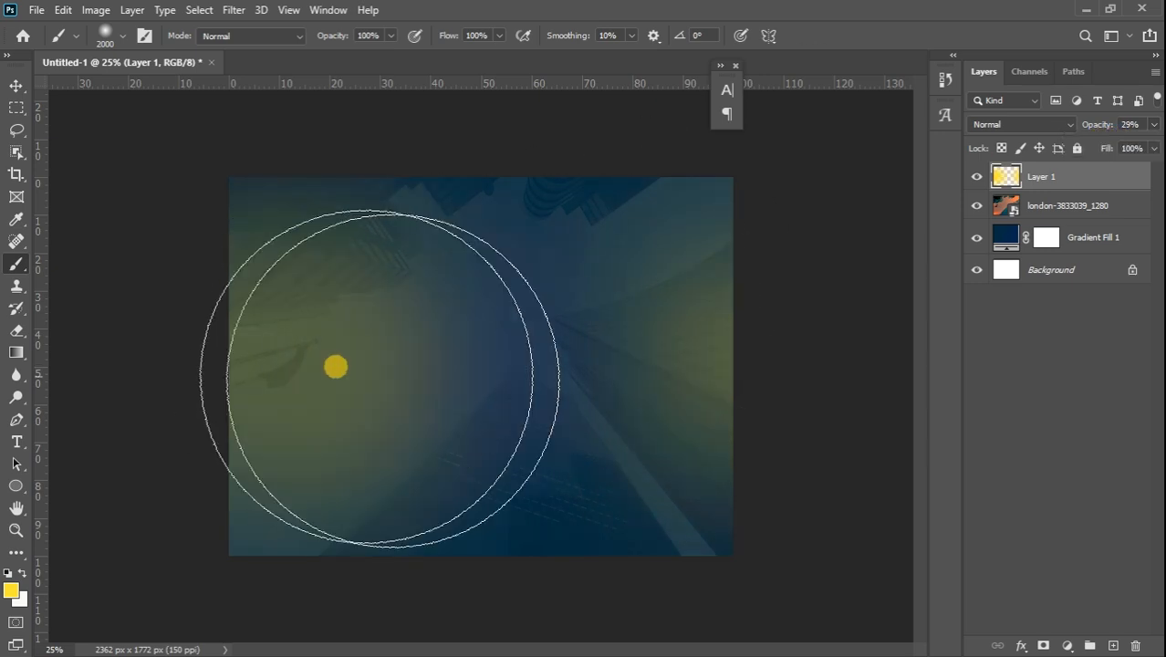
{"action": "left_click", "coordinate": [722, 384]}
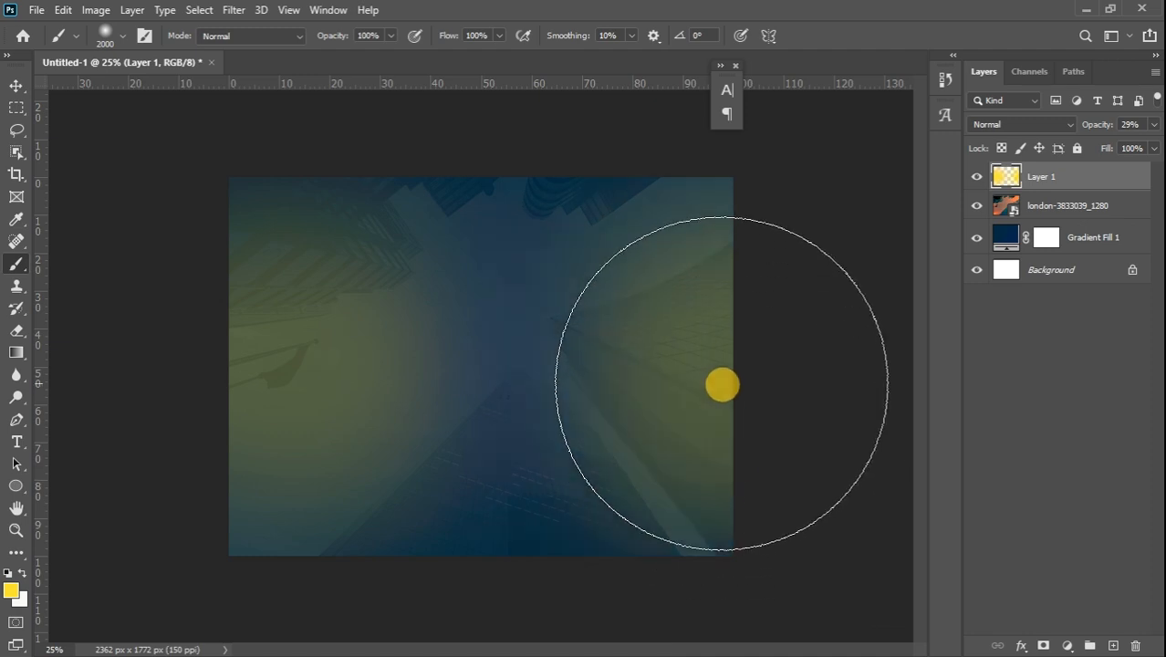
{"action": "left_click", "coordinate": [695, 388]}
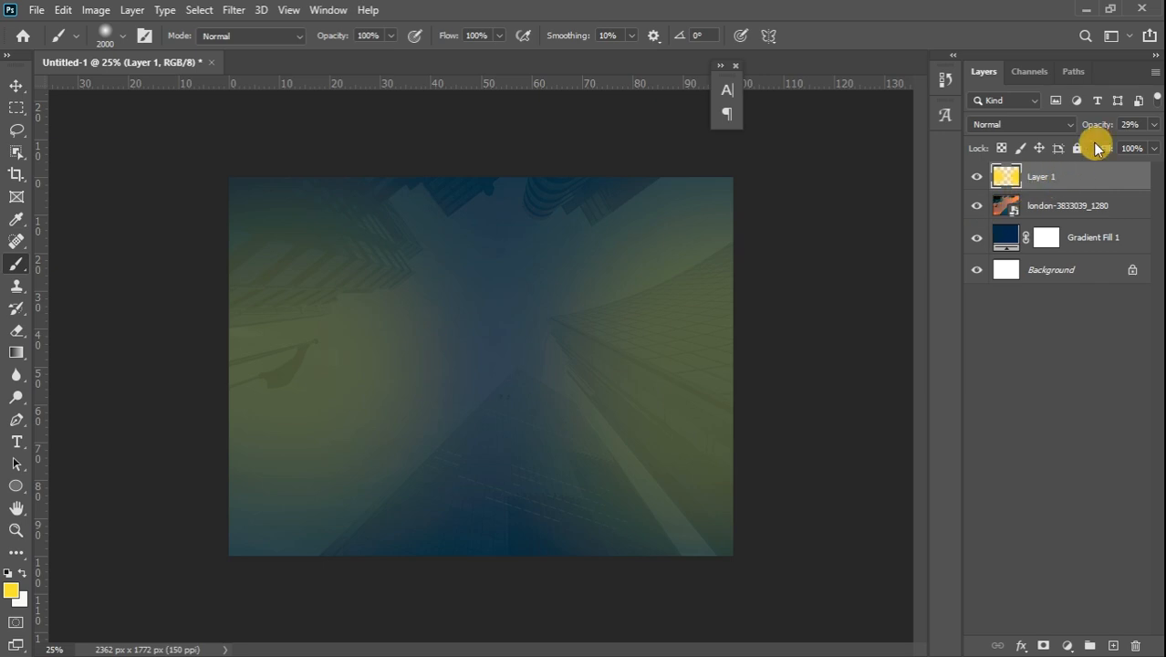
{"action": "left_click", "coordinate": [1154, 125]}
{"action": "left_click_drag", "start_coordinate": [1097, 148], "coordinate": [1094, 149]}
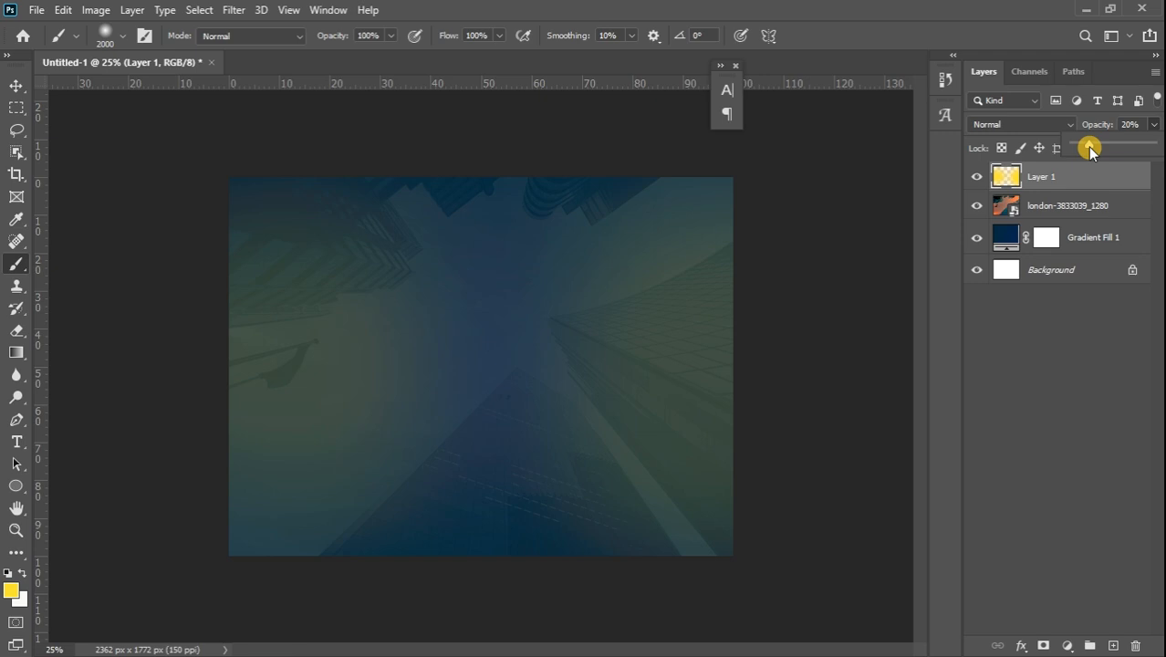
Drag the copie 11 CHRIST NATION logo into the flyer and scale it to about 25.6% near the top centre
{"action": "left_click", "coordinate": [20, 86]}
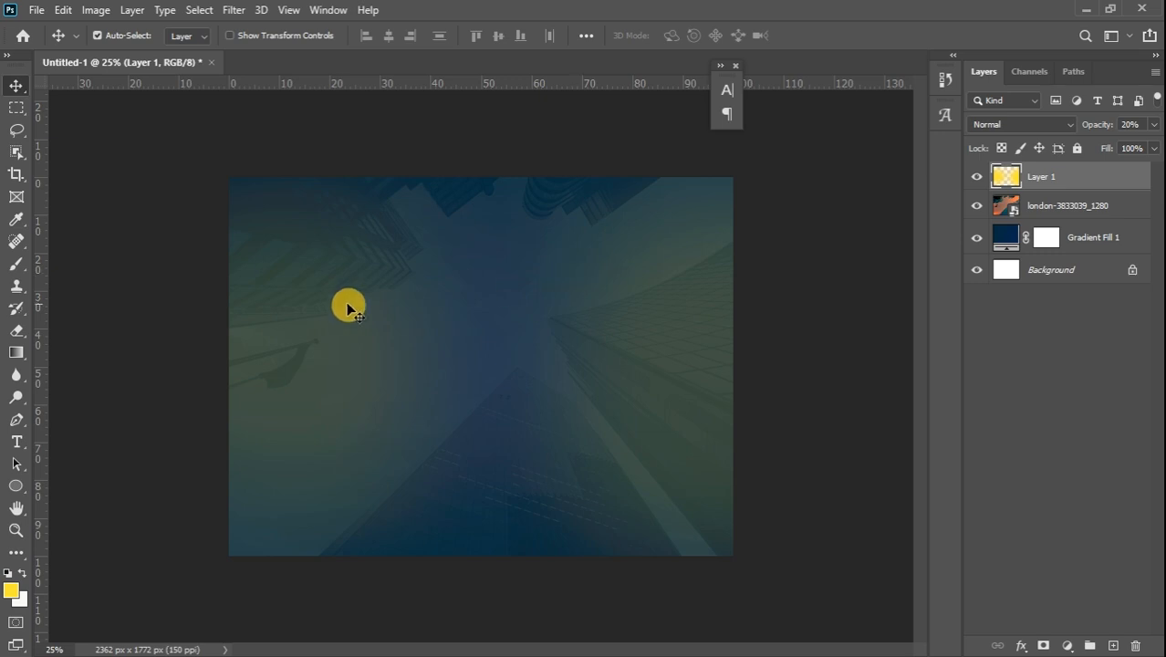
{"action": "mouse_move", "coordinate": [1161, 329]}
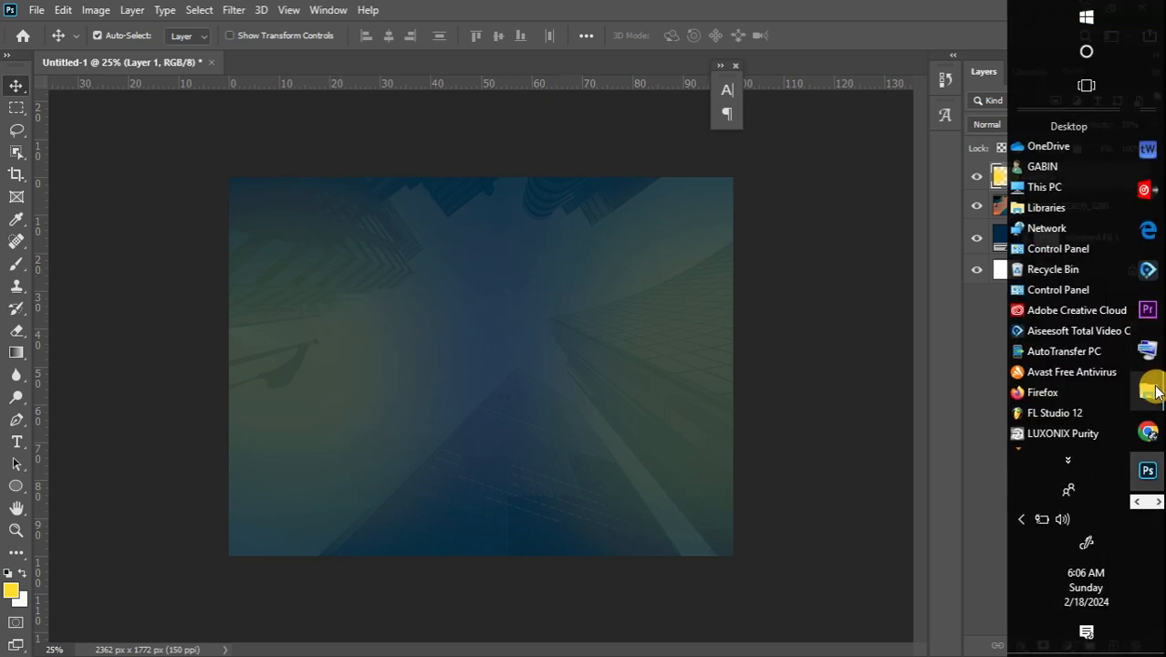
{"action": "mouse_move", "coordinate": [1151, 390]}
{"action": "left_click", "coordinate": [1051, 403]}
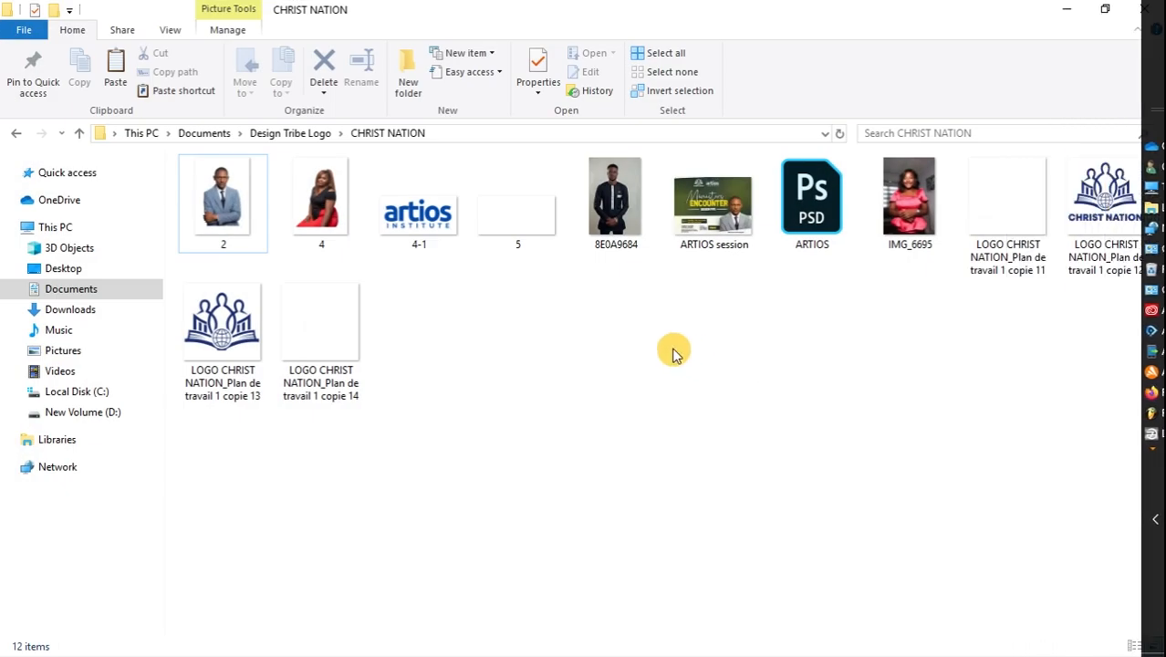
{"action": "left_click", "coordinate": [1004, 196]}
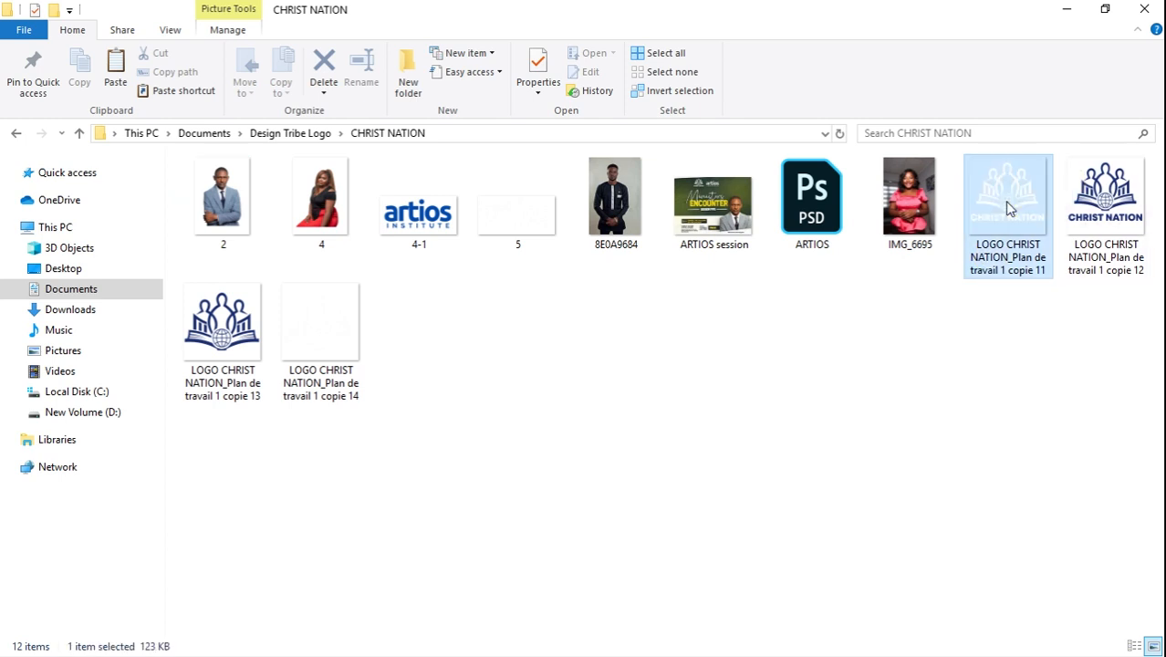
{"action": "left_click_drag", "start_coordinate": [1144, 8], "coordinate": [365, 301]}
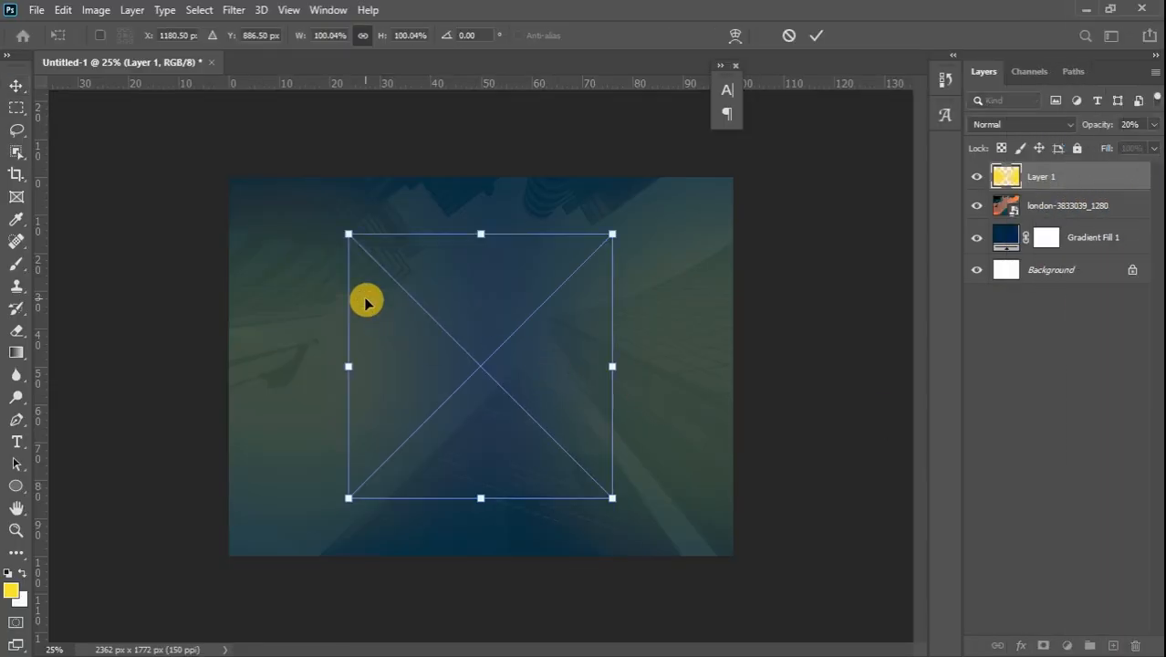
{"action": "left_click_drag", "start_coordinate": [348, 234], "coordinate": [418, 209]}
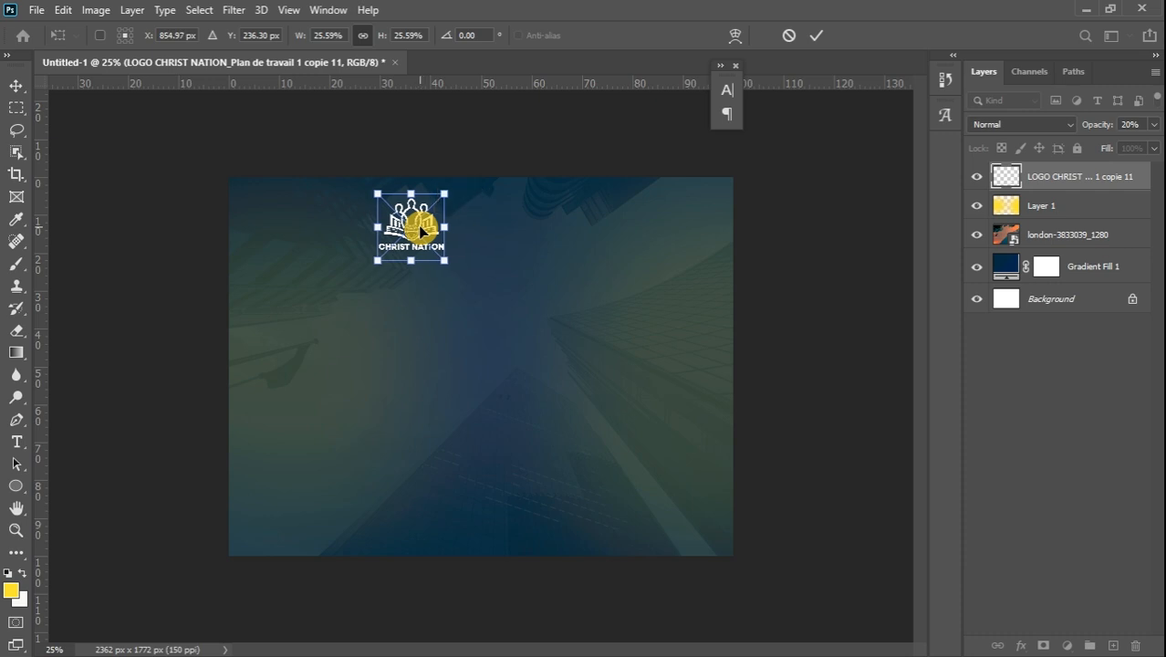
{"action": "left_click", "coordinate": [15, 84]}
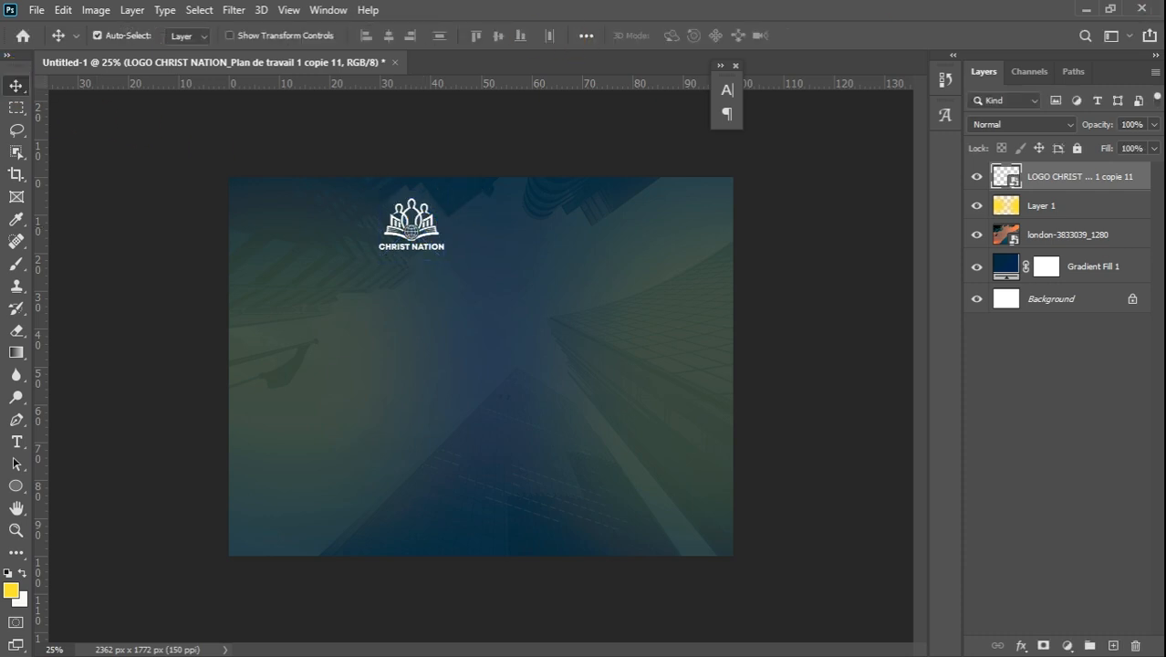
Drag logo file 5 (artios INSTITUTE) from the CHRIST NATION folder onto the flyer and shrink it
{"action": "mouse_move", "coordinate": [1148, 393]}
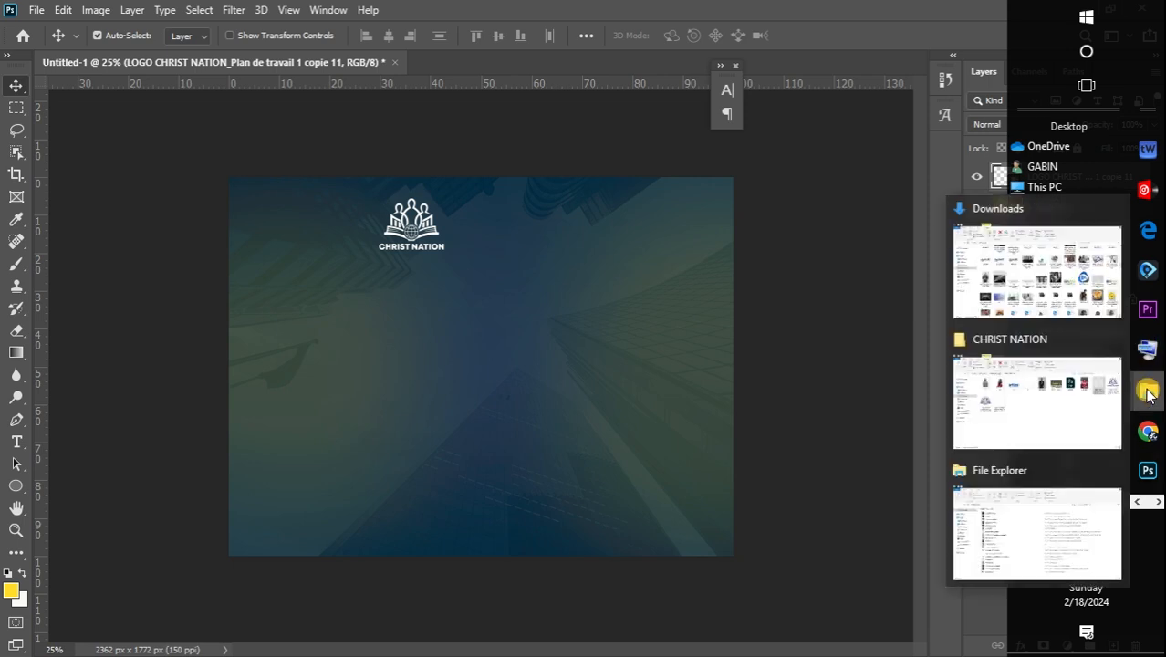
{"action": "left_click", "coordinate": [1038, 413]}
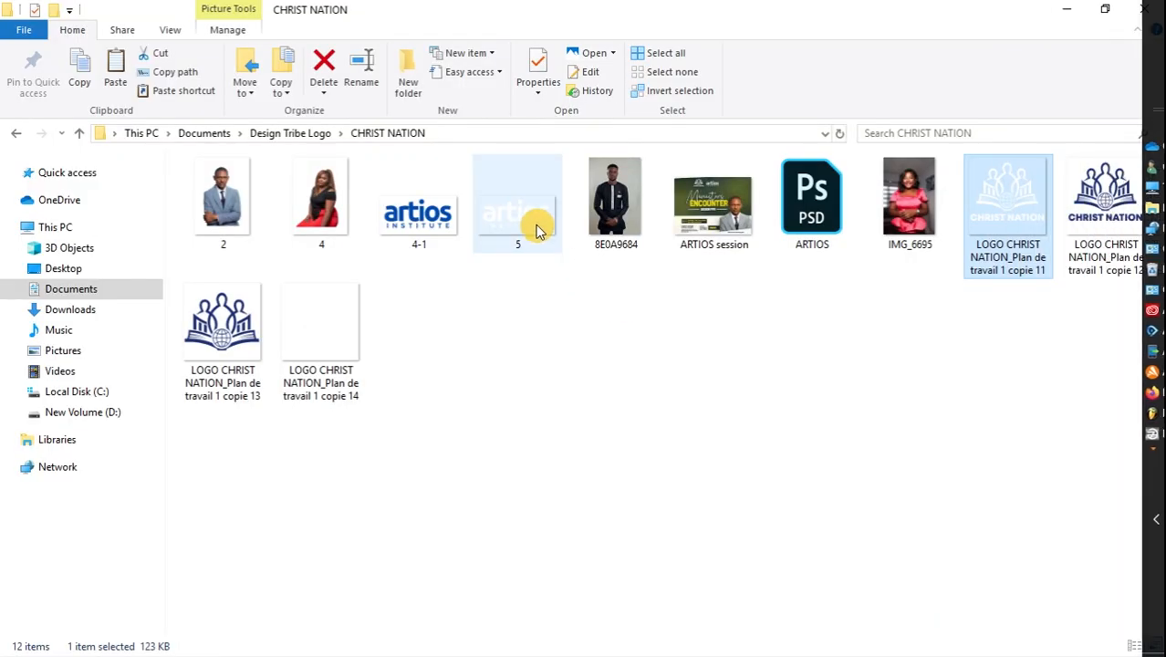
{"action": "left_click_drag", "start_coordinate": [536, 230], "coordinate": [505, 254]}
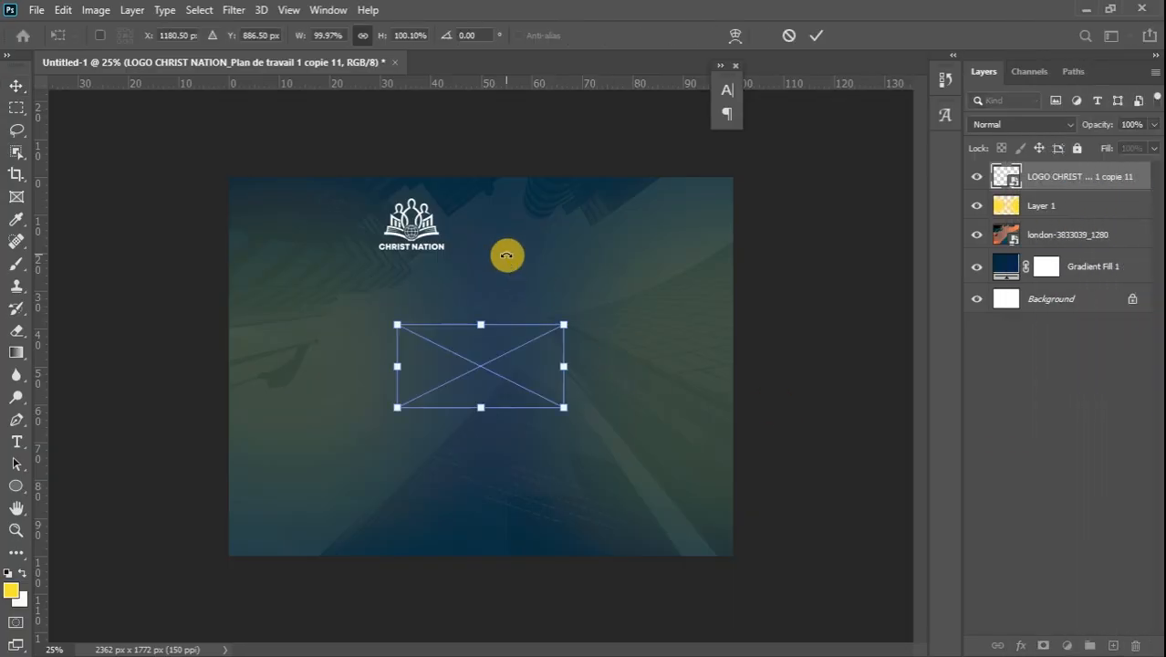
{"action": "left_click_drag", "start_coordinate": [397, 325], "coordinate": [493, 233]}
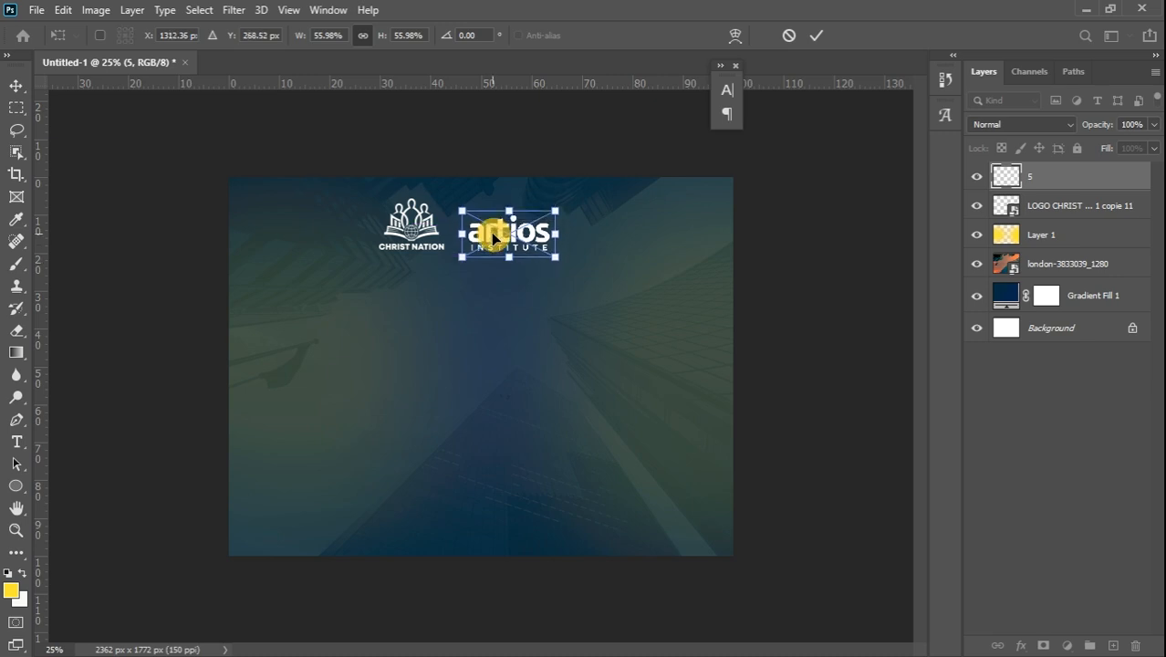
Fine-tune the artios logo to about 52% beside the CHRIST NATION logo, commit it, and fit the flyer on screen
{"action": "key", "text": "ctrl+plus"}
{"action": "key", "text": "ctrl+plus"}
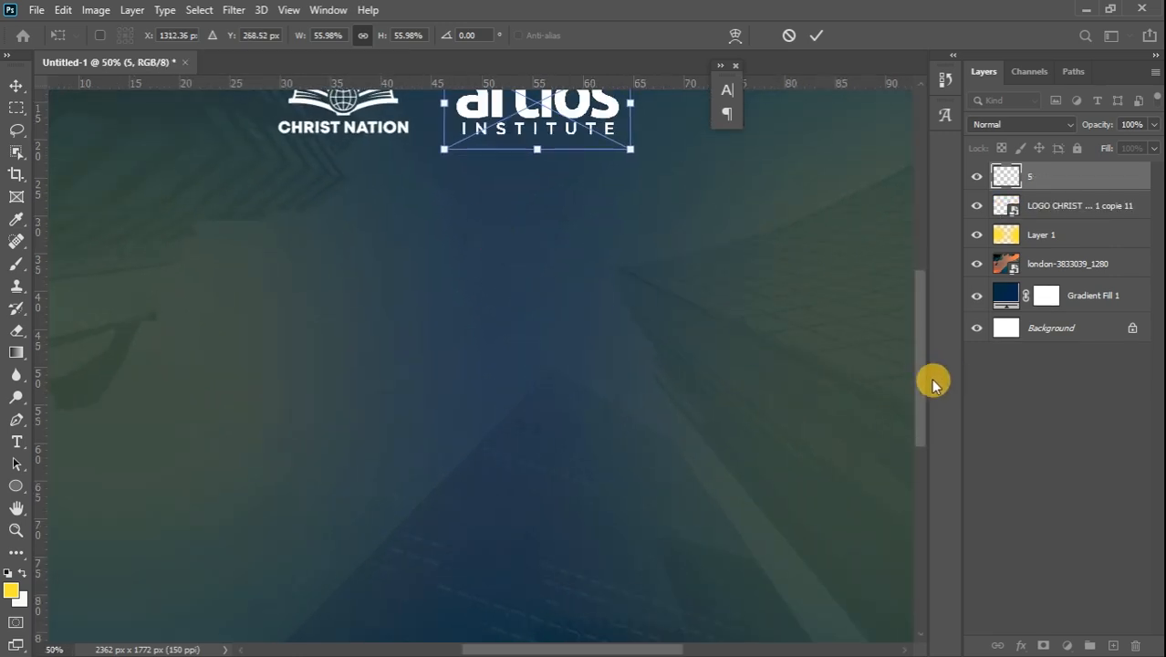
{"action": "scroll", "coordinate": [921, 384], "scroll_direction": "up", "scroll_amount": 3}
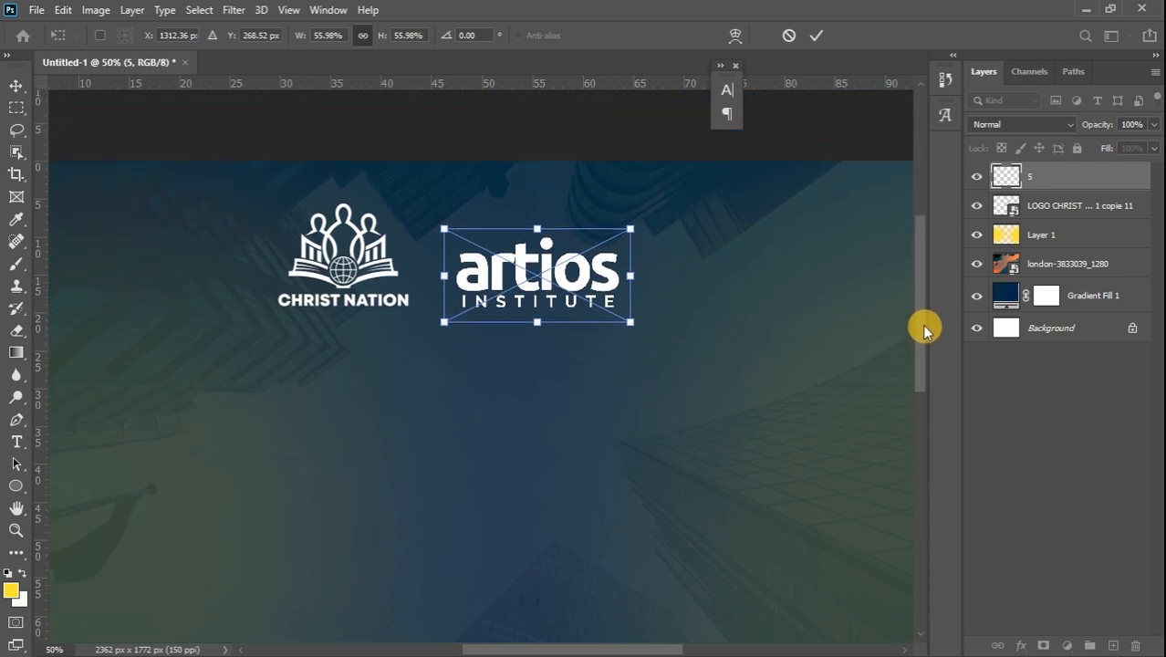
{"action": "left_click_drag", "start_coordinate": [629, 229], "coordinate": [619, 240]}
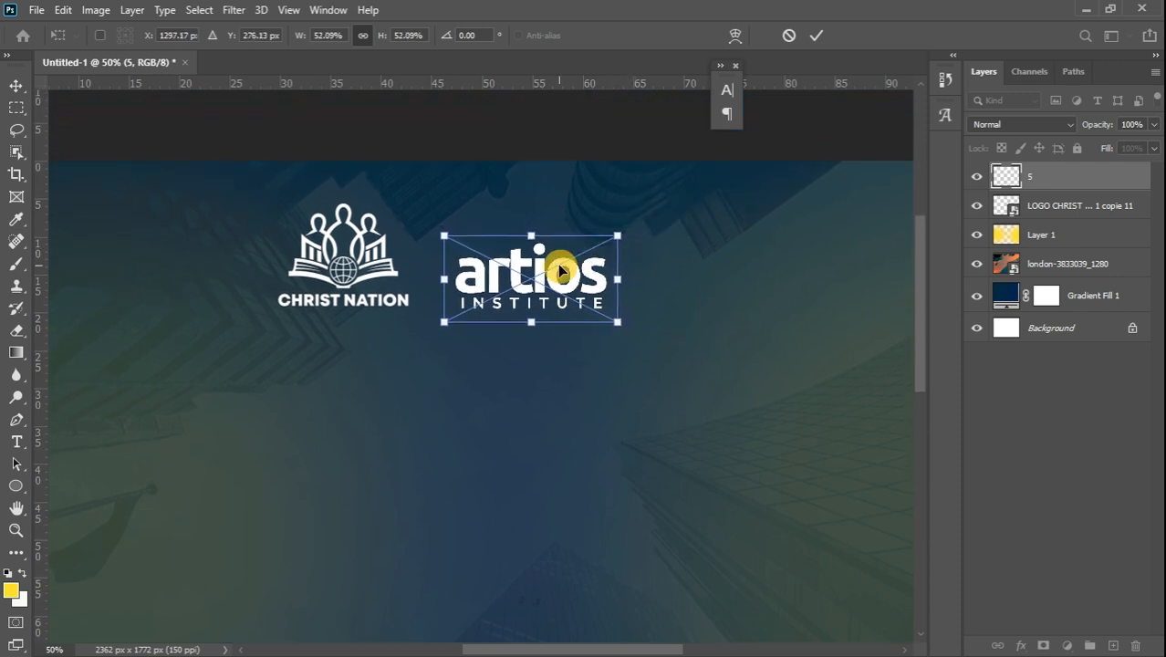
{"action": "left_click_drag", "start_coordinate": [561, 271], "coordinate": [561, 270]}
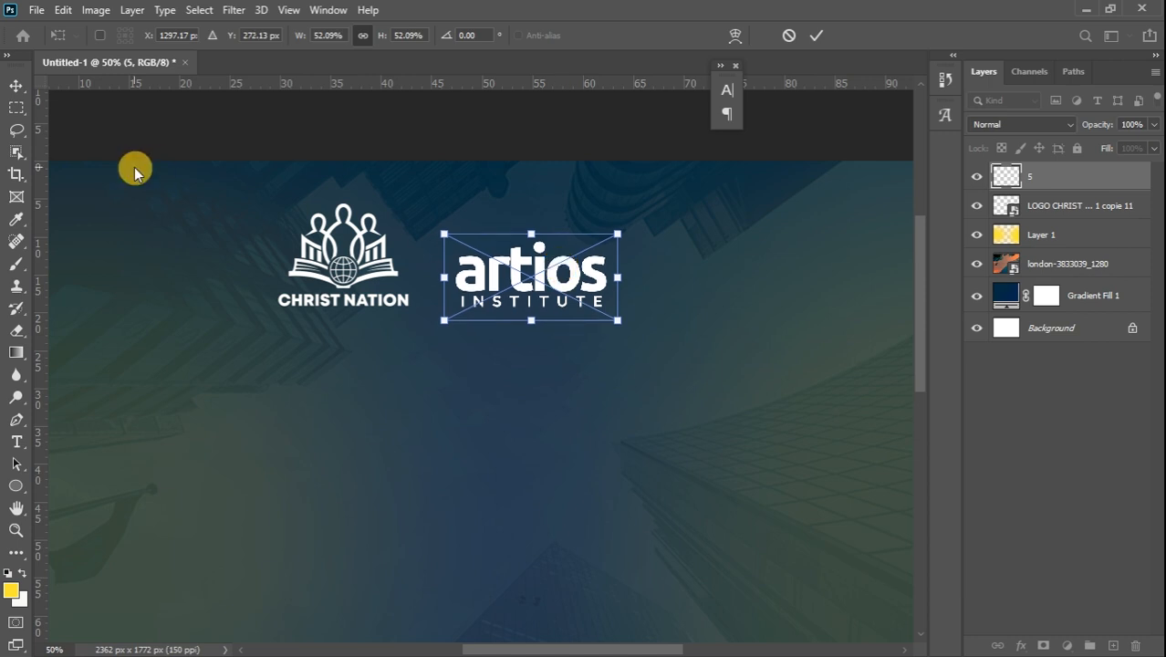
{"action": "left_click", "coordinate": [16, 89]}
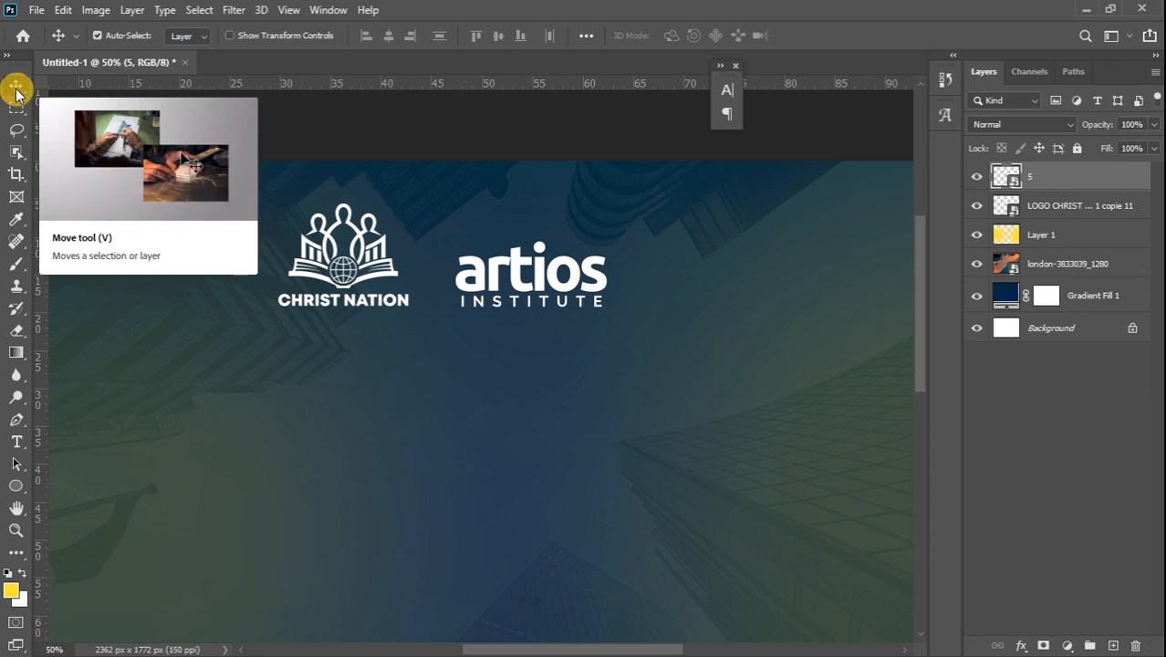
{"action": "key", "text": "ctrl"}
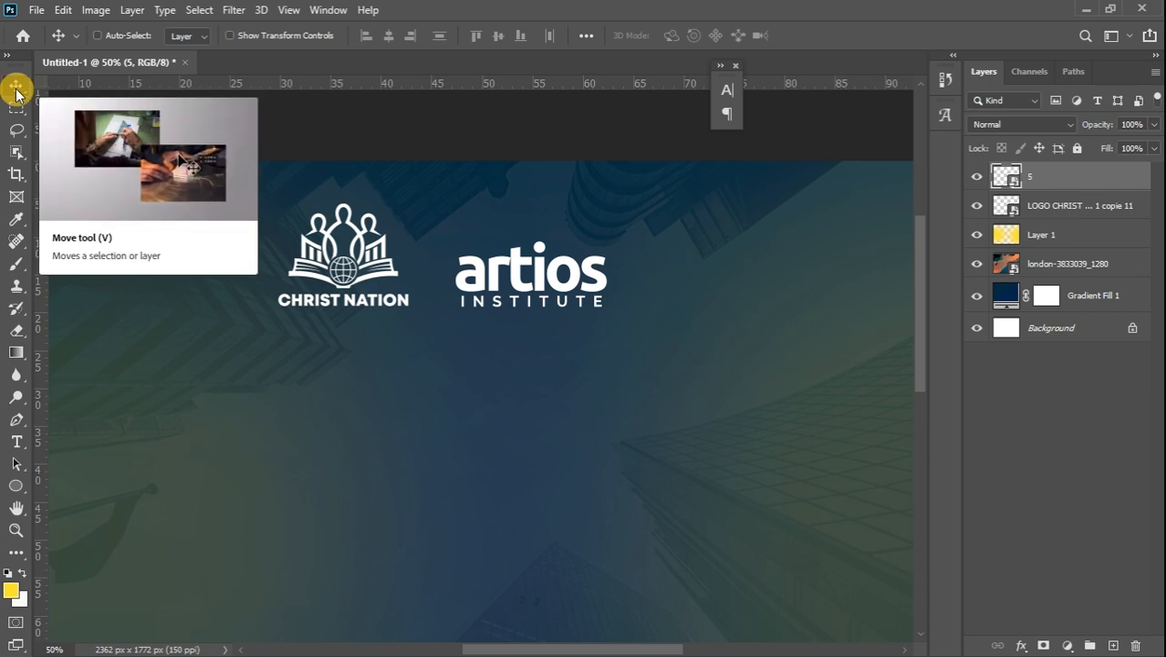
{"action": "key", "text": "ctrl+0"}
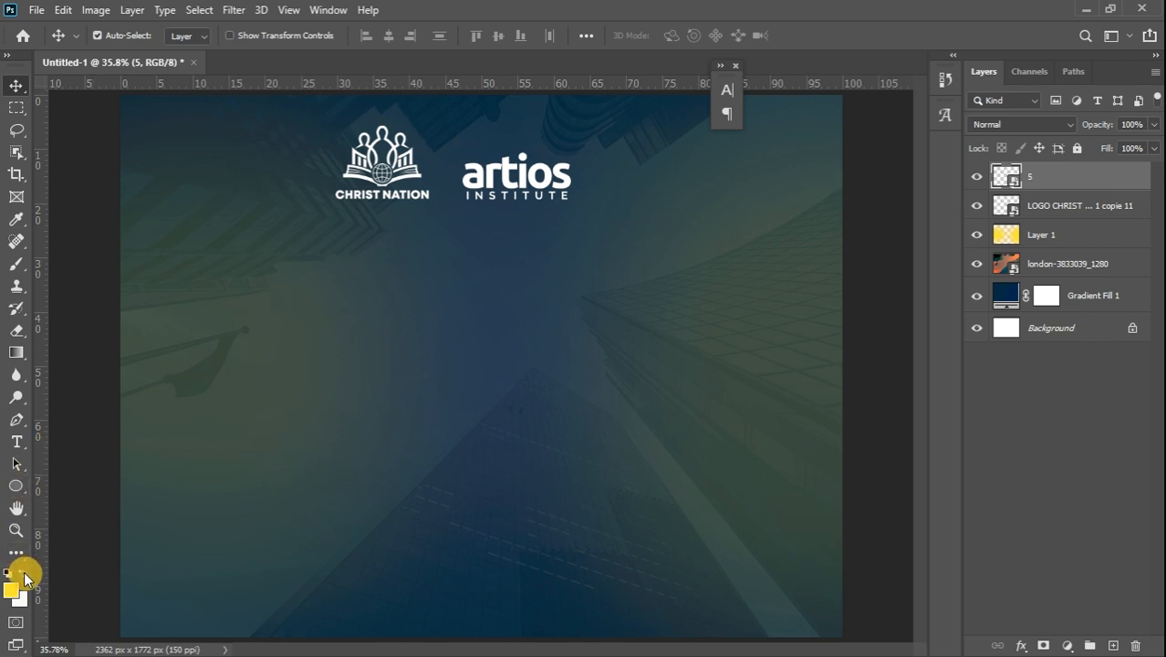
Draw a rectangle across the flyer's lower area and change its fill from yellow to white
{"action": "left_click", "coordinate": [15, 484]}
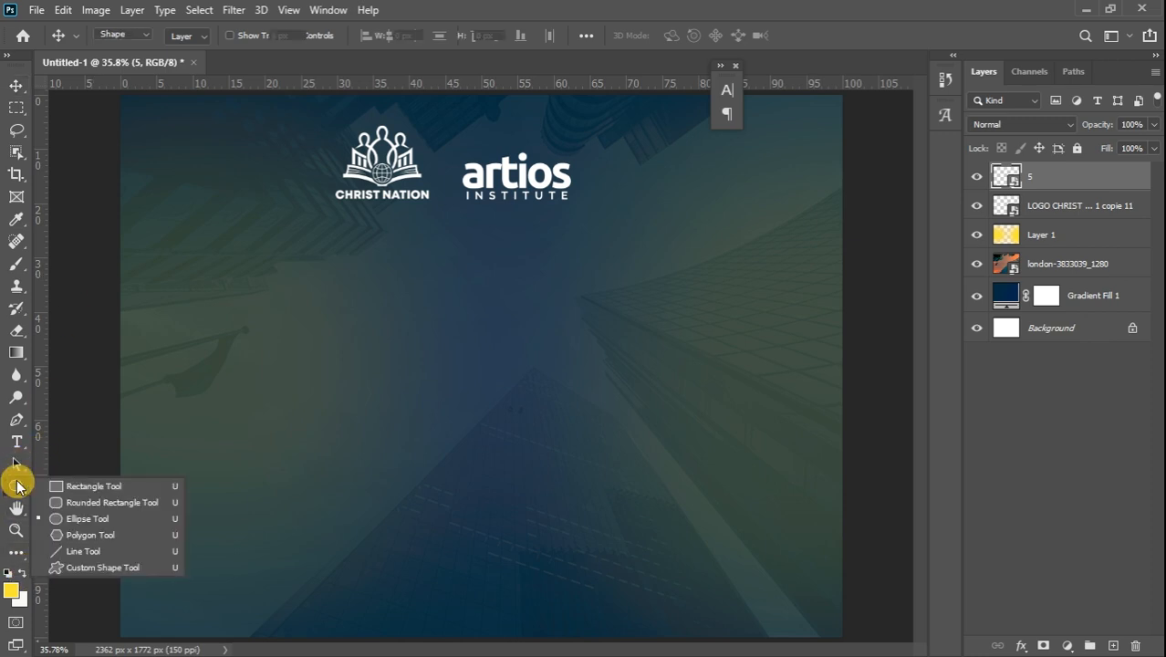
{"action": "left_click", "coordinate": [86, 488]}
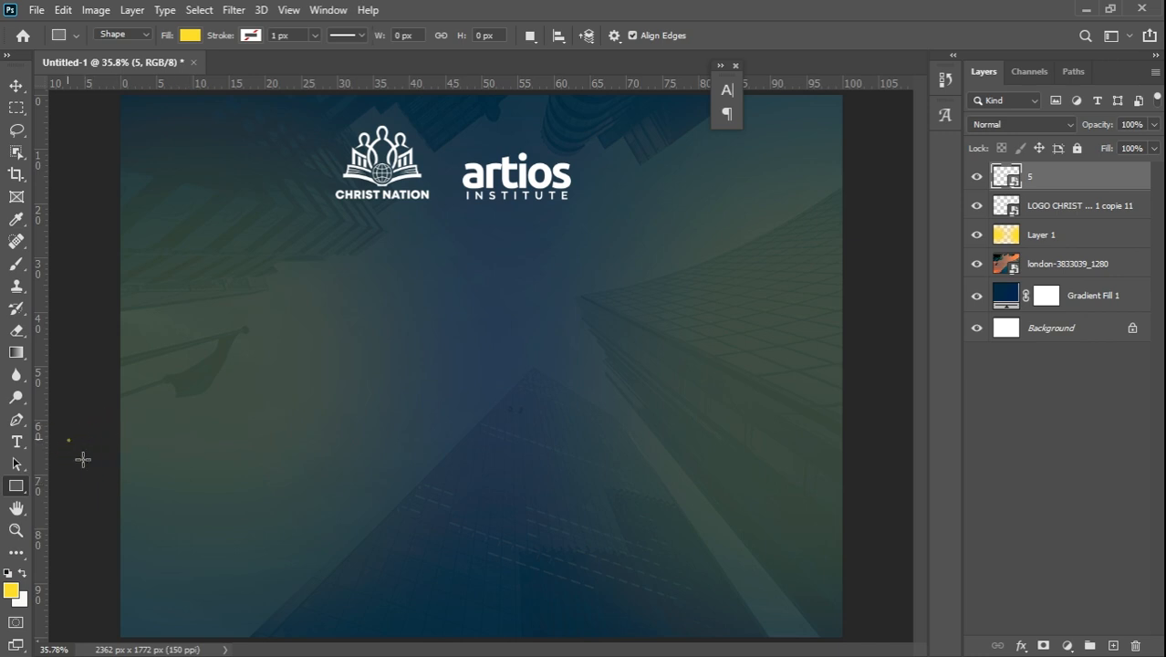
{"action": "left_click_drag", "start_coordinate": [66, 439], "coordinate": [895, 650]}
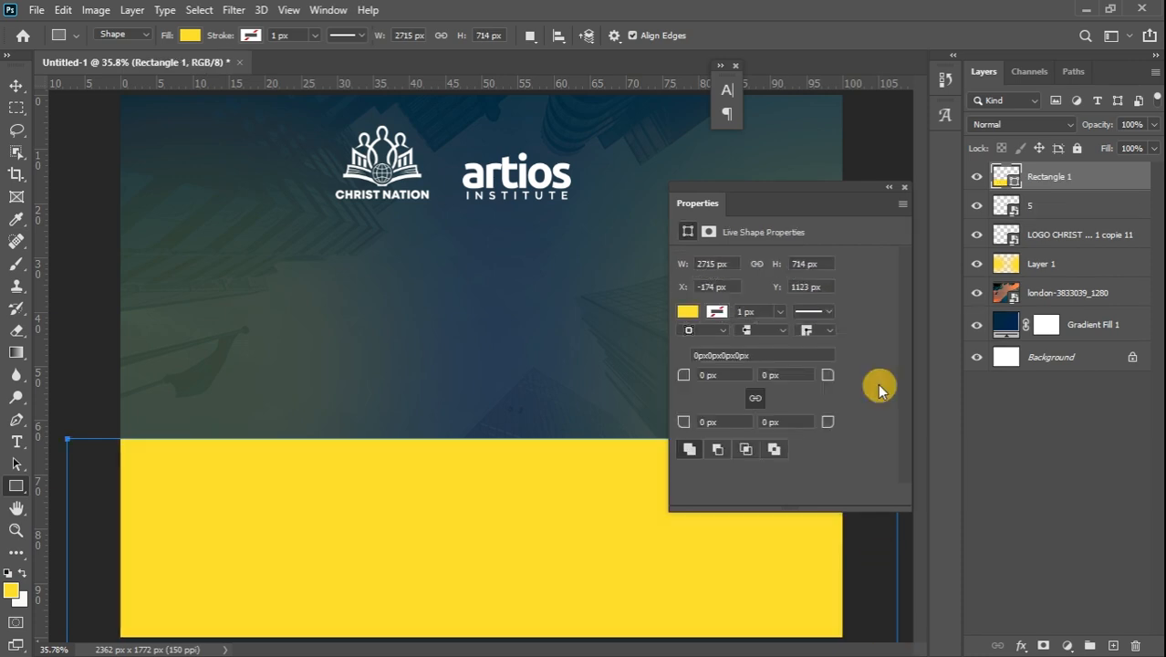
{"action": "left_click", "coordinate": [688, 312]}
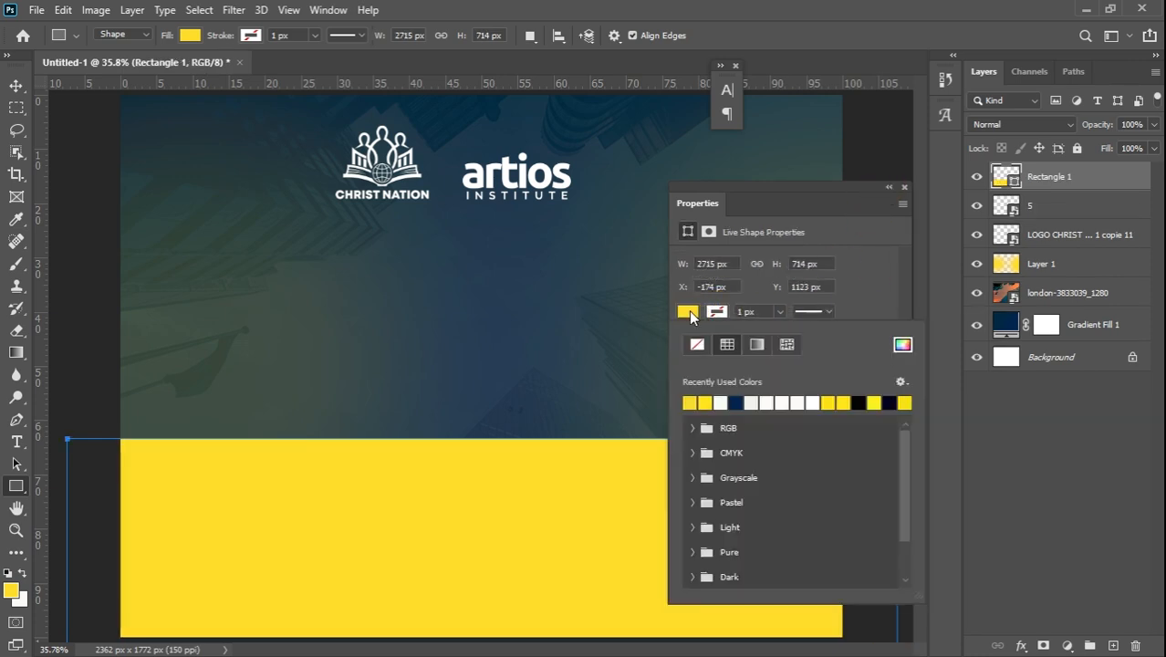
{"action": "left_click", "coordinate": [721, 402]}
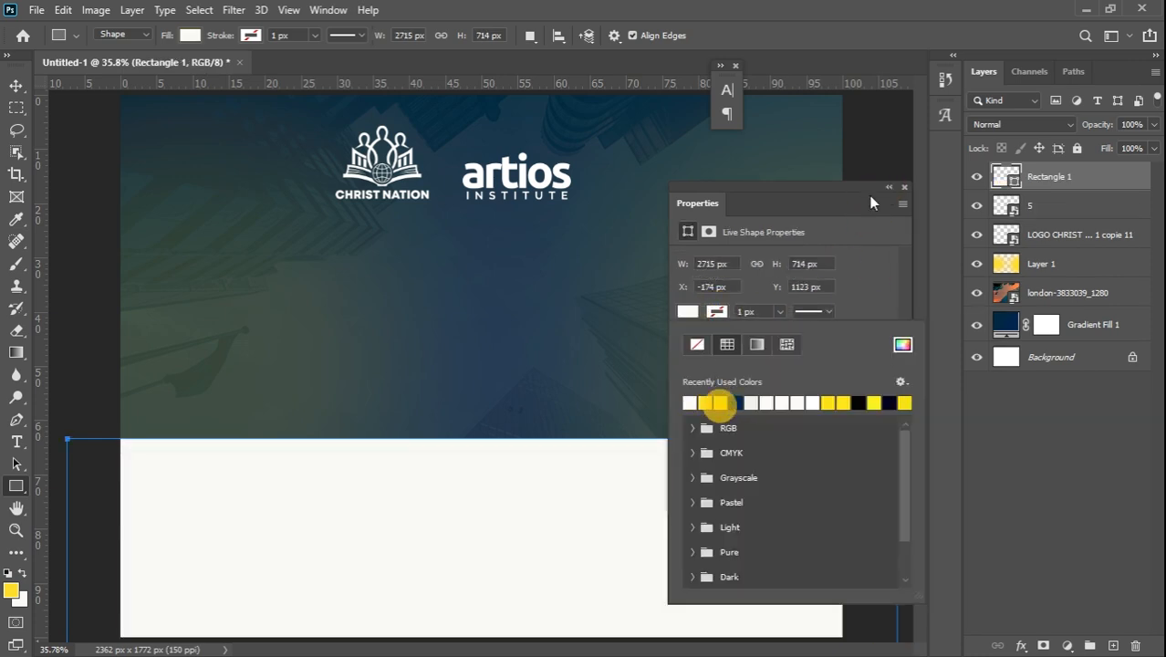
{"action": "left_click", "coordinate": [902, 190]}
{"action": "left_click", "coordinate": [903, 188]}
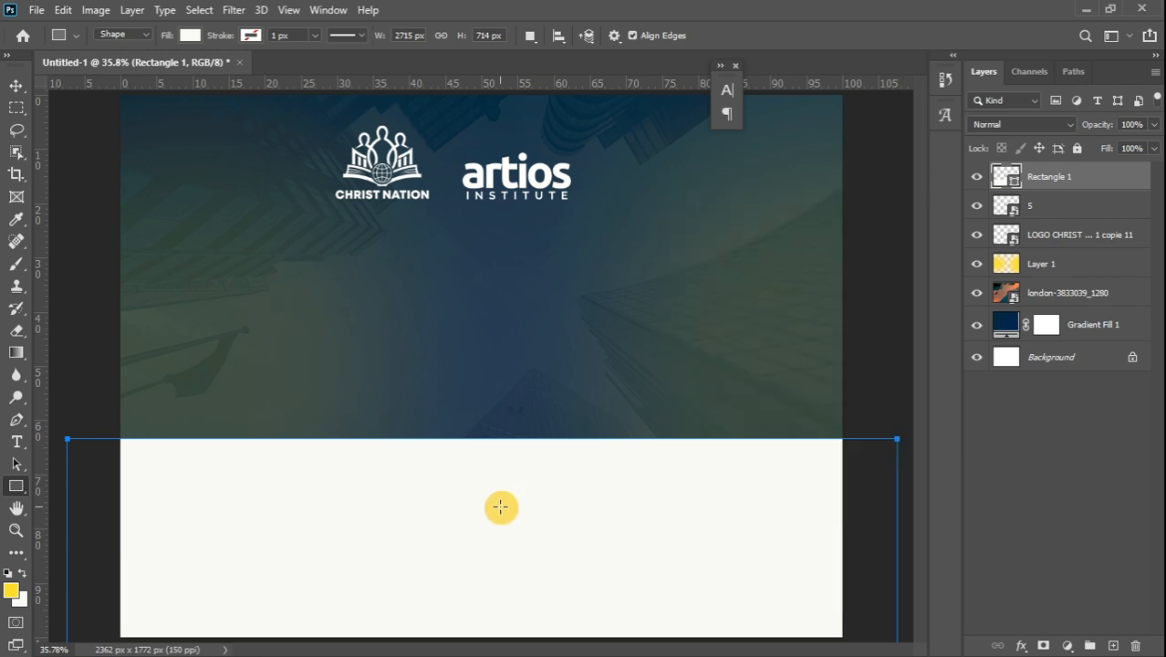
{"action": "left_click", "coordinate": [15, 89]}
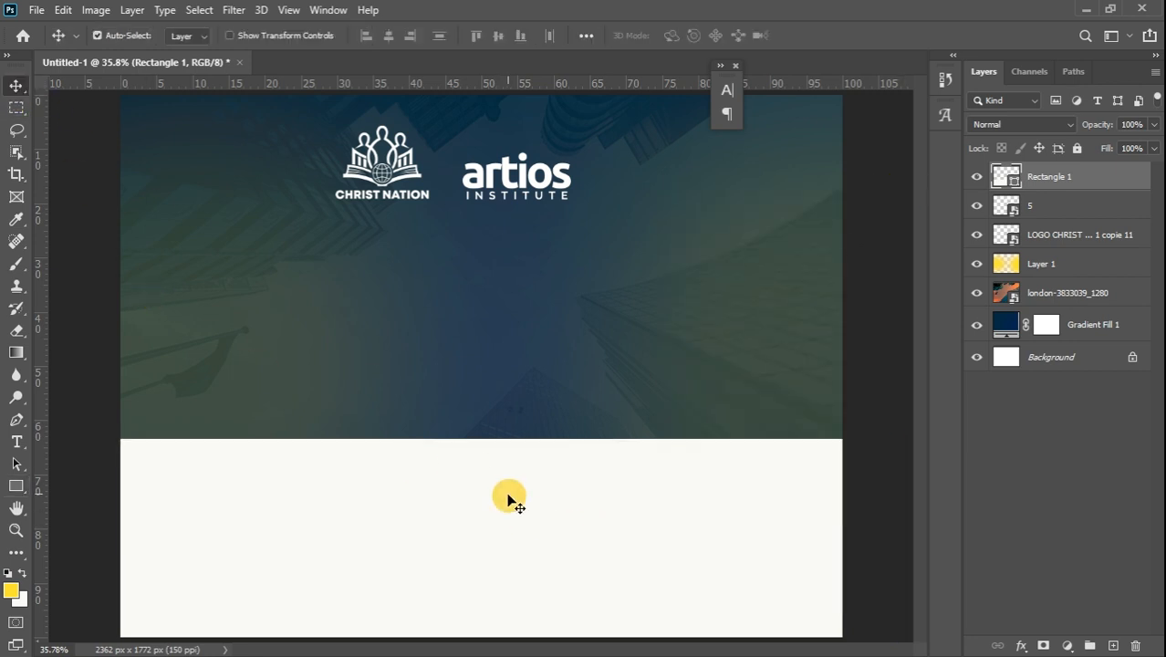
Lower the white rectangle slightly, duplicate it, and move the copy past the flyer's top edge
{"action": "left_click_drag", "start_coordinate": [509, 498], "coordinate": [508, 524]}
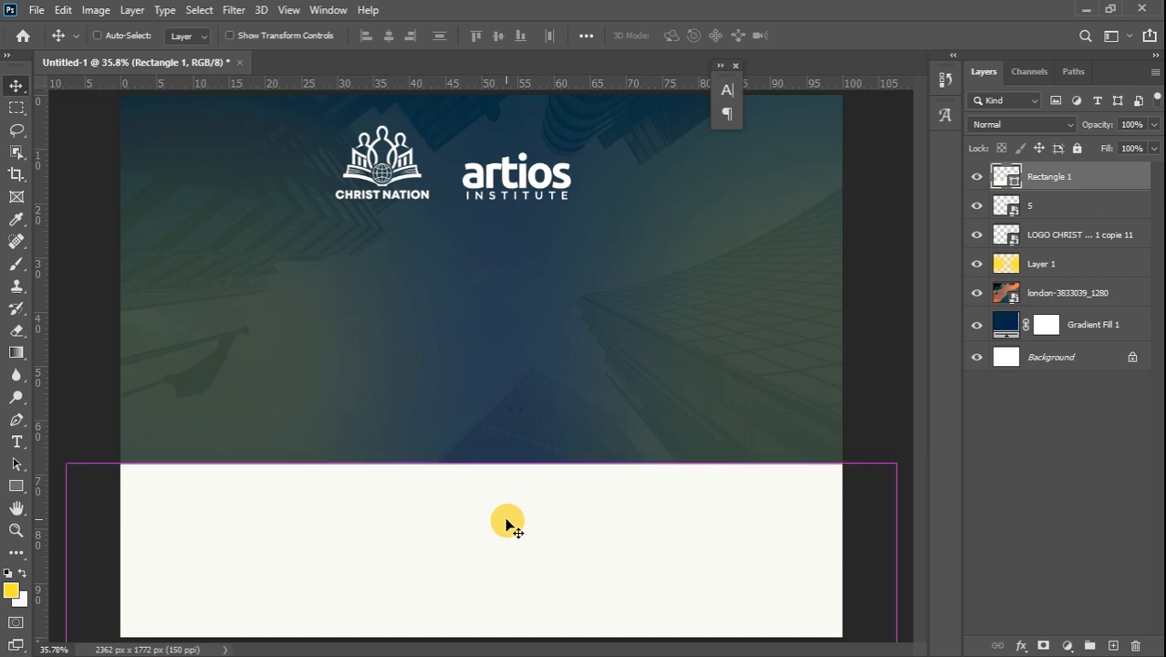
{"action": "key", "text": "ctrl+j"}
{"action": "left_click_drag", "start_coordinate": [509, 523], "coordinate": [229, 127]}
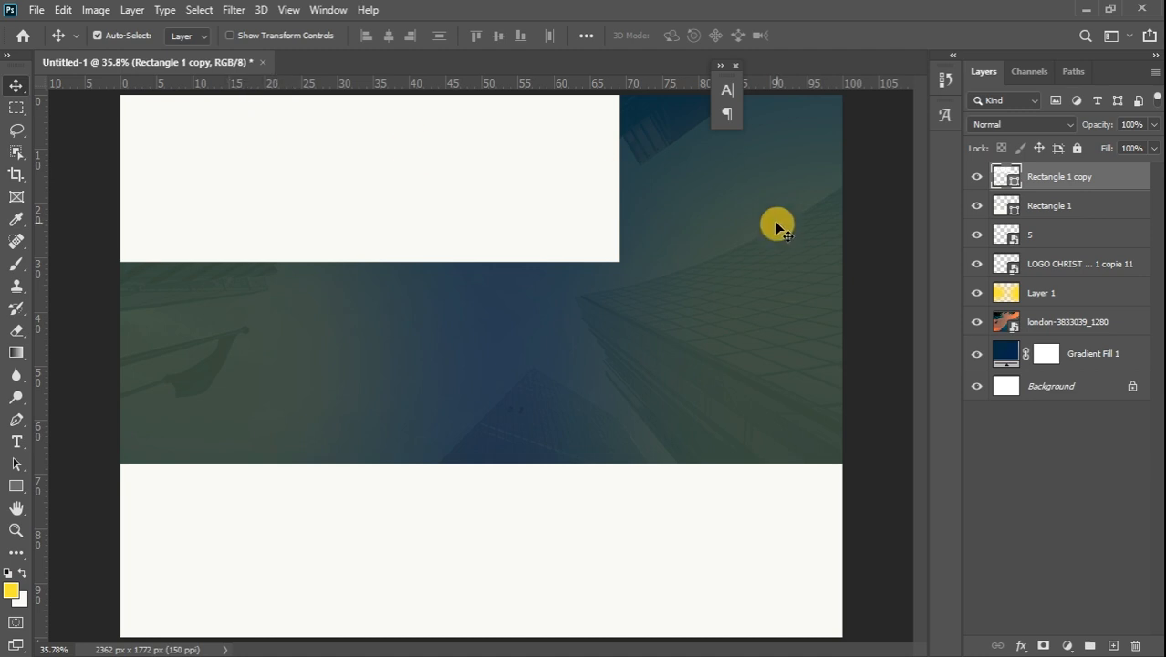
{"action": "key", "text": "ctrl"}
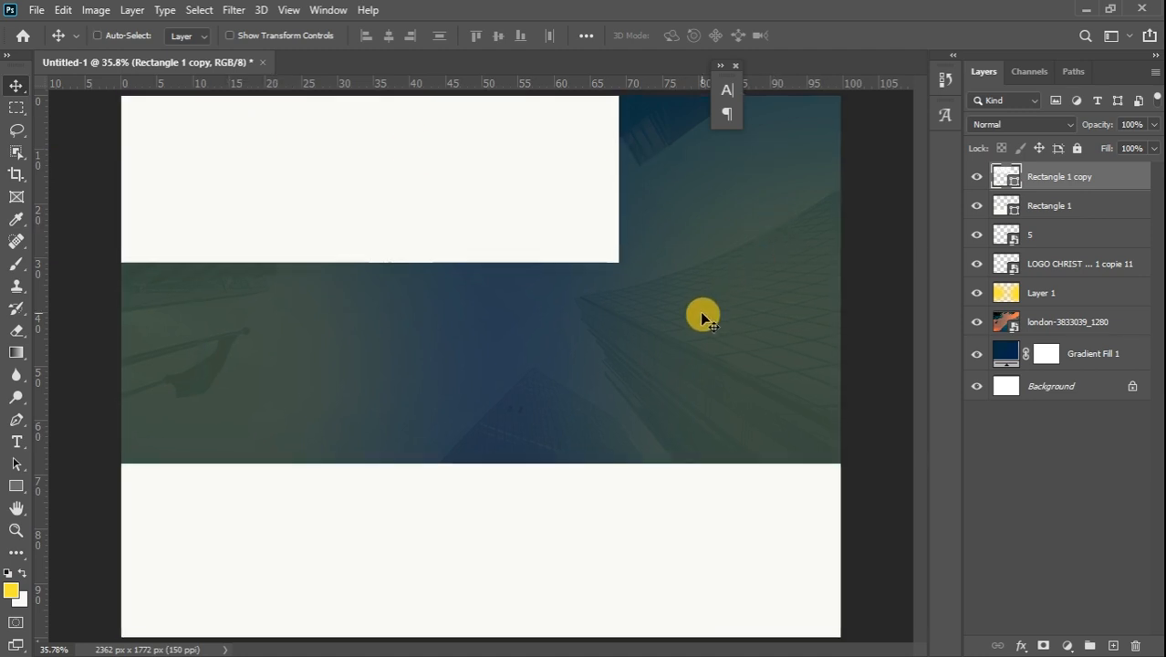
{"action": "key", "text": "ctrl+minus"}
{"action": "key", "text": "ctrl+minus"}
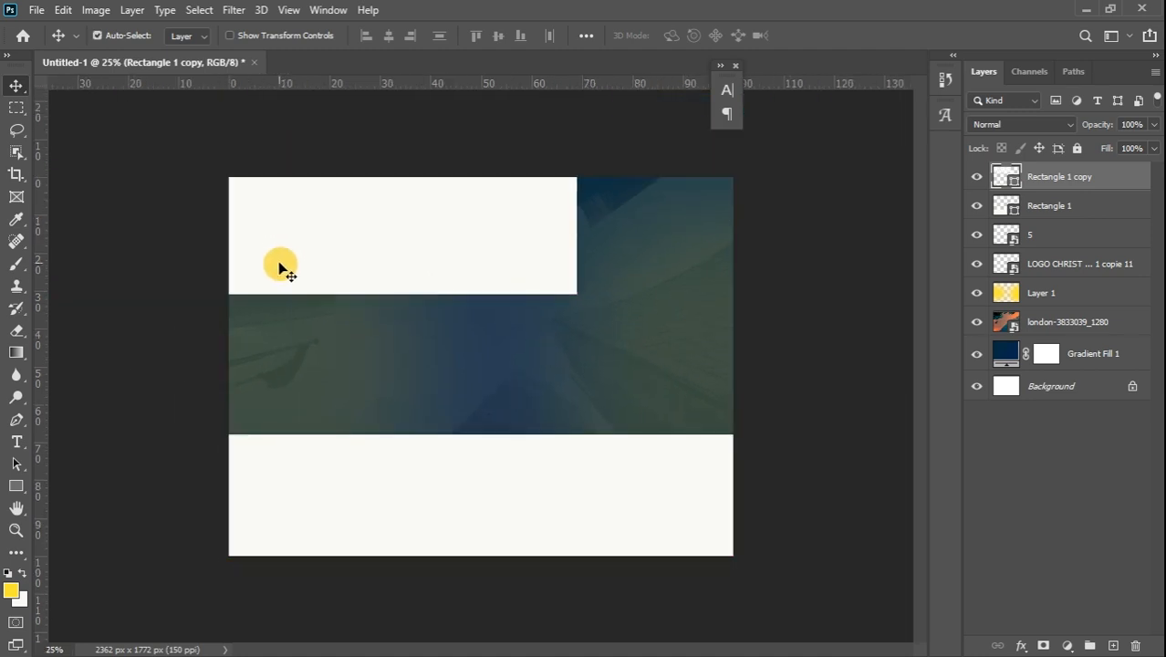
{"action": "left_click_drag", "start_coordinate": [278, 263], "coordinate": [229, 168]}
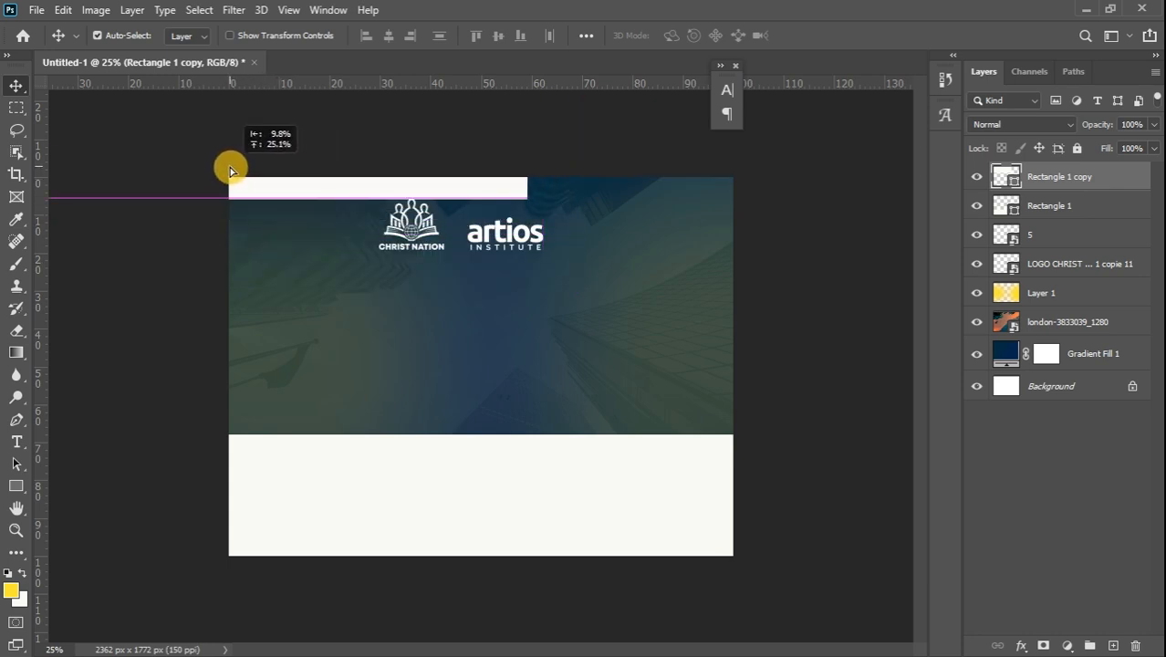
Rotate the copy about -3.4° and position it as a thin strip along the top
{"action": "key", "text": "ctrl+t"}
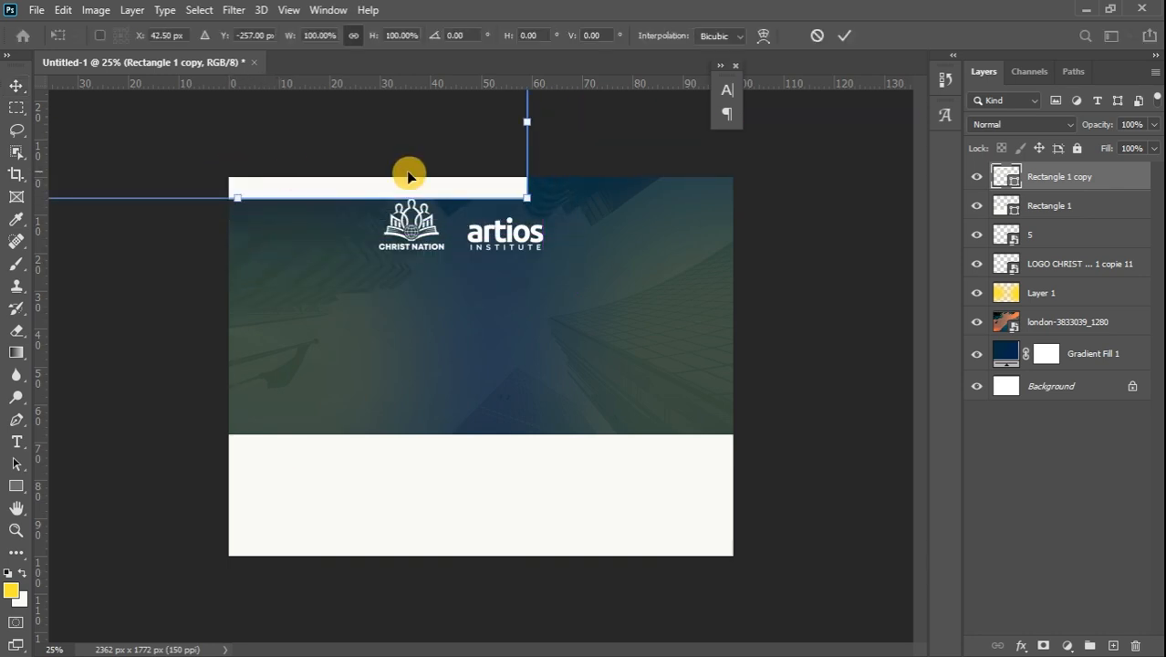
{"action": "left_click_drag", "start_coordinate": [586, 158], "coordinate": [552, 134]}
{"action": "left_click_drag", "start_coordinate": [196, 148], "coordinate": [233, 137]}
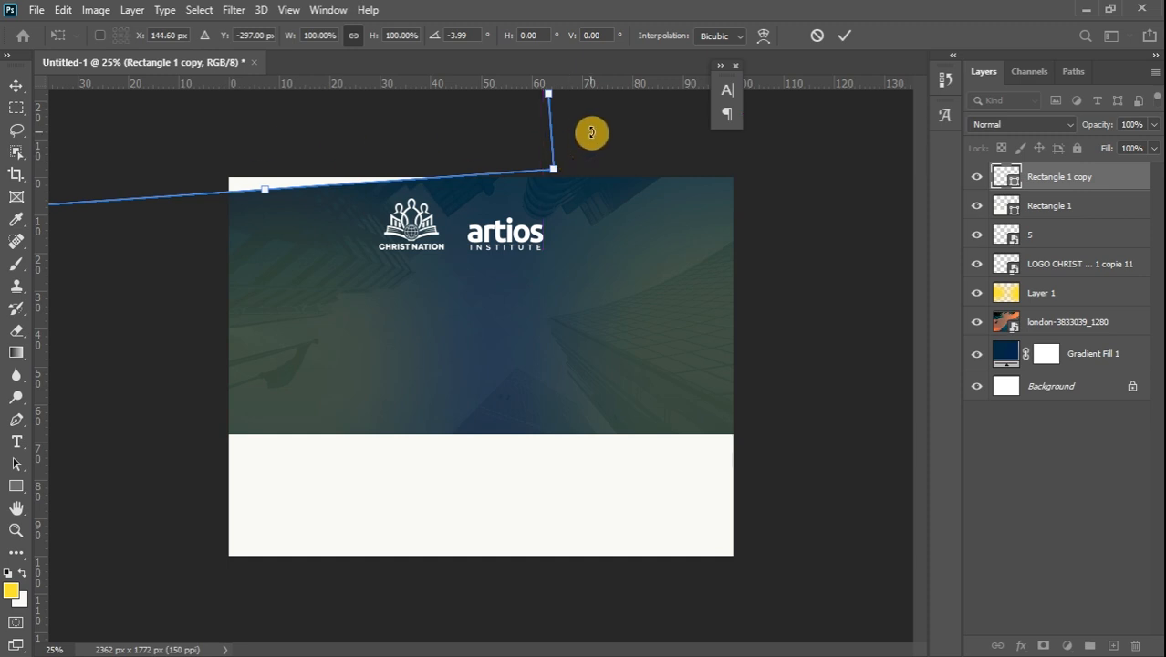
{"action": "left_click_drag", "start_coordinate": [590, 131], "coordinate": [589, 137]}
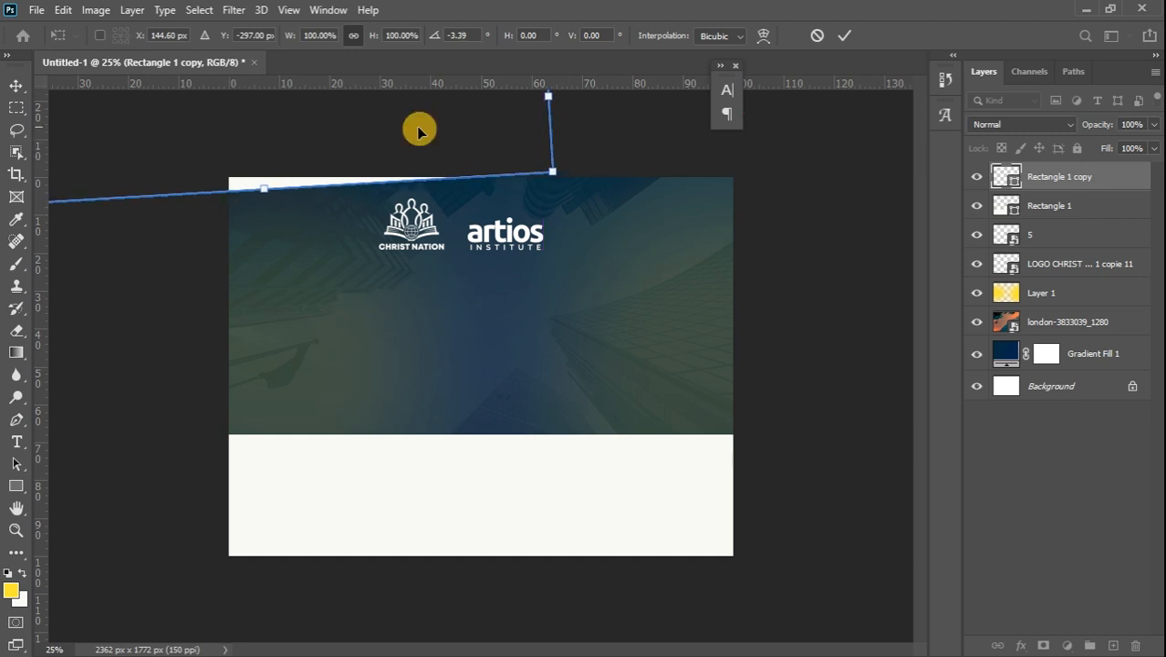
{"action": "left_click_drag", "start_coordinate": [220, 151], "coordinate": [233, 151]}
{"action": "key", "text": "Down"}
{"action": "key", "text": "Down"}
{"action": "key", "text": "Down"}
{"action": "key", "text": "Down"}
{"action": "key", "text": "Down"}
{"action": "key", "text": "Down"}
{"action": "key", "text": "Down"}
{"action": "key", "text": "Down"}
{"action": "key", "text": "Down"}
{"action": "key", "text": "Down"}
{"action": "key", "text": "Down"}
{"action": "key", "text": "Down"}
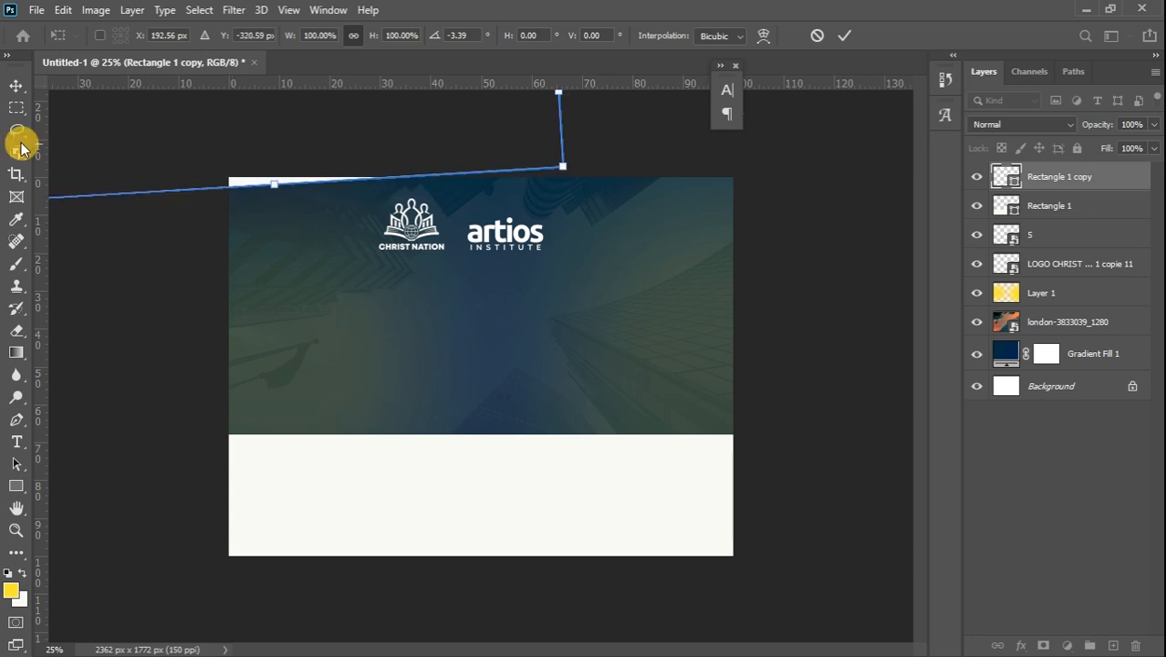
{"action": "left_click", "coordinate": [16, 86]}
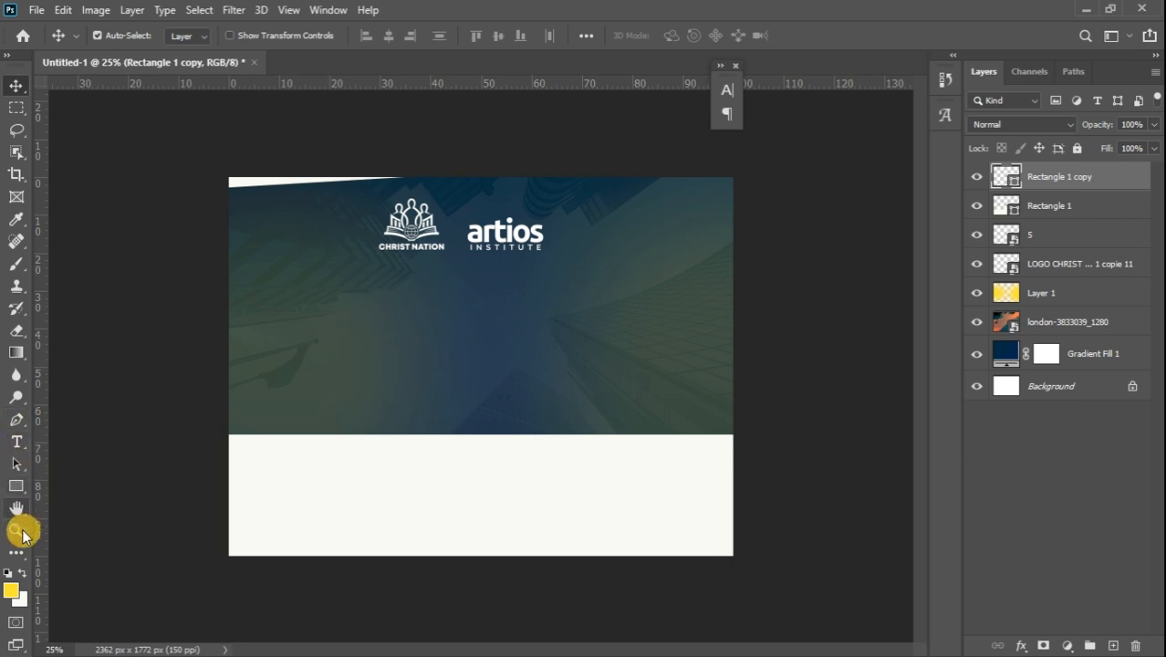
Start a white 48 pt text layer on the photo's left and type MINISTERS
{"action": "left_click", "coordinate": [24, 572]}
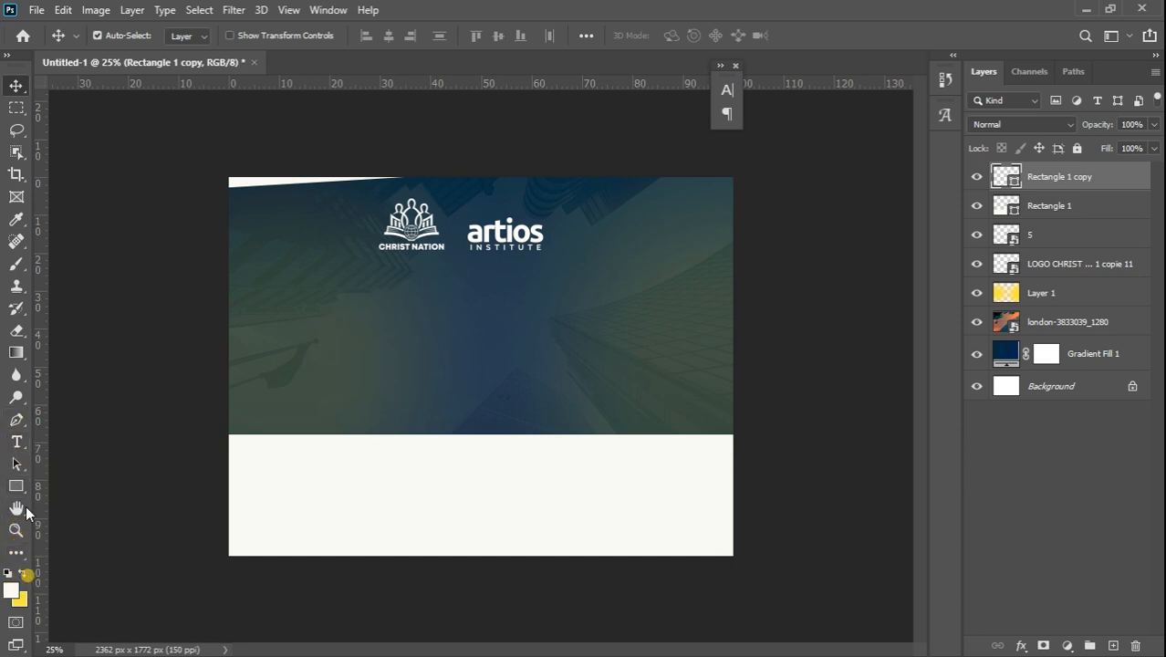
{"action": "left_click", "coordinate": [18, 442]}
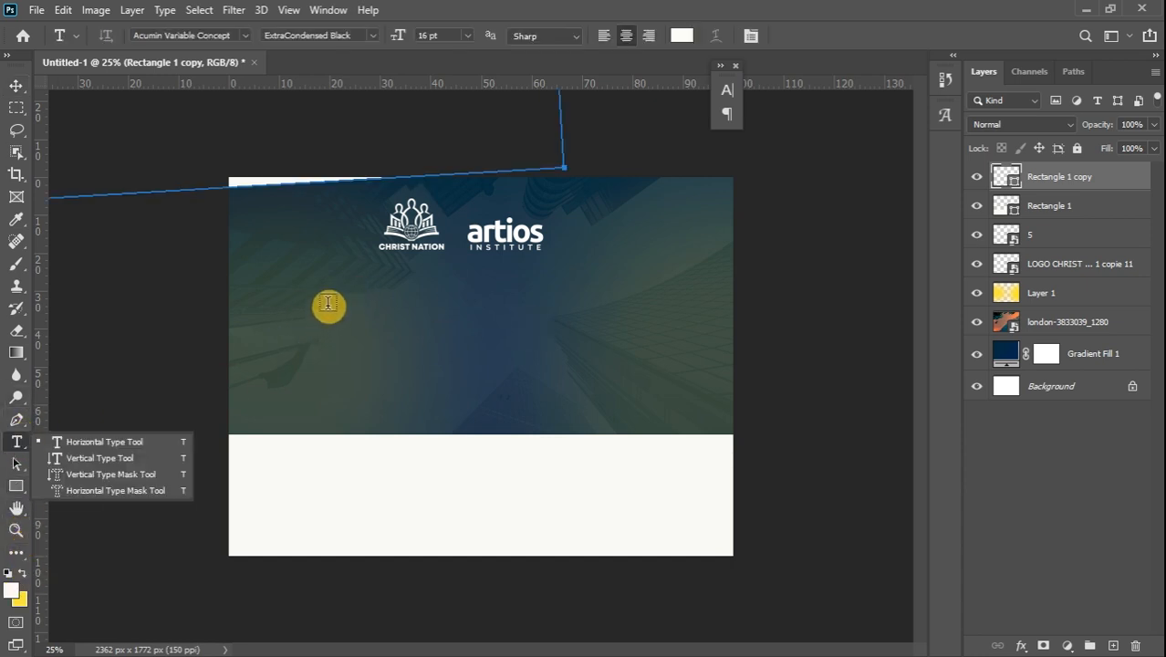
{"action": "left_click", "coordinate": [1112, 646]}
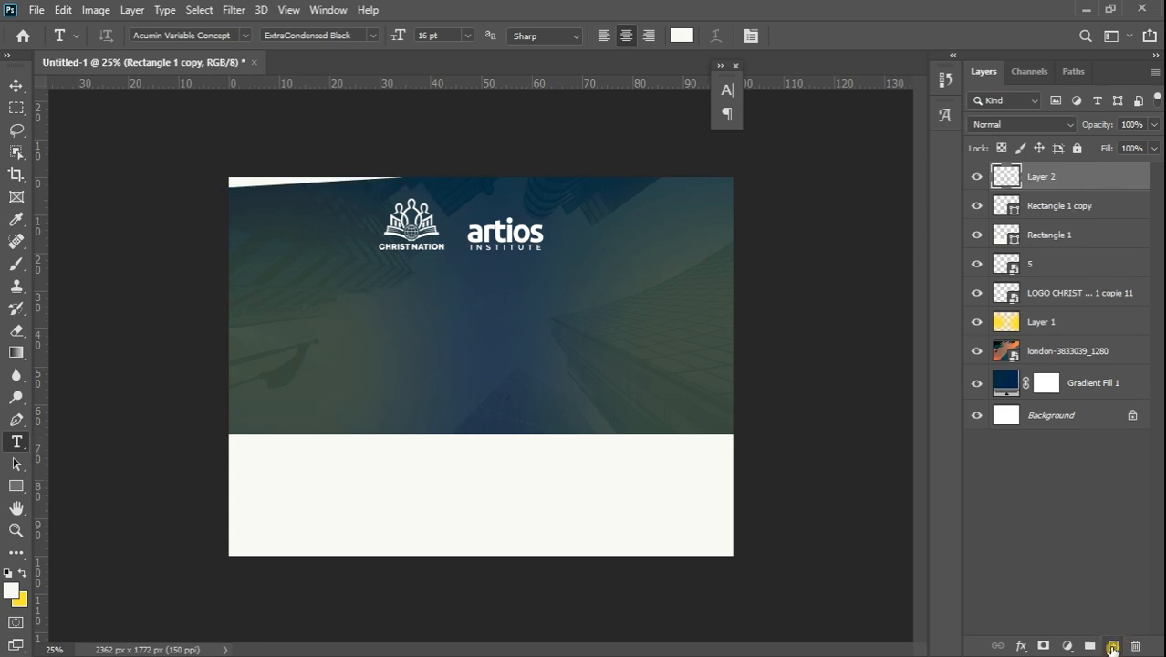
{"action": "left_click", "coordinate": [330, 308]}
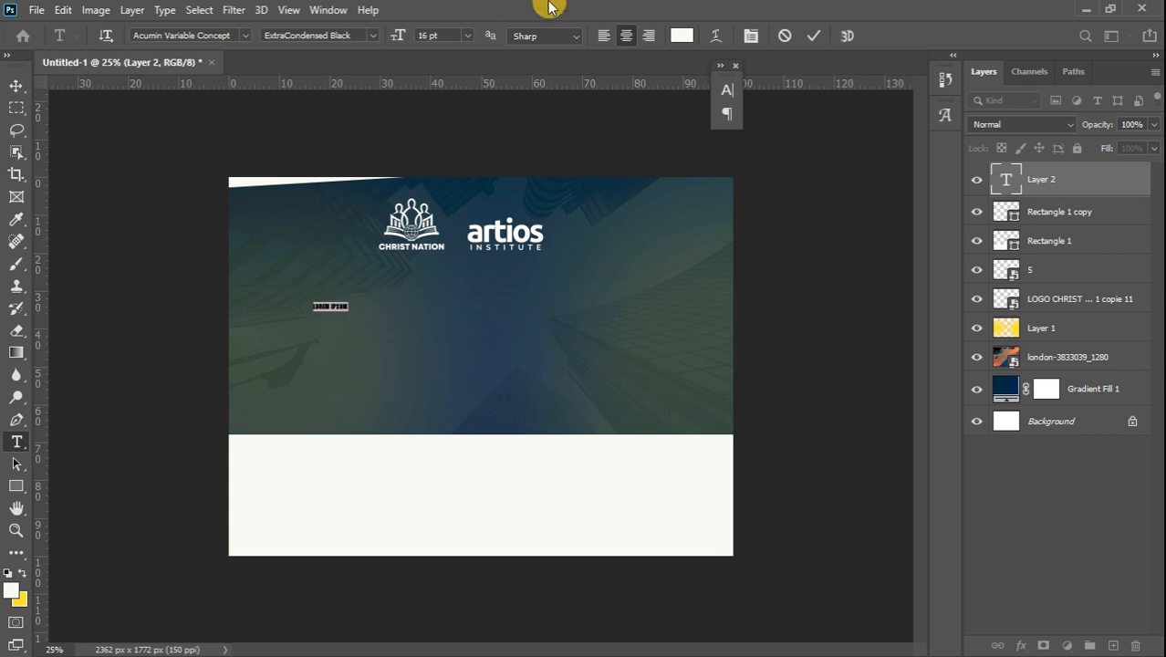
{"action": "left_click", "coordinate": [467, 36]}
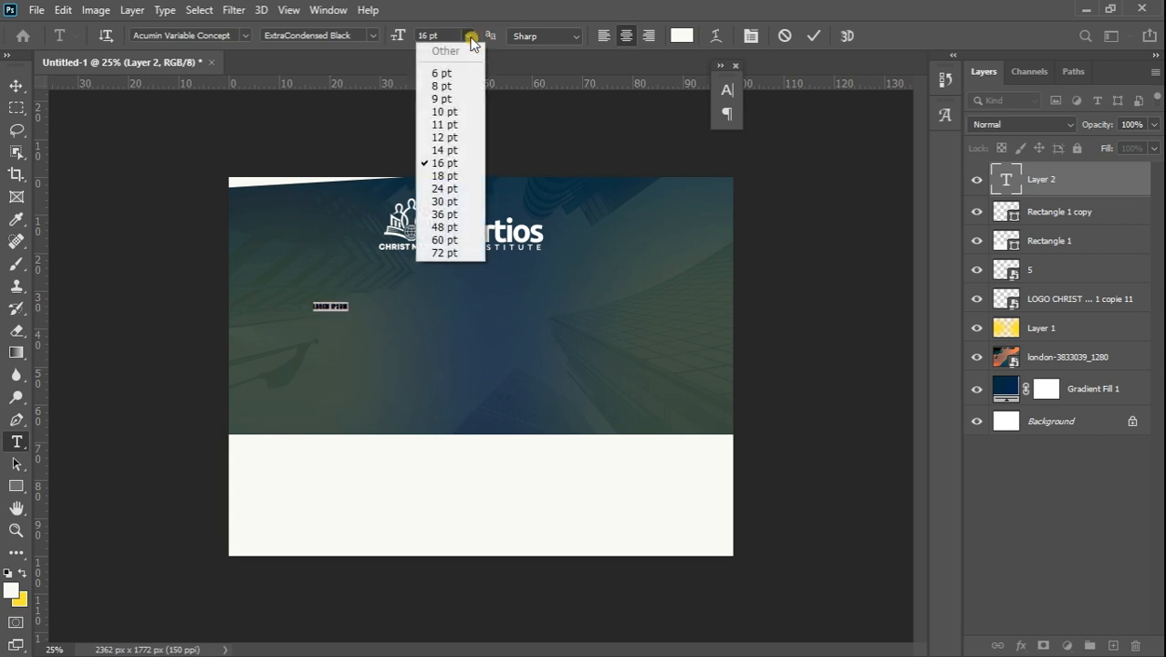
{"action": "left_click", "coordinate": [452, 226]}
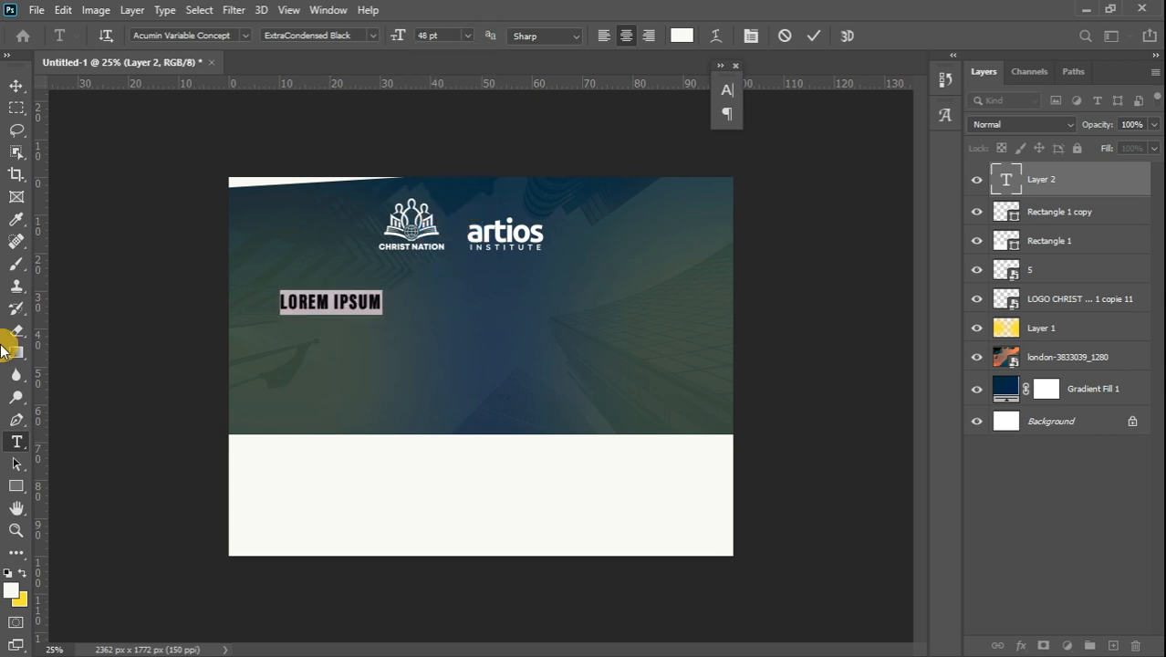
{"action": "type", "text": "MINIST"}
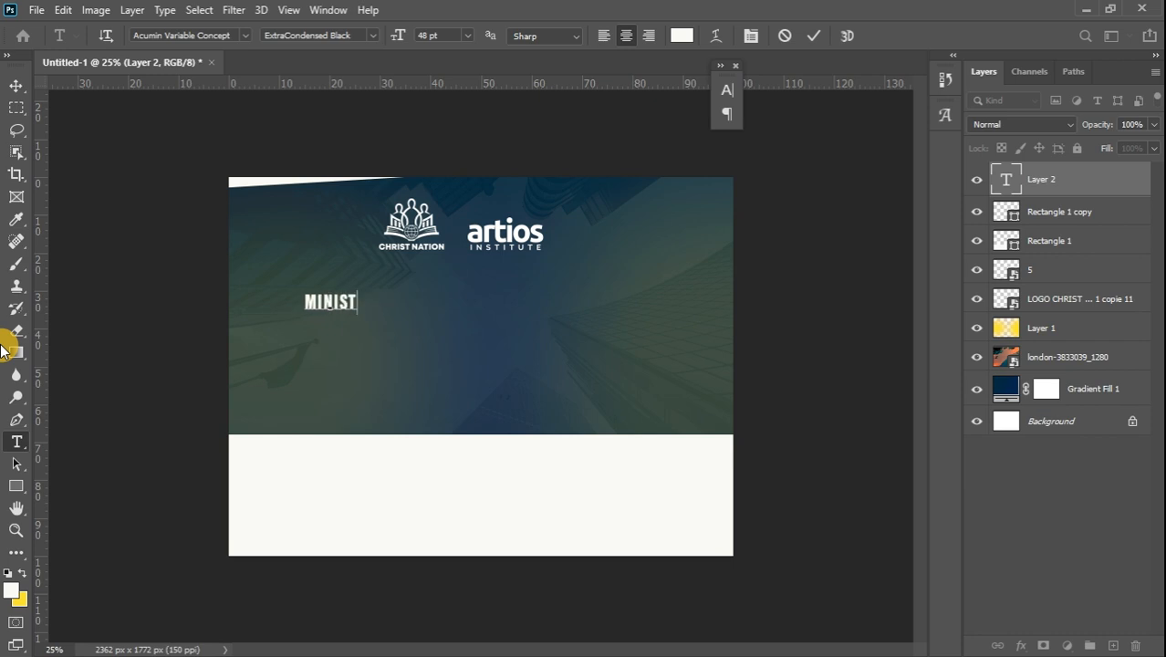
{"action": "type", "text": "ERS"}
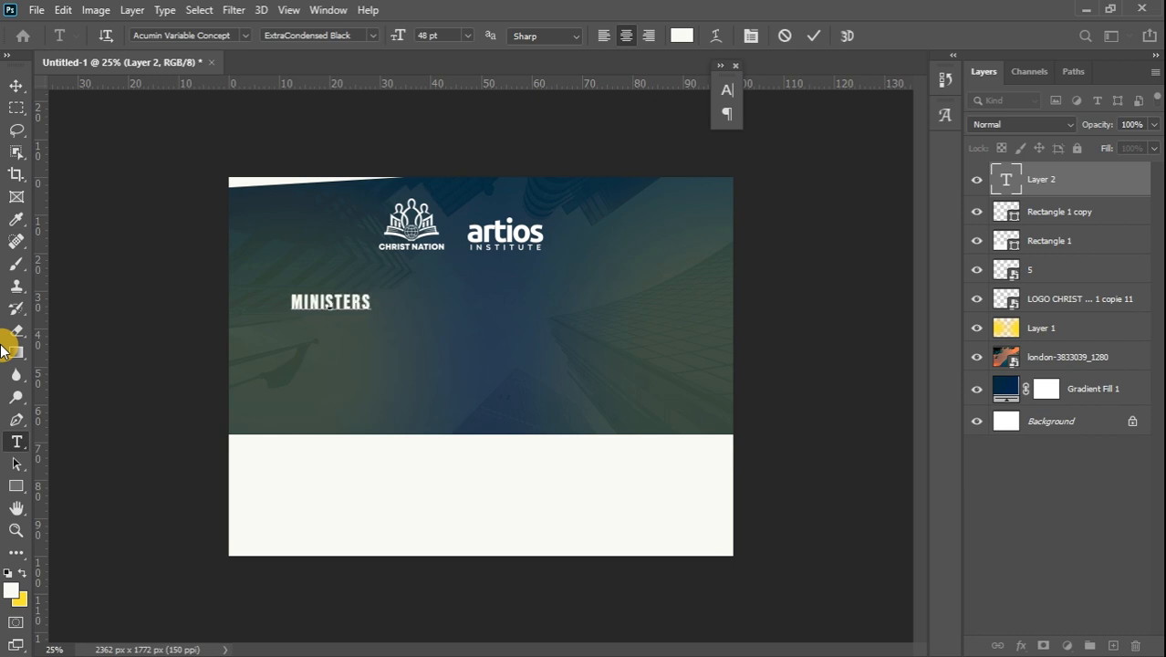
Apply the Silence Rocken script font to the text and retype MINISTERS
{"action": "key", "text": "ctrl+a"}
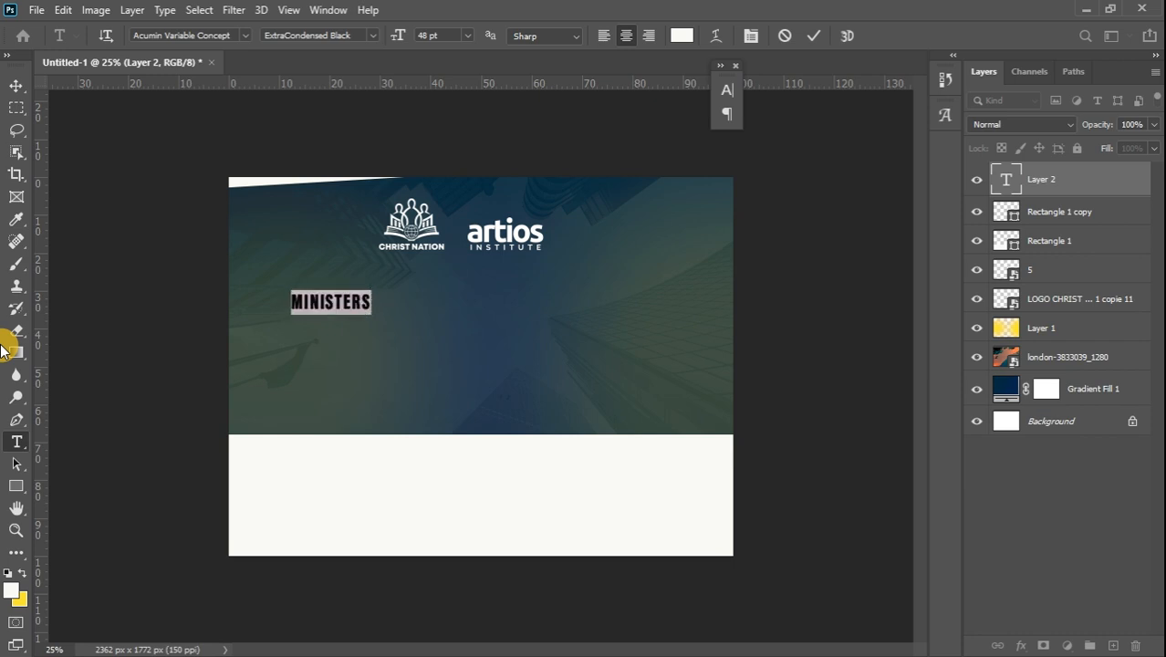
{"action": "left_click", "coordinate": [246, 36]}
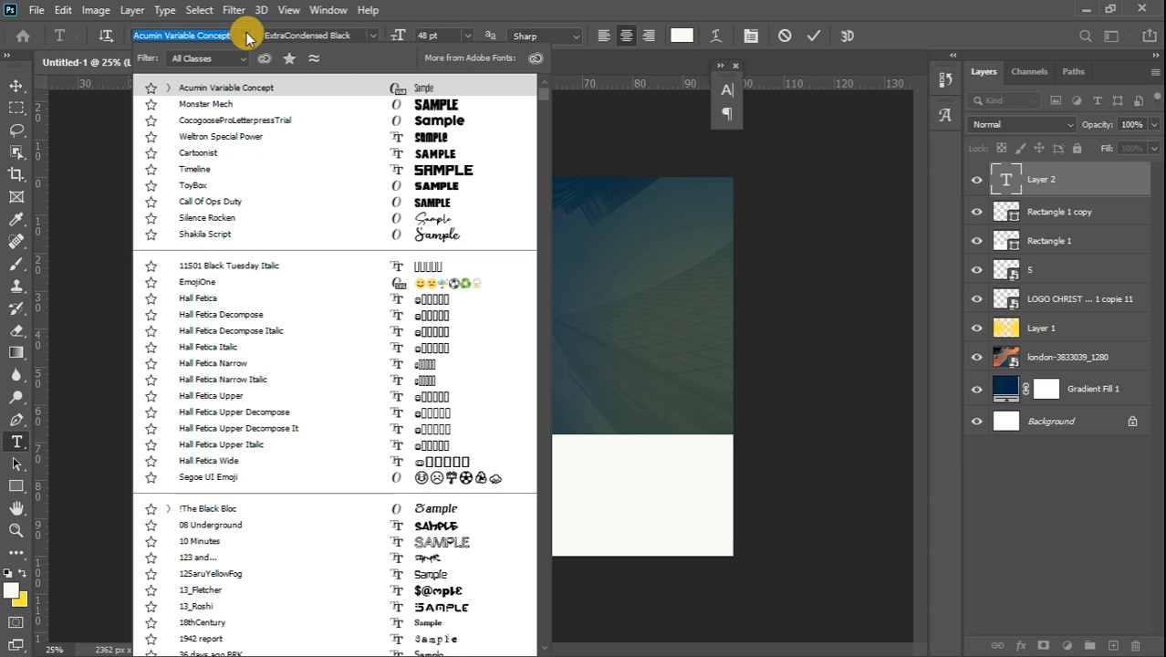
{"action": "left_click", "coordinate": [281, 222]}
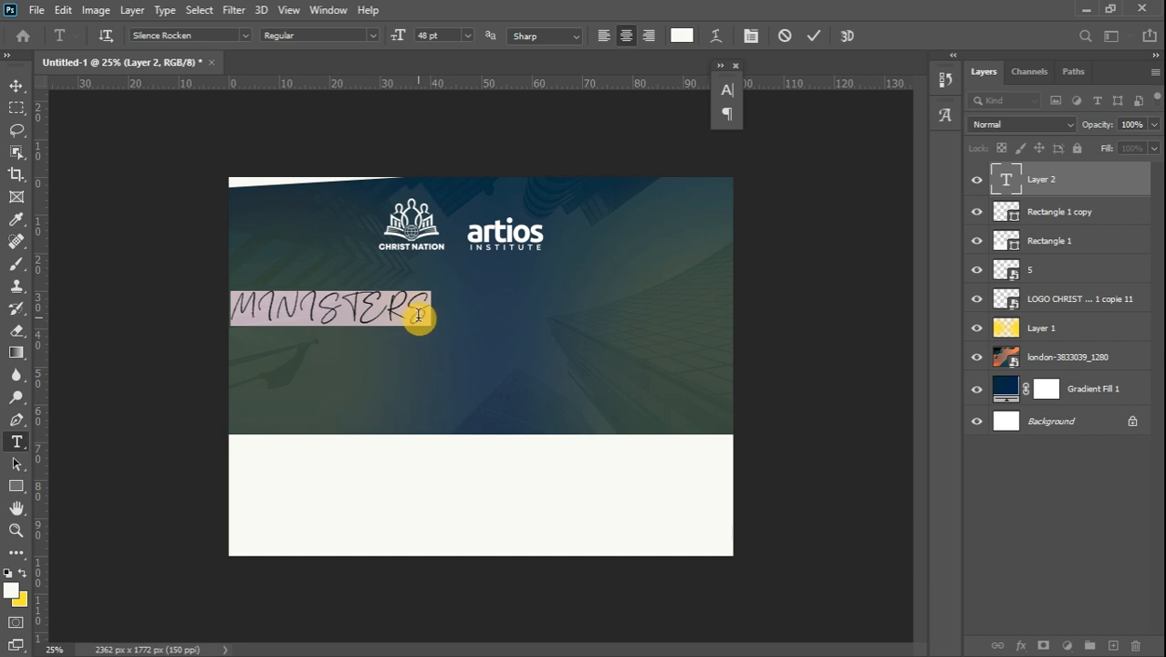
{"action": "key", "text": "BackSpace"}
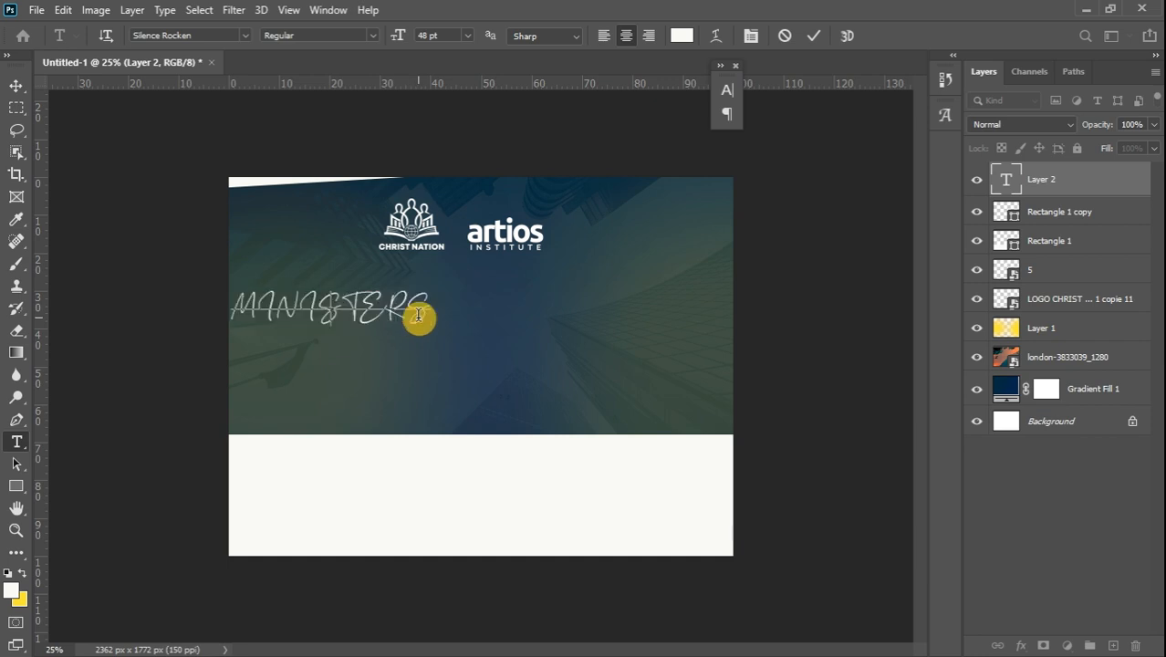
{"action": "type", "text": "MIN"}
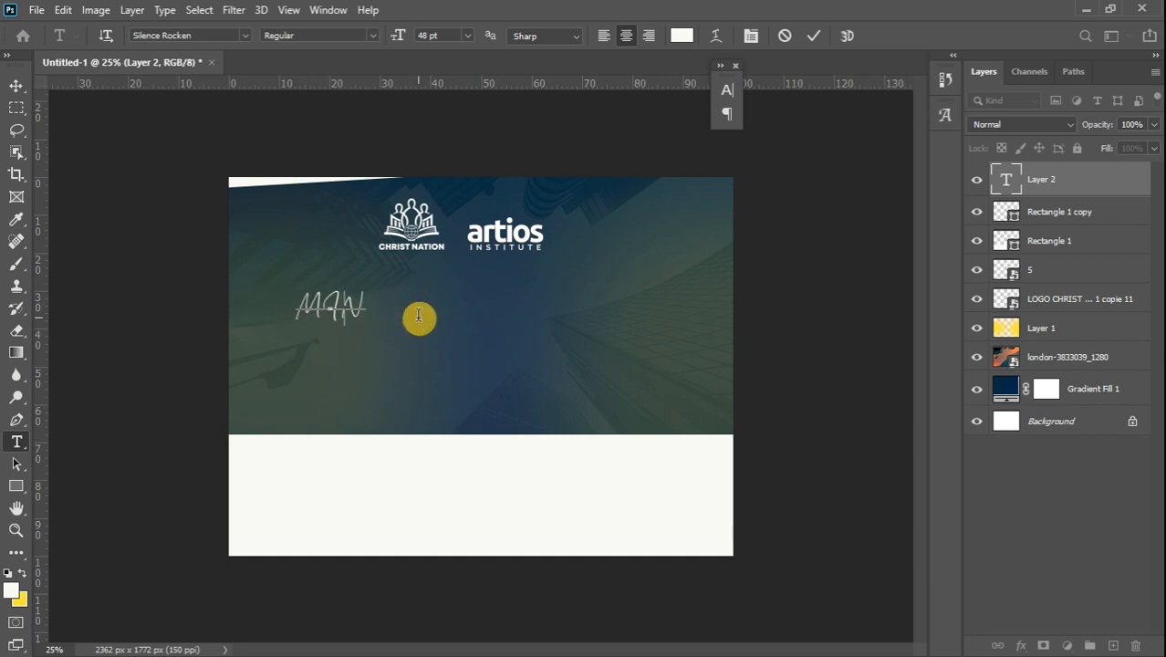
{"action": "key", "text": "BackSpace"}
{"action": "key", "text": "BackSpace"}
{"action": "type", "text": "INISTERS"}
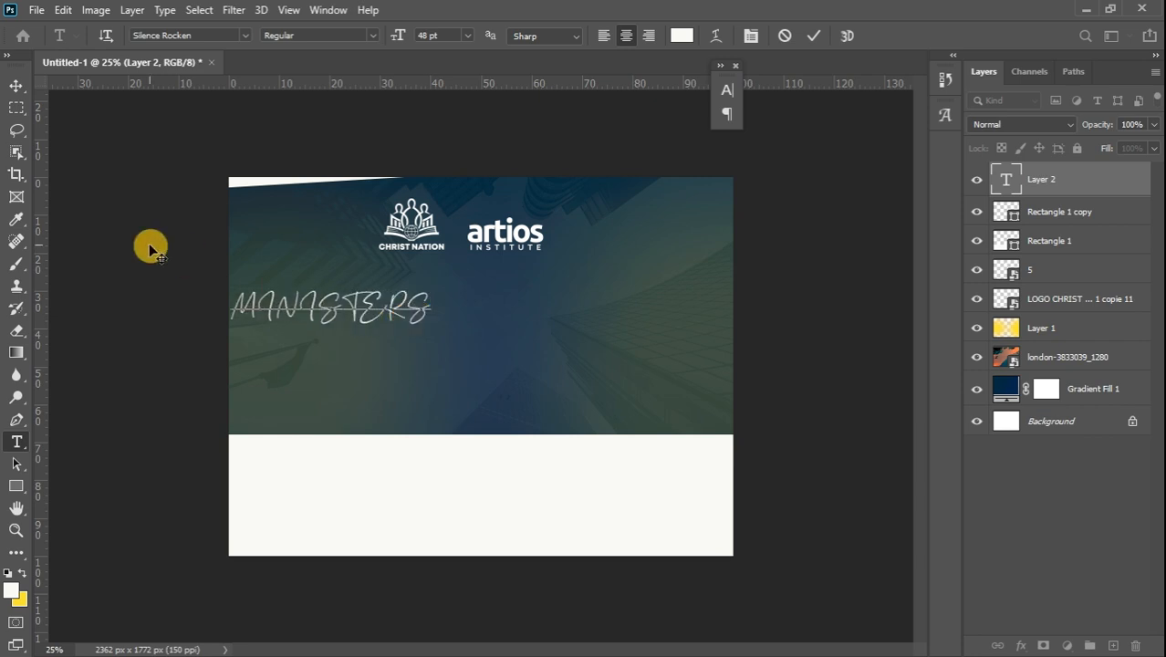
{"action": "key", "text": "ctrl+a"}
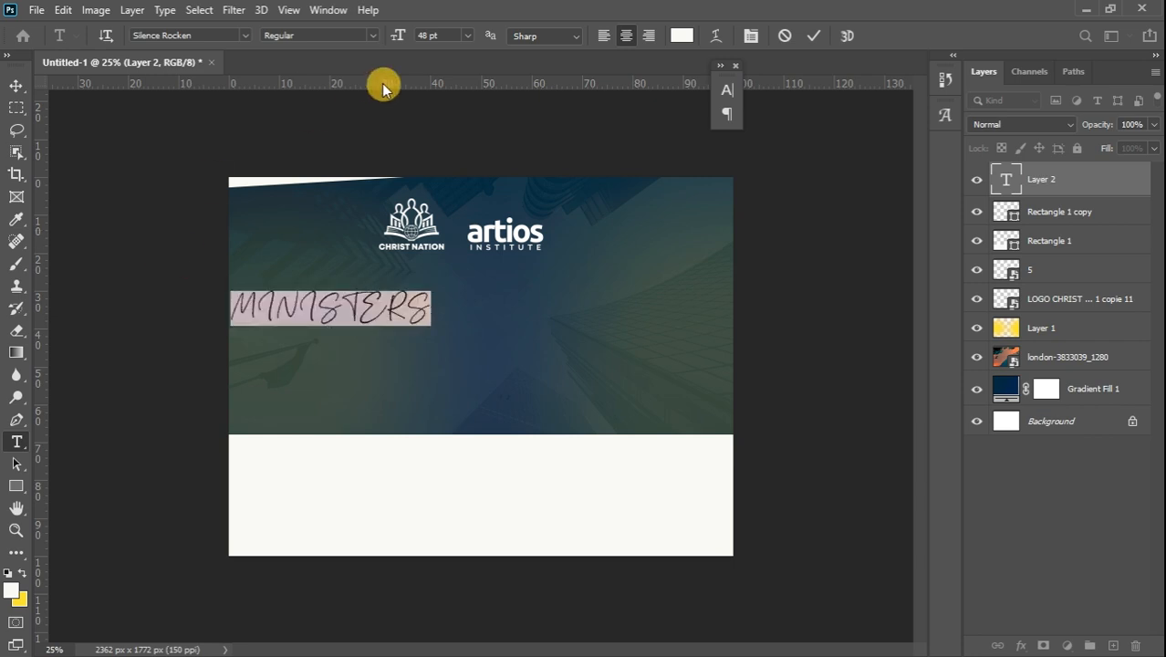
Turn off All Caps in the Character panel so the title reads Ministers
{"action": "left_click", "coordinate": [328, 10]}
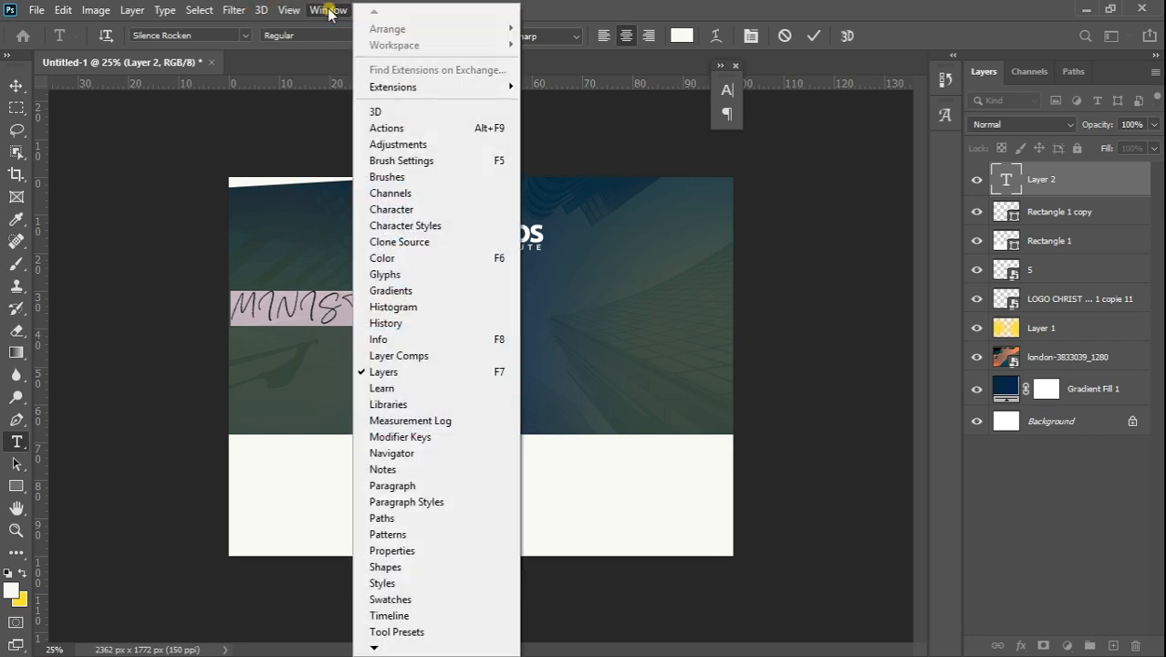
{"action": "left_click", "coordinate": [424, 210]}
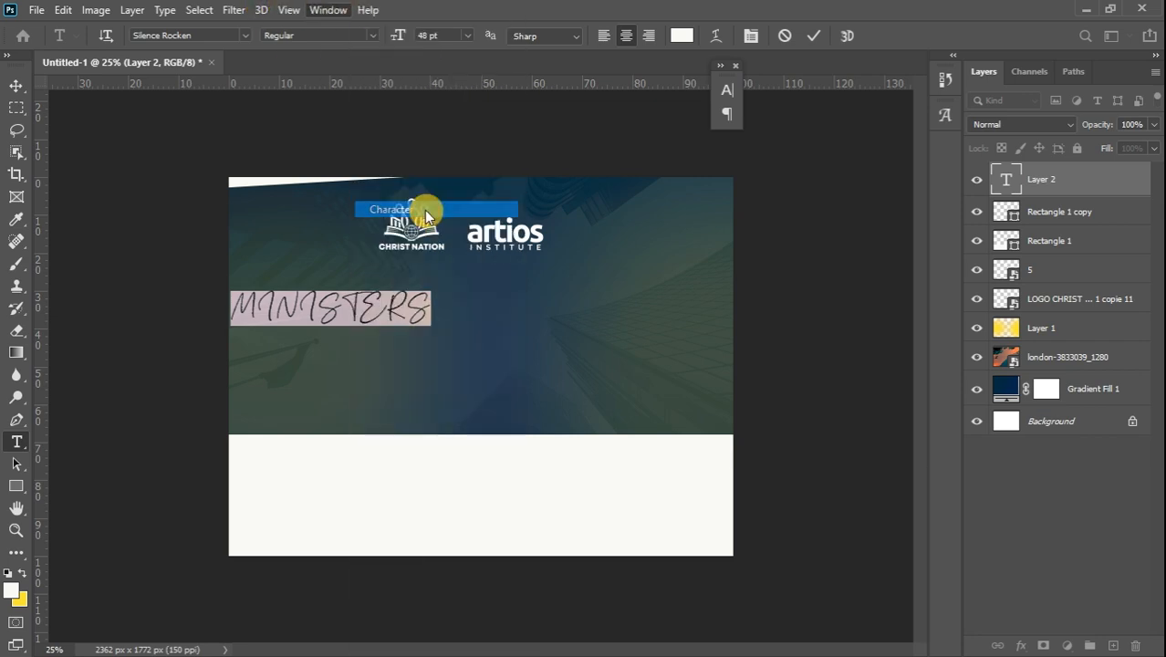
{"action": "left_click", "coordinate": [588, 211]}
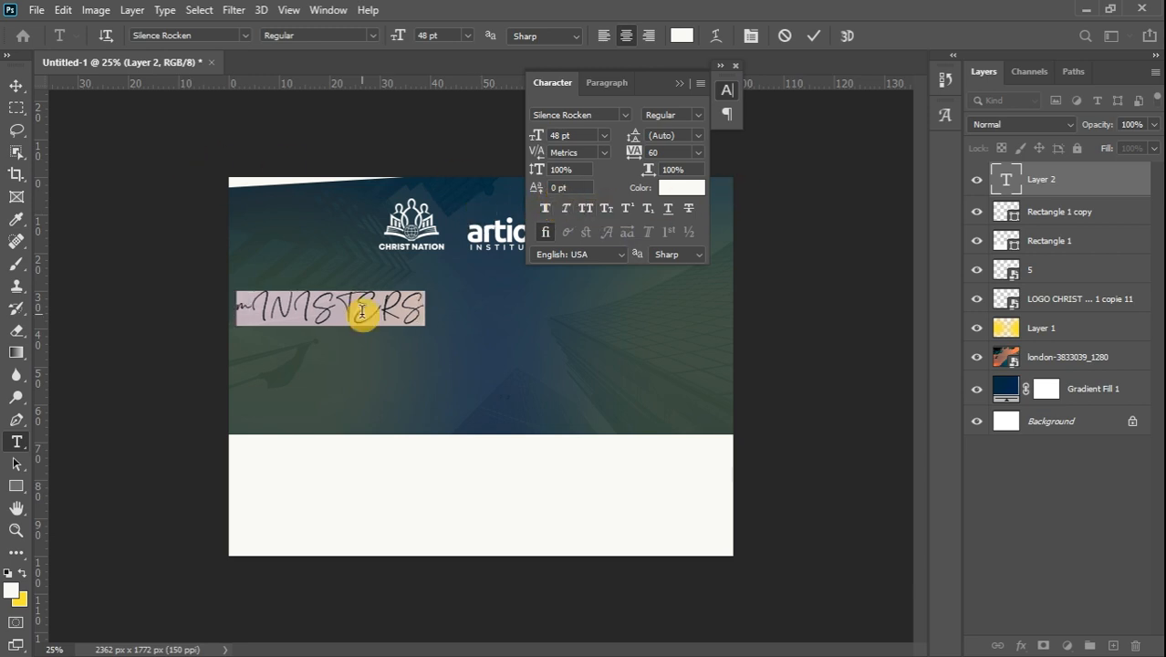
{"action": "key", "text": "BackSpace"}
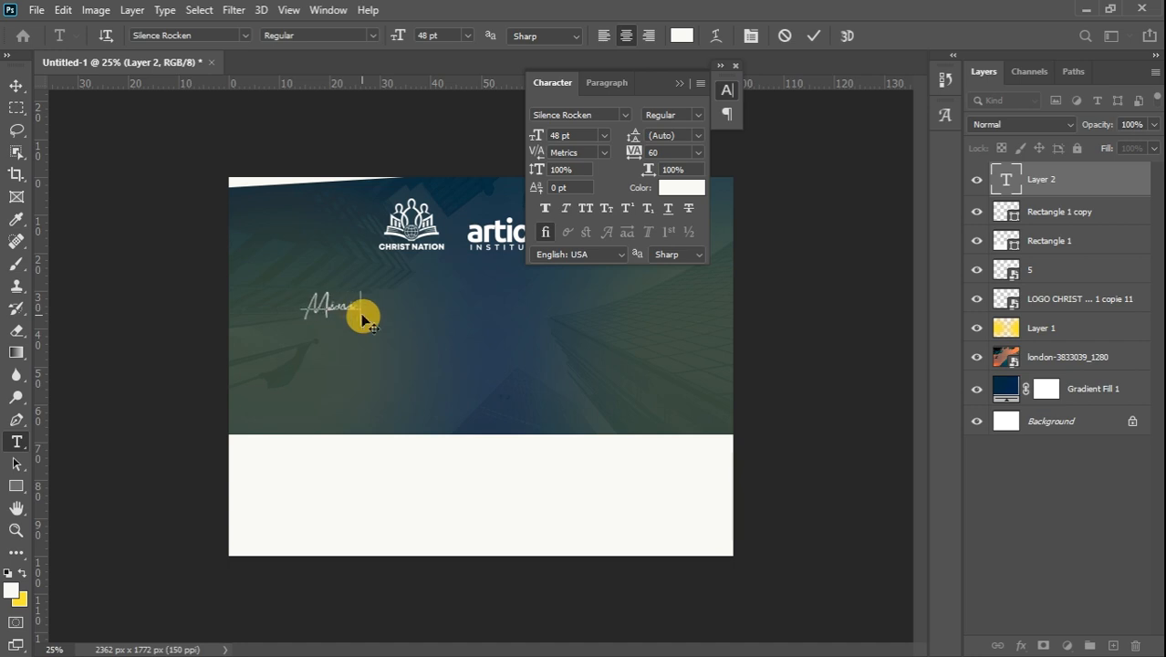
{"action": "type", "text": "s"}
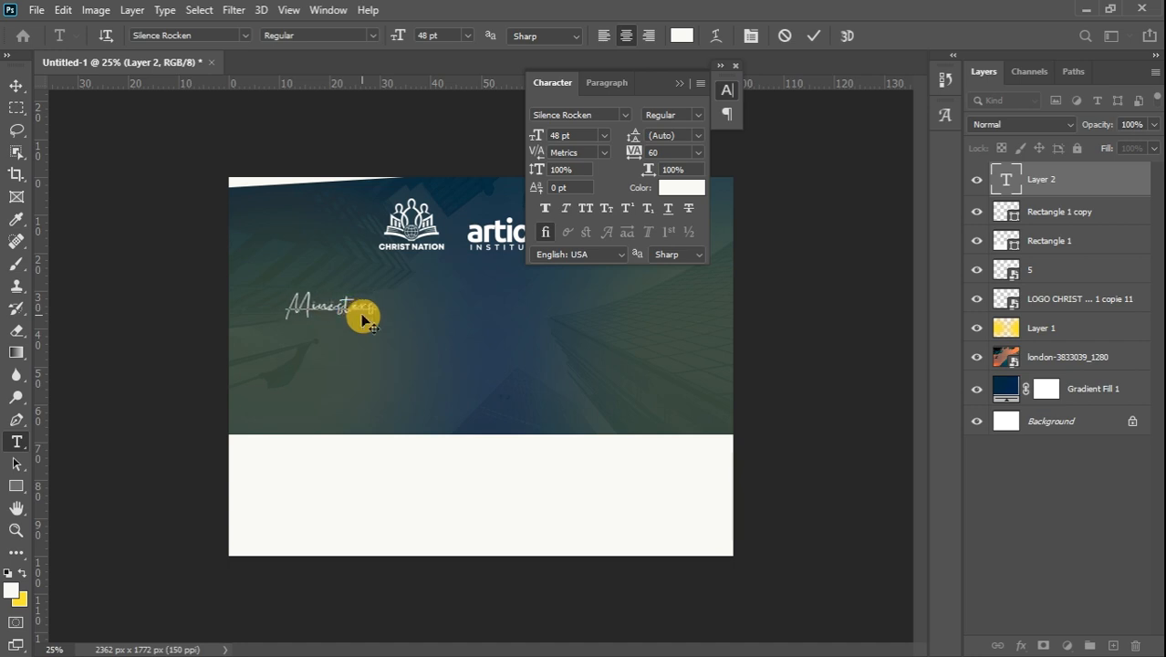
{"action": "left_click", "coordinate": [16, 86]}
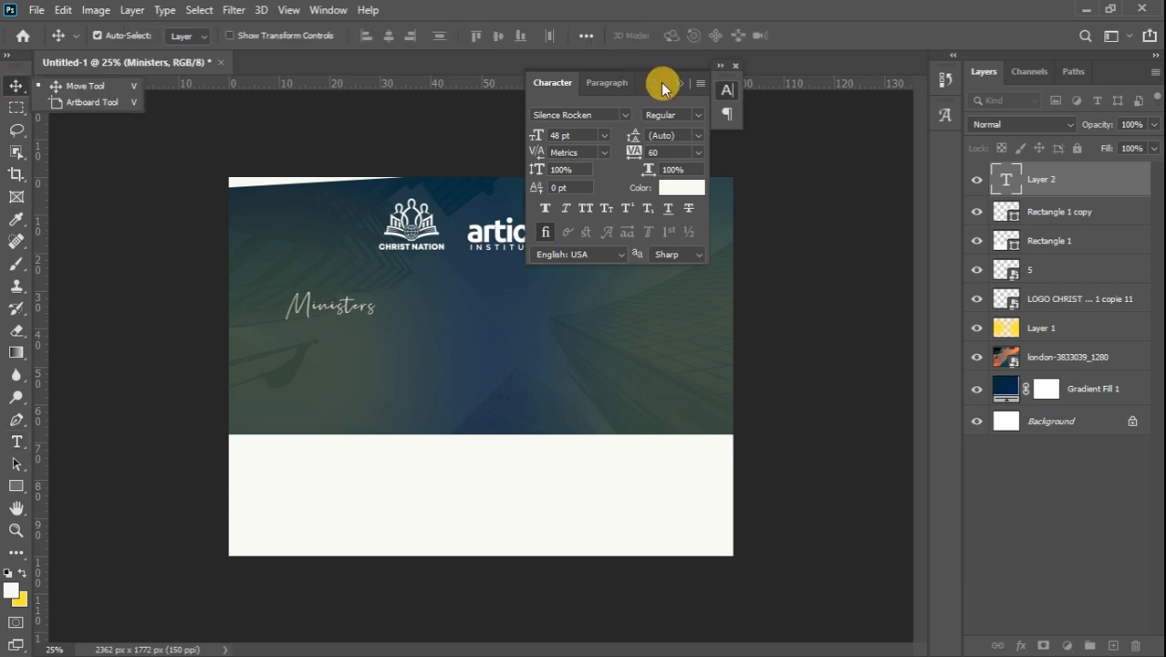
{"action": "left_click_drag", "start_coordinate": [652, 82], "coordinate": [892, 52]}
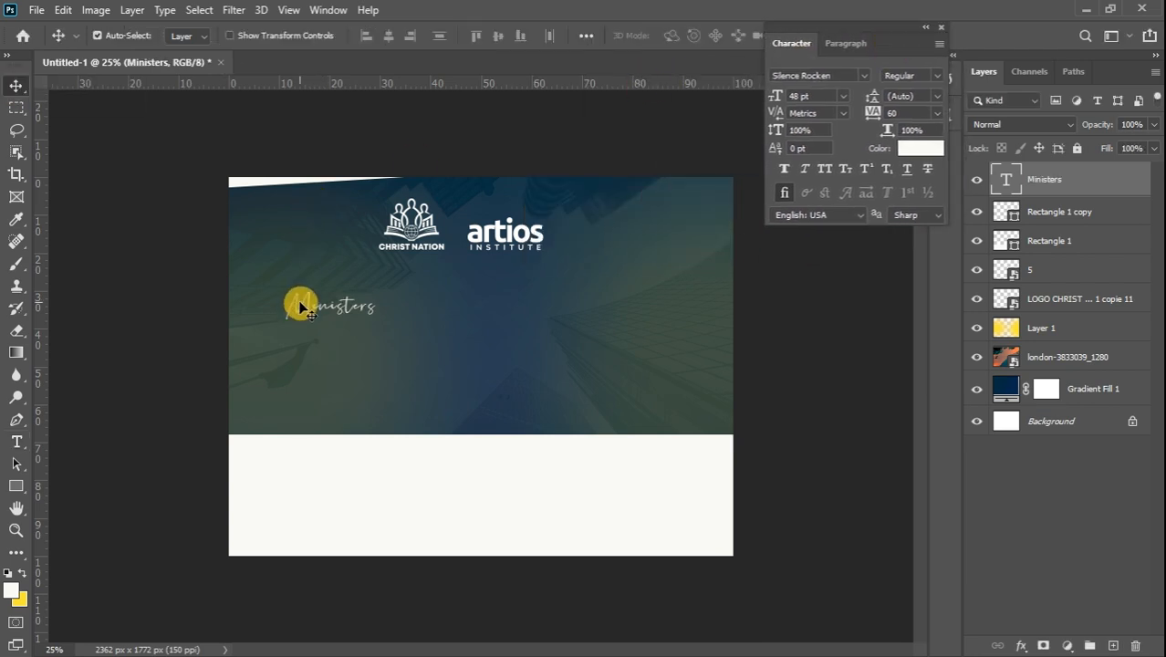
Enlarge Ministers to about 242% and place it beneath the logos
{"action": "key", "text": "ctrl+t"}
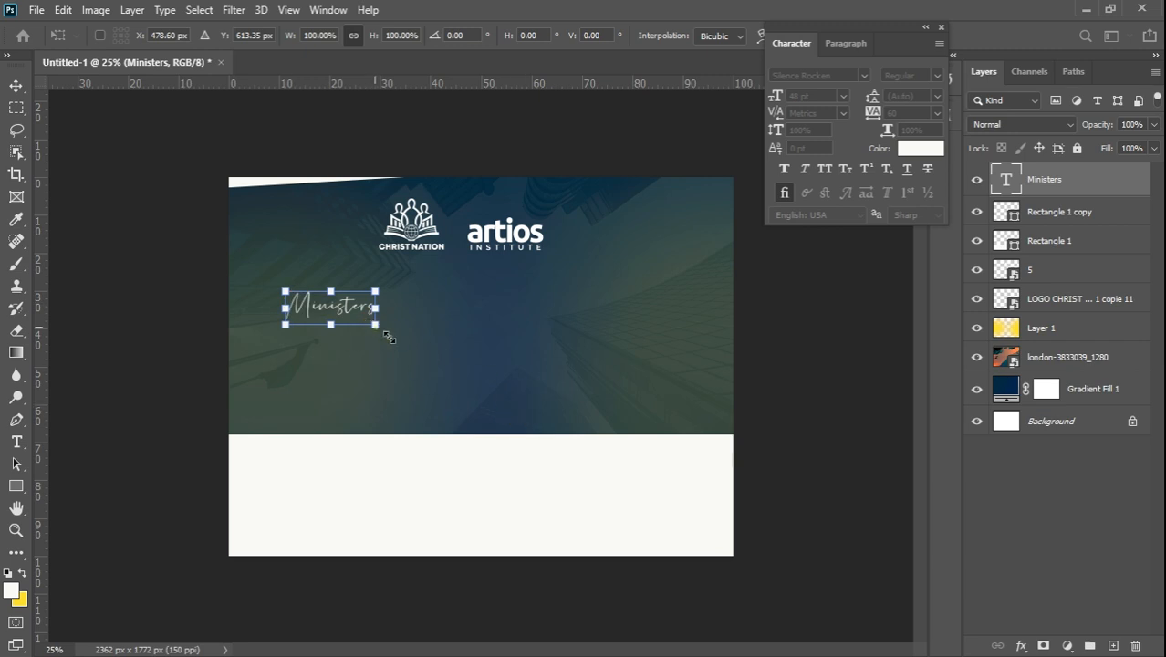
{"action": "left_click_drag", "start_coordinate": [388, 338], "coordinate": [482, 381]}
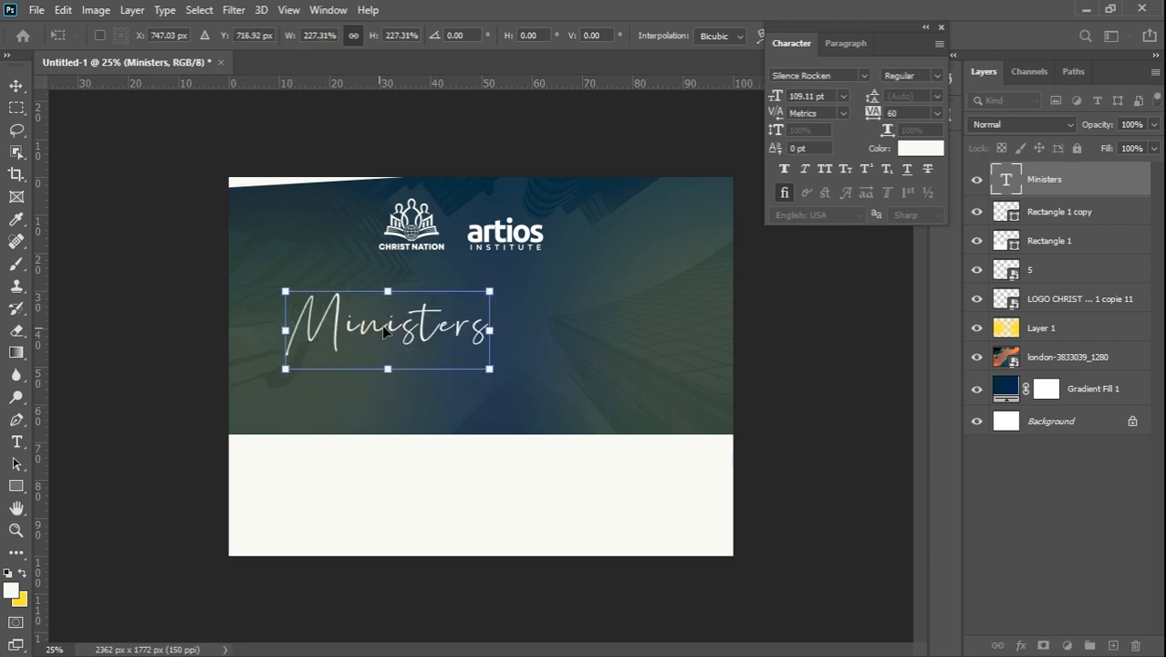
{"action": "left_click_drag", "start_coordinate": [382, 324], "coordinate": [464, 325]}
{"action": "key", "text": "ctrl+plus"}
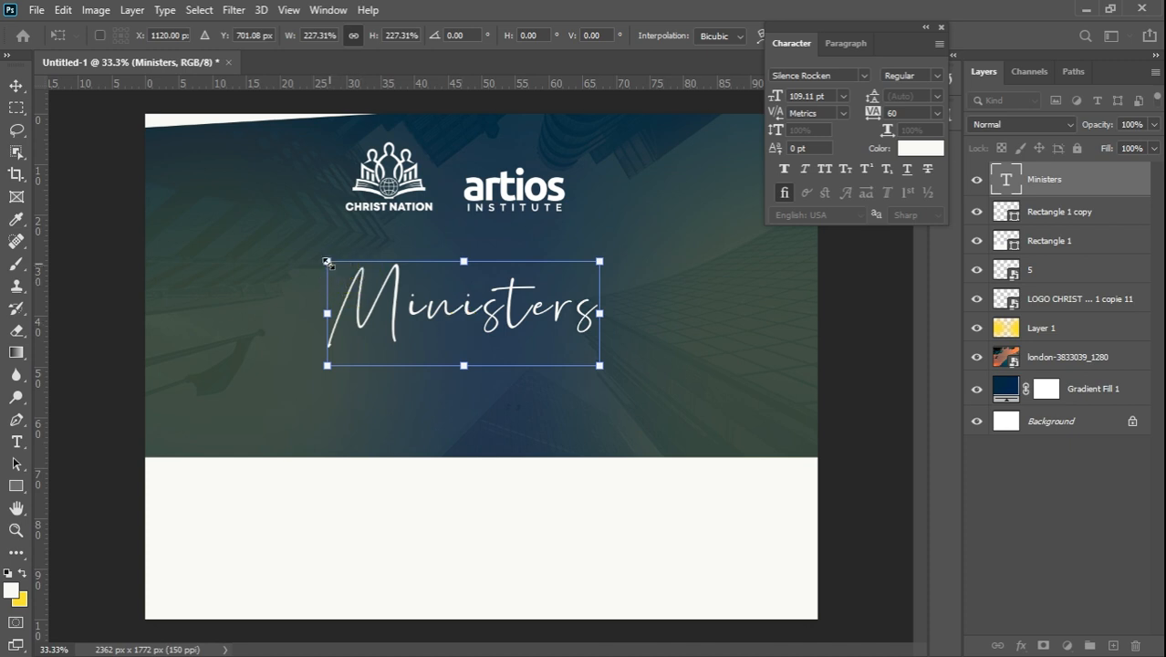
{"action": "left_click_drag", "start_coordinate": [326, 261], "coordinate": [309, 255]}
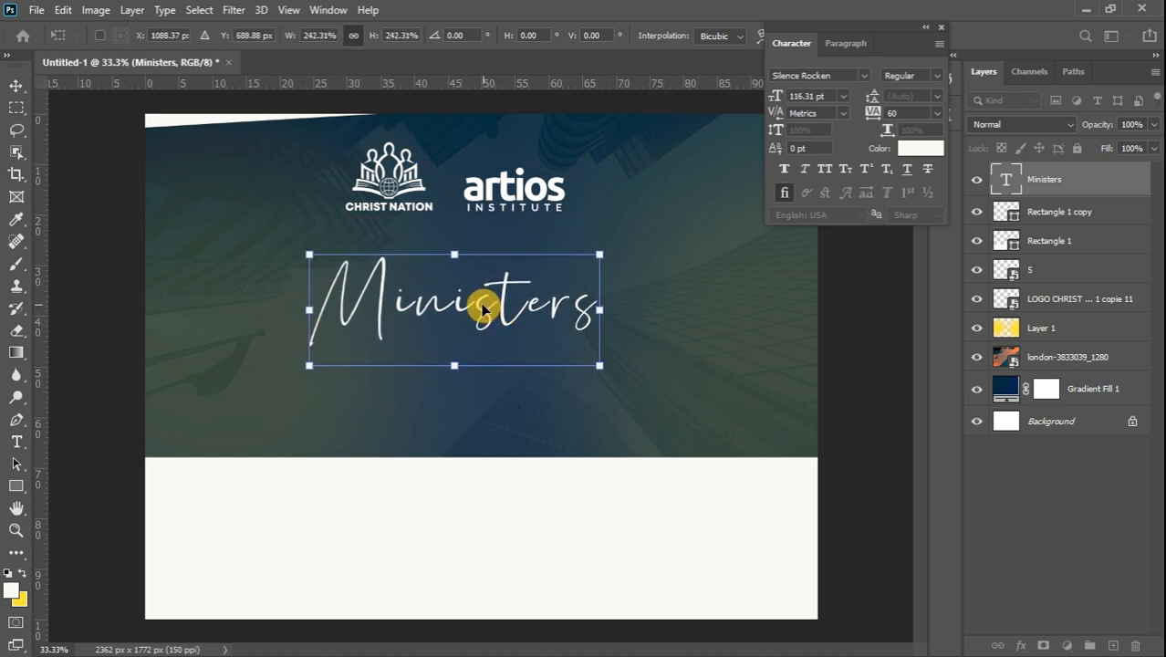
{"action": "left_click_drag", "start_coordinate": [475, 307], "coordinate": [444, 292]}
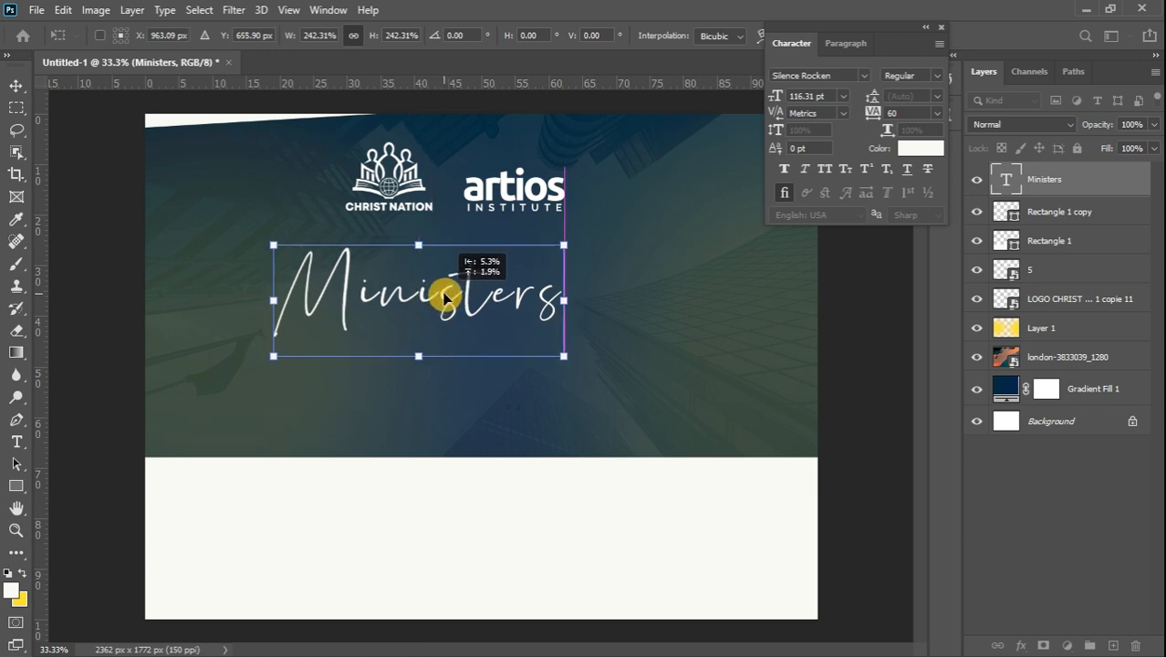
{"action": "left_click", "coordinate": [18, 86]}
{"action": "left_click", "coordinate": [18, 442]}
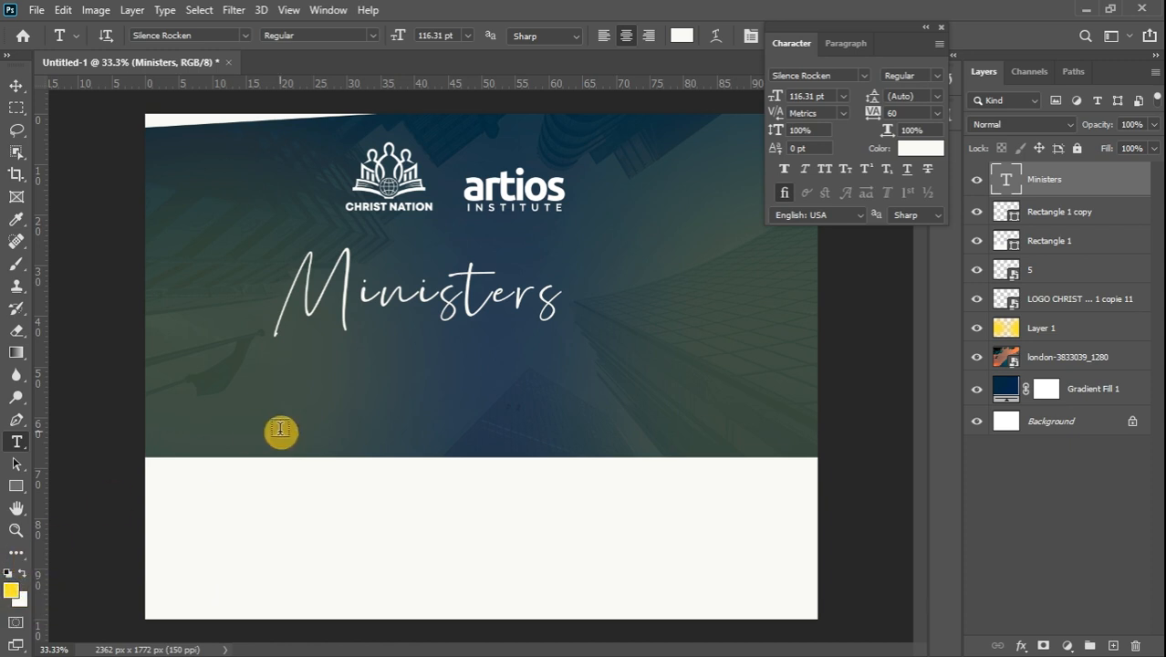
Type ENCOUNTER below Ministers in the All the Way to the Sun font
{"action": "left_click", "coordinate": [324, 397]}
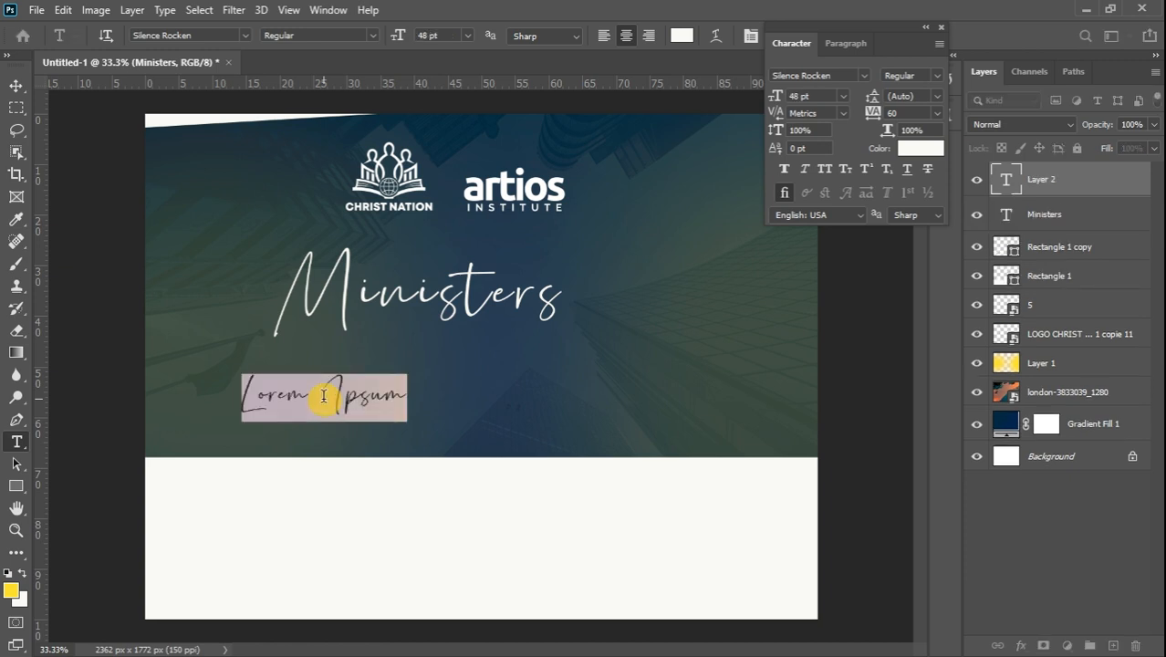
{"action": "type", "text": "ENC"}
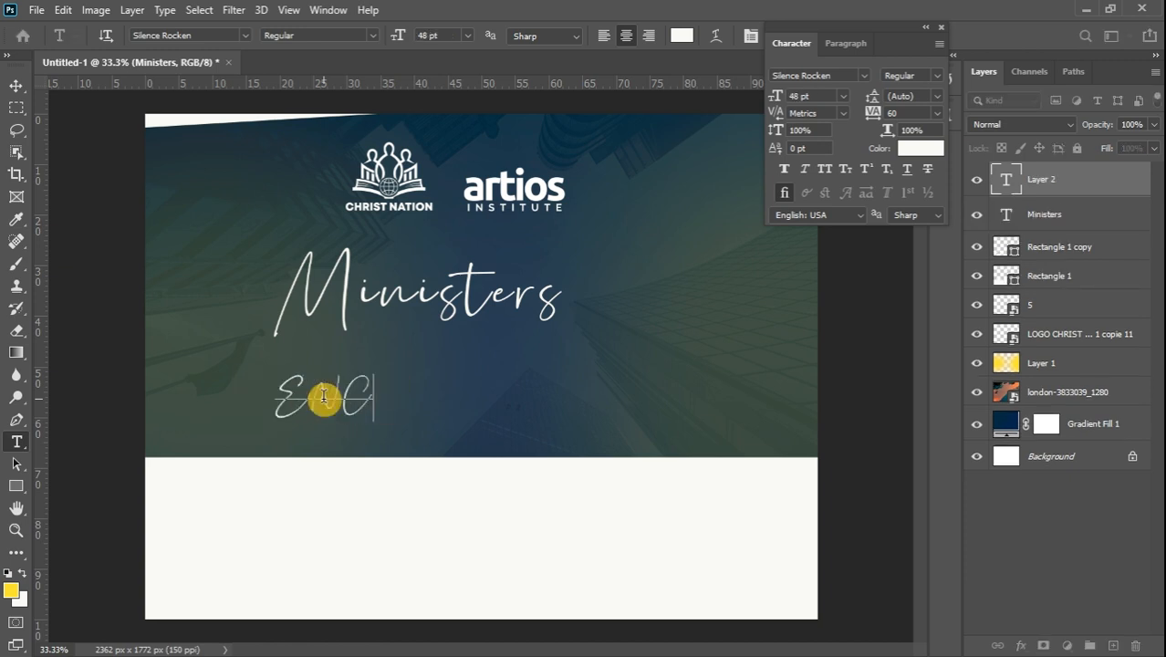
{"action": "type", "text": "OUNT"}
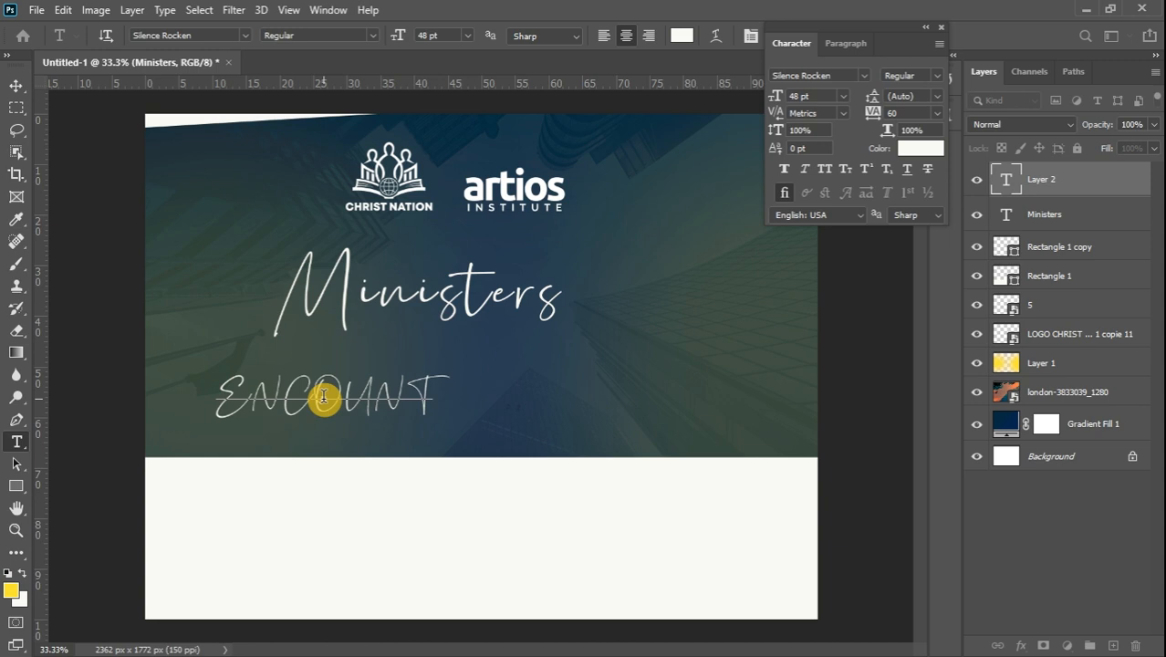
{"action": "type", "text": "ER"}
{"action": "key", "text": "ctrl+a"}
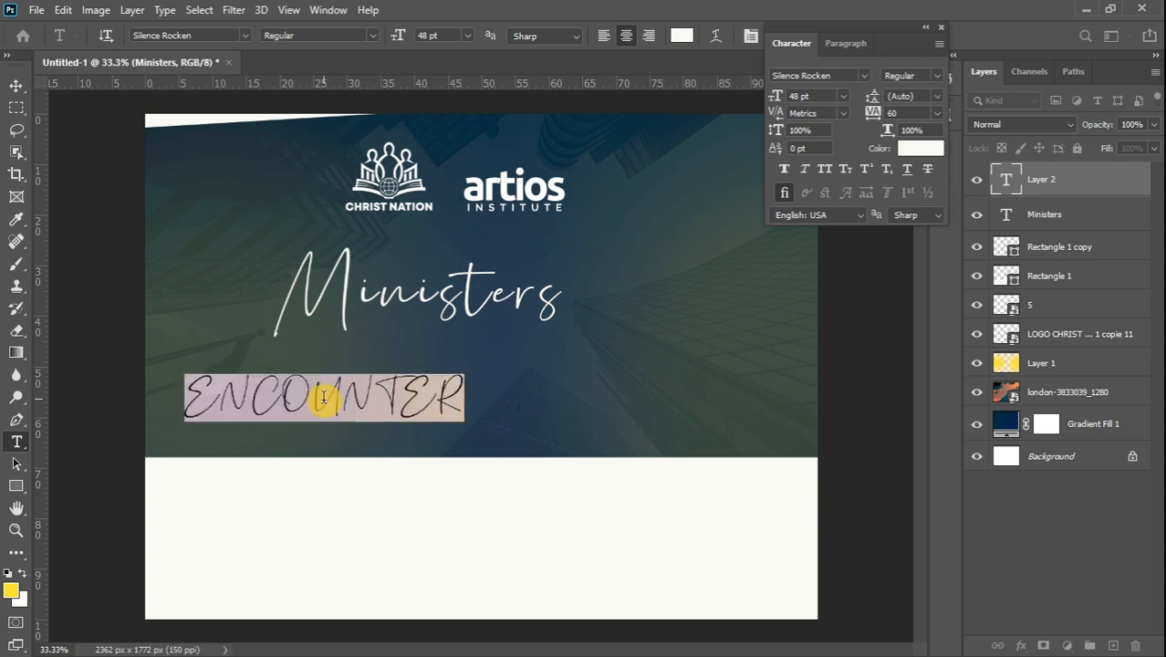
{"action": "left_click", "coordinate": [247, 37]}
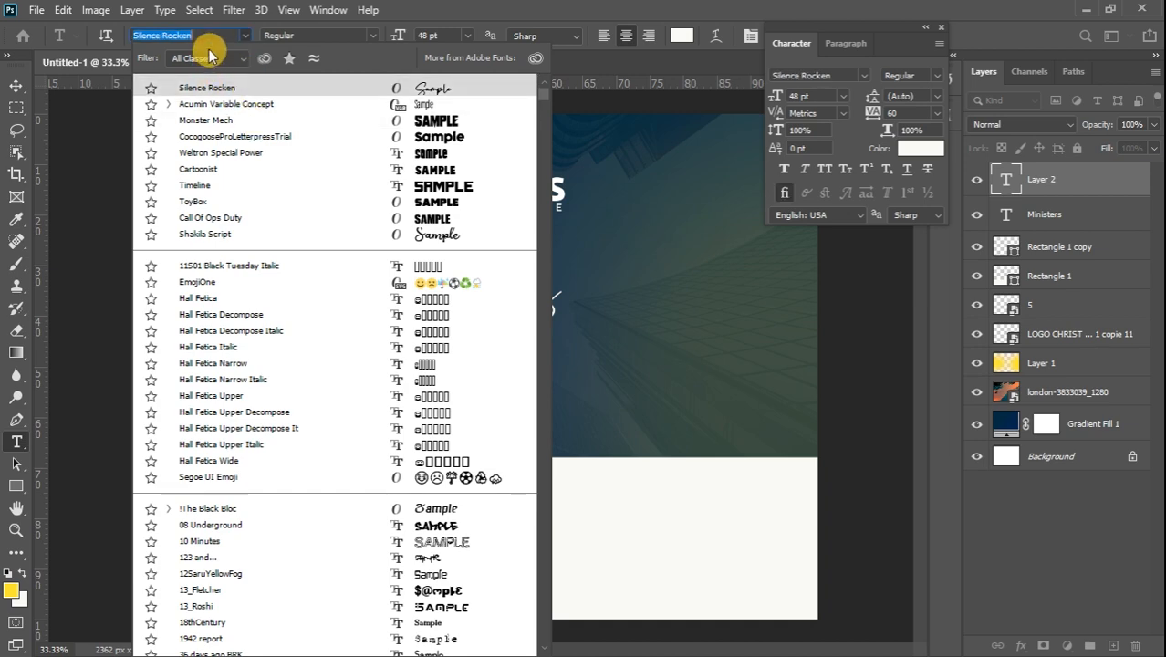
{"action": "type", "text": "ALL"}
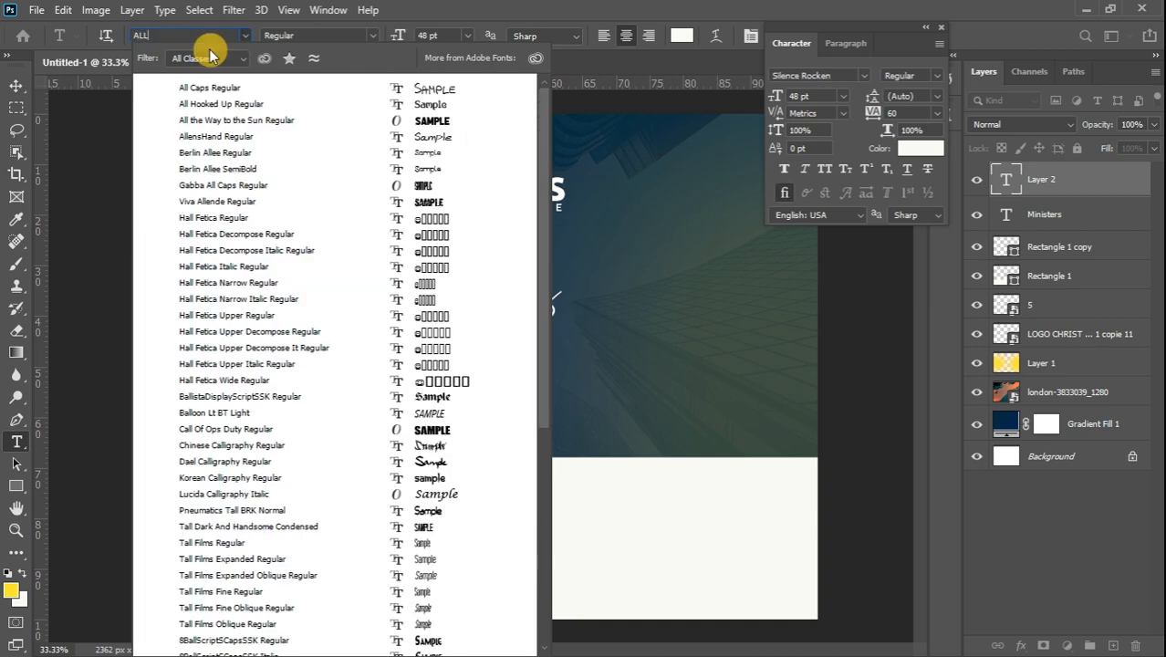
{"action": "left_click", "coordinate": [271, 123]}
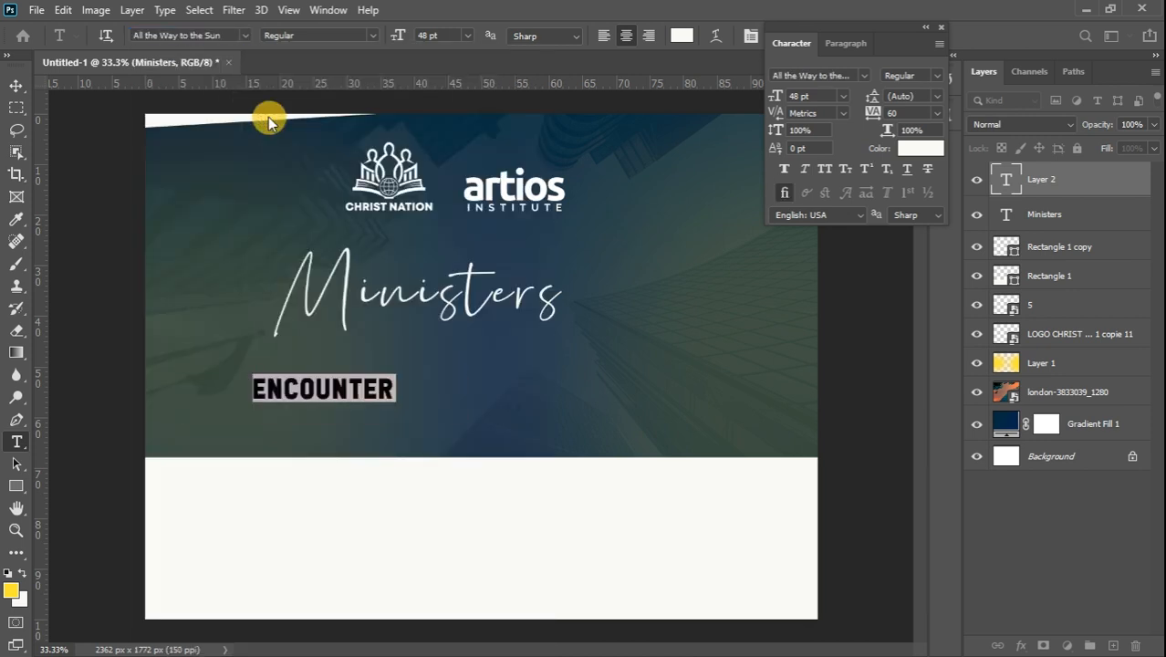
Enlarge ENCOUNTER to about 220%
{"action": "left_click", "coordinate": [14, 88]}
{"action": "key", "text": "ctrl+t"}
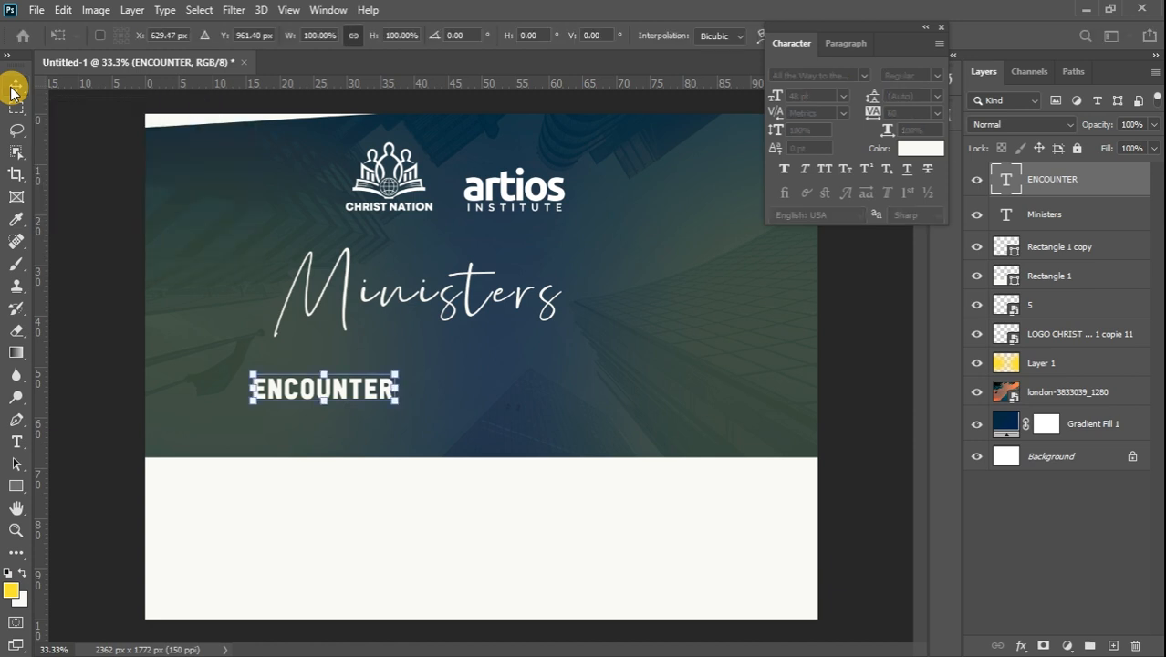
{"action": "left_click_drag", "start_coordinate": [398, 402], "coordinate": [564, 365]}
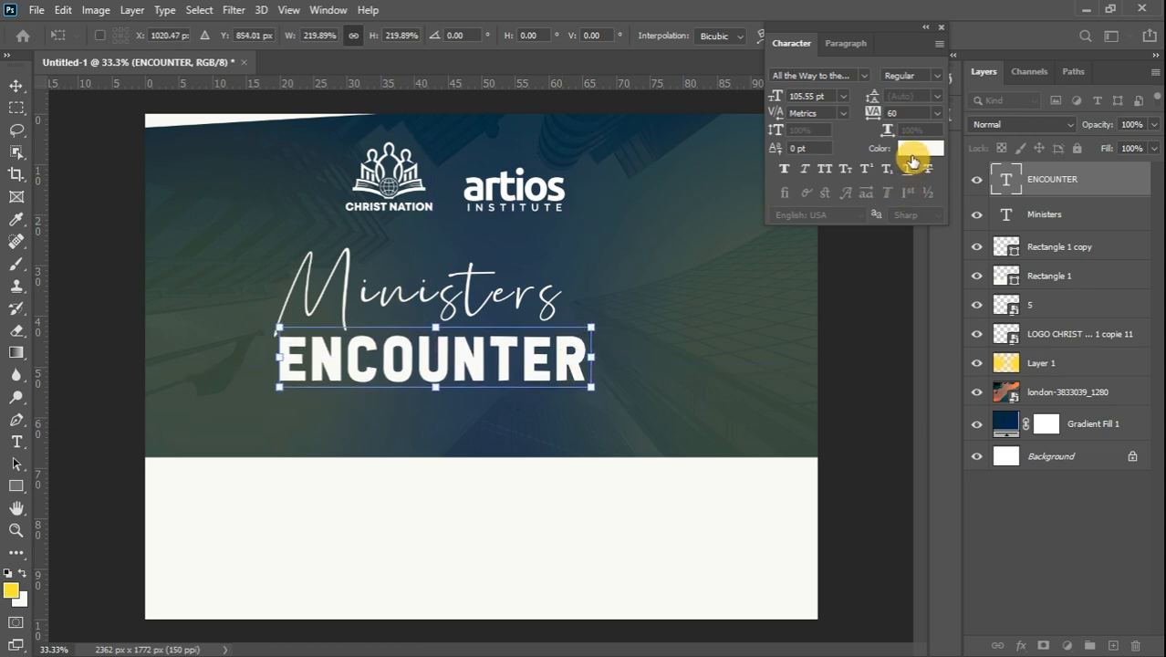
Colour ENCOUNTER yellow (f8dd25) and shift it slightly left
{"action": "left_click", "coordinate": [17, 86]}
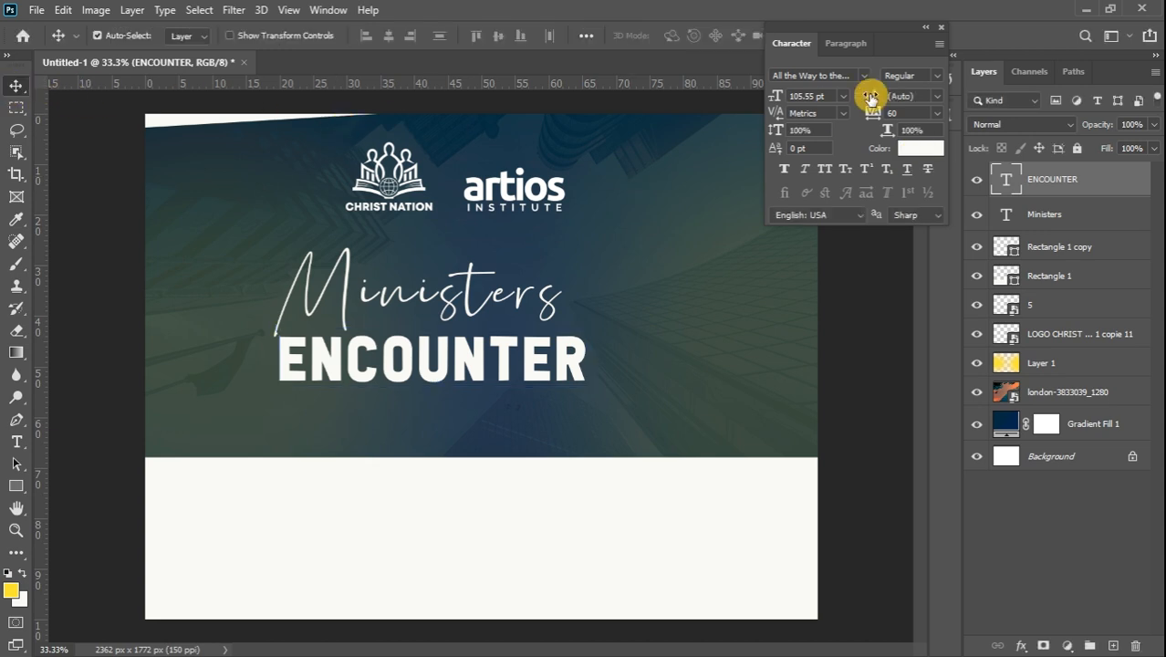
{"action": "left_click", "coordinate": [926, 151]}
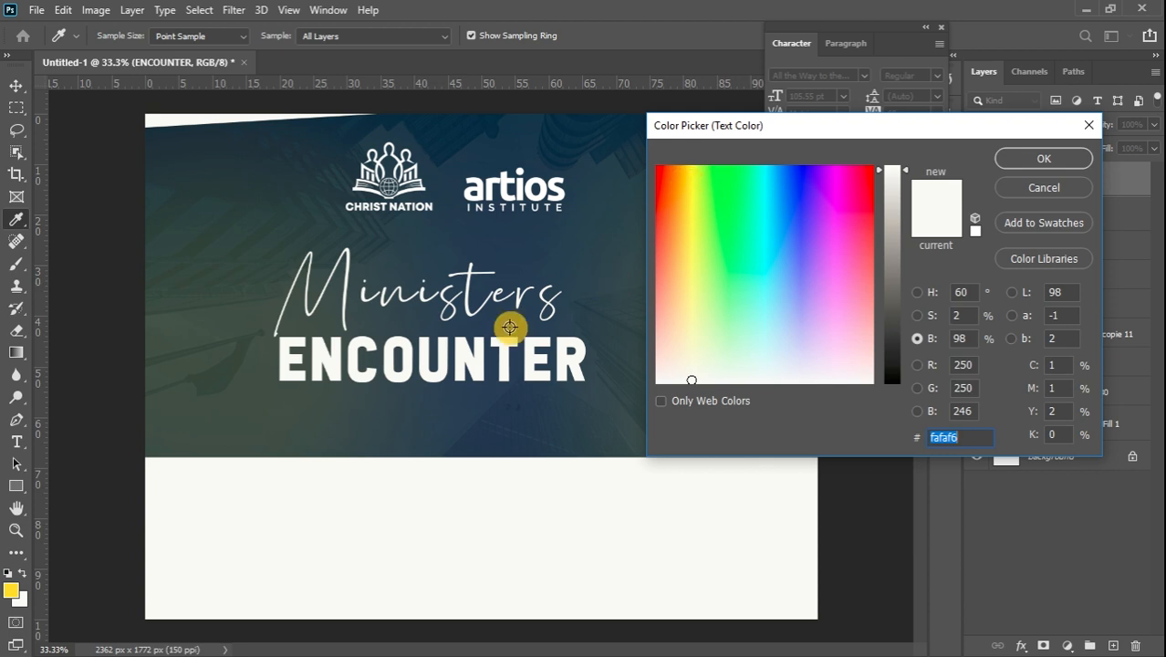
{"action": "left_click", "coordinate": [13, 592]}
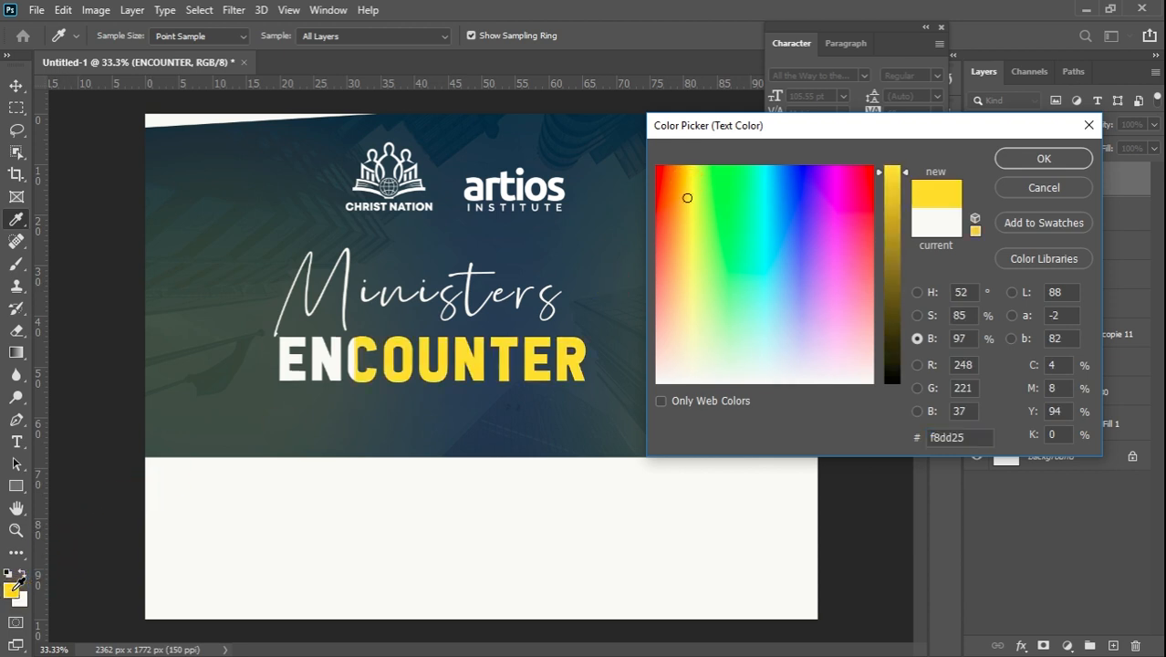
{"action": "left_click", "coordinate": [1043, 158]}
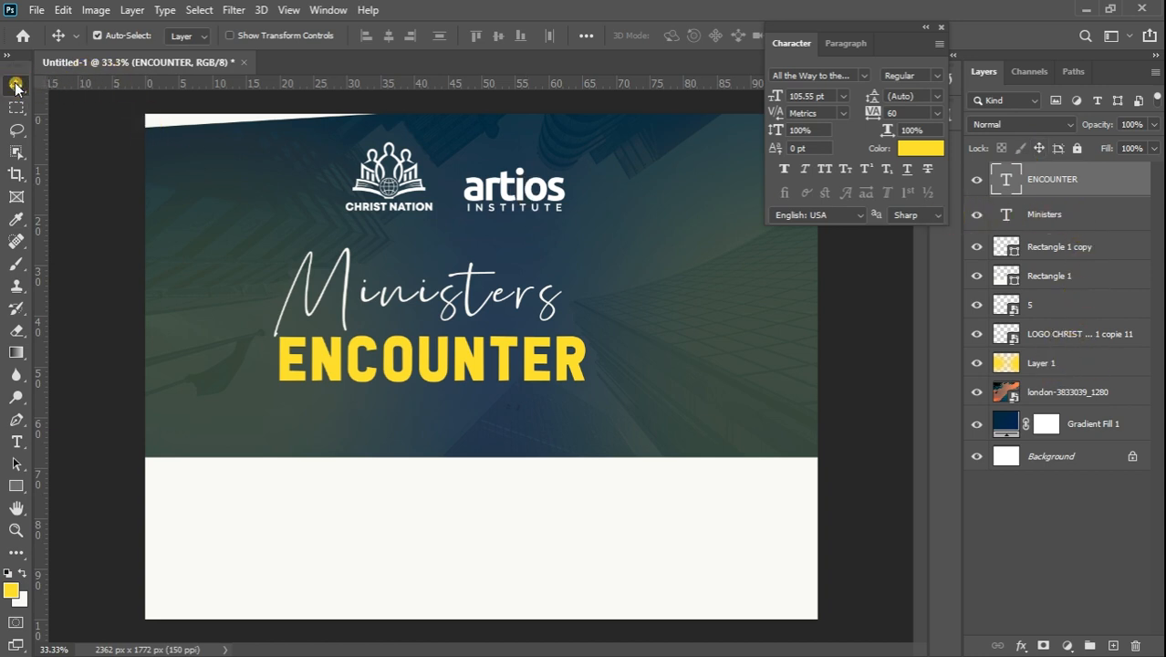
{"action": "left_click_drag", "start_coordinate": [499, 379], "coordinate": [473, 365]}
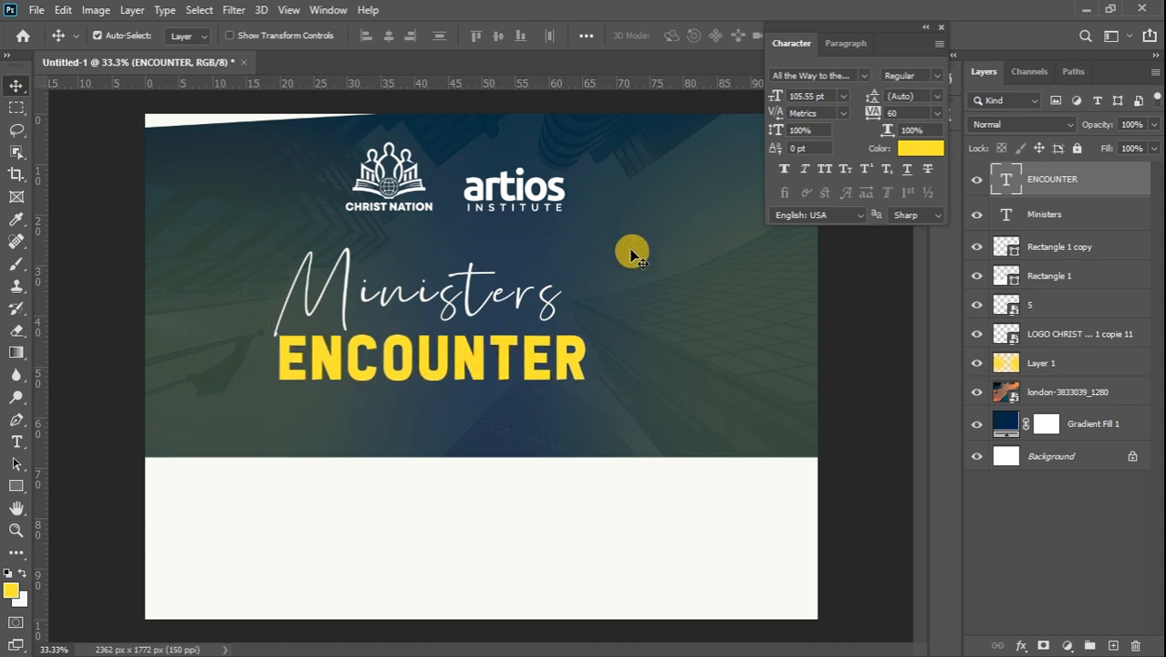
Select portrait photo 2 in the CHRIST NATION folder window
{"action": "left_click", "coordinate": [927, 36]}
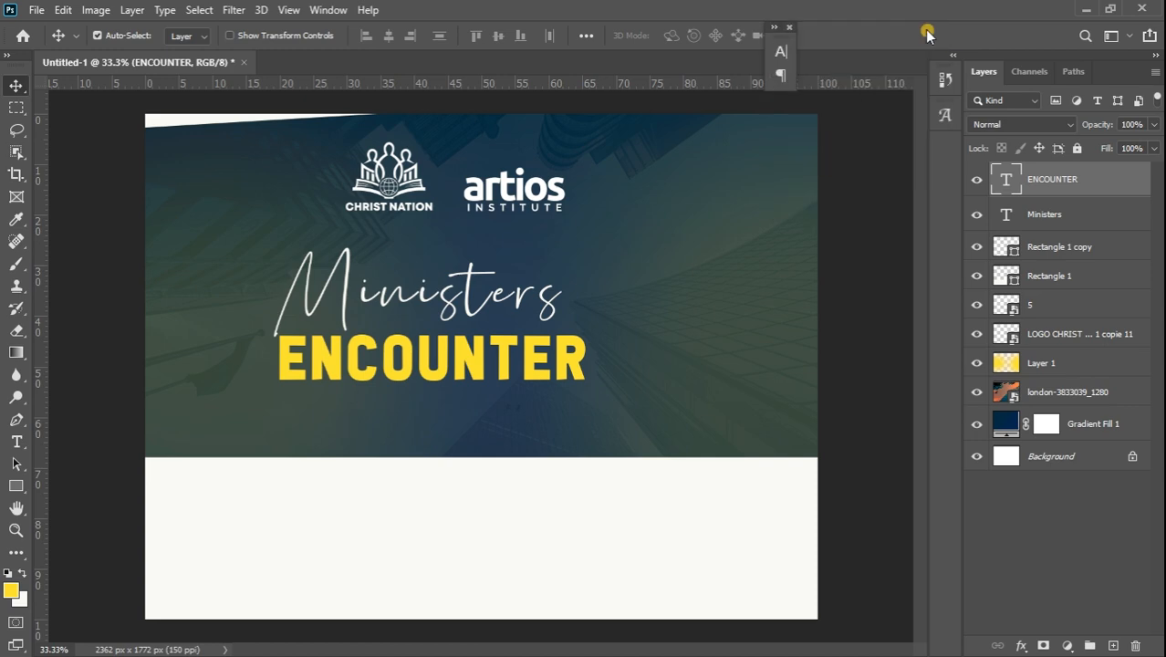
{"action": "left_click", "coordinate": [1148, 393]}
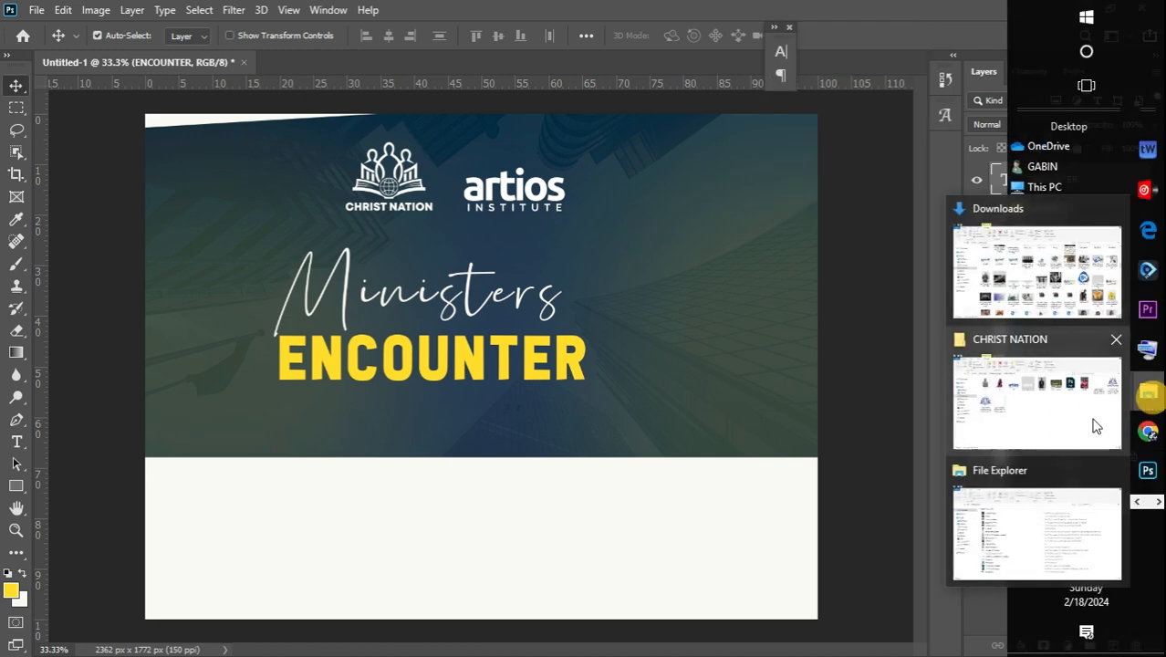
{"action": "left_click", "coordinate": [1076, 421]}
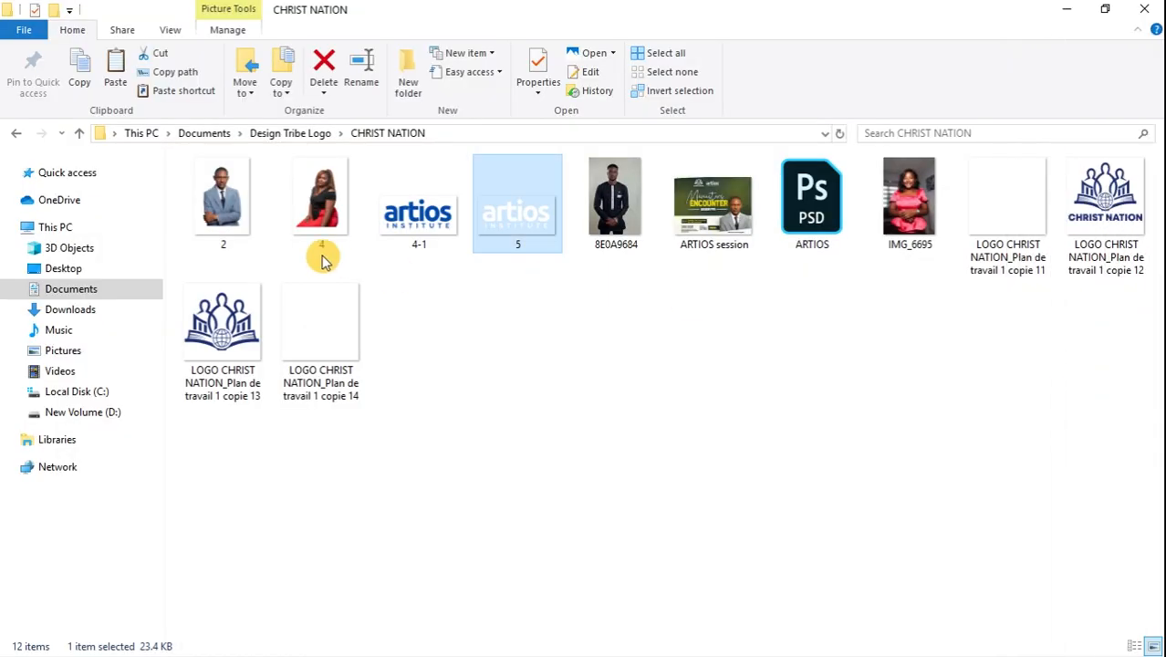
{"action": "left_click", "coordinate": [223, 200]}
{"action": "mouse_move", "coordinate": [1154, 424]}
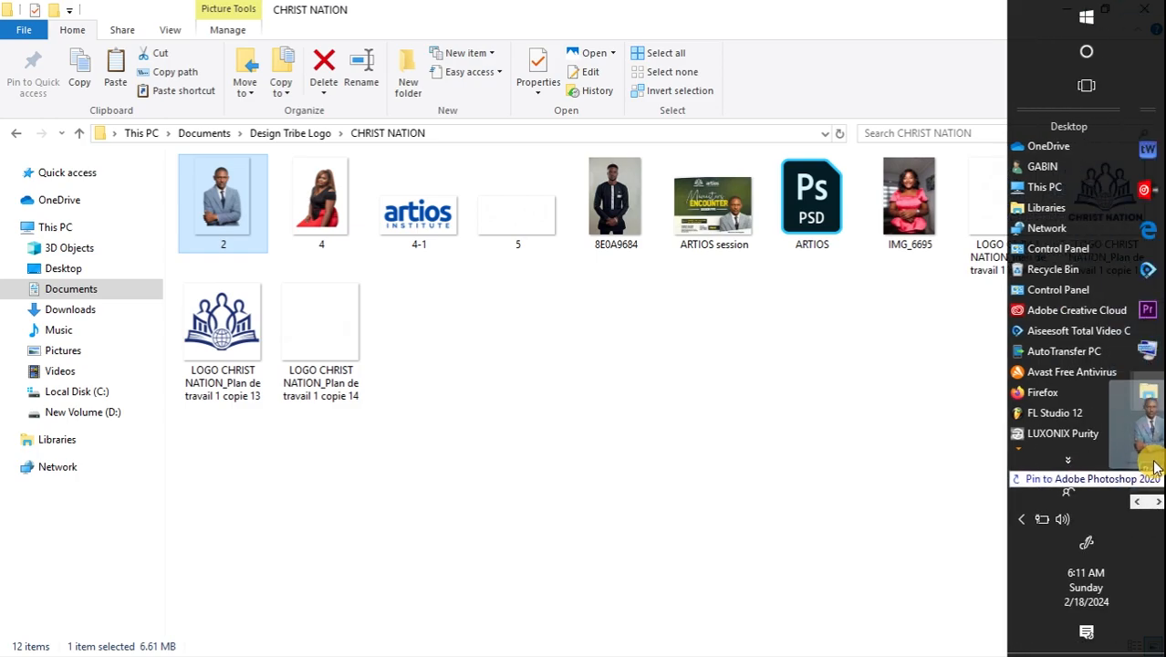
{"action": "left_click", "coordinate": [1148, 470]}
Place photo 2 on the flyer and size it at the lower right
{"action": "left_click_drag", "start_coordinate": [565, 535], "coordinate": [562, 529]}
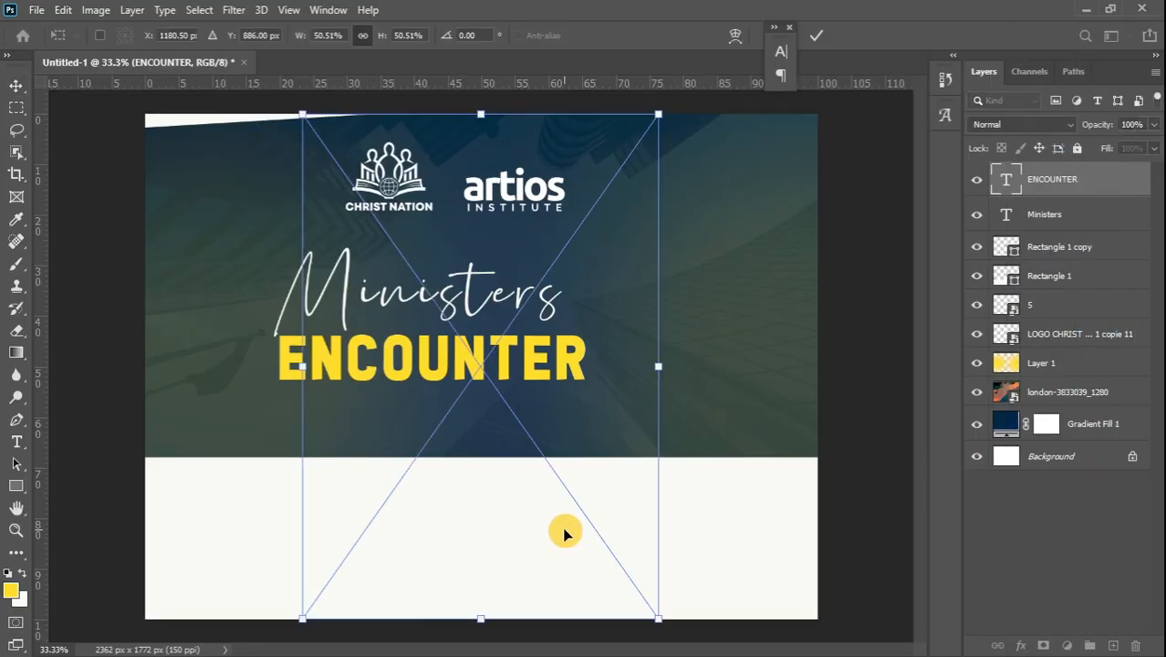
{"action": "left_click_drag", "start_coordinate": [480, 365], "coordinate": [645, 392]}
{"action": "left_click", "coordinate": [646, 392]}
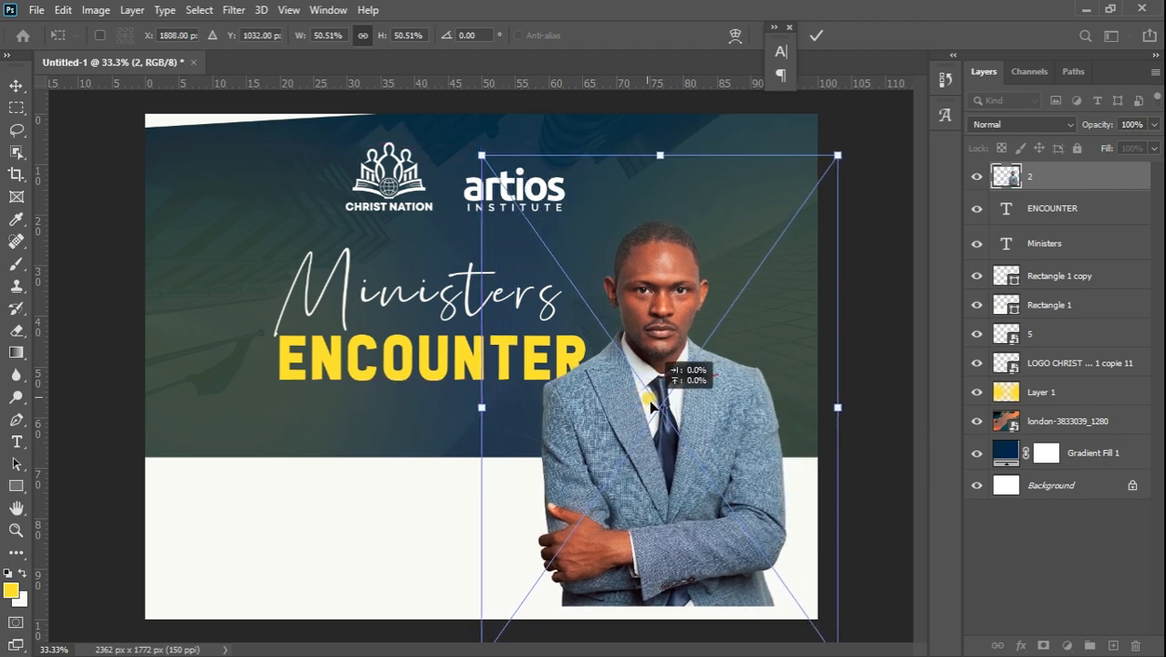
{"action": "left_click_drag", "start_coordinate": [483, 157], "coordinate": [508, 208]}
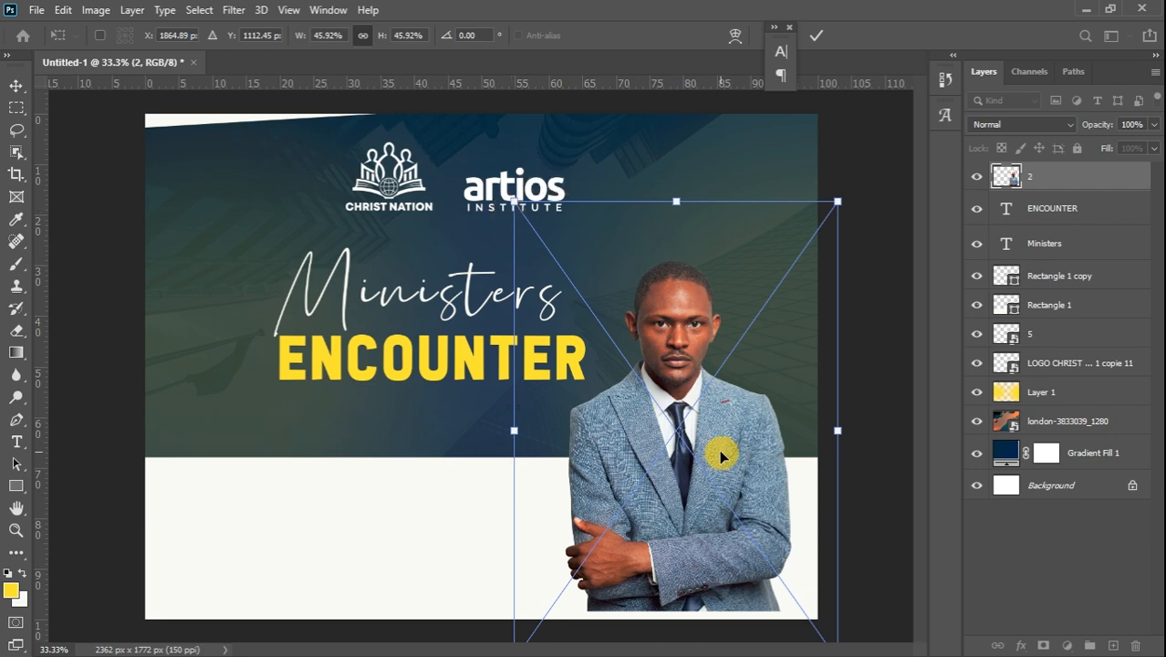
{"action": "left_click_drag", "start_coordinate": [721, 455], "coordinate": [730, 464]}
{"action": "left_click_drag", "start_coordinate": [847, 201], "coordinate": [836, 210]}
{"action": "left_click_drag", "start_coordinate": [755, 411], "coordinate": [743, 462]}
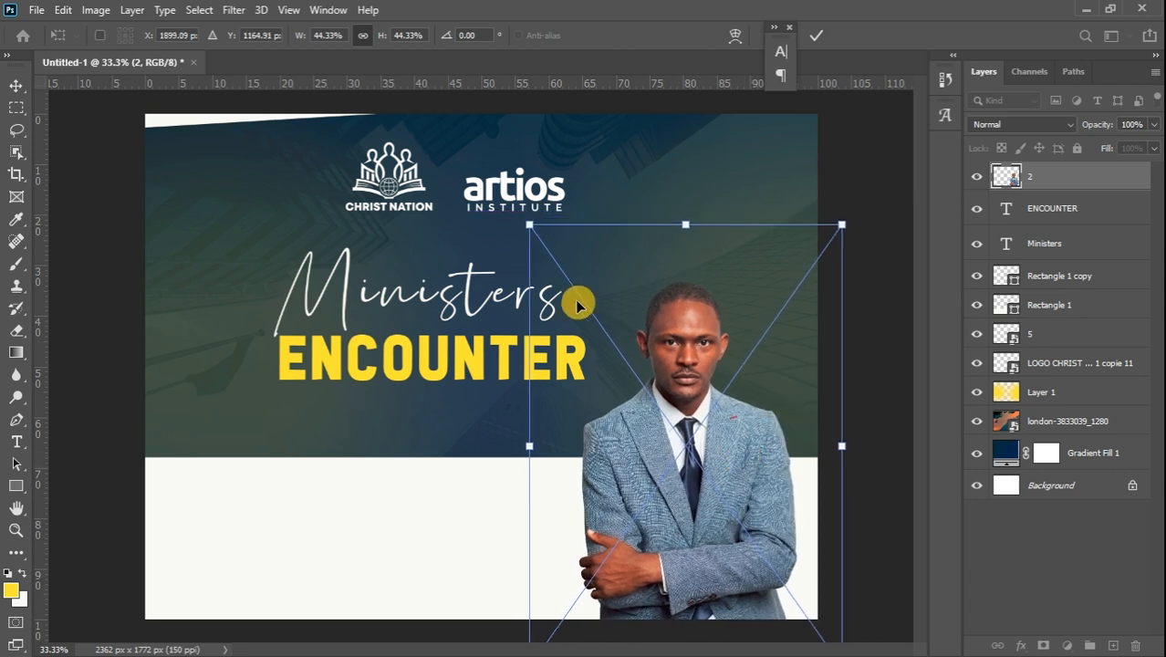
{"action": "left_click", "coordinate": [17, 87]}
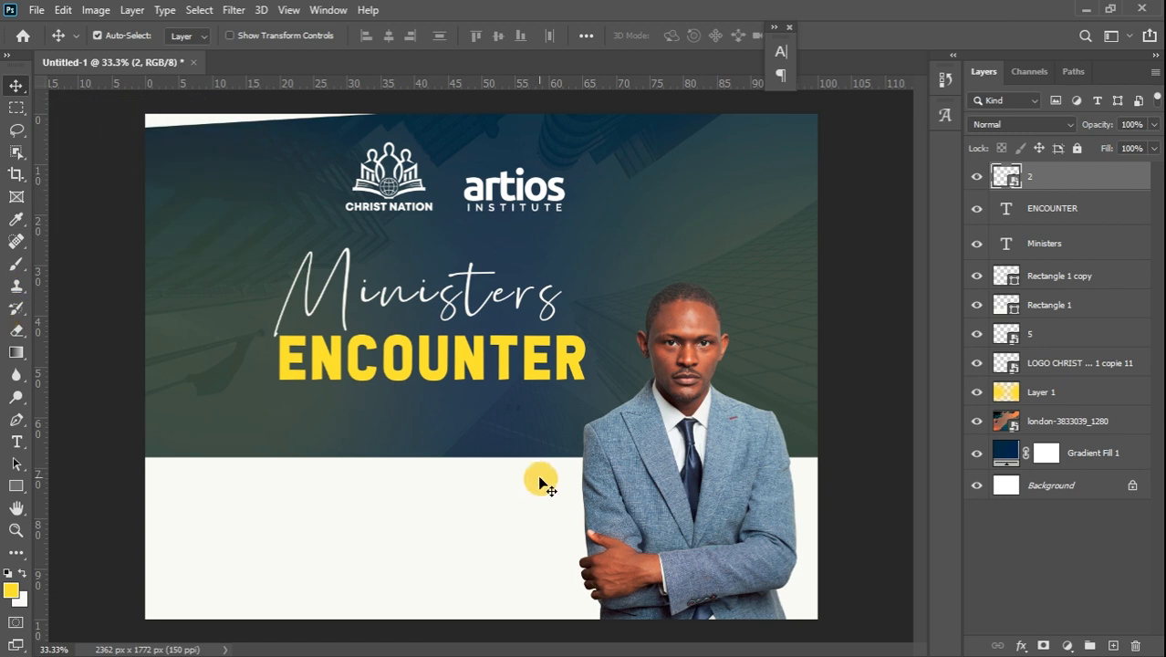
Move the portrait to the bottom edge and enlarge it to about 56%
{"action": "left_click_drag", "start_coordinate": [689, 493], "coordinate": [733, 564]}
{"action": "key", "text": "ctrl+t"}
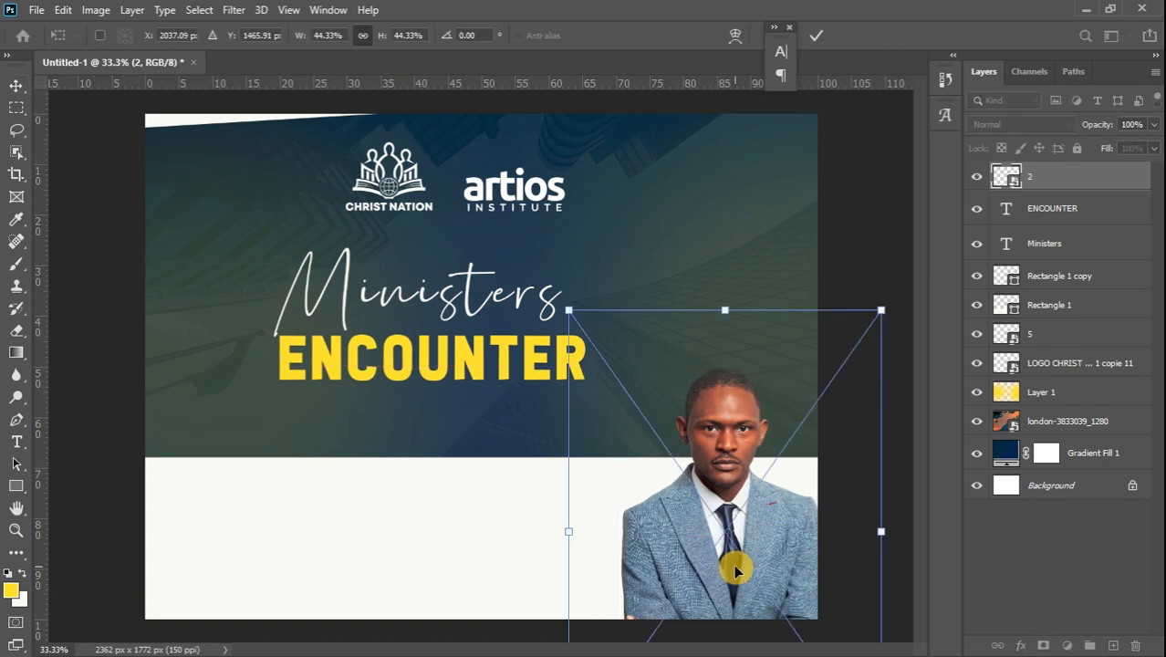
{"action": "left_click_drag", "start_coordinate": [569, 310], "coordinate": [488, 245]}
{"action": "left_click_drag", "start_coordinate": [667, 476], "coordinate": [691, 545]}
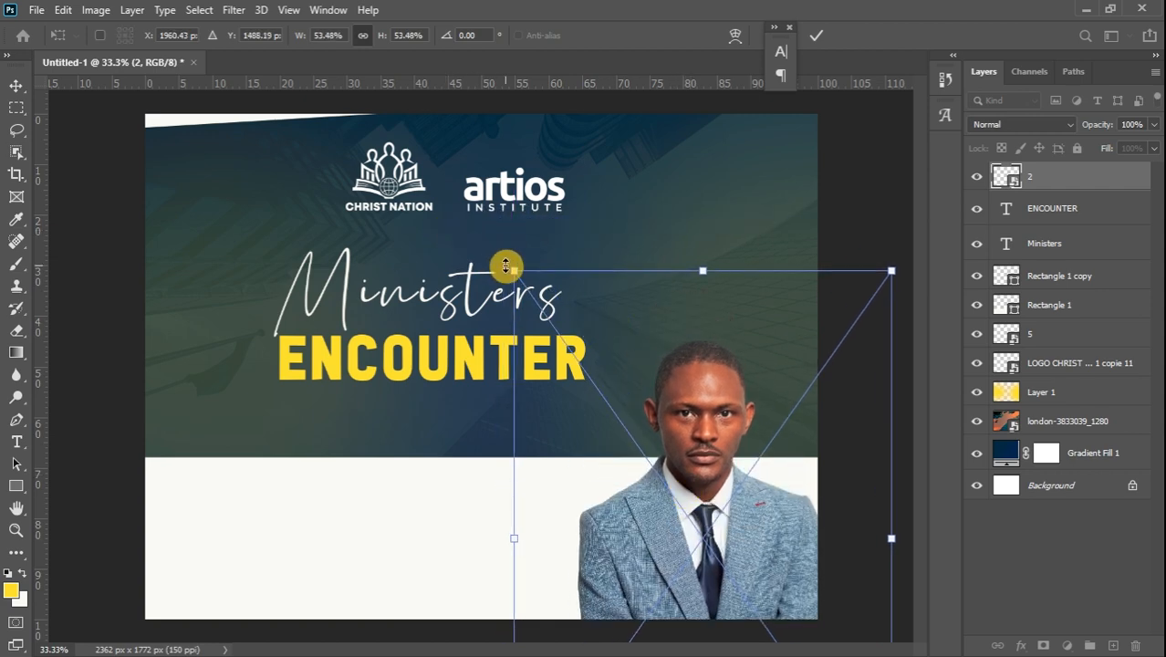
{"action": "left_click_drag", "start_coordinate": [508, 267], "coordinate": [477, 247]}
Finalize the portrait, then scale Ministers and ENCOUNTER together to about 118%
{"action": "left_click_drag", "start_coordinate": [703, 496], "coordinate": [703, 492]}
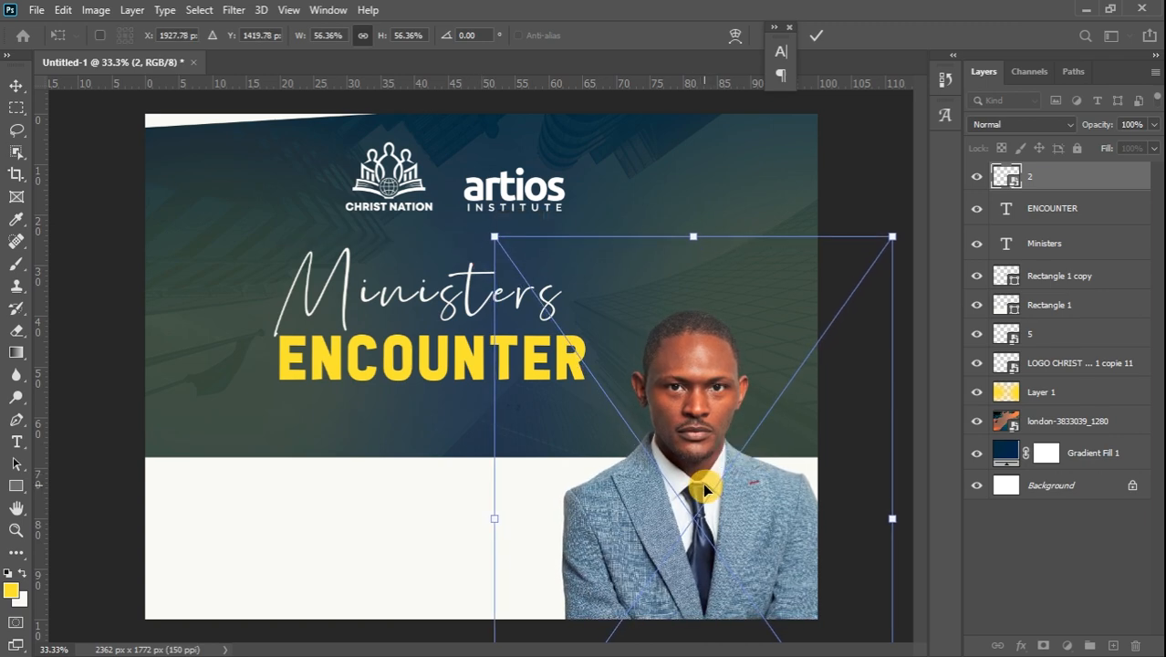
{"action": "left_click", "coordinate": [17, 87]}
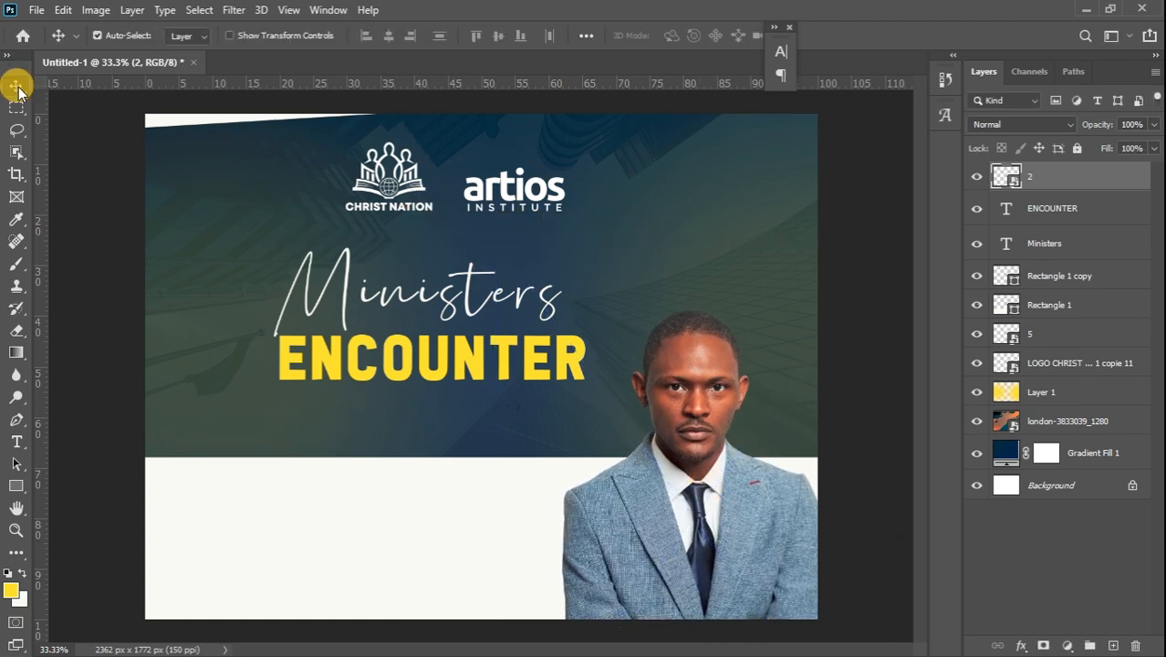
{"action": "left_click", "coordinate": [503, 358]}
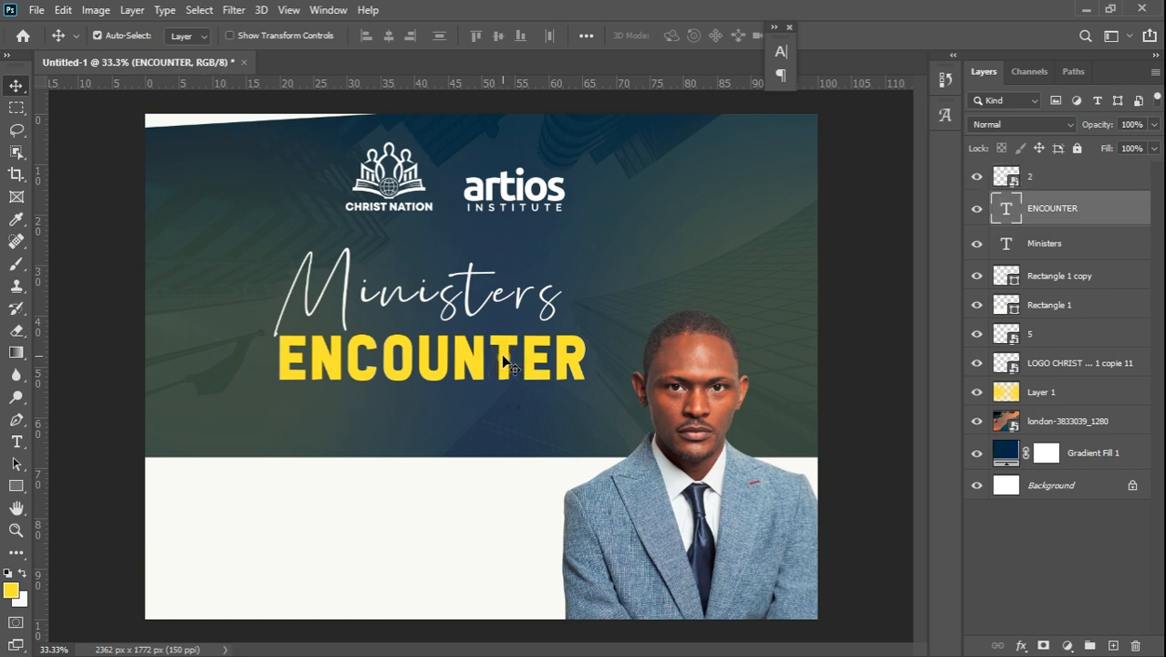
{"action": "left_click", "coordinate": [1090, 243], "text": "ctrl"}
{"action": "key", "text": "ctrl+t"}
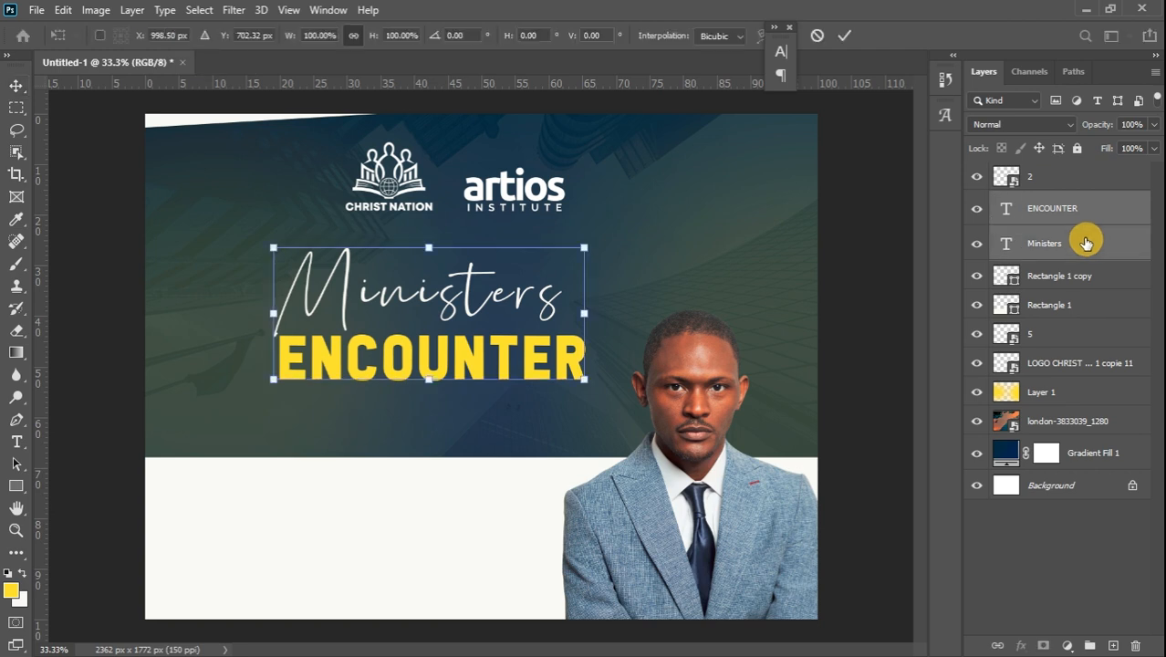
{"action": "left_click_drag", "start_coordinate": [584, 243], "coordinate": [635, 212]}
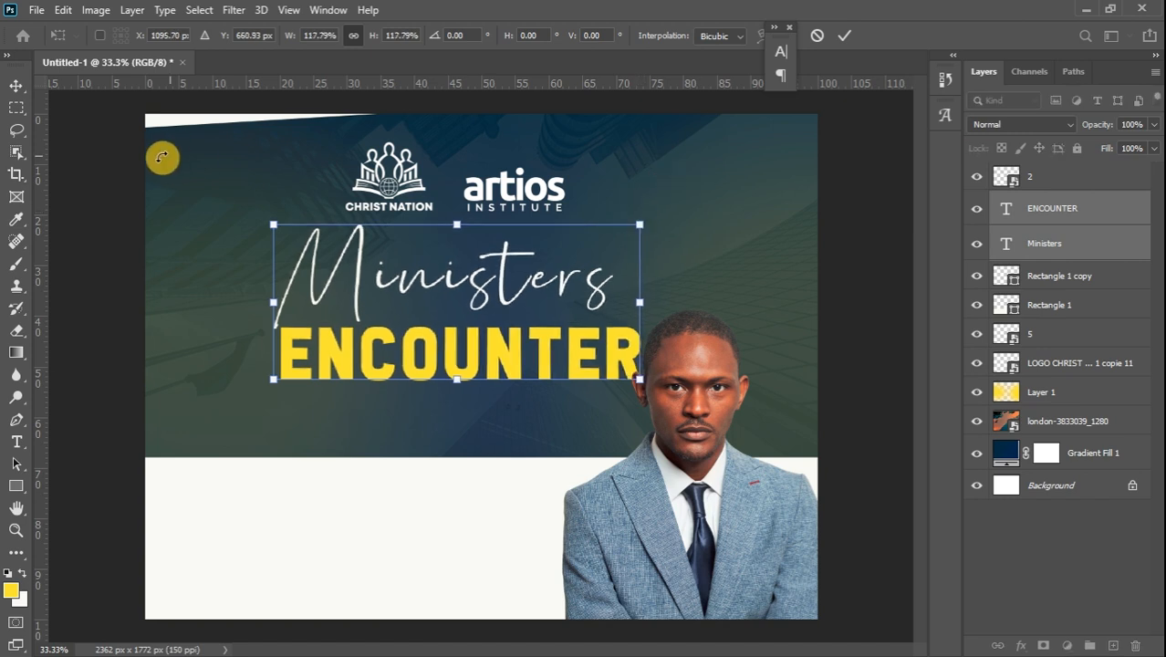
{"action": "left_click", "coordinate": [15, 88]}
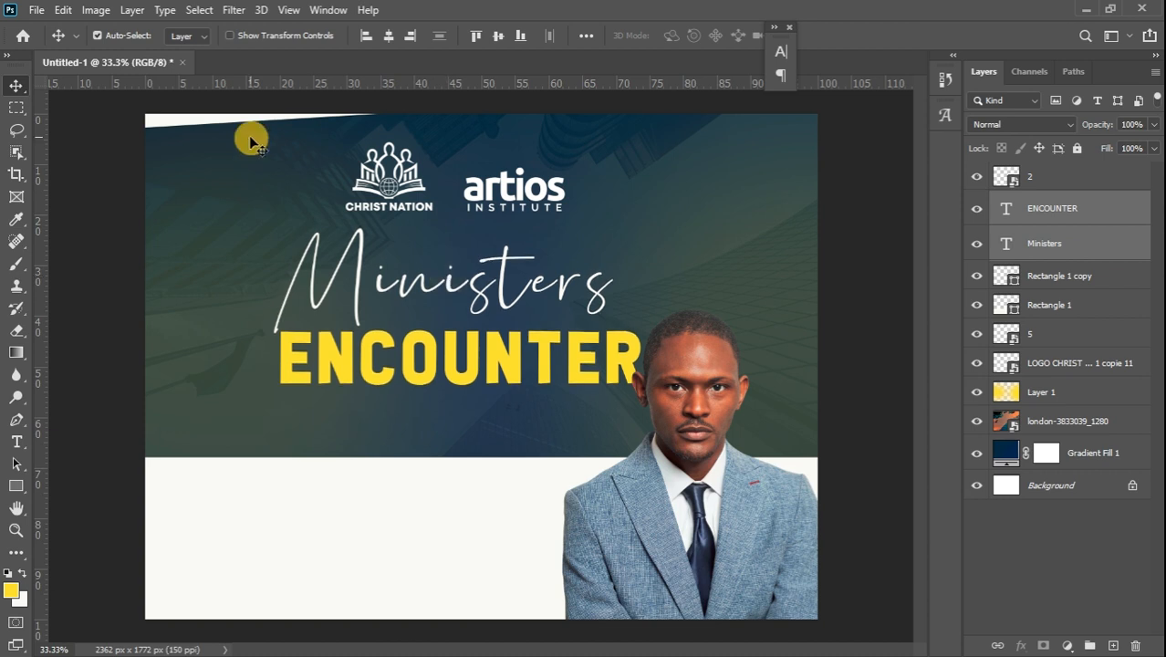
Shrink the Christ Nation and artios logos together to about 80%
{"action": "left_click", "coordinate": [401, 175]}
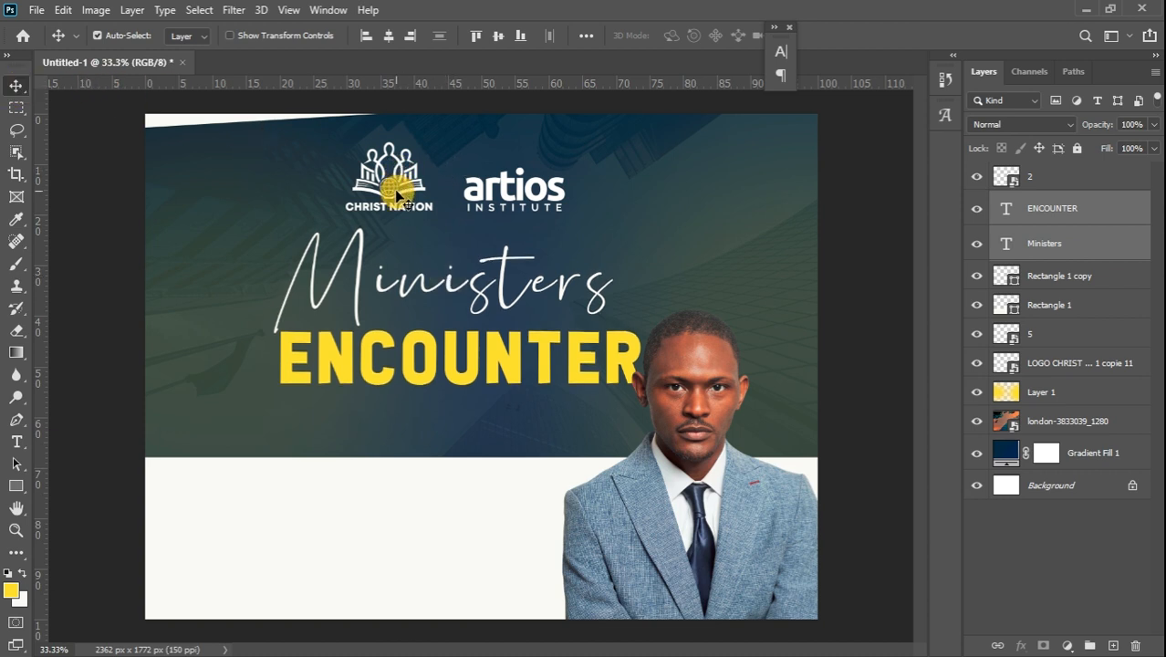
{"action": "left_click", "coordinate": [407, 196]}
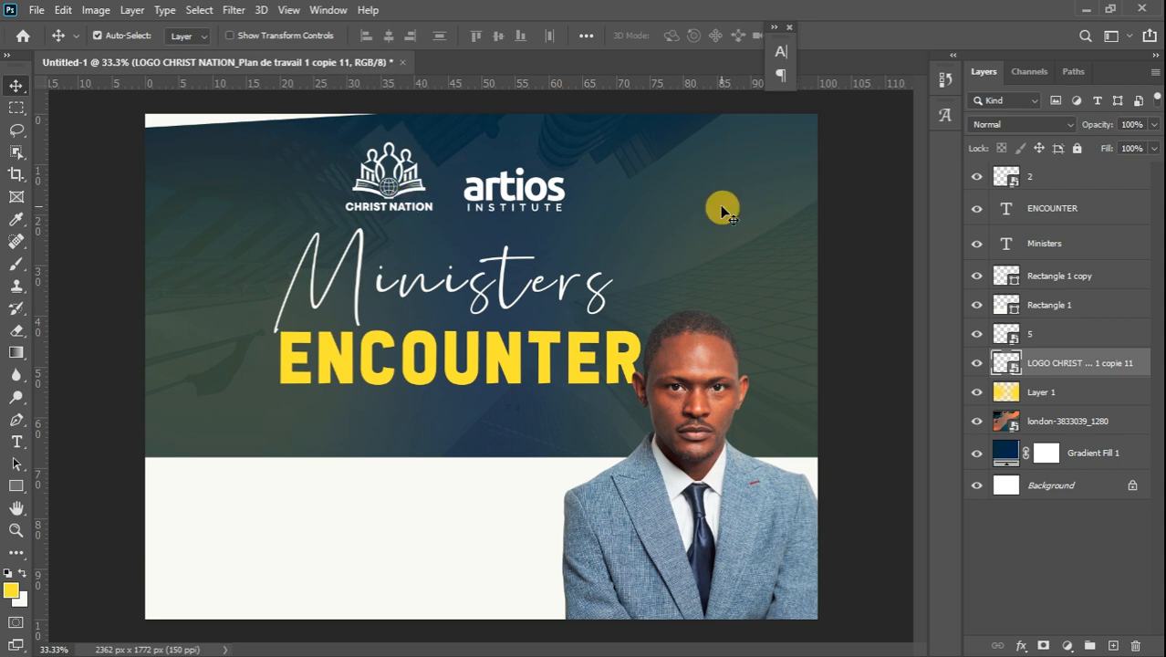
{"action": "left_click", "coordinate": [1067, 334], "text": "shift"}
{"action": "key", "text": "ctrl+t"}
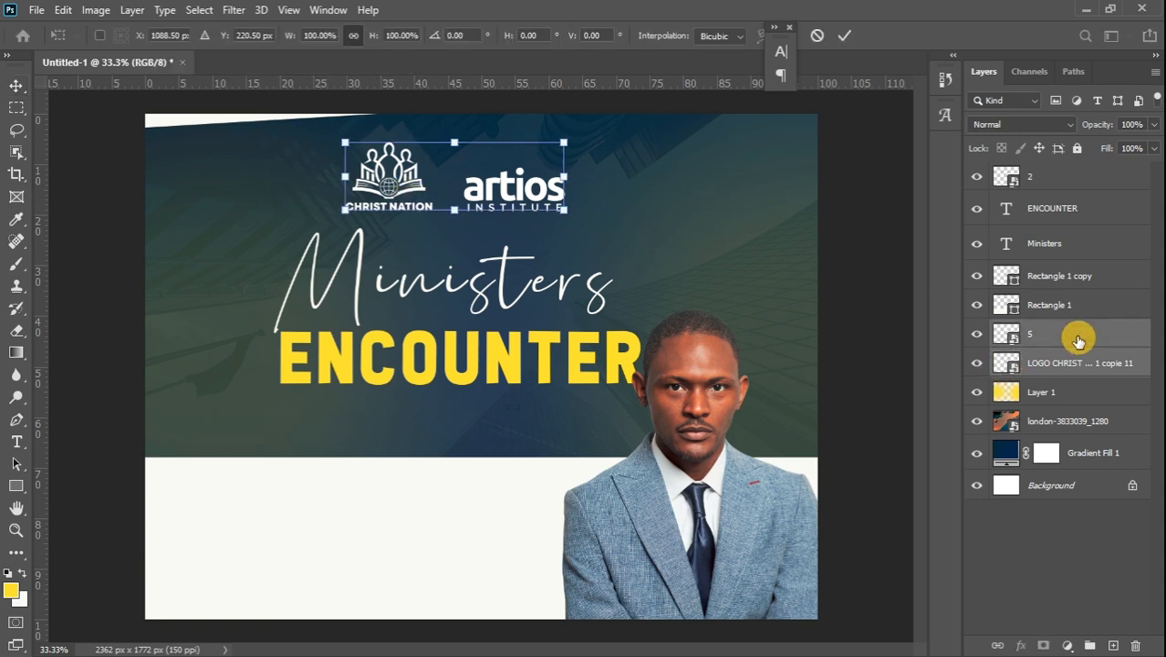
{"action": "left_click_drag", "start_coordinate": [566, 144], "coordinate": [514, 177]}
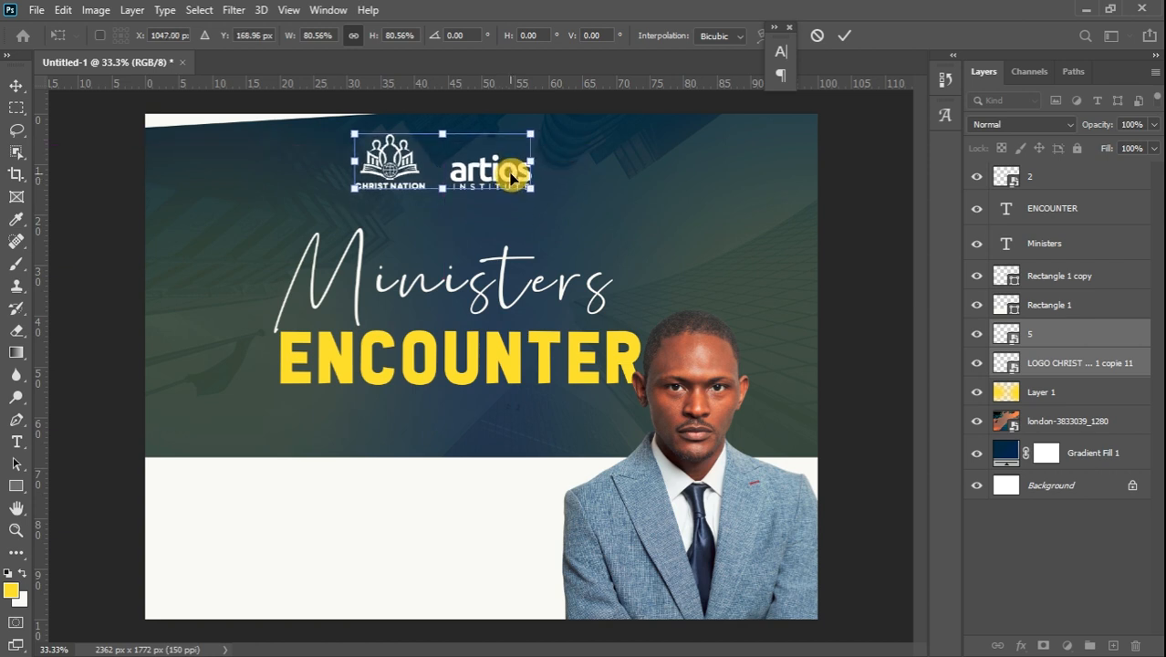
{"action": "left_click", "coordinate": [16, 87]}
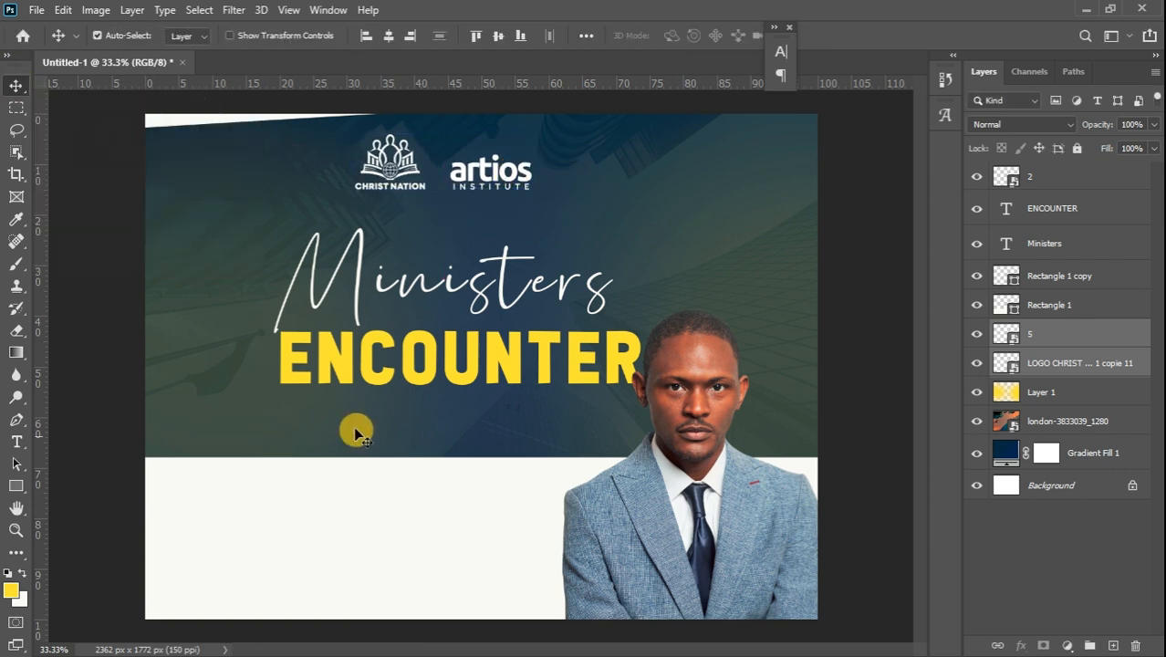
Nudge the Ministers and ENCOUNTER titles slightly upward
{"action": "left_click", "coordinate": [1060, 248]}
{"action": "left_click", "coordinate": [1094, 211], "text": "ctrl"}
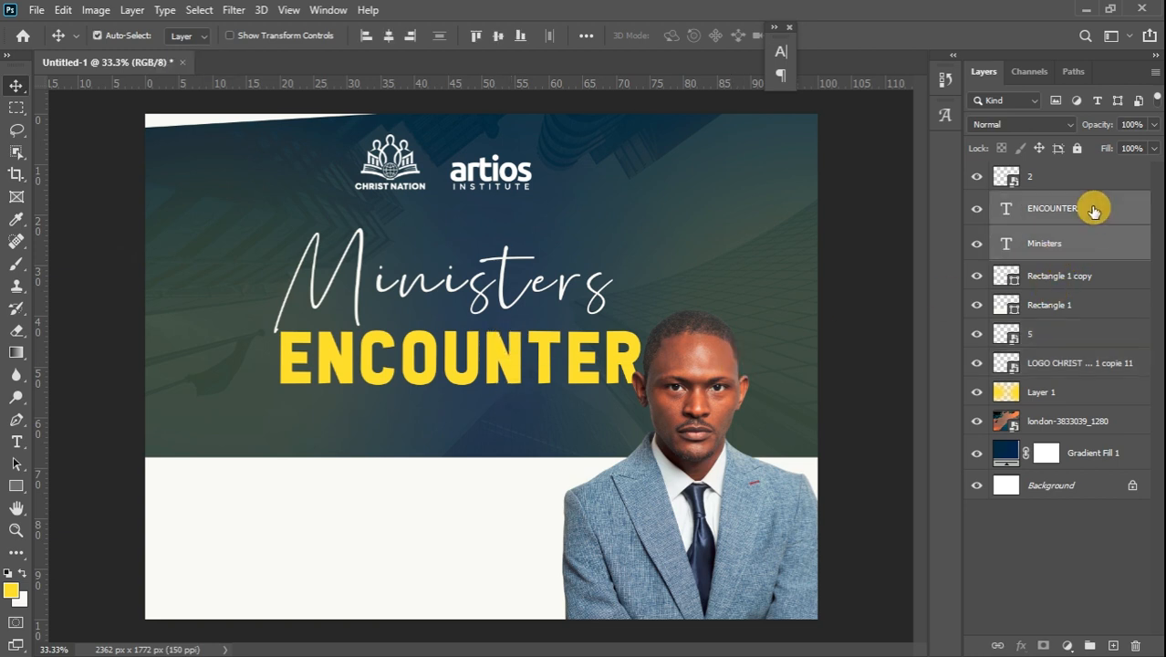
{"action": "key", "text": "ctrl+Up"}
{"action": "key", "text": "ctrl+Up"}
{"action": "key", "text": "ctrl+Up"}
{"action": "key", "text": "ctrl+Up"}
{"action": "key", "text": "ctrl+Up"}
{"action": "key", "text": "ctrl+Up"}
{"action": "key", "text": "ctrl+Up"}
{"action": "key", "text": "ctrl+Up"}
{"action": "key", "text": "ctrl+Up"}
{"action": "key", "text": "ctrl+Up"}
{"action": "key", "text": "ctrl+Up"}
{"action": "key", "text": "ctrl+Up"}
{"action": "key", "text": "ctrl+Up"}
{"action": "key", "text": "ctrl+Up"}
{"action": "key", "text": "ctrl+Up"}
{"action": "key", "text": "ctrl+Up"}
{"action": "key", "text": "ctrl+Up"}
{"action": "key", "text": "ctrl+Up"}
{"action": "key", "text": "ctrl+Up"}
{"action": "key", "text": "ctrl+Up"}
{"action": "key", "text": "Up"}
{"action": "key", "text": "Up"}
{"action": "key", "text": "Up"}
{"action": "key", "text": "Up"}
{"action": "key", "text": "Up"}
{"action": "key", "text": "Up"}
{"action": "key", "text": "Up"}
{"action": "key", "text": "Up"}
{"action": "key", "text": "Up"}
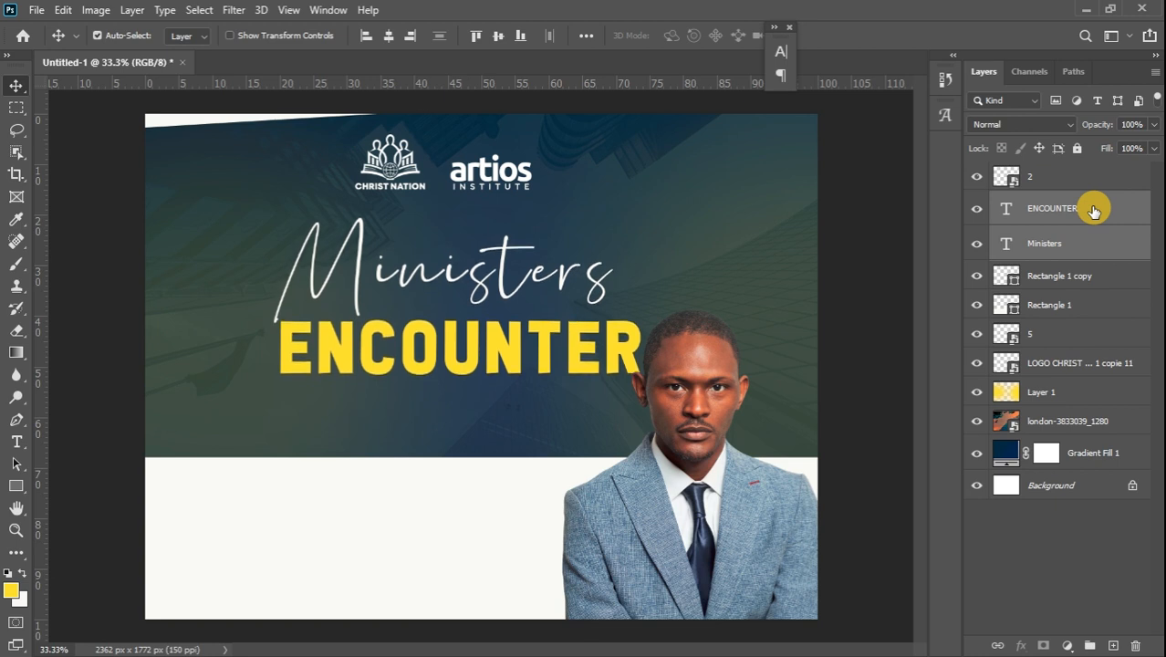
{"action": "left_click", "coordinate": [17, 441]}
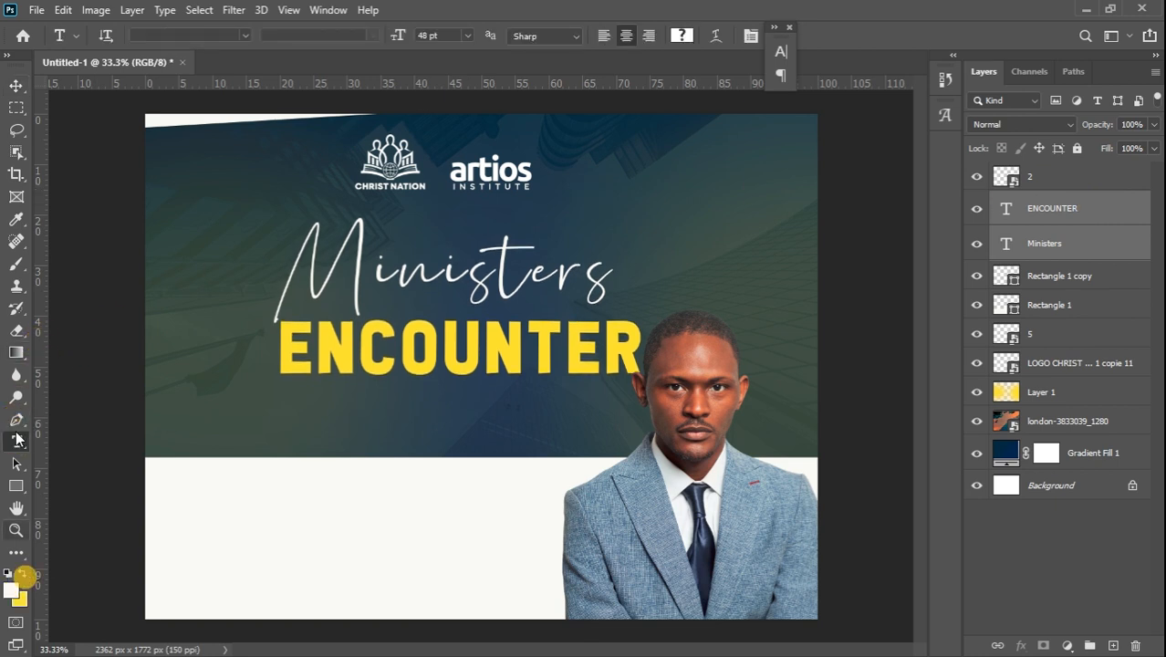
Type SESSION below ENCOUNTER in 48 pt All the Way to the Sun, colour it white, and centre it
{"action": "left_click", "coordinate": [423, 418]}
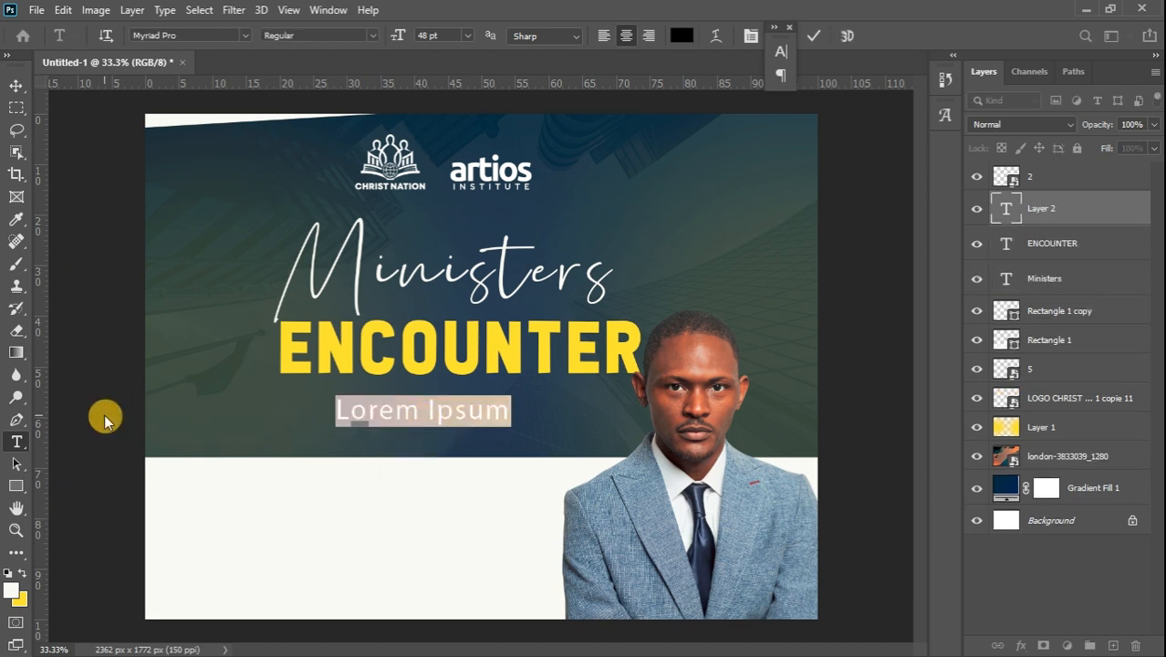
{"action": "left_click", "coordinate": [244, 36]}
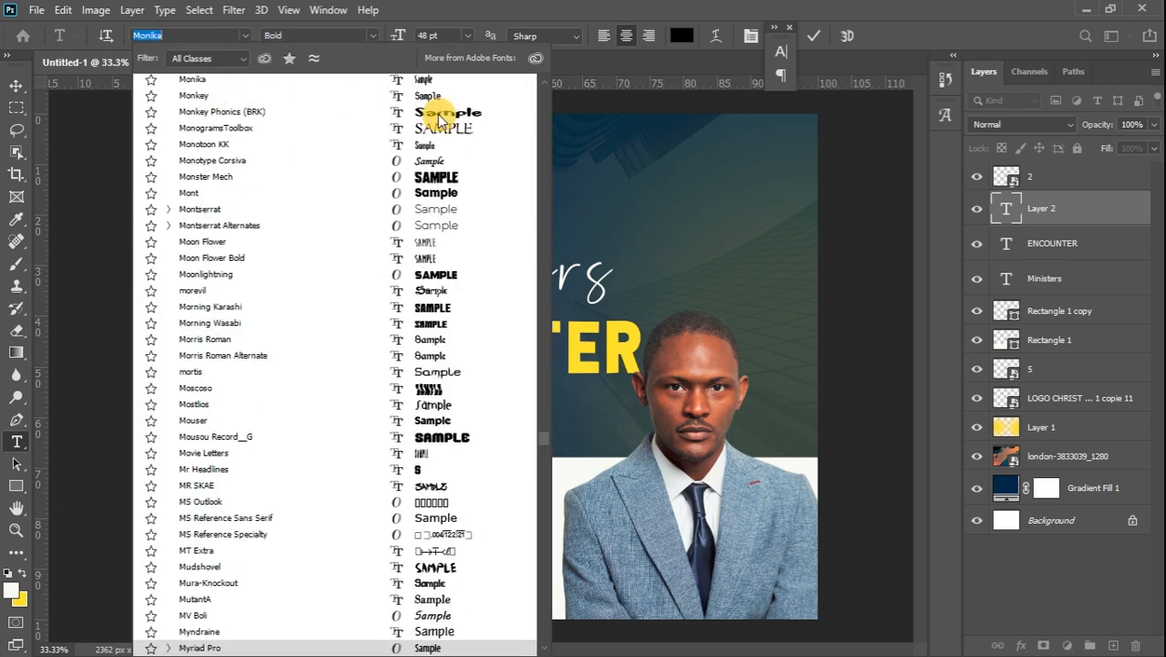
{"action": "type", "text": "ALL"}
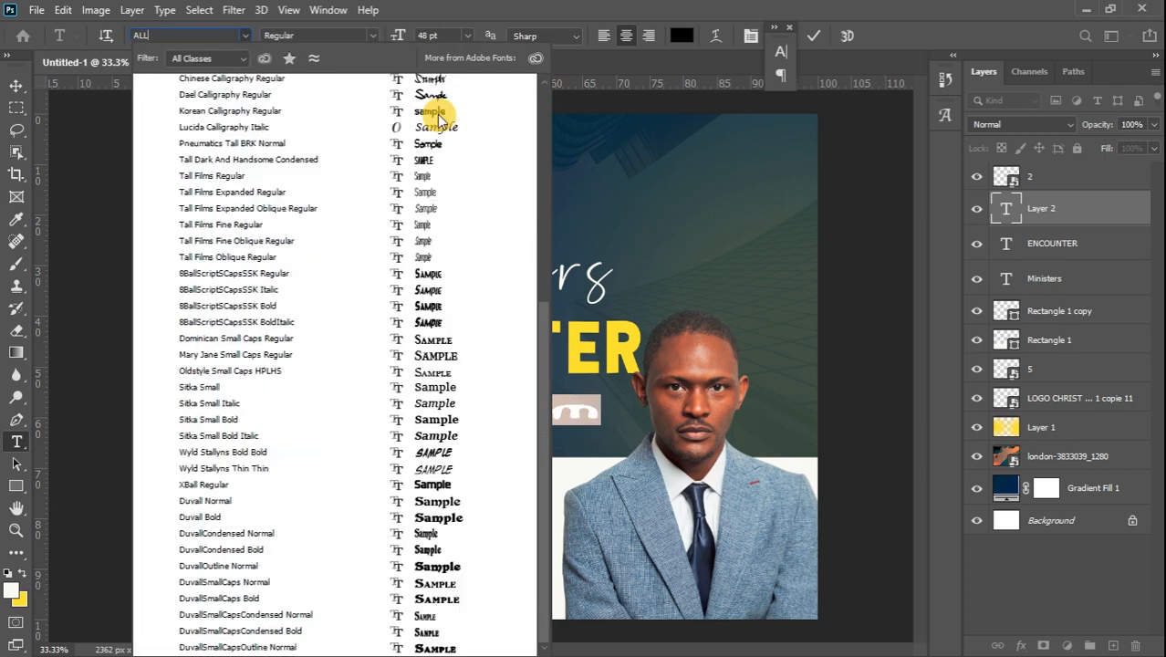
{"action": "type", "text": " THE"}
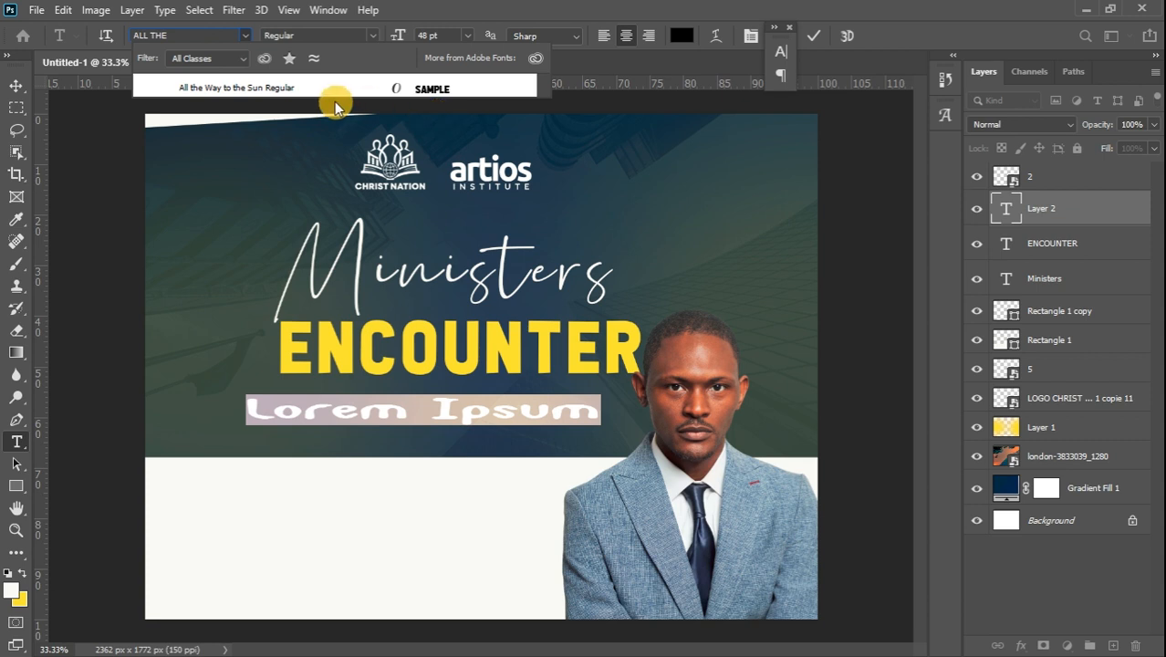
{"action": "left_click", "coordinate": [288, 89]}
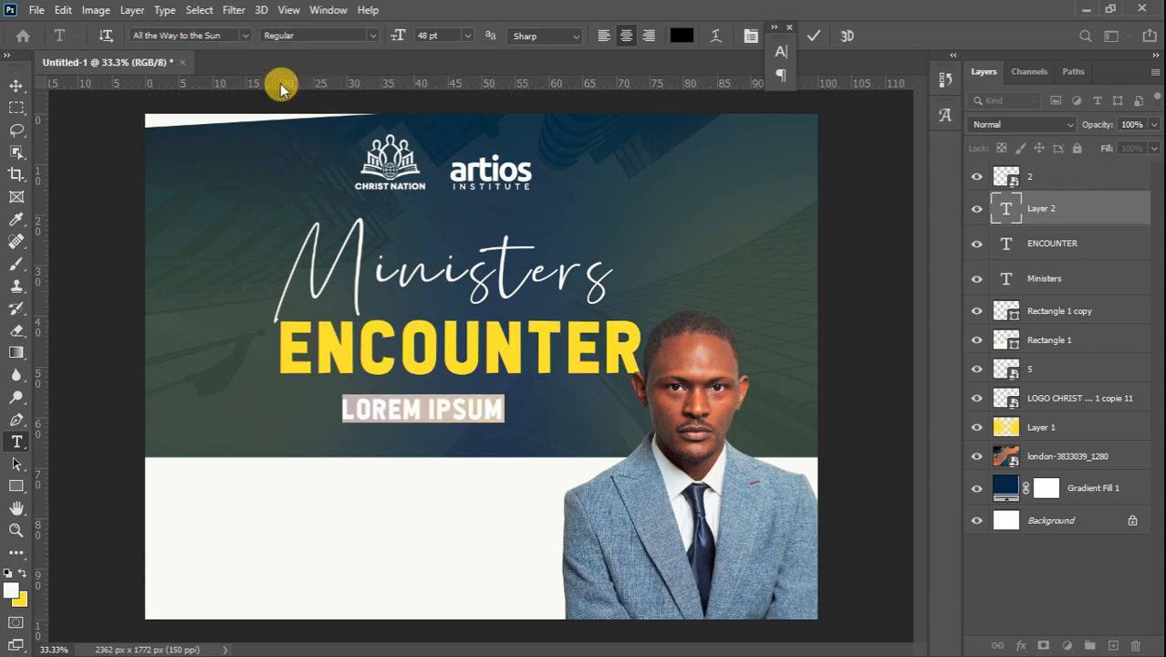
{"action": "type", "text": "SESSION"}
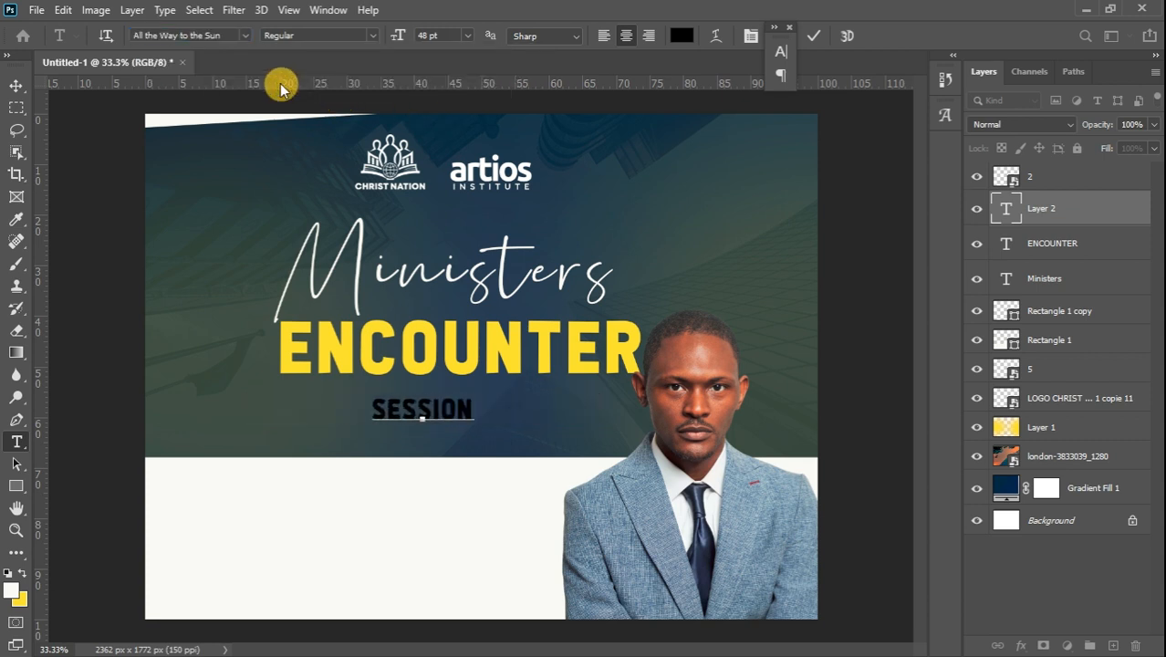
{"action": "key", "text": "ctrl+a"}
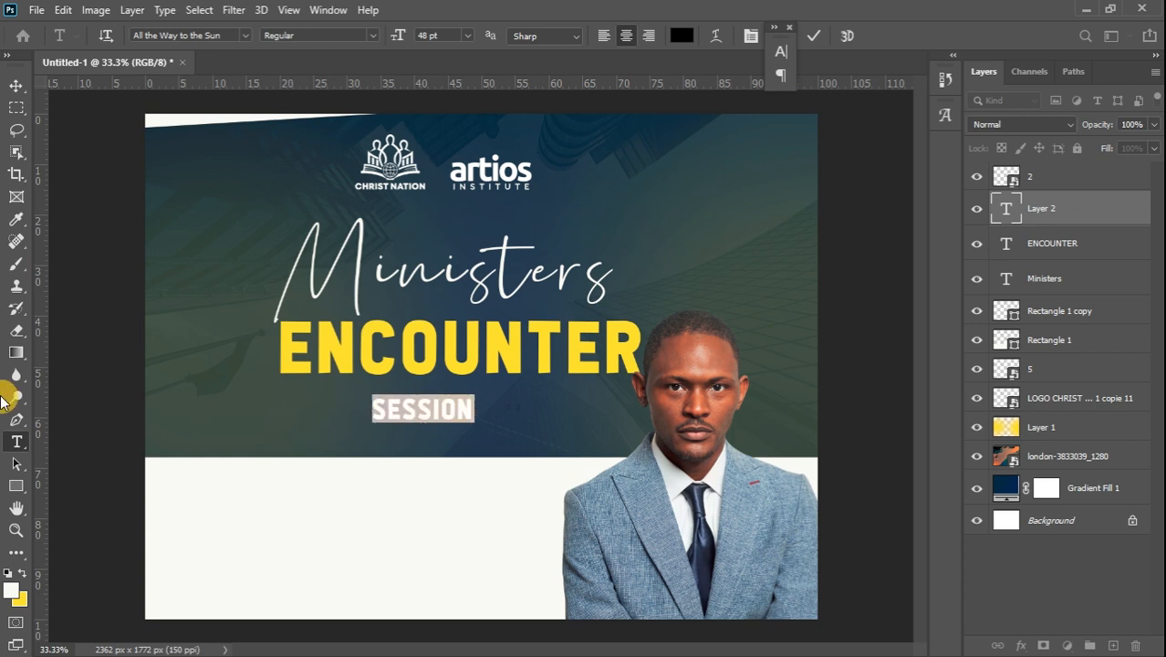
{"action": "left_click", "coordinate": [23, 573]}
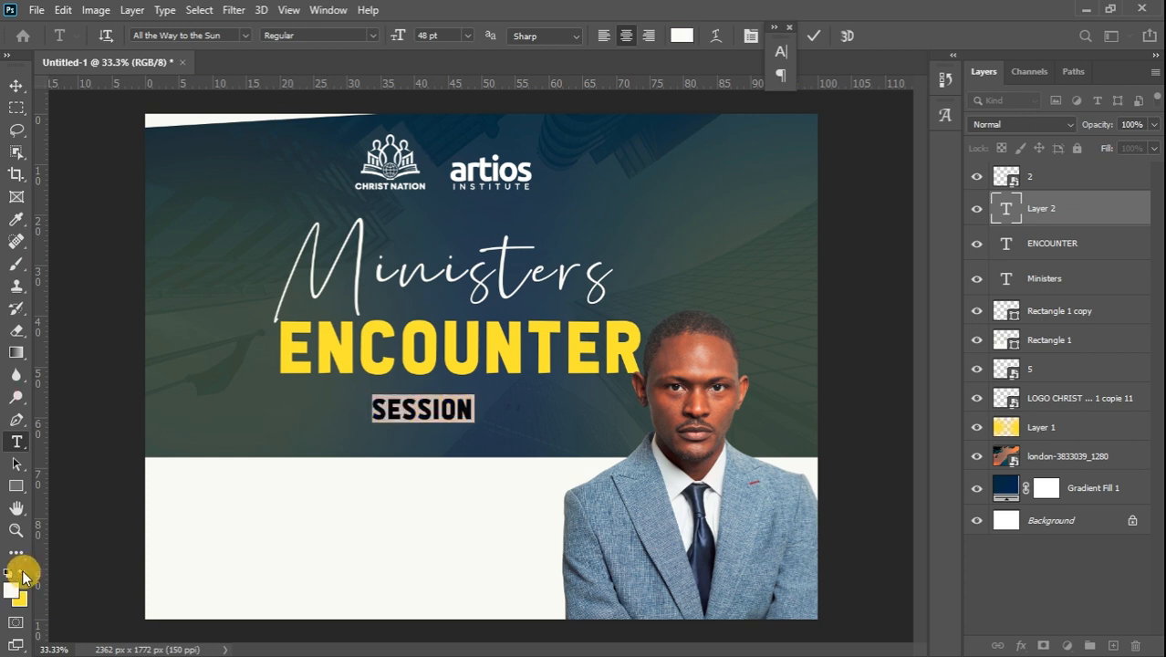
{"action": "left_click", "coordinate": [16, 88]}
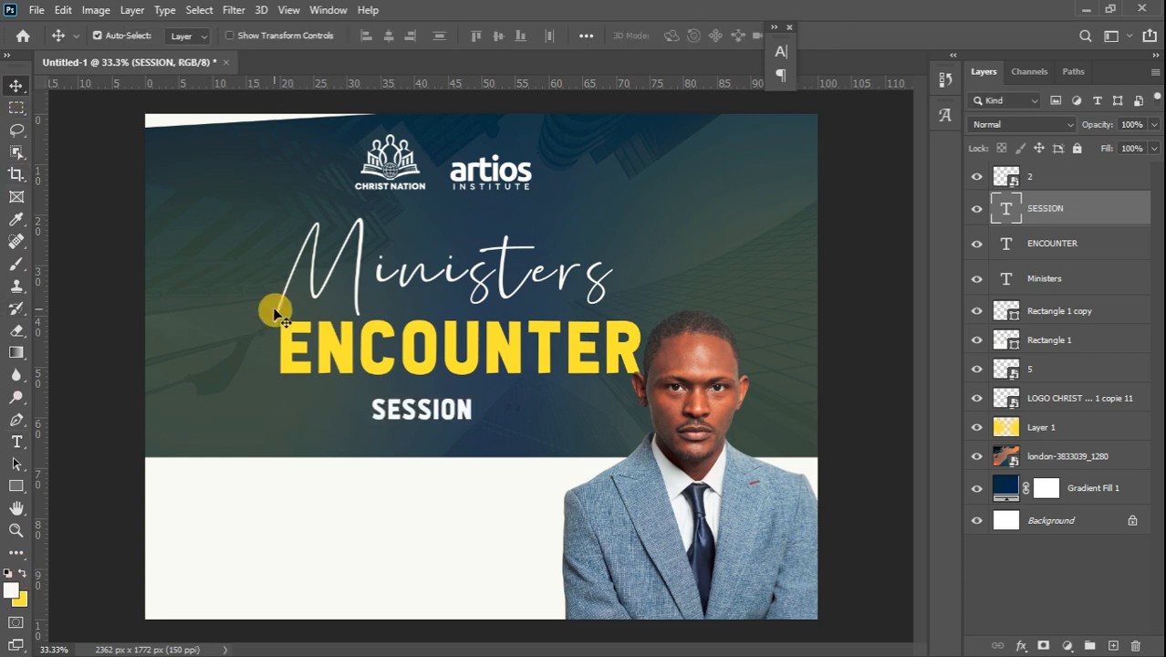
{"action": "left_click_drag", "start_coordinate": [445, 412], "coordinate": [463, 411]}
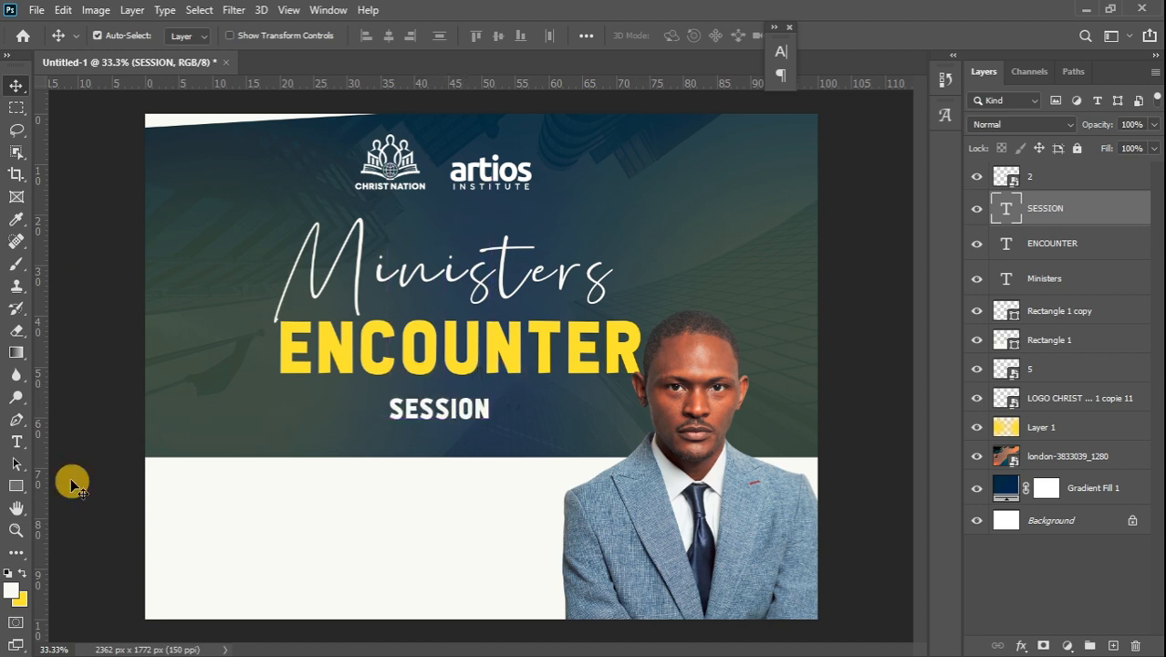
Draw a thin white rectangle bar across the SESSION row and add a layer mask to it
{"action": "left_click", "coordinate": [15, 489]}
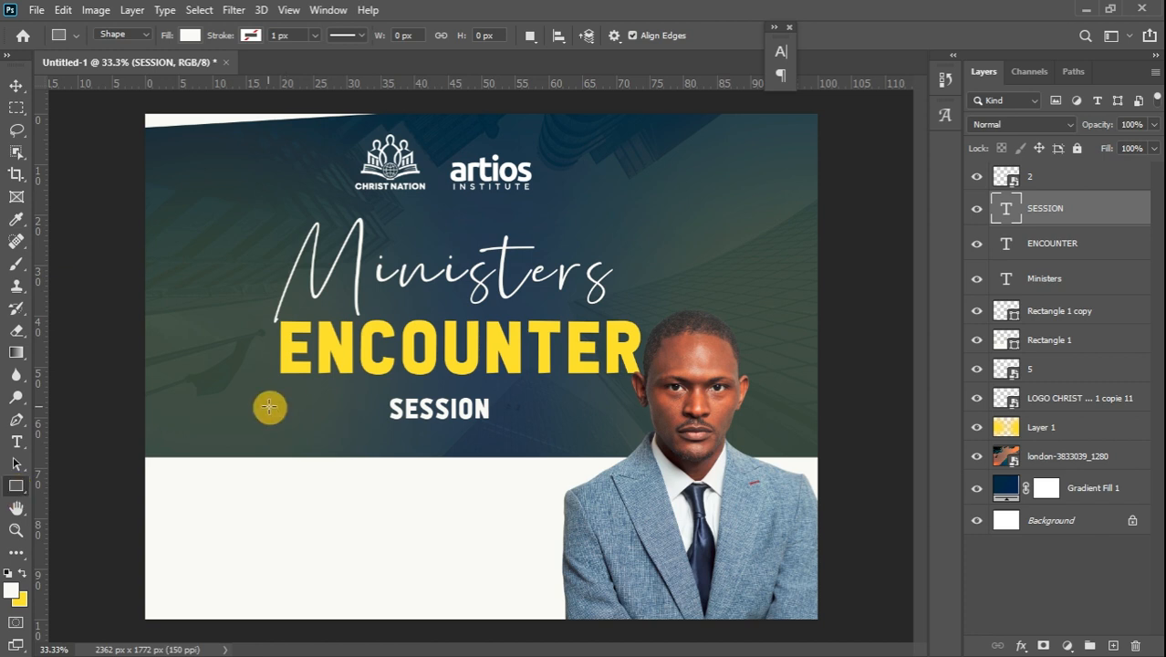
{"action": "left_click_drag", "start_coordinate": [279, 404], "coordinate": [636, 411]}
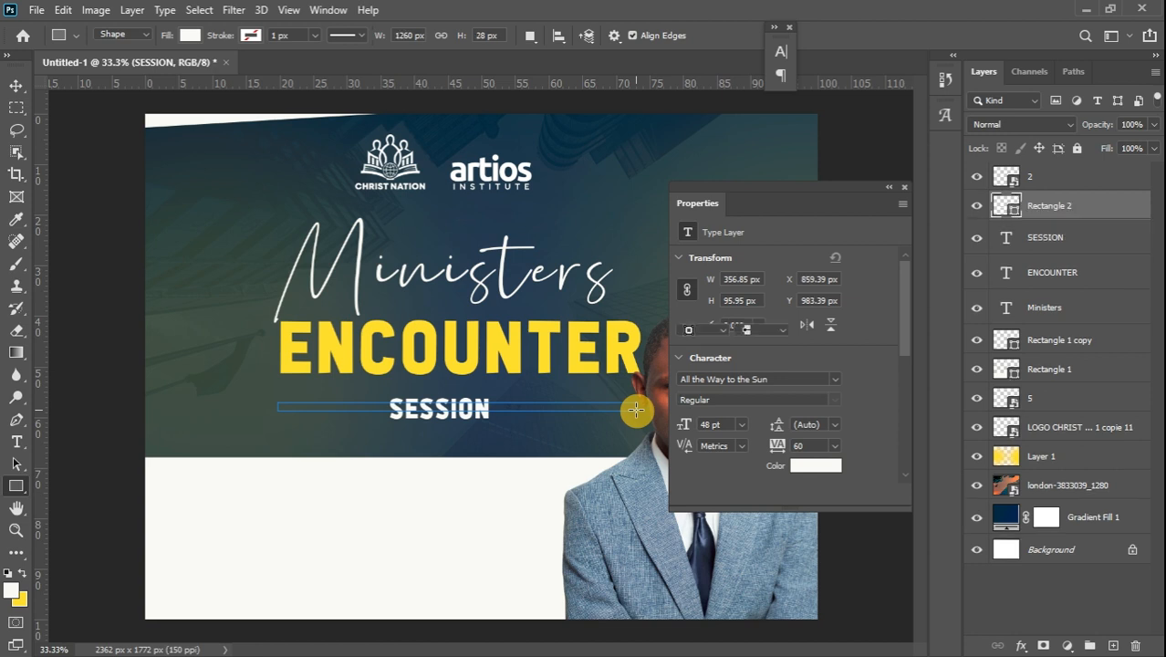
{"action": "left_click", "coordinate": [889, 189]}
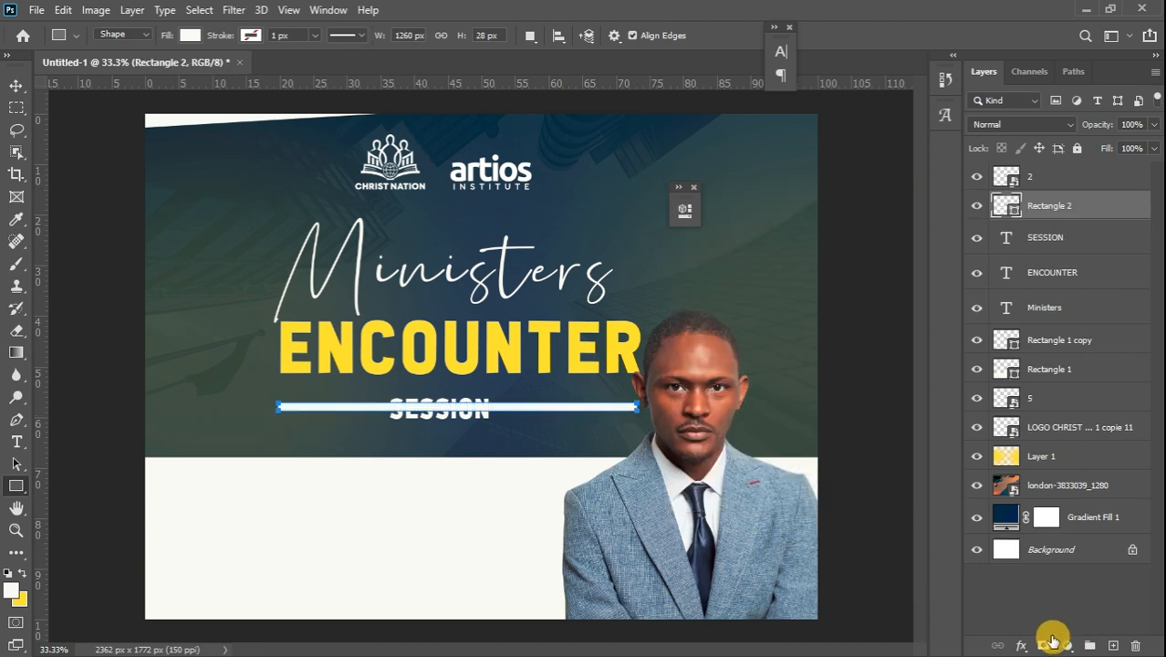
{"action": "left_click", "coordinate": [1047, 645]}
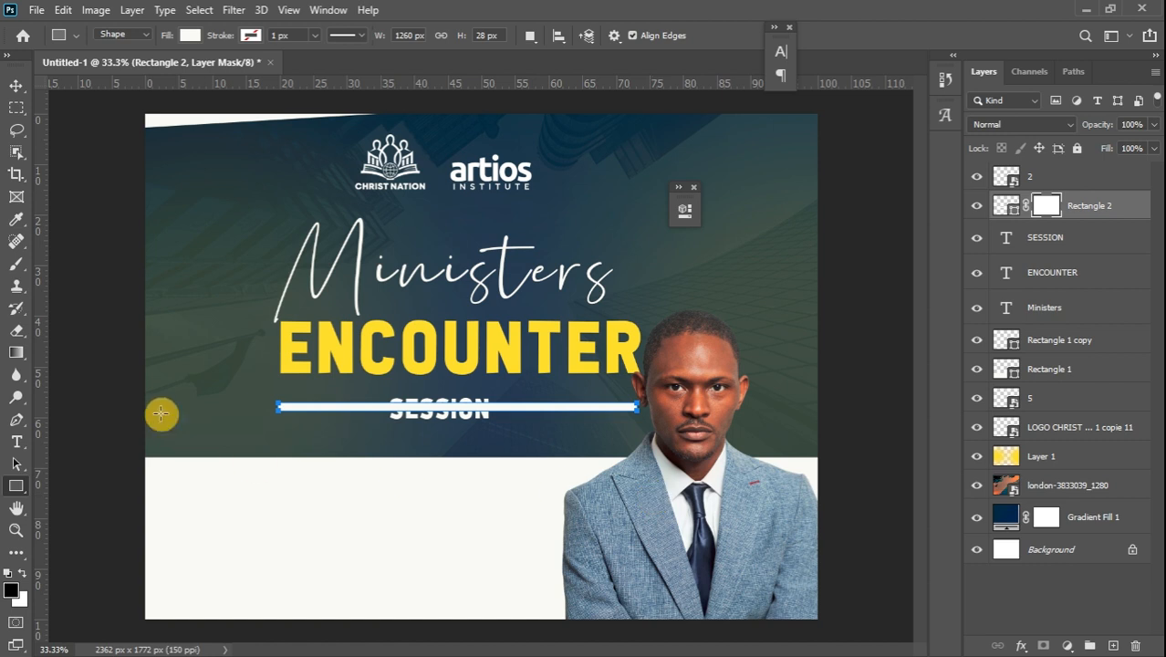
Paint black on the mask with a soft 200 px brush, hiding the bar behind SESSION and fading its ends
{"action": "left_click", "coordinate": [15, 265]}
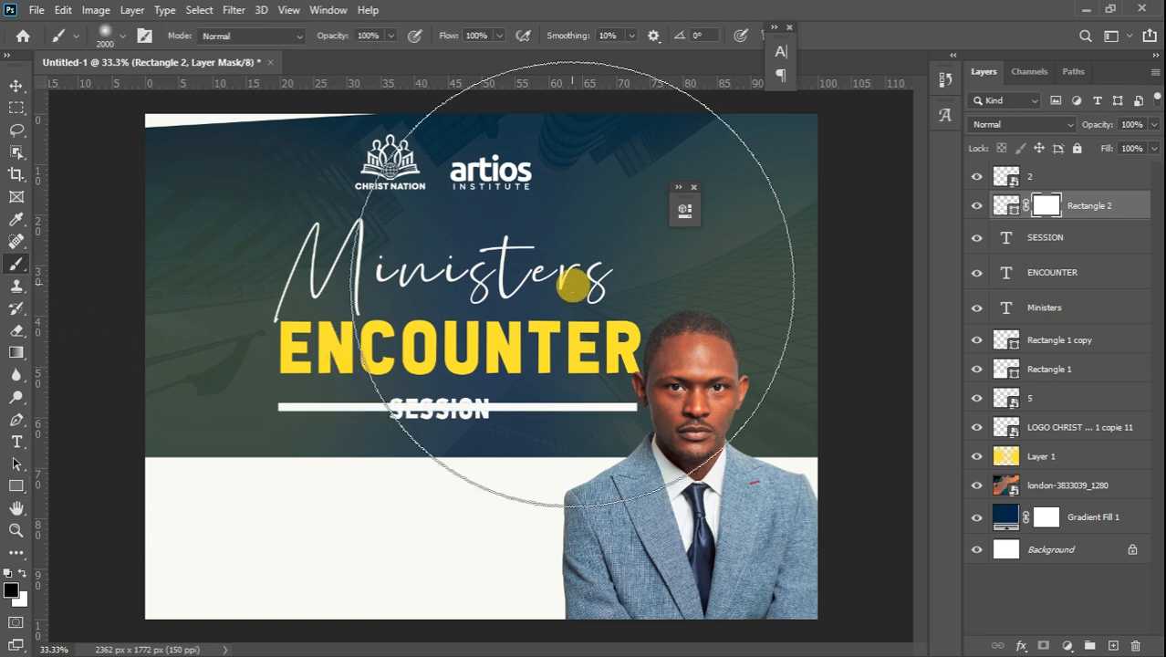
{"action": "key", "text": "bracketleft"}
{"action": "key", "text": "bracketleft"}
{"action": "key", "text": "bracketleft"}
{"action": "key", "text": "bracketleft"}
{"action": "key", "text": "bracketleft"}
{"action": "key", "text": "bracketleft"}
{"action": "key", "text": "bracketleft"}
{"action": "key", "text": "bracketleft"}
{"action": "key", "text": "bracketleft"}
{"action": "key", "text": "bracketleft"}
{"action": "key", "text": "bracketleft"}
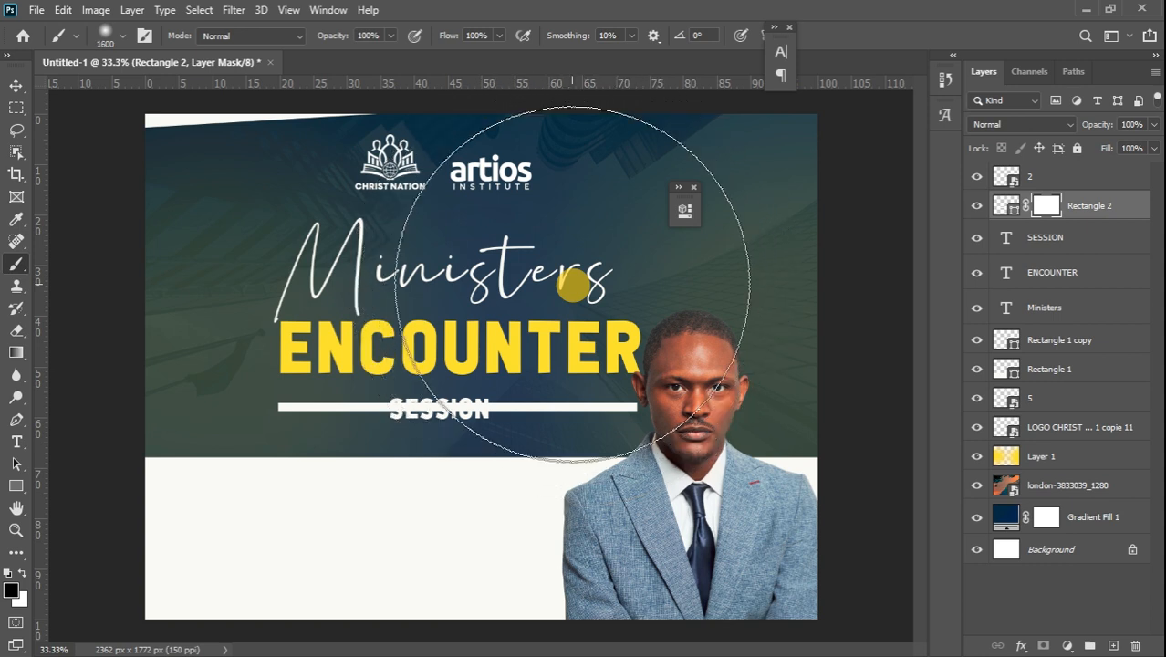
{"action": "key", "text": "bracketleft"}
{"action": "key", "text": "bracketleft"}
{"action": "key", "text": "bracketleft"}
{"action": "key", "text": "bracketleft"}
{"action": "key", "text": "bracketleft"}
{"action": "key", "text": "bracketleft"}
{"action": "key", "text": "bracketleft"}
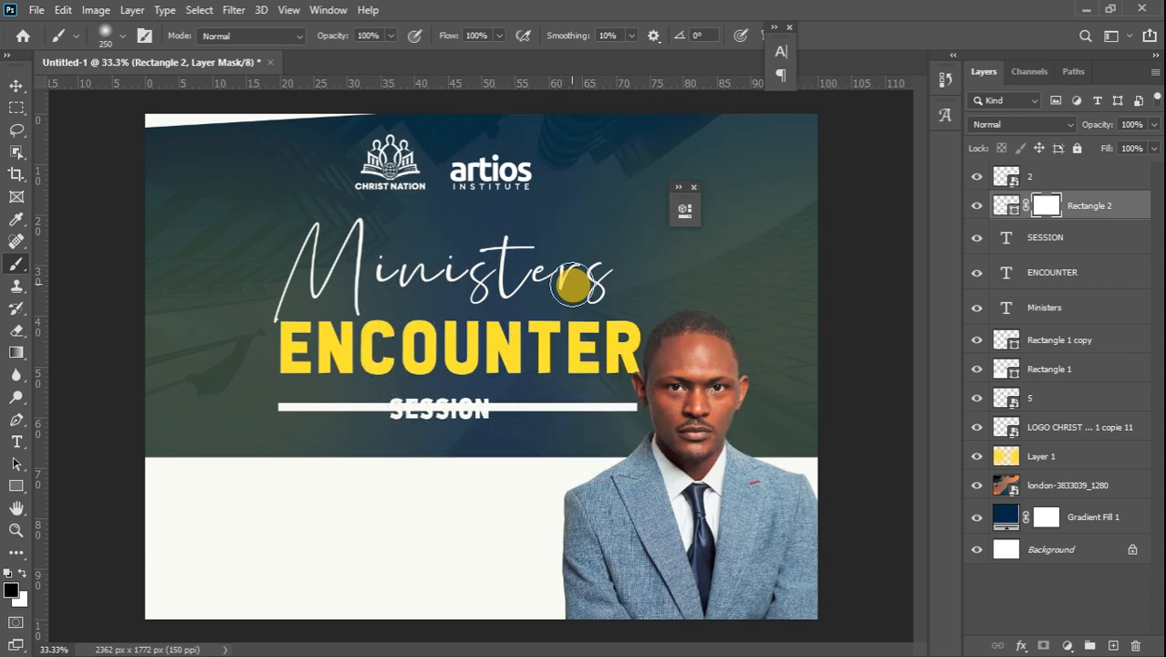
{"action": "right_click", "coordinate": [575, 257]}
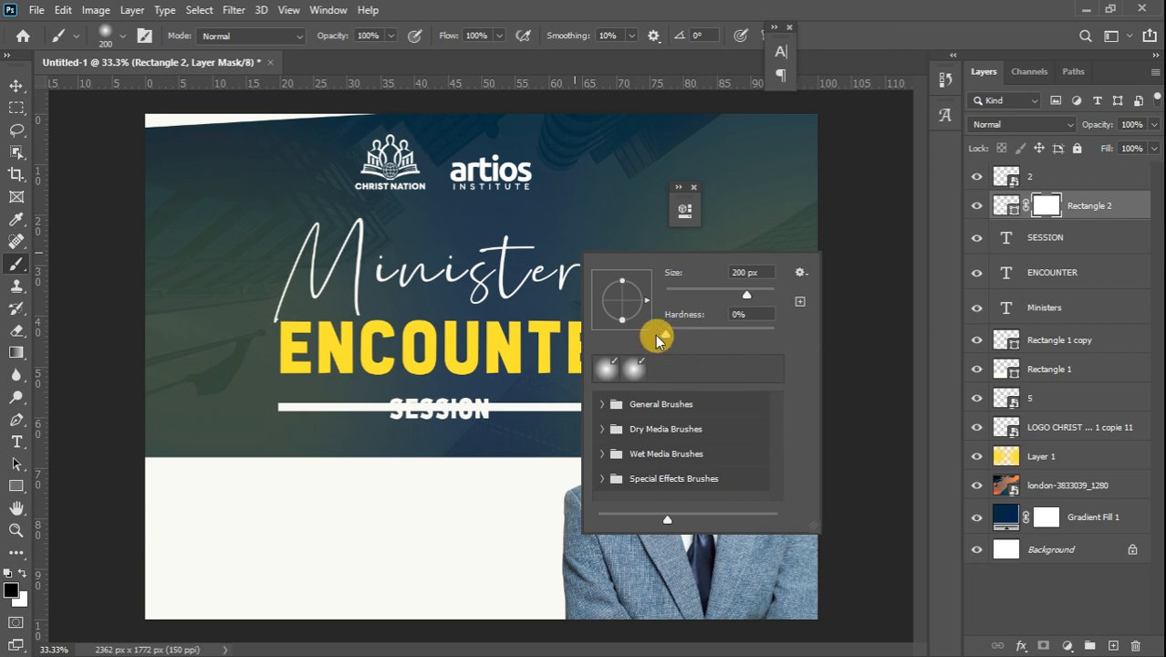
{"action": "left_click", "coordinate": [92, 423]}
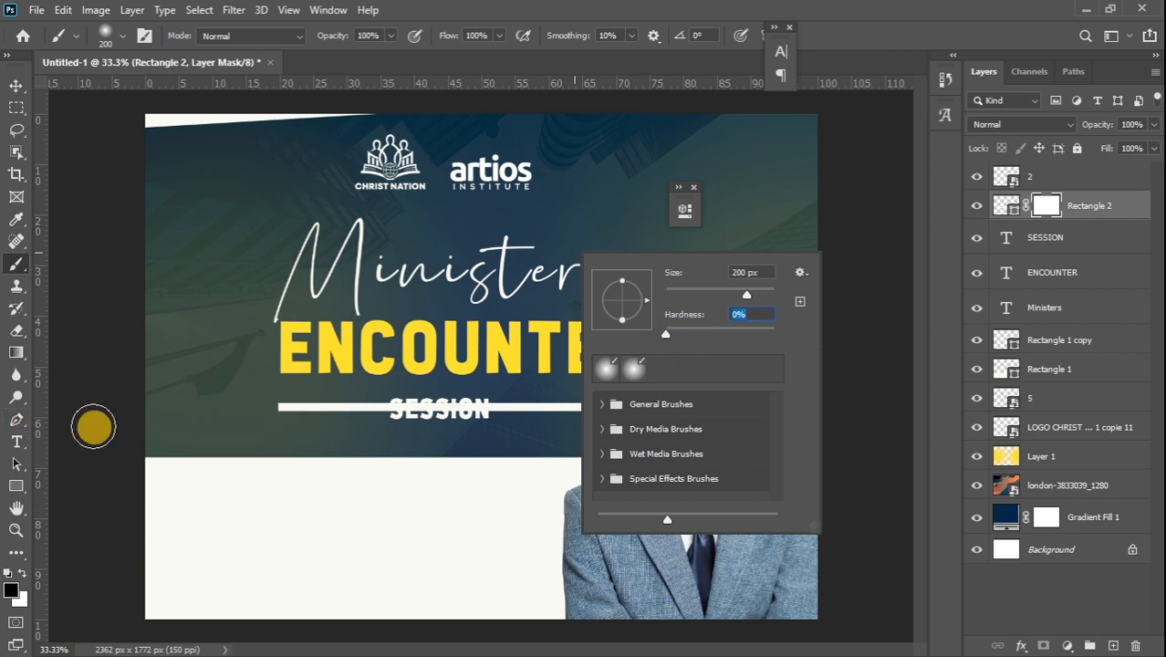
{"action": "mouse_move", "coordinate": [426, 390]}
{"action": "left_mouse_down"}
{"action": "mouse_move", "coordinate": [404, 406]}
{"action": "mouse_move", "coordinate": [475, 411]}
{"action": "mouse_move", "coordinate": [464, 402]}
{"action": "mouse_move", "coordinate": [473, 433]}
{"action": "mouse_move", "coordinate": [466, 403]}
{"action": "mouse_move", "coordinate": [437, 417]}
{"action": "mouse_move", "coordinate": [409, 408]}
{"action": "left_mouse_up"}
{"action": "left_click", "coordinate": [408, 406]}
{"action": "left_click", "coordinate": [474, 411]}
{"action": "mouse_move", "coordinate": [240, 418]}
{"action": "left_mouse_down"}
{"action": "mouse_move", "coordinate": [249, 391]}
{"action": "mouse_move", "coordinate": [265, 393]}
{"action": "mouse_move", "coordinate": [263, 419]}
{"action": "mouse_move", "coordinate": [262, 386]}
{"action": "mouse_move", "coordinate": [257, 436]}
{"action": "mouse_move", "coordinate": [258, 401]}
{"action": "mouse_move", "coordinate": [262, 435]}
{"action": "mouse_move", "coordinate": [593, 460]}
{"action": "mouse_move", "coordinate": [624, 443]}
{"action": "mouse_move", "coordinate": [649, 396]}
{"action": "mouse_move", "coordinate": [650, 431]}
{"action": "mouse_move", "coordinate": [652, 384]}
{"action": "mouse_move", "coordinate": [651, 437]}
{"action": "mouse_move", "coordinate": [646, 408]}
{"action": "mouse_move", "coordinate": [640, 428]}
{"action": "mouse_move", "coordinate": [632, 401]}
{"action": "mouse_move", "coordinate": [632, 429]}
{"action": "mouse_move", "coordinate": [632, 384]}
{"action": "left_mouse_up"}
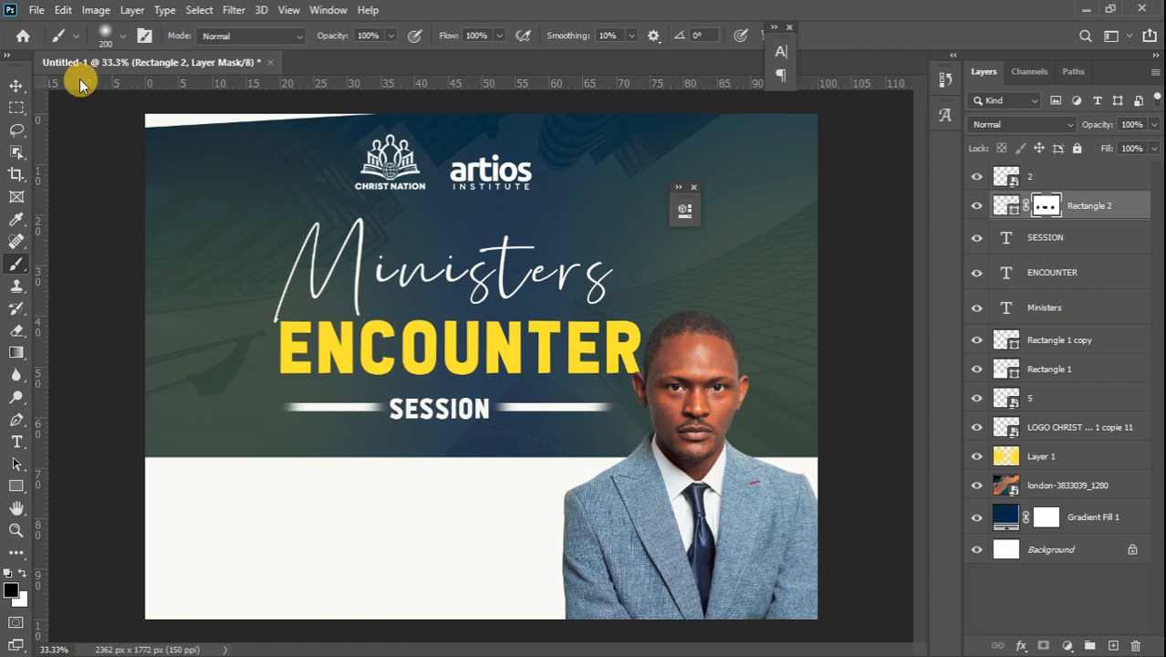
{"action": "left_click", "coordinate": [16, 86]}
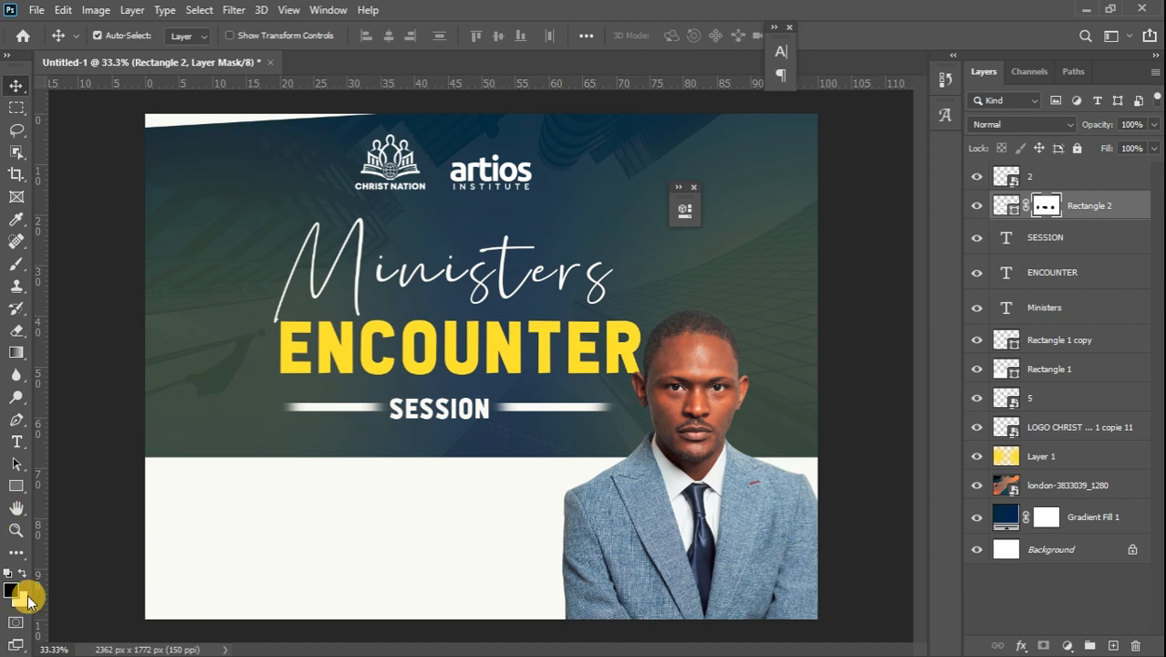
Sample the flyer's dark blue (10253d) and draw a 928 × 193 px navy rectangle in the lower-left white band
{"action": "left_click", "coordinate": [16, 485]}
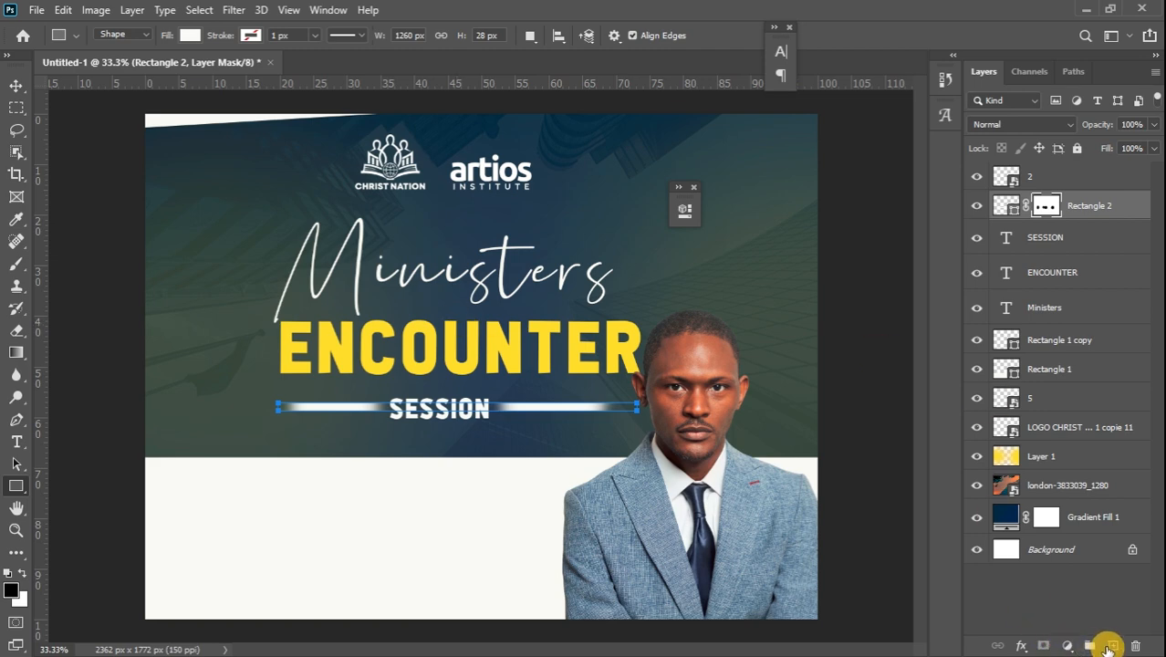
{"action": "left_click", "coordinate": [1110, 646]}
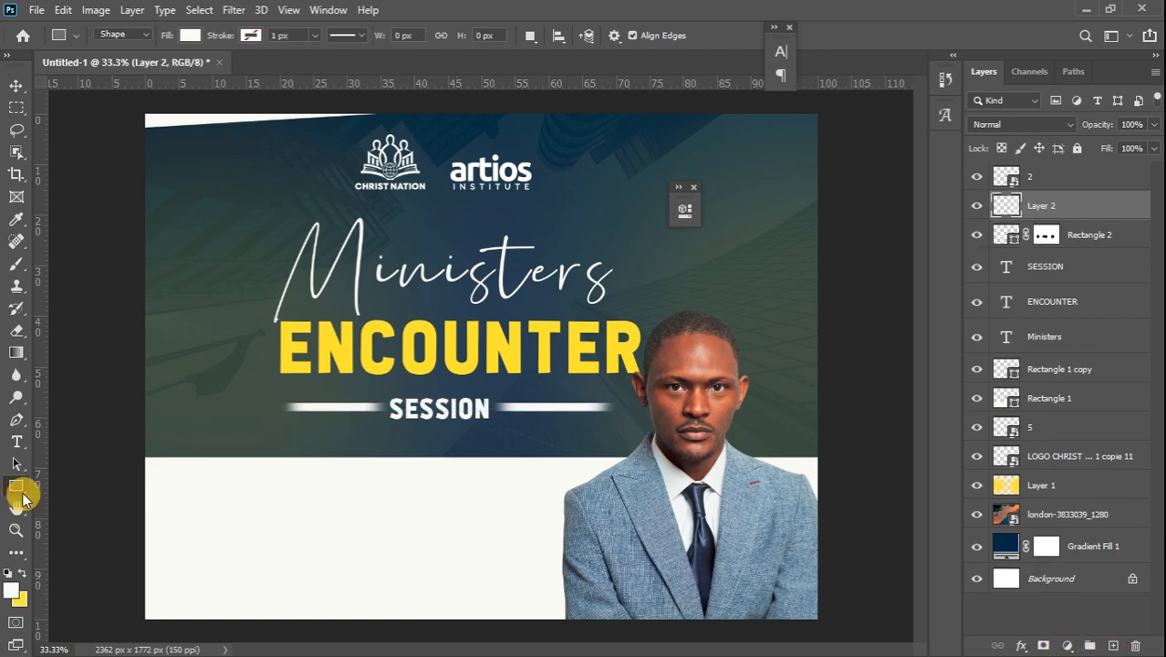
{"action": "left_click", "coordinate": [11, 591]}
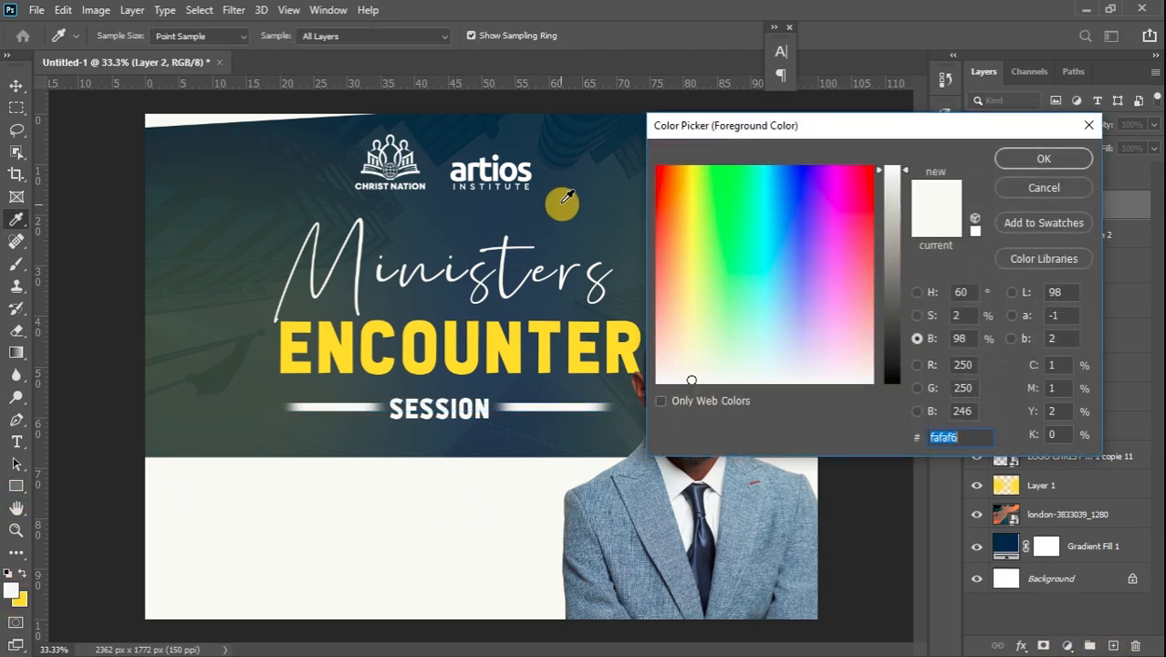
{"action": "left_click", "coordinate": [485, 122]}
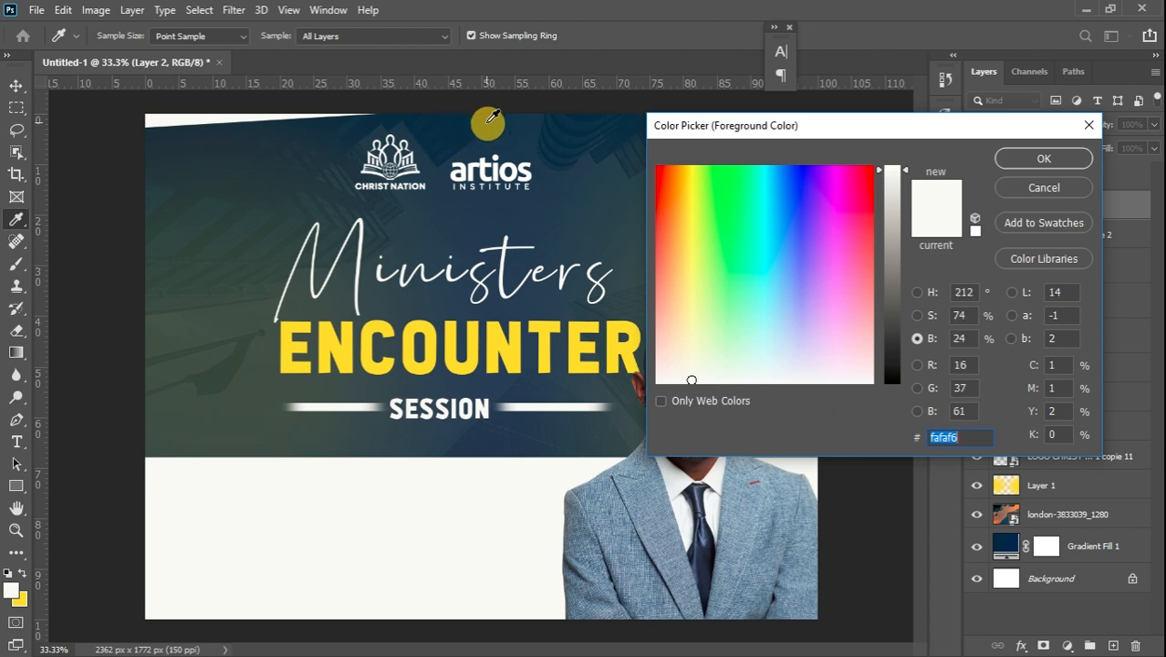
{"action": "left_click", "coordinate": [1044, 157]}
{"action": "key", "text": "u"}
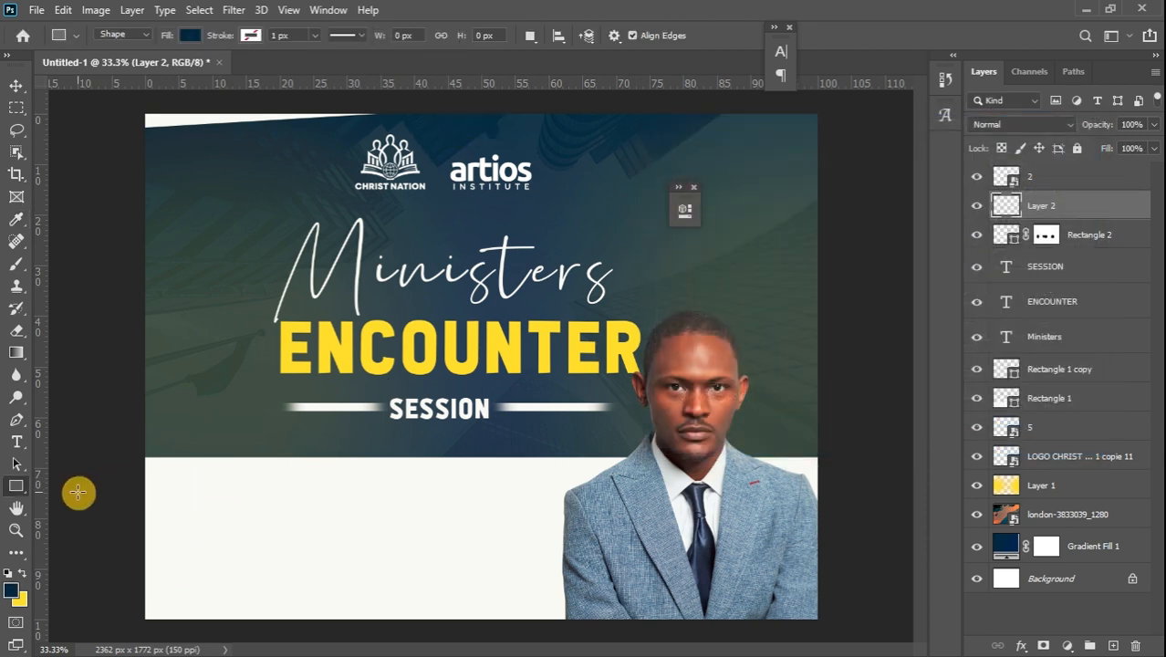
{"action": "left_click_drag", "start_coordinate": [204, 482], "coordinate": [467, 537]}
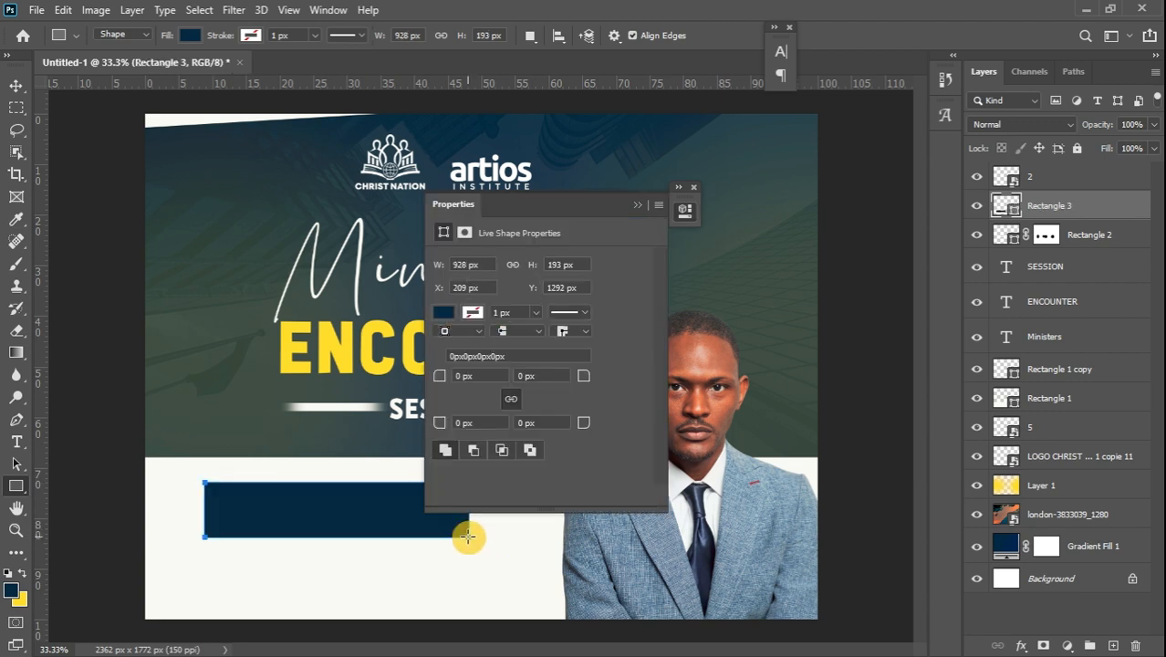
{"action": "left_click", "coordinate": [635, 204]}
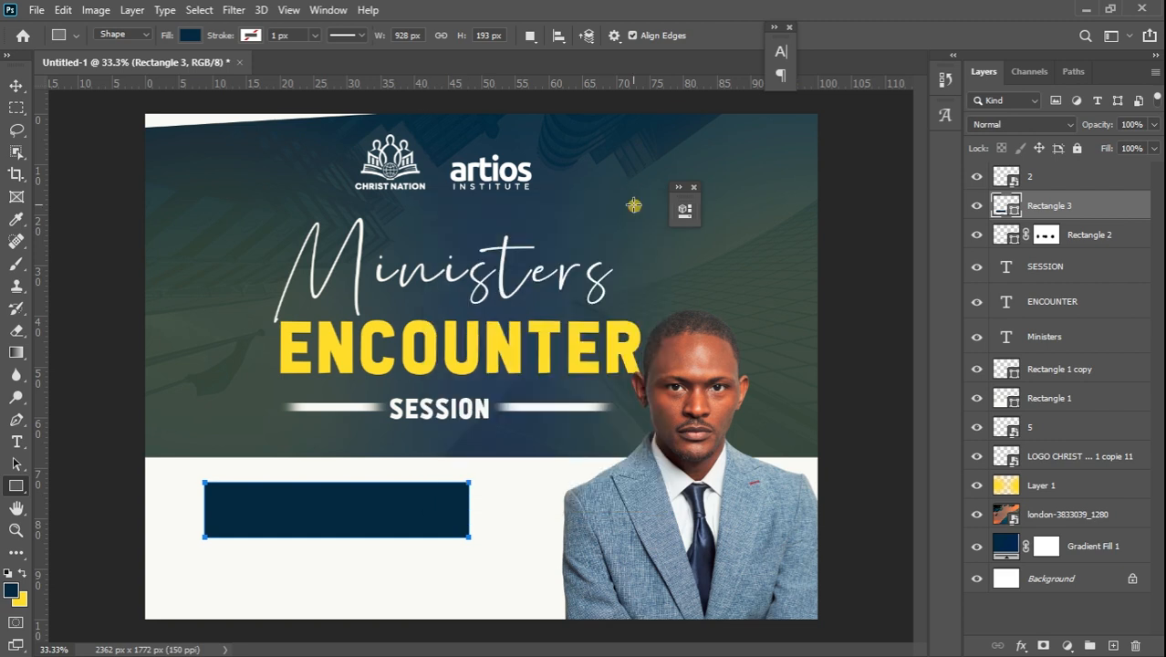
{"action": "left_click", "coordinate": [16, 84]}
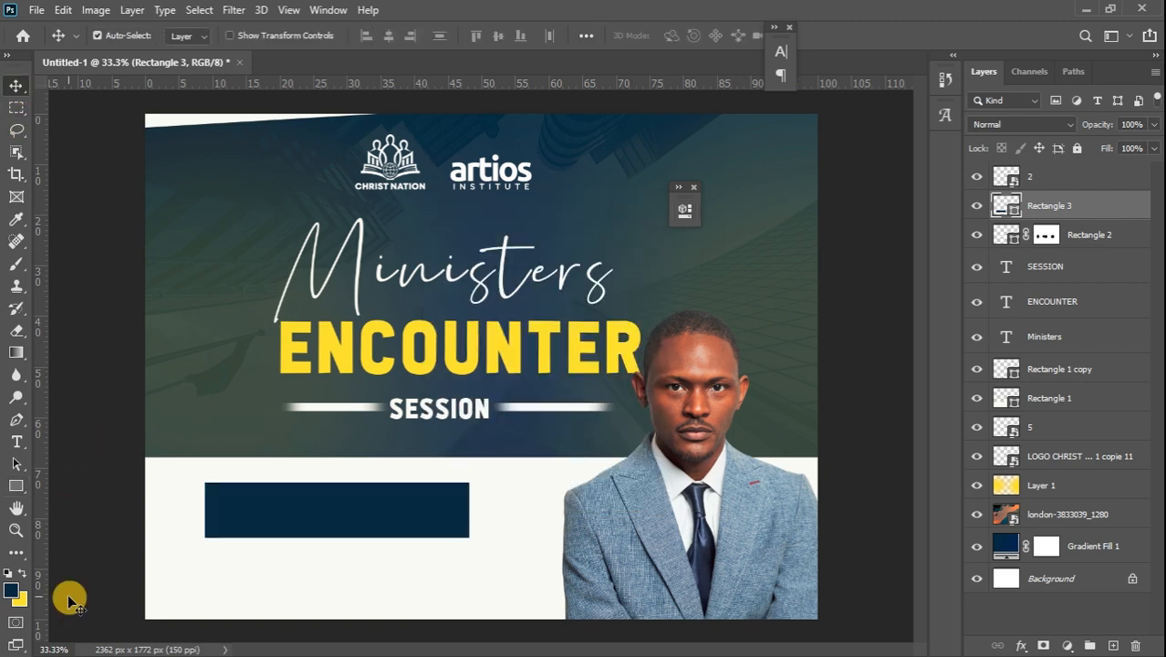
Create a white placeholder type layer reading 'LOREM IPSUM DOLOR SIT AMET.' across the navy box
{"action": "left_click", "coordinate": [17, 444]}
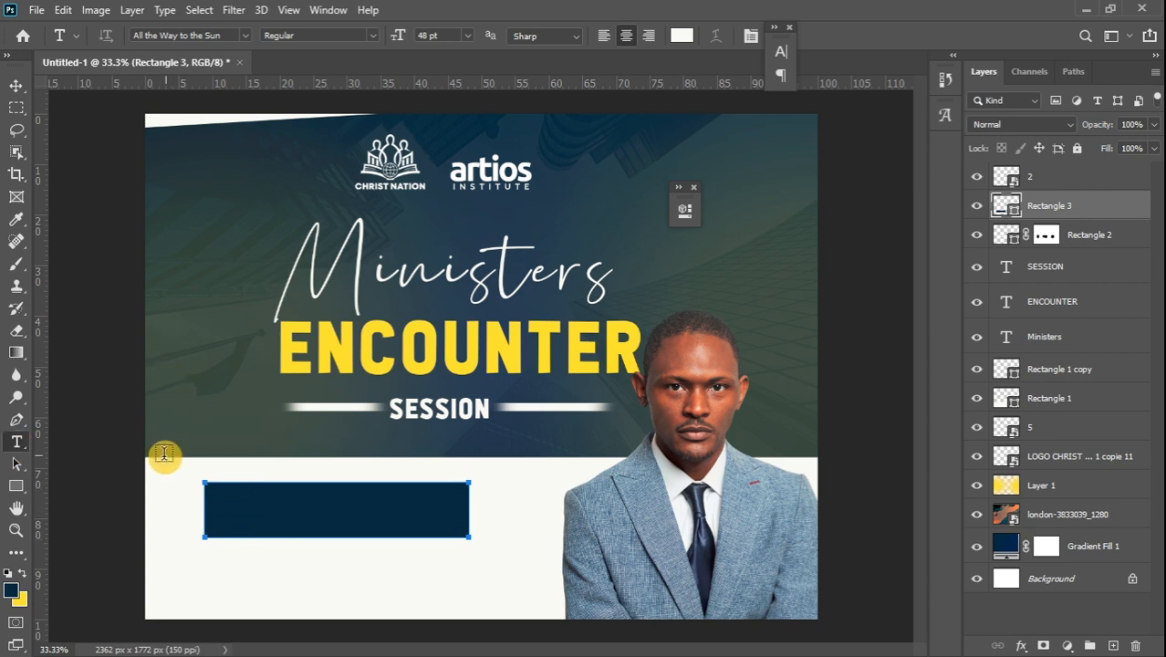
{"action": "left_click", "coordinate": [245, 510]}
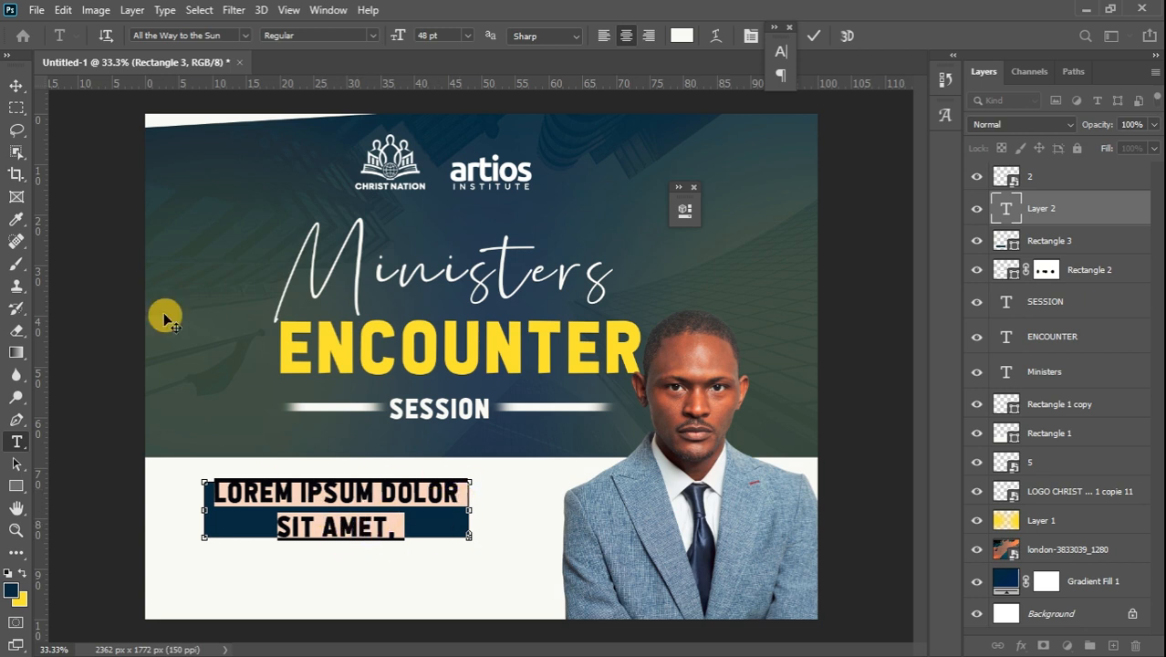
{"action": "left_click", "coordinate": [17, 85]}
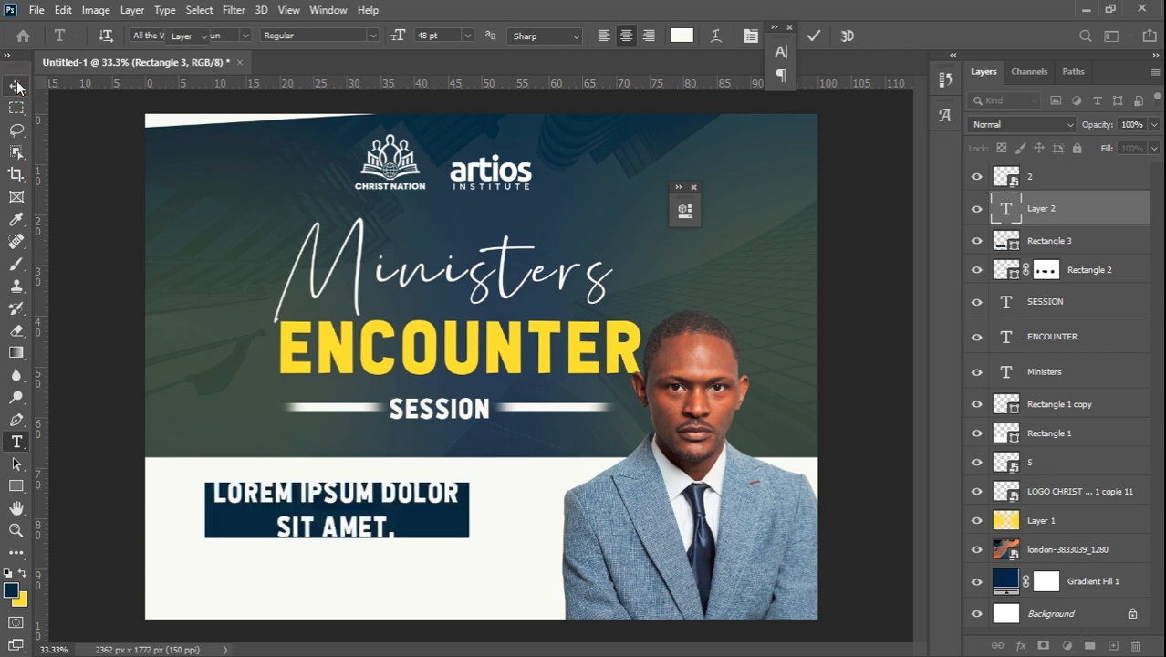
{"action": "double_click", "coordinate": [315, 500]}
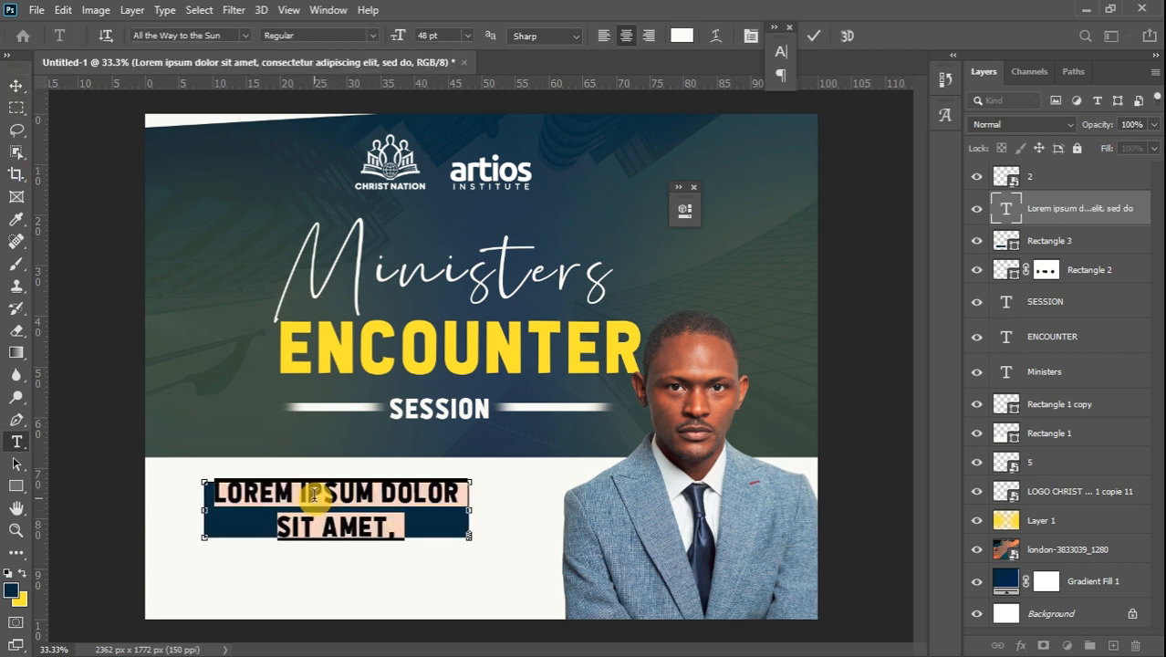
{"action": "left_click", "coordinate": [18, 85]}
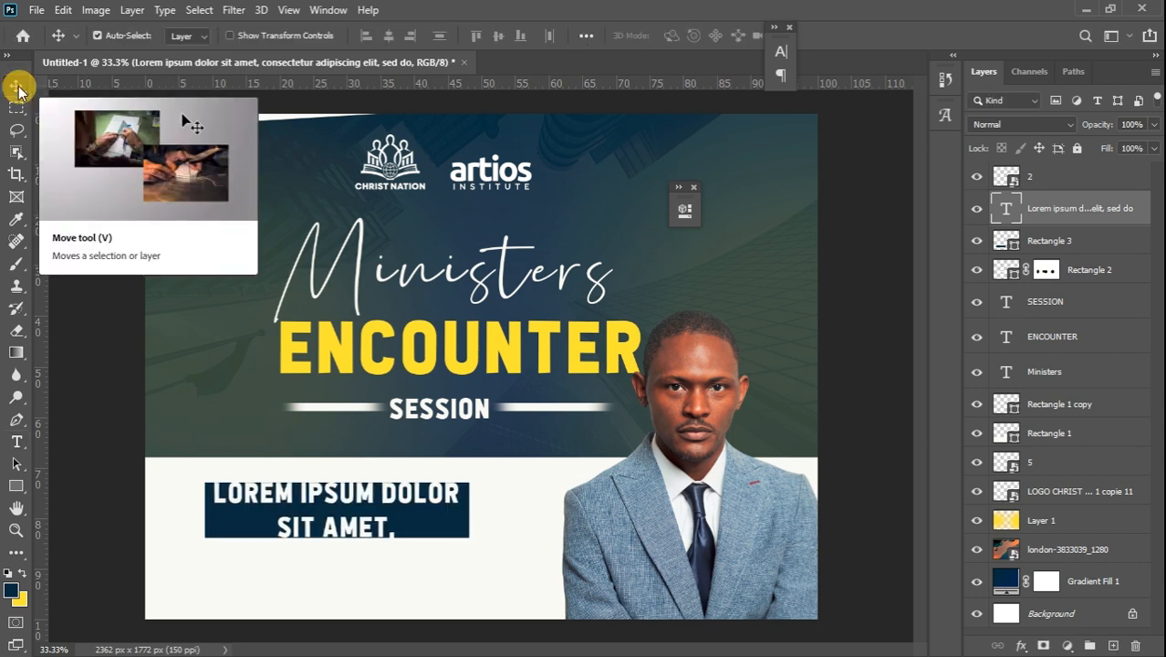
Delete the placeholder text and type 'THEME' in the Silence Rocken script font
{"action": "key", "text": "Delete"}
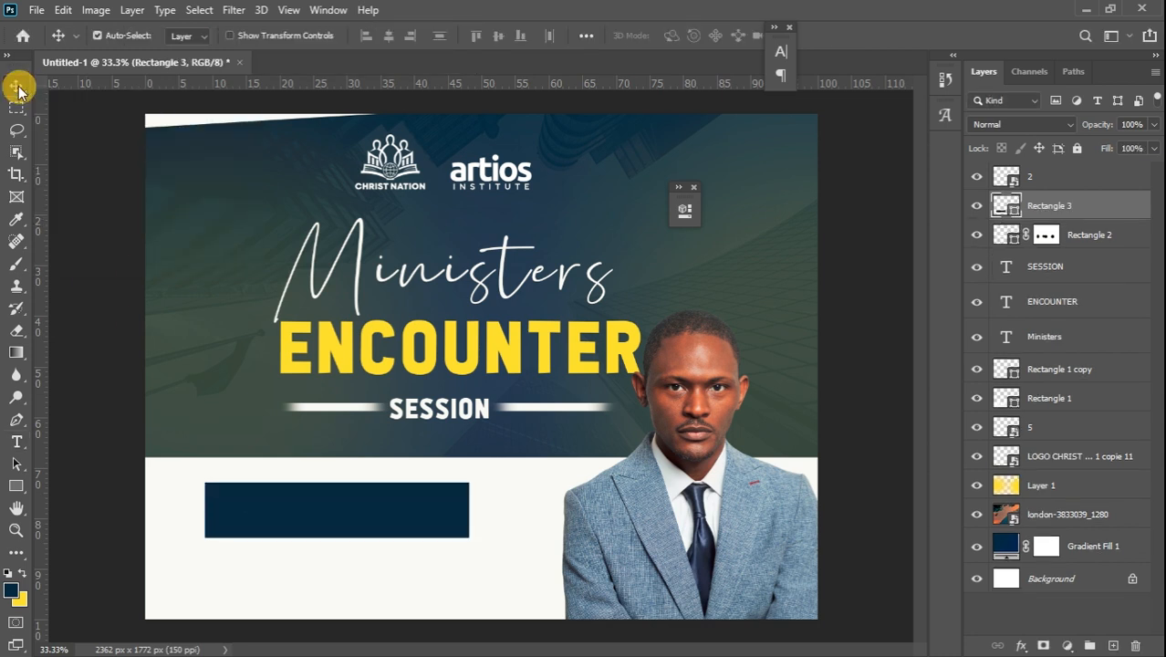
{"action": "left_click", "coordinate": [17, 442]}
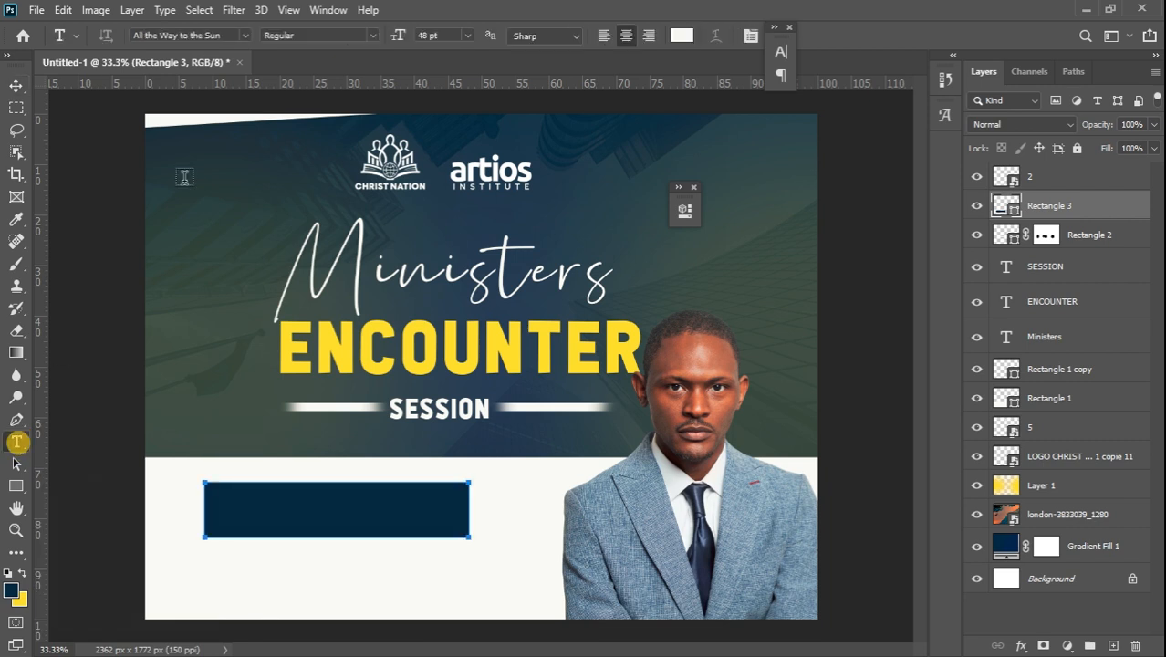
{"action": "left_click", "coordinate": [205, 201]}
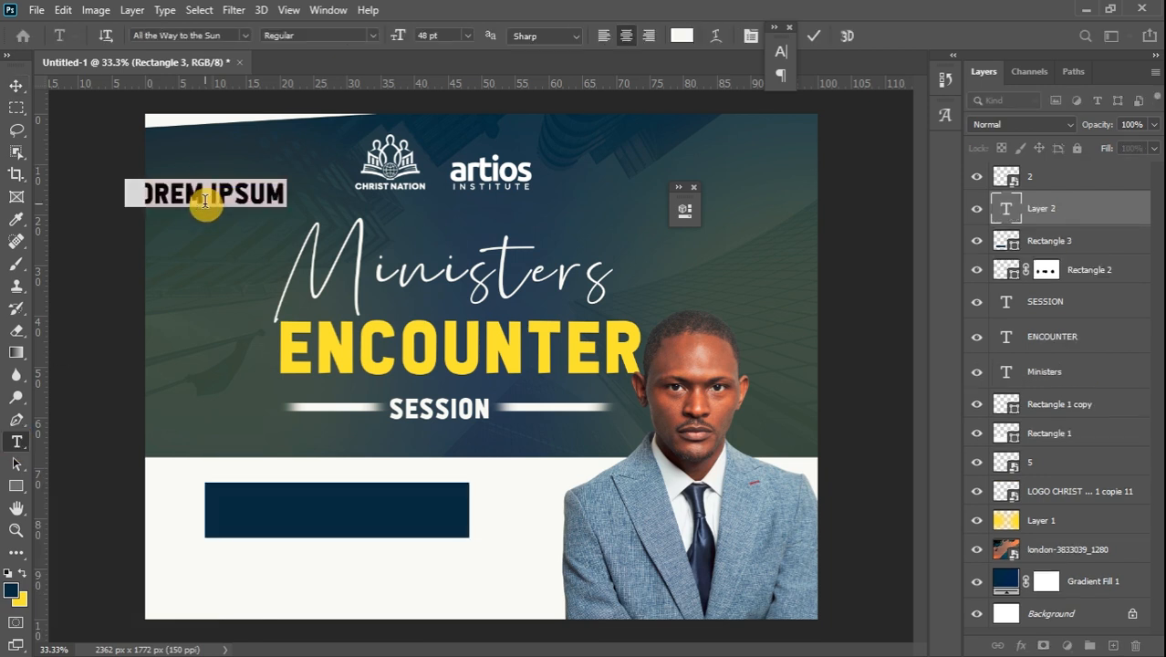
{"action": "type", "text": "THEME"}
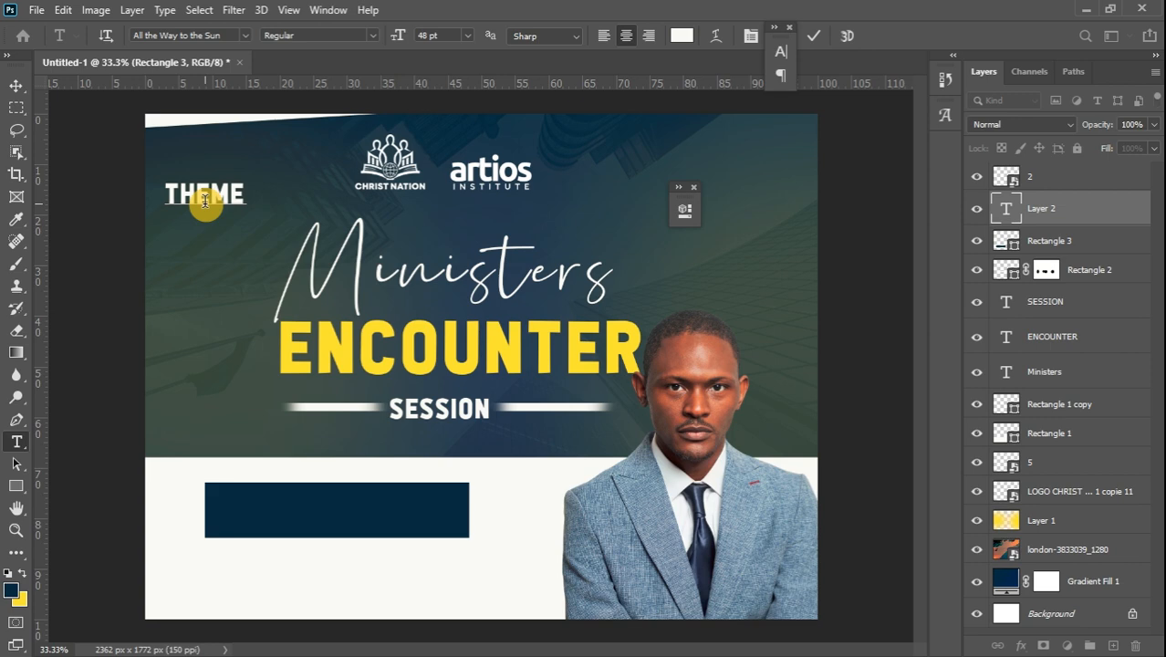
{"action": "double_click", "coordinate": [205, 201]}
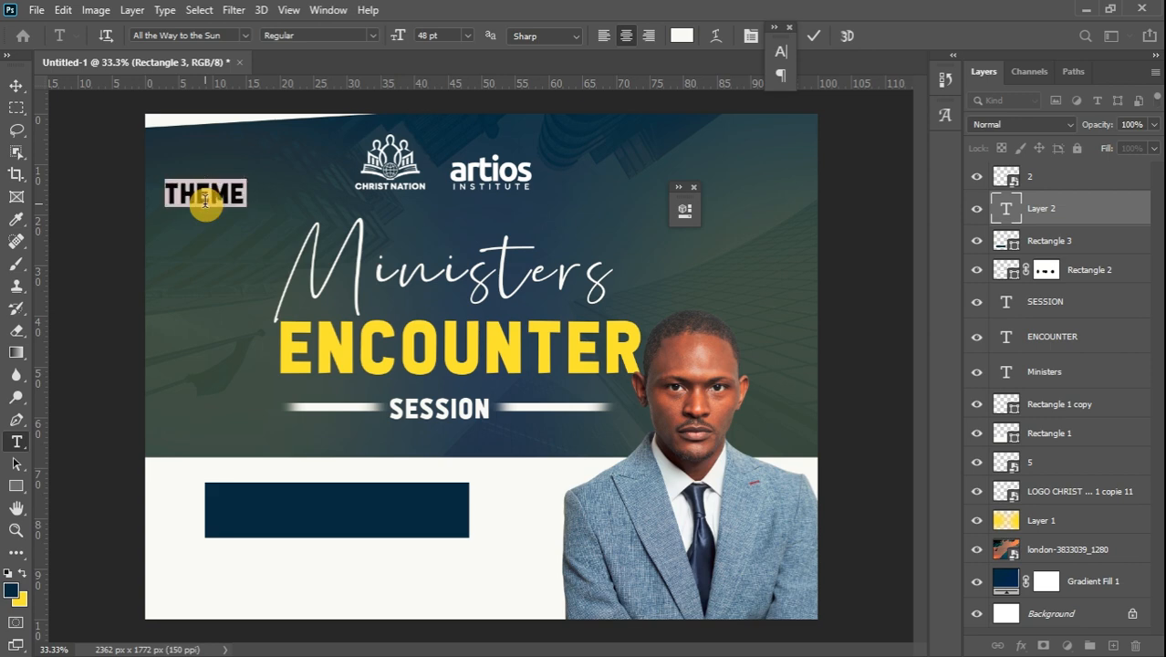
{"action": "left_click", "coordinate": [244, 35]}
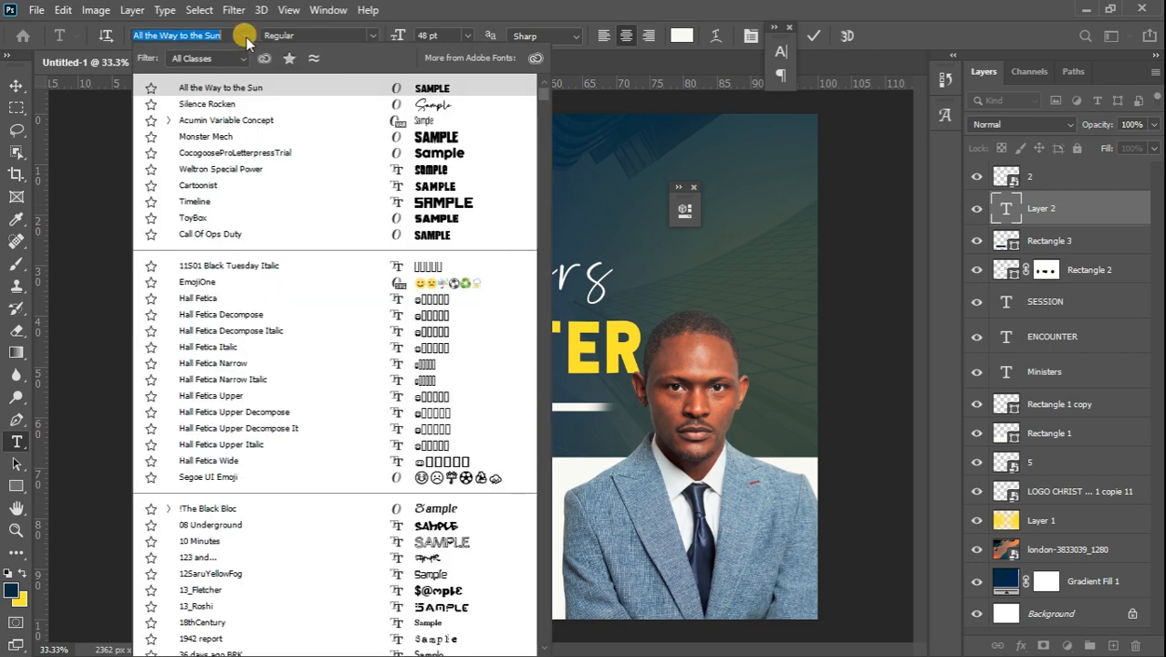
{"action": "left_click", "coordinate": [401, 106]}
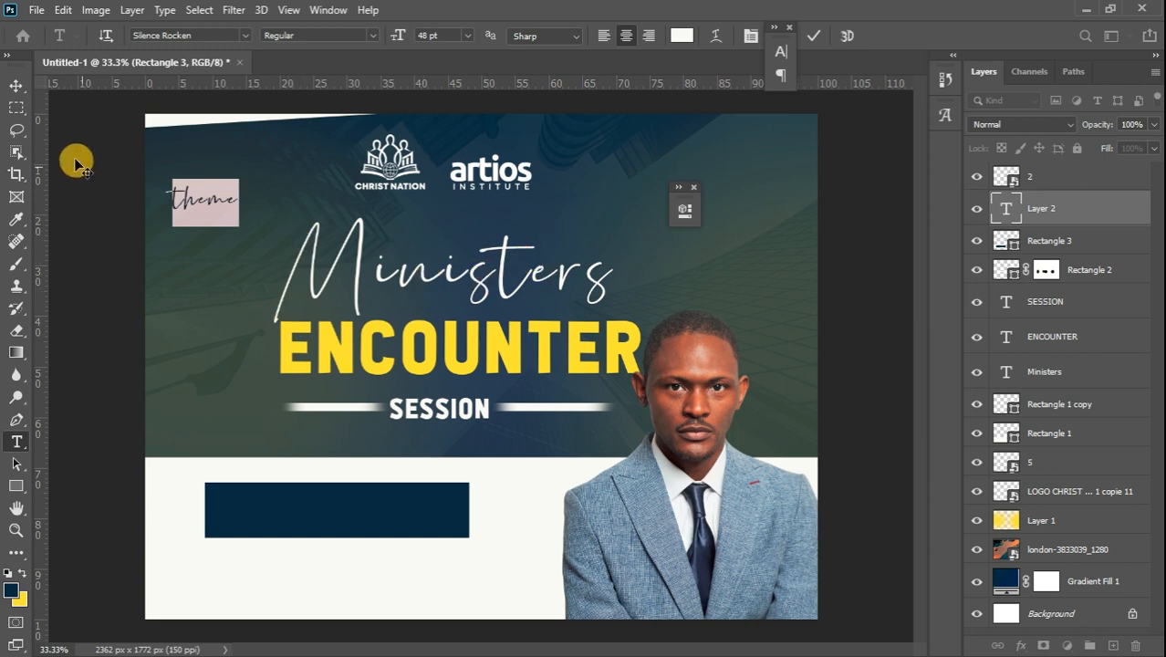
{"action": "left_click", "coordinate": [17, 86]}
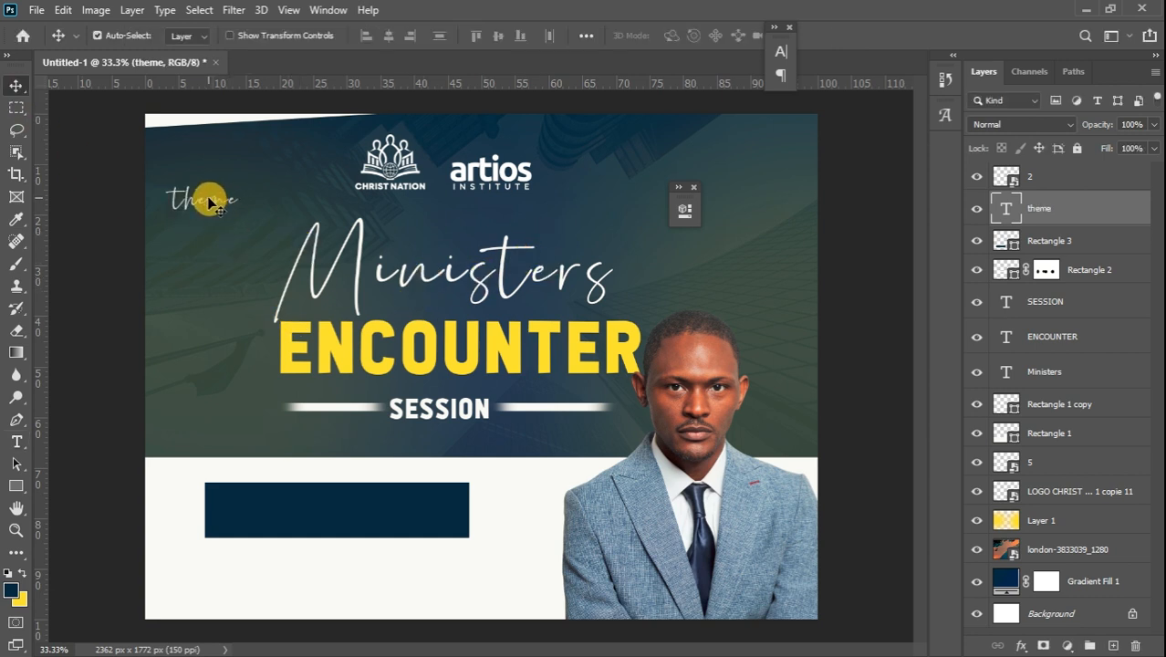
Move the theme text onto the navy box's left end and shrink it to about two-thirds size
{"action": "left_click_drag", "start_coordinate": [209, 200], "coordinate": [254, 513]}
{"action": "key", "text": "ctrl+t"}
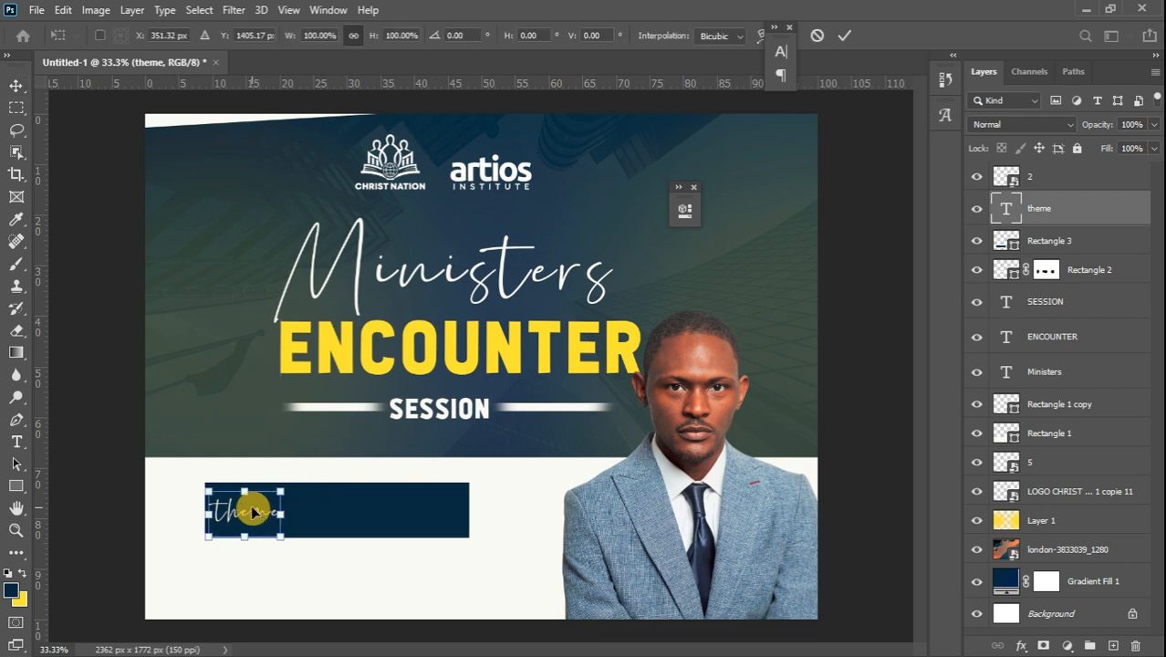
{"action": "left_click_drag", "start_coordinate": [286, 488], "coordinate": [240, 522]}
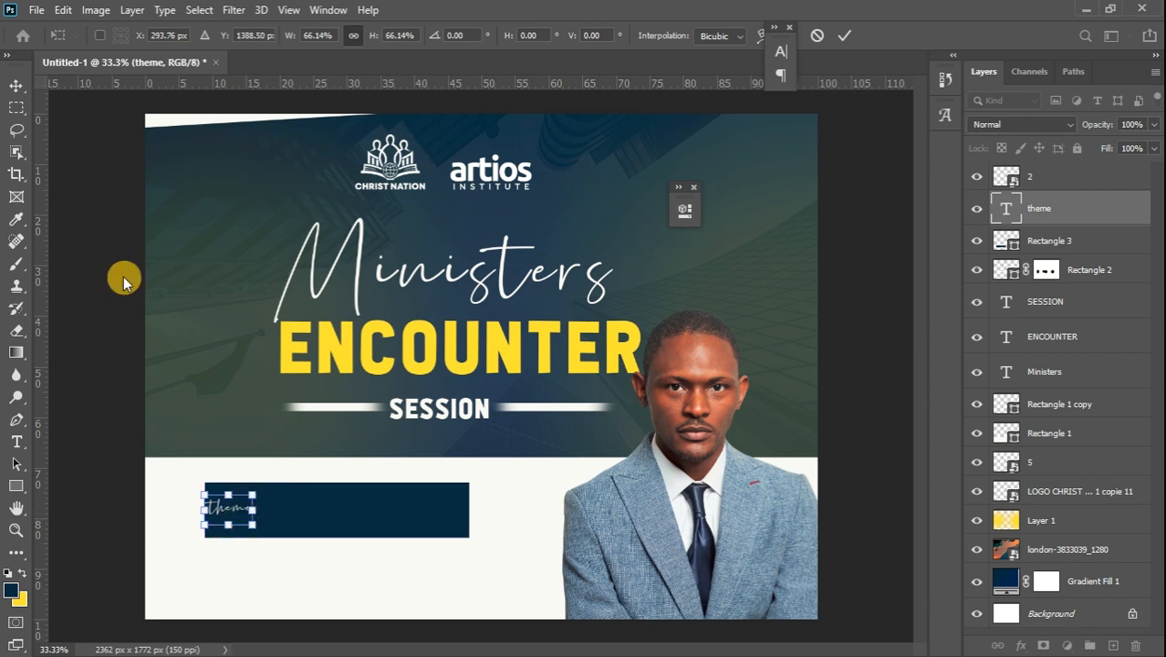
{"action": "left_click", "coordinate": [19, 91]}
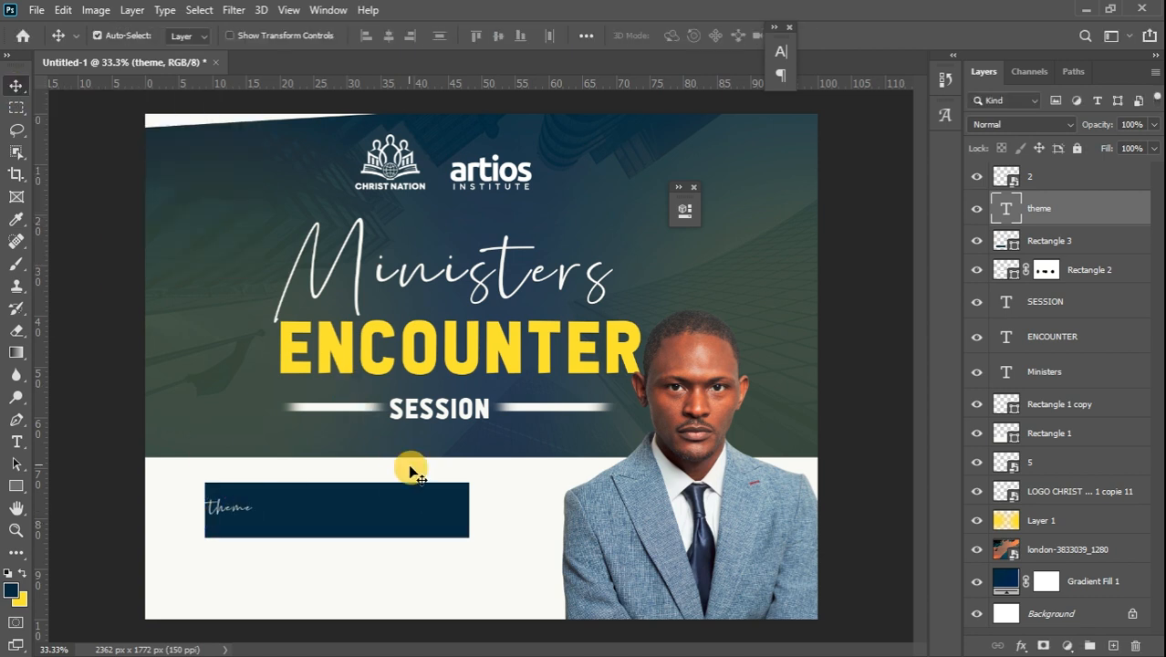
Widen the navy rectangle slightly to the right, then reselect the theme text
{"action": "left_click", "coordinate": [408, 516]}
{"action": "key", "text": "ctrl+t"}
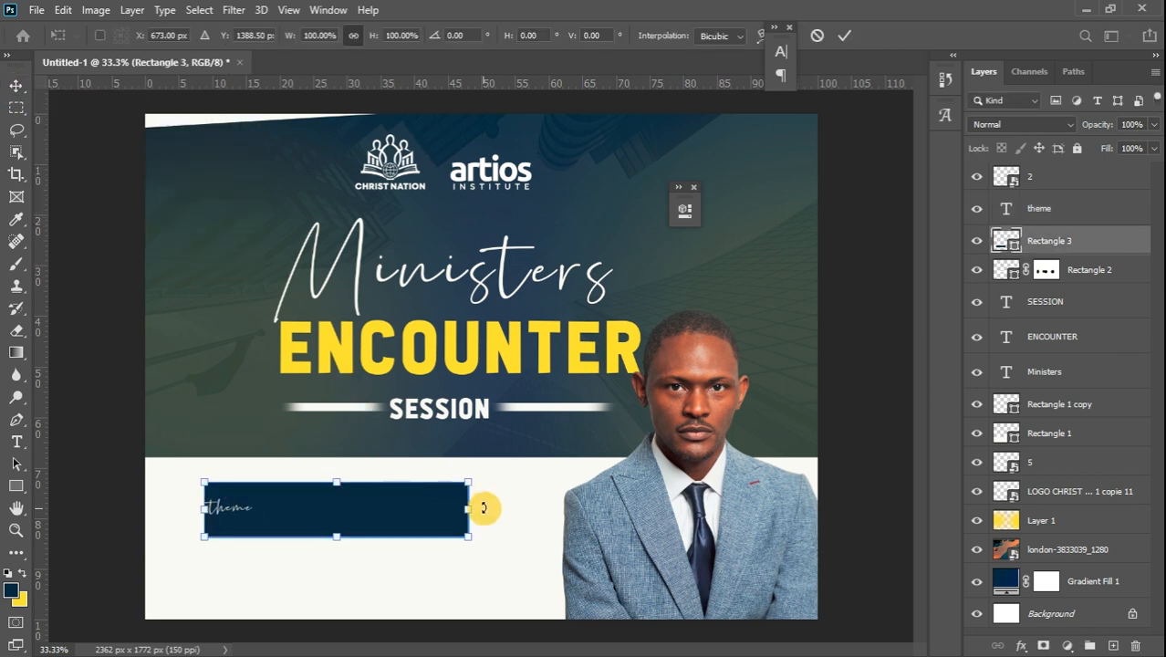
{"action": "left_click_drag", "start_coordinate": [469, 508], "coordinate": [493, 511]}
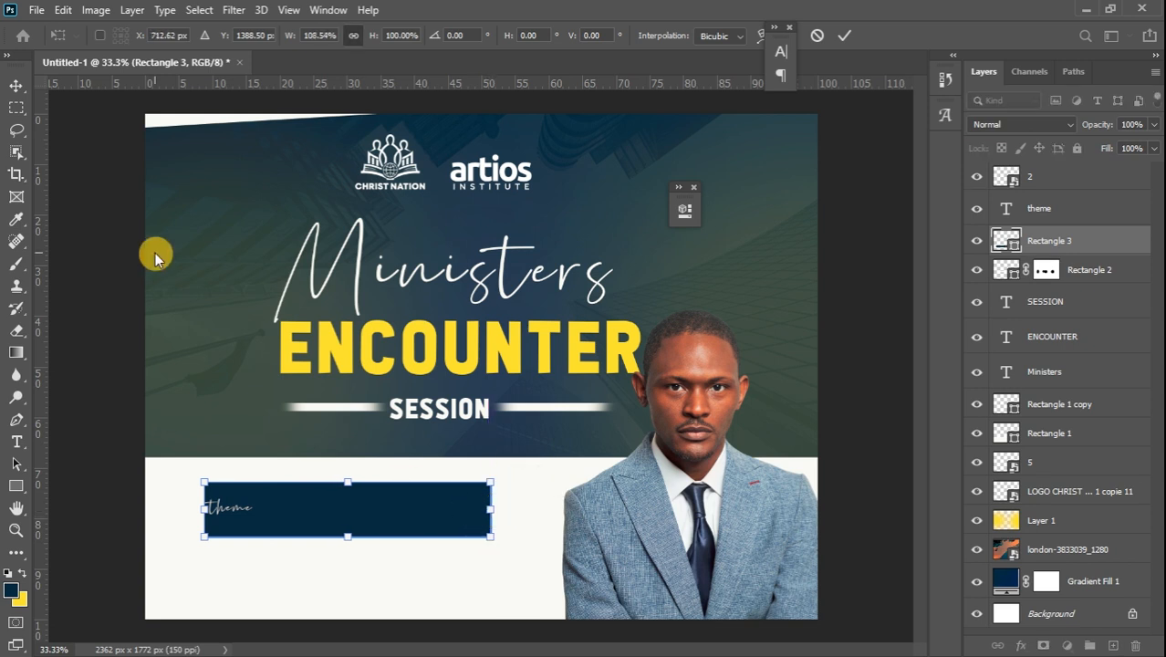
{"action": "left_click", "coordinate": [16, 86]}
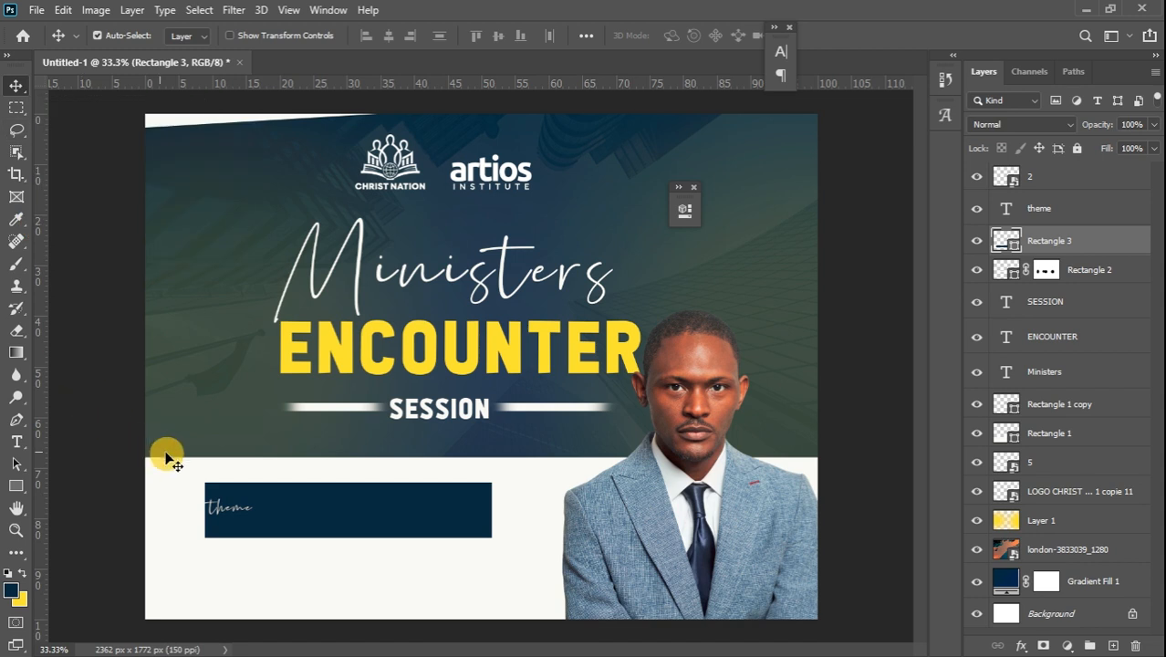
{"action": "left_click", "coordinate": [224, 513]}
{"action": "left_click", "coordinate": [225, 513]}
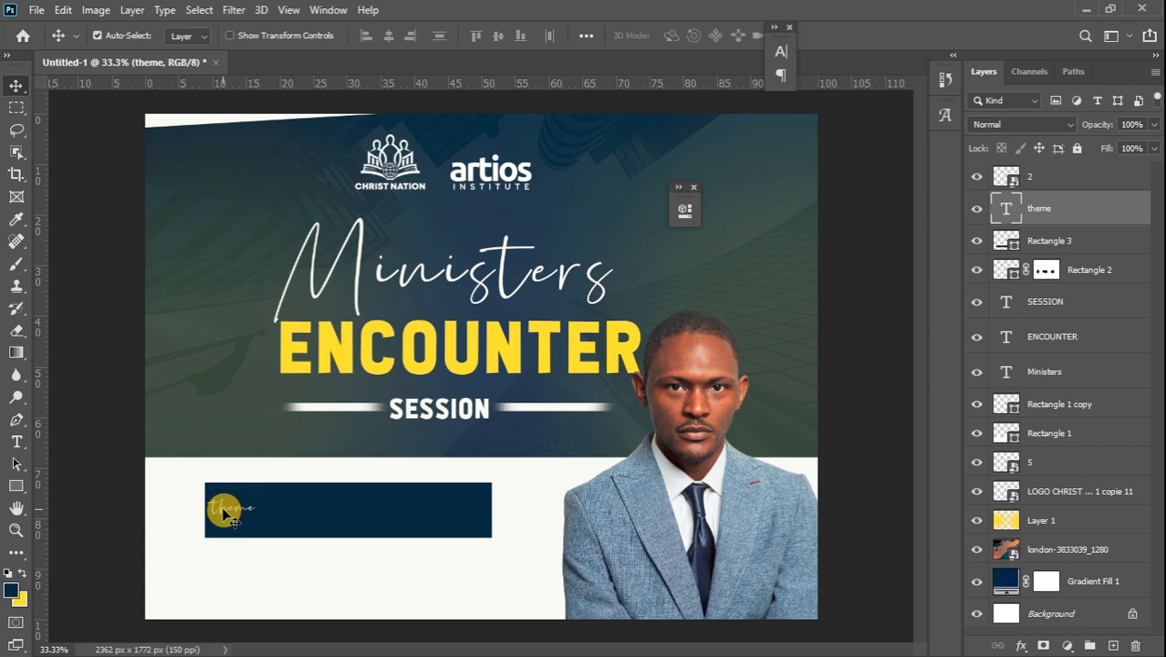
Set the word theme to Montserrat Regular (31.75 pt) and swap yellow into the foreground colour
{"action": "left_click", "coordinate": [15, 442]}
{"action": "left_click", "coordinate": [22, 573]}
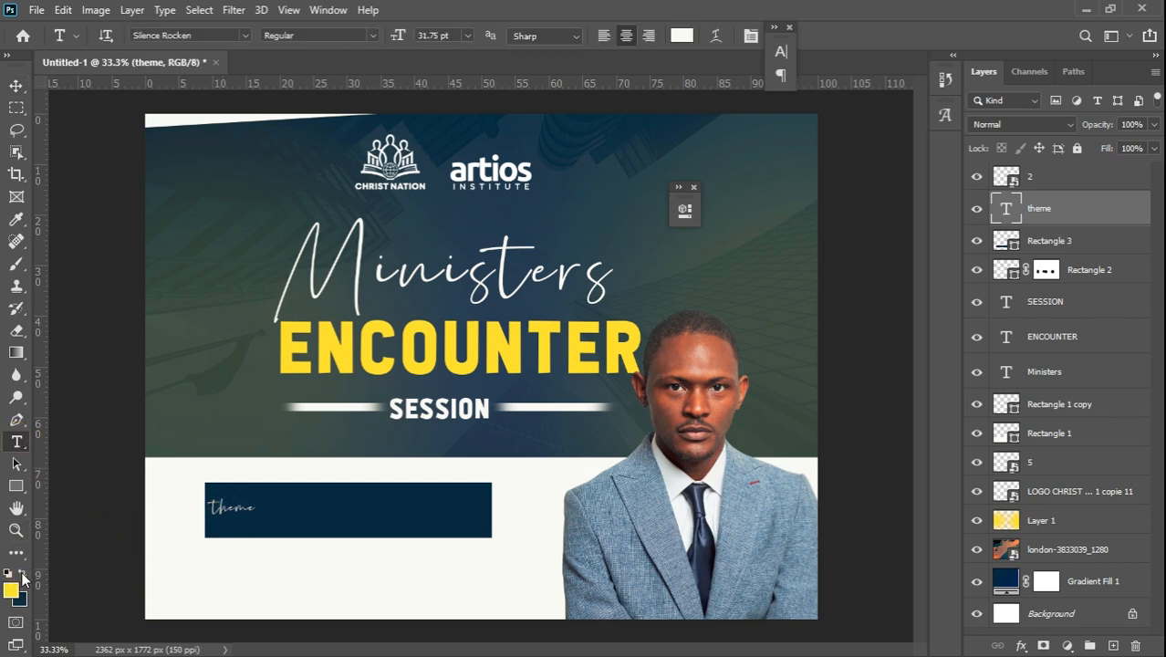
{"action": "left_click", "coordinate": [243, 37]}
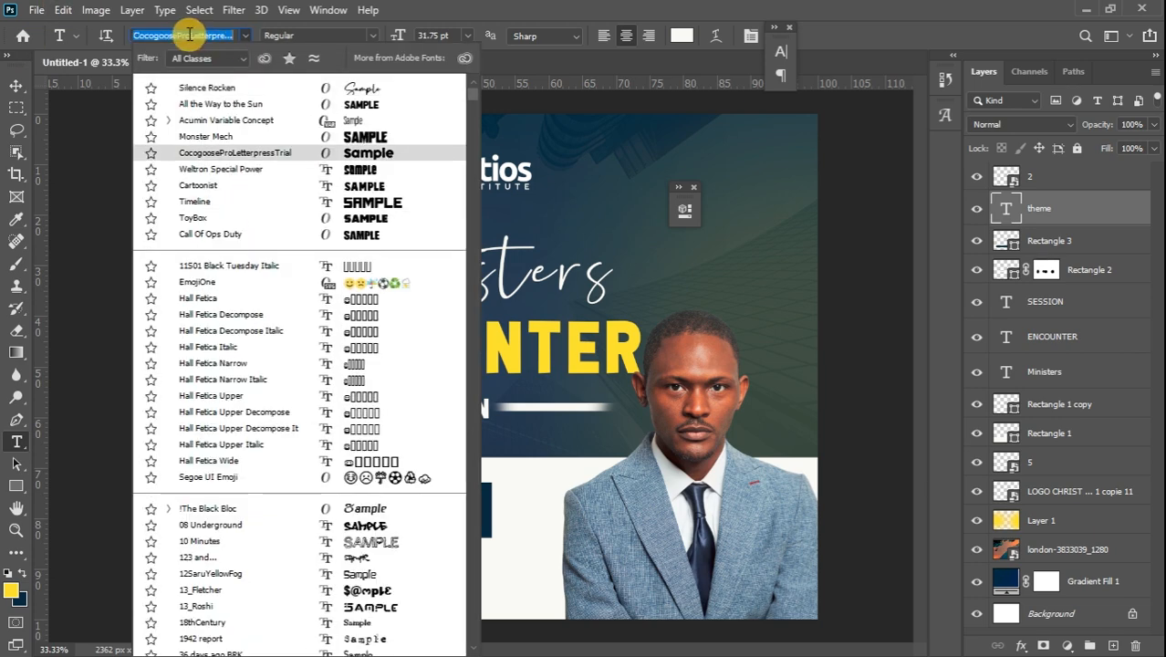
{"action": "type", "text": "mont"}
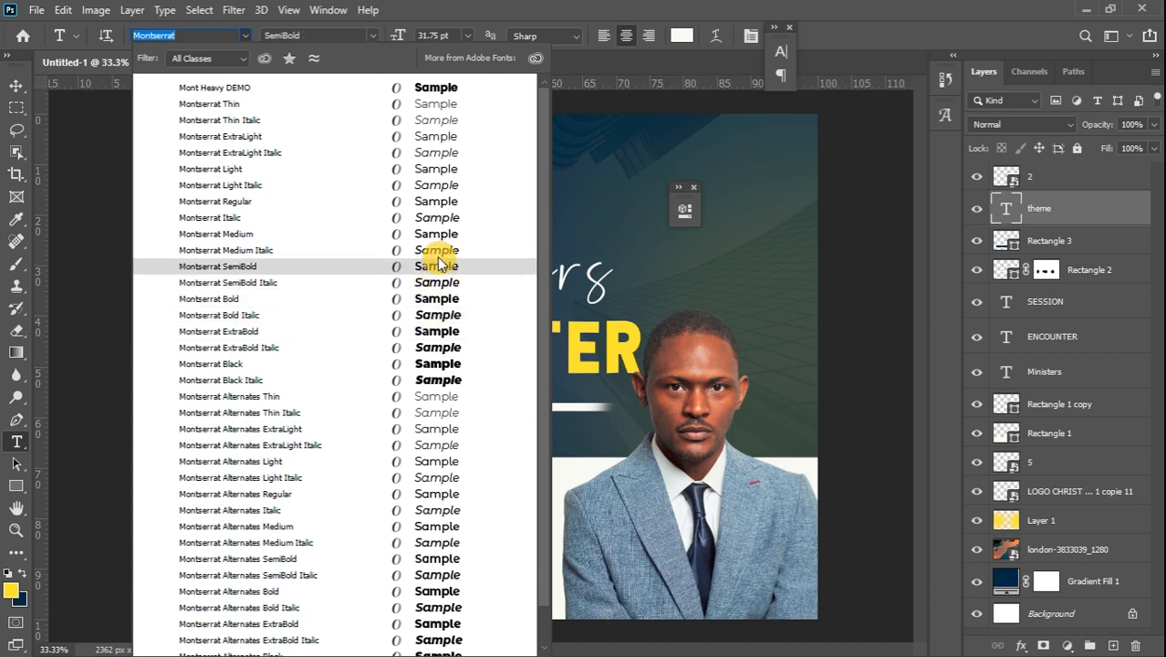
{"action": "left_click", "coordinate": [432, 202]}
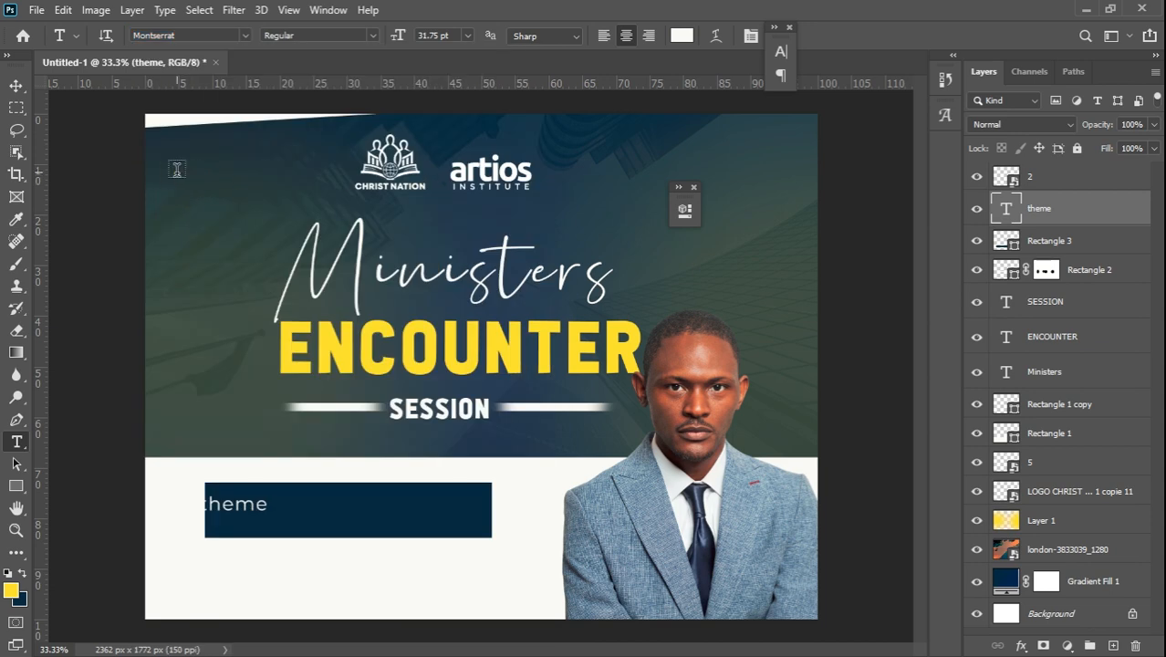
Type the headline 'CHRIST THE BUILDER OF THE THE CHURCH' in a text box, left-aligned on two lines
{"action": "left_click_drag", "start_coordinate": [177, 172], "coordinate": [424, 228]}
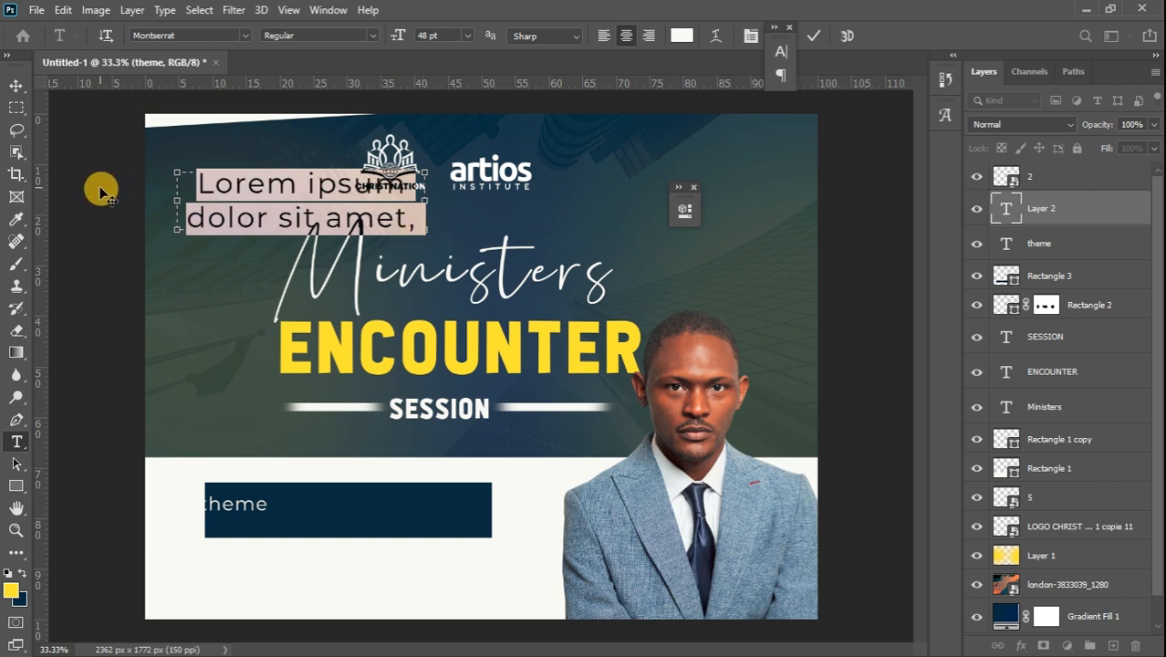
{"action": "type", "text": "ch"}
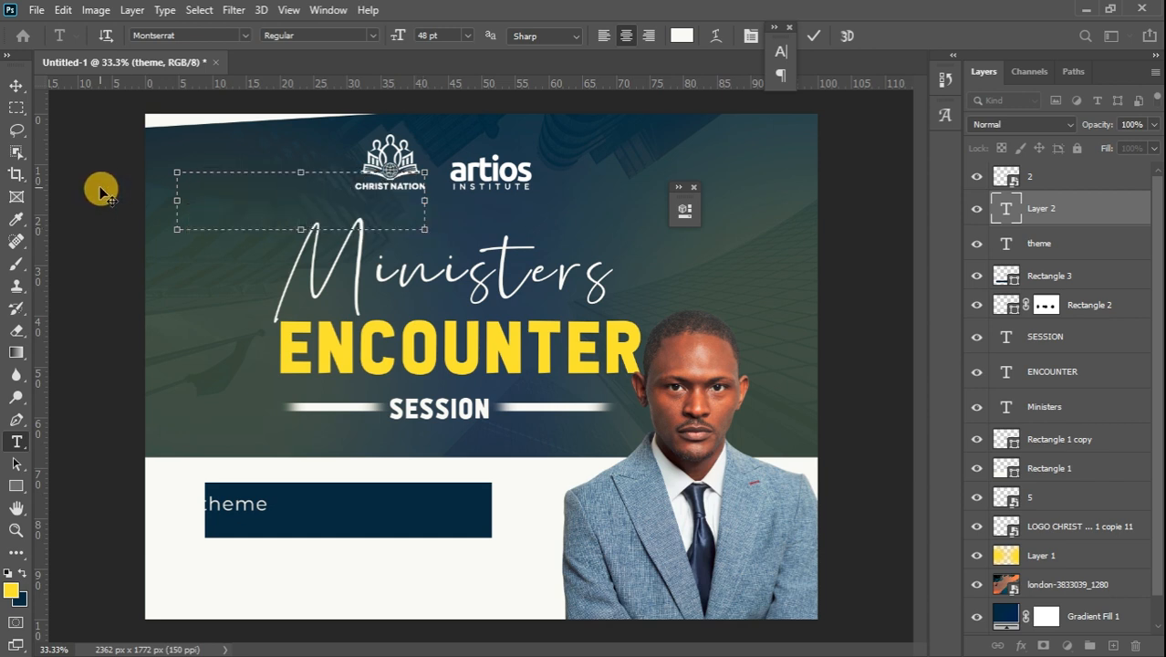
{"action": "type", "text": "RIST"}
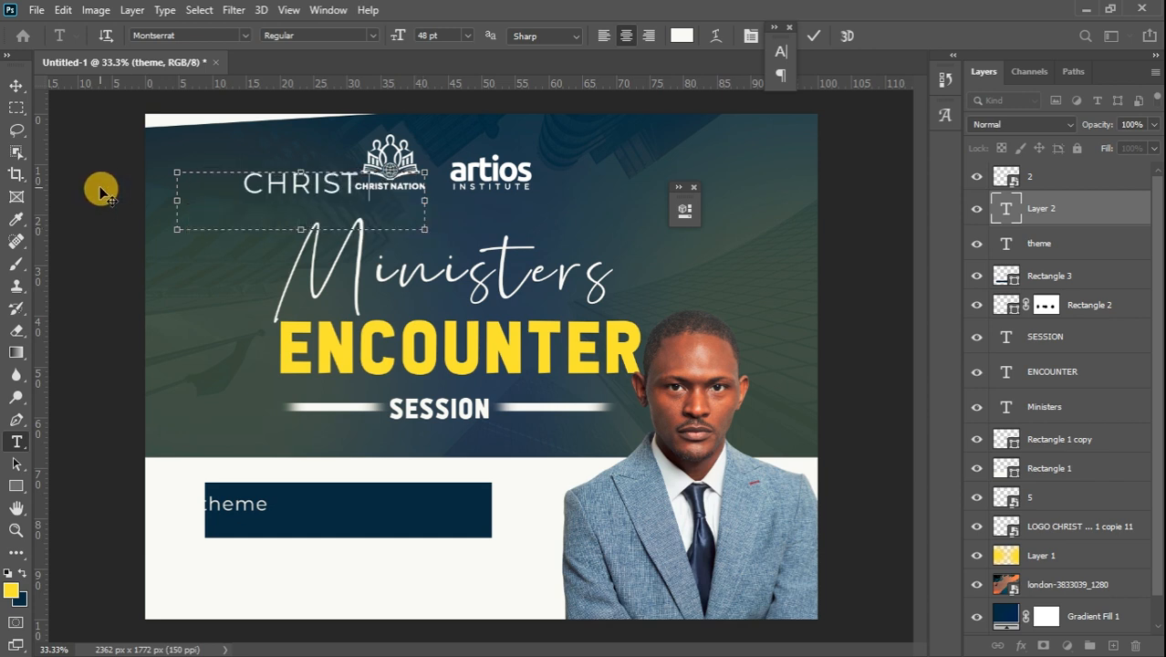
{"action": "type", "text": " THE BUI"}
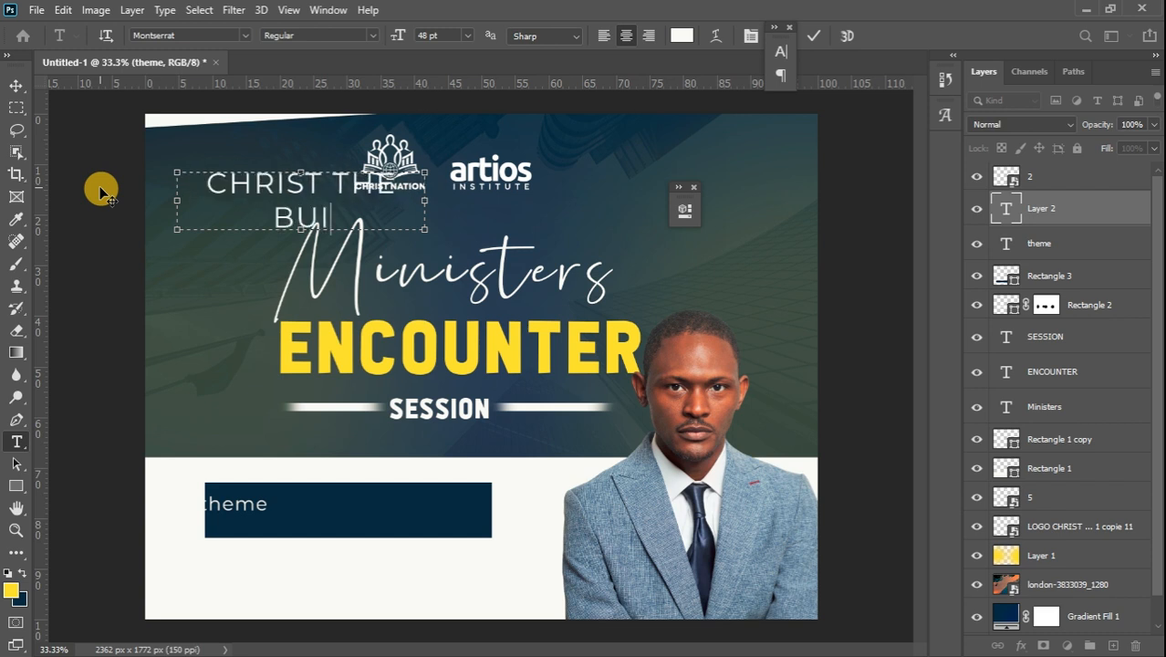
{"action": "type", "text": "LDERO"}
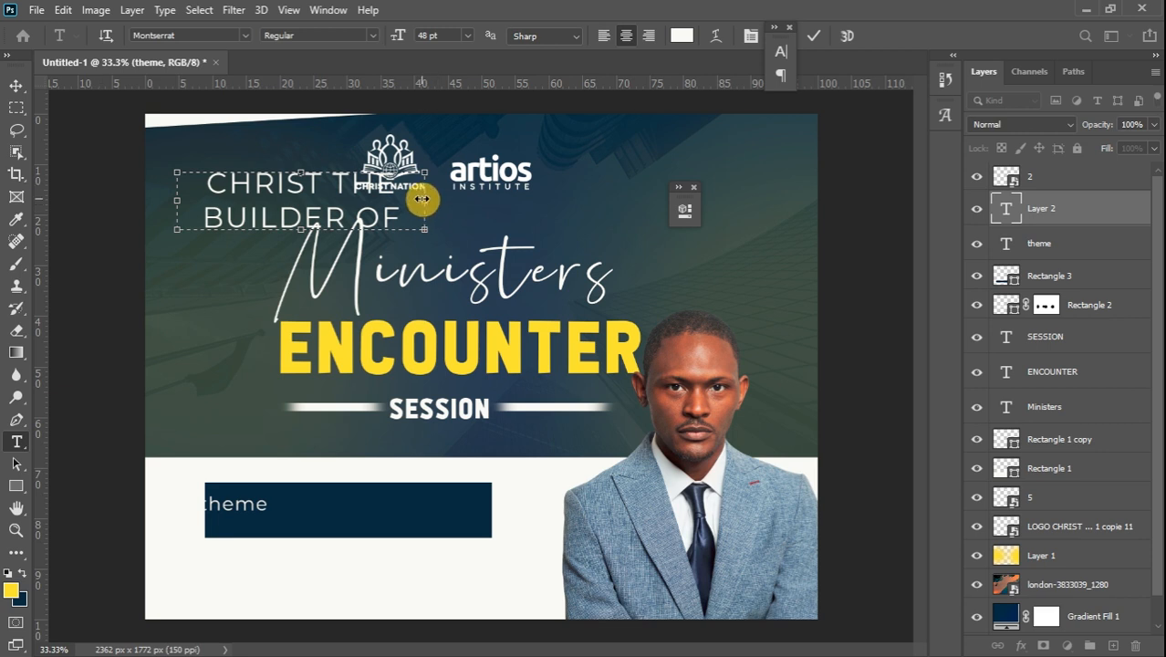
{"action": "left_click_drag", "start_coordinate": [425, 199], "coordinate": [555, 204]}
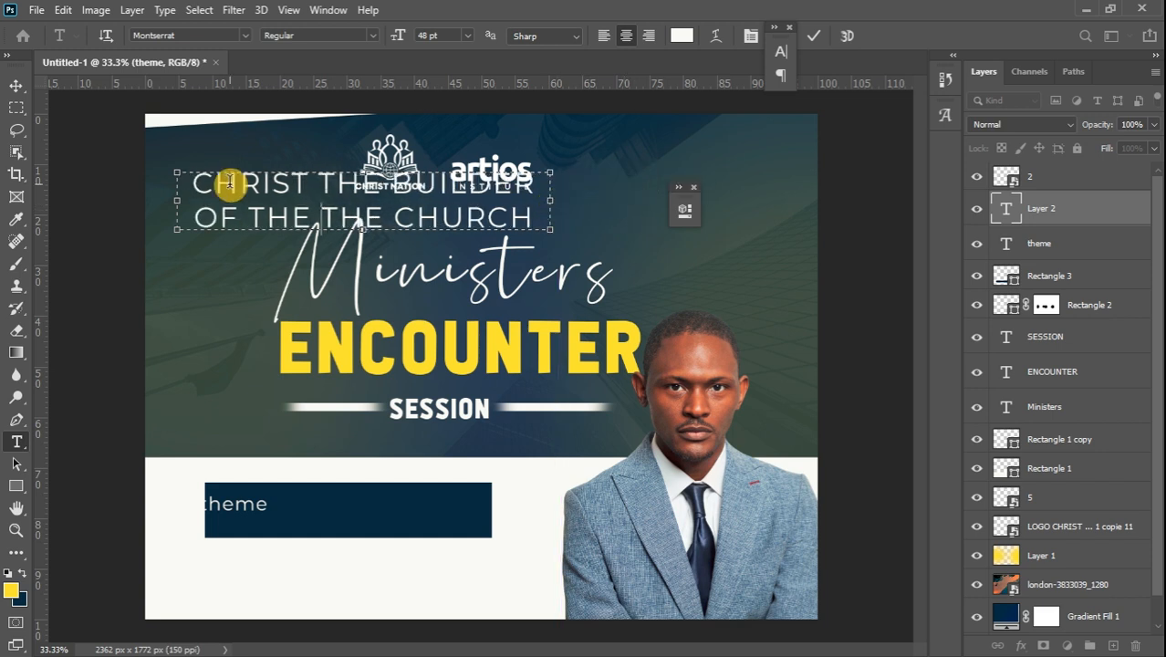
{"action": "key", "text": "ctrl+a"}
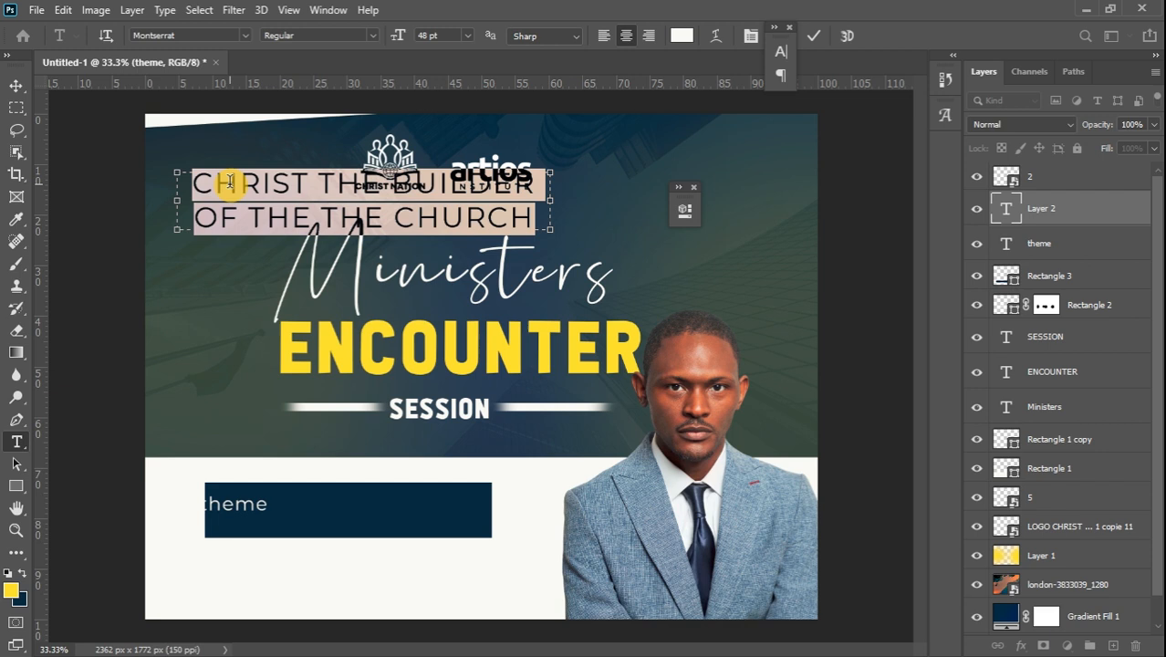
{"action": "left_click", "coordinate": [604, 36]}
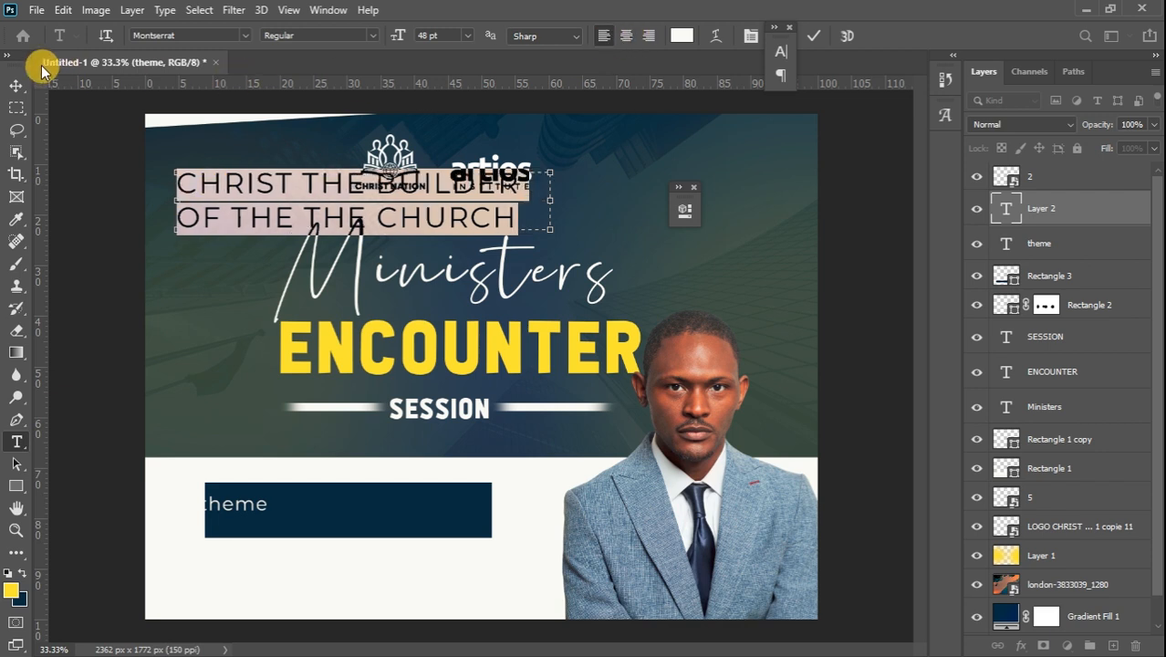
{"action": "left_click", "coordinate": [14, 86]}
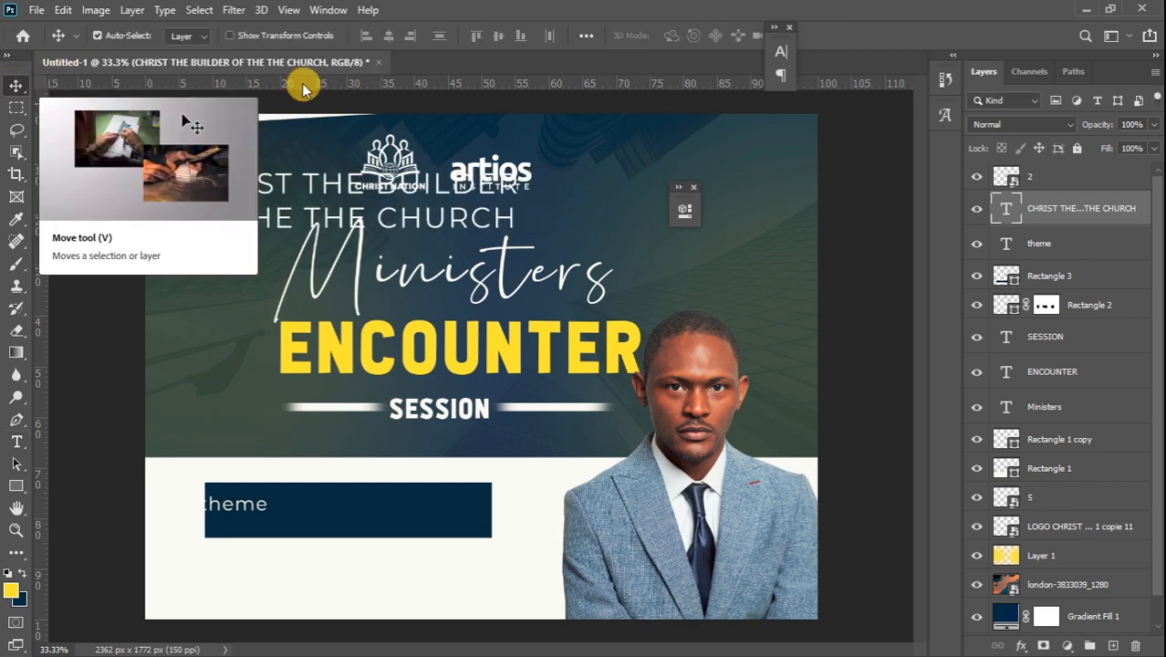
Scale the headline down to about 39% and place it in the navy box beside theme
{"action": "key", "text": "ctrl+t"}
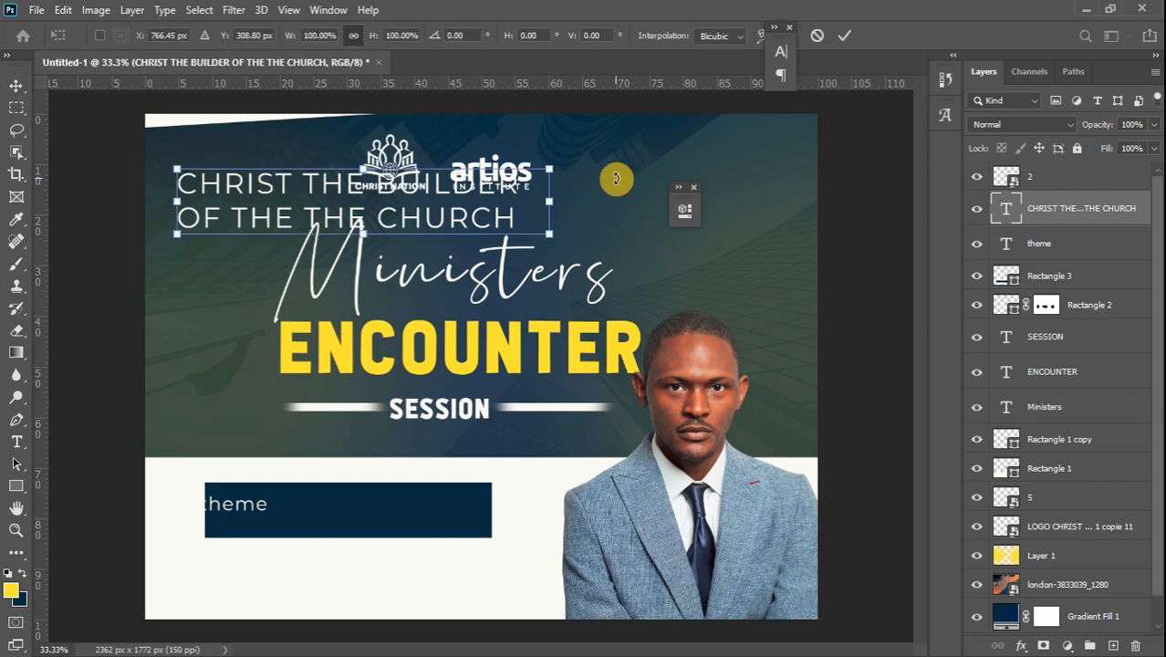
{"action": "left_click_drag", "start_coordinate": [553, 167], "coordinate": [447, 515]}
{"action": "left_click", "coordinate": [17, 80]}
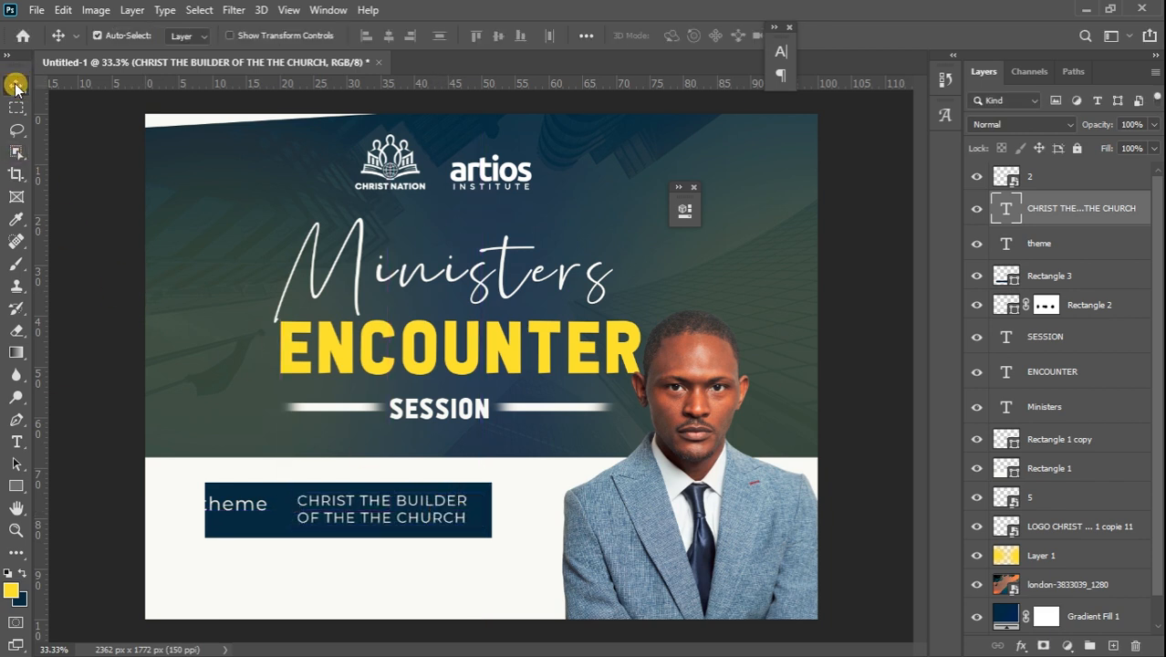
Make the CHRIST THE BUILDER headline Montserrat Bold
{"action": "double_click", "coordinate": [439, 516]}
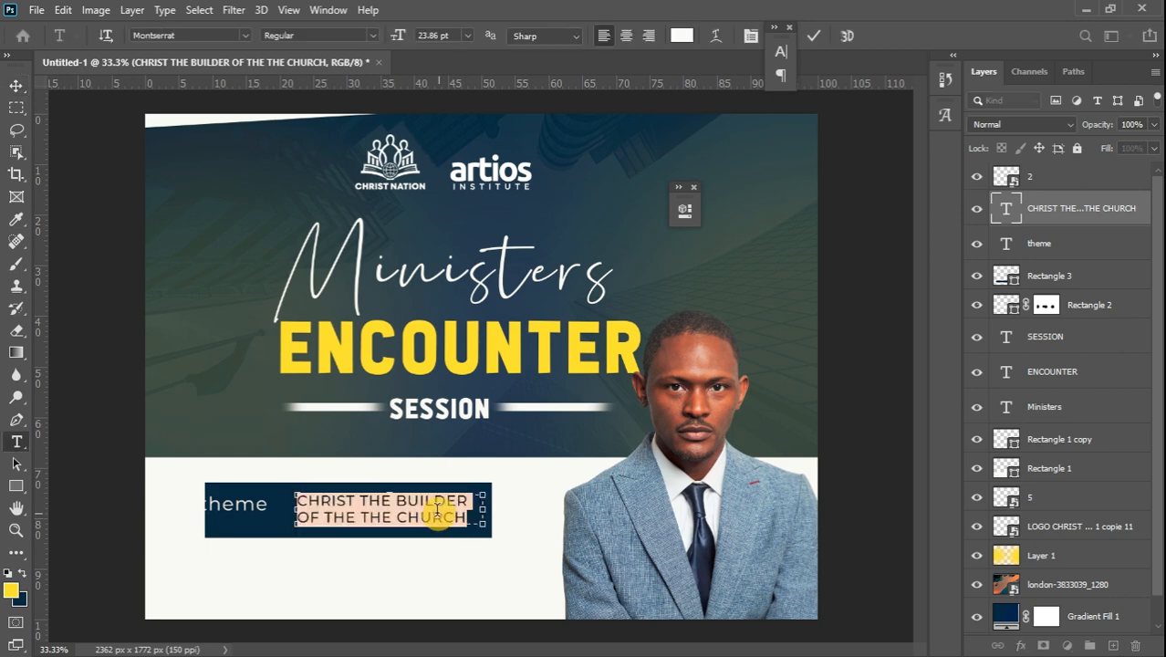
{"action": "left_click", "coordinate": [372, 35]}
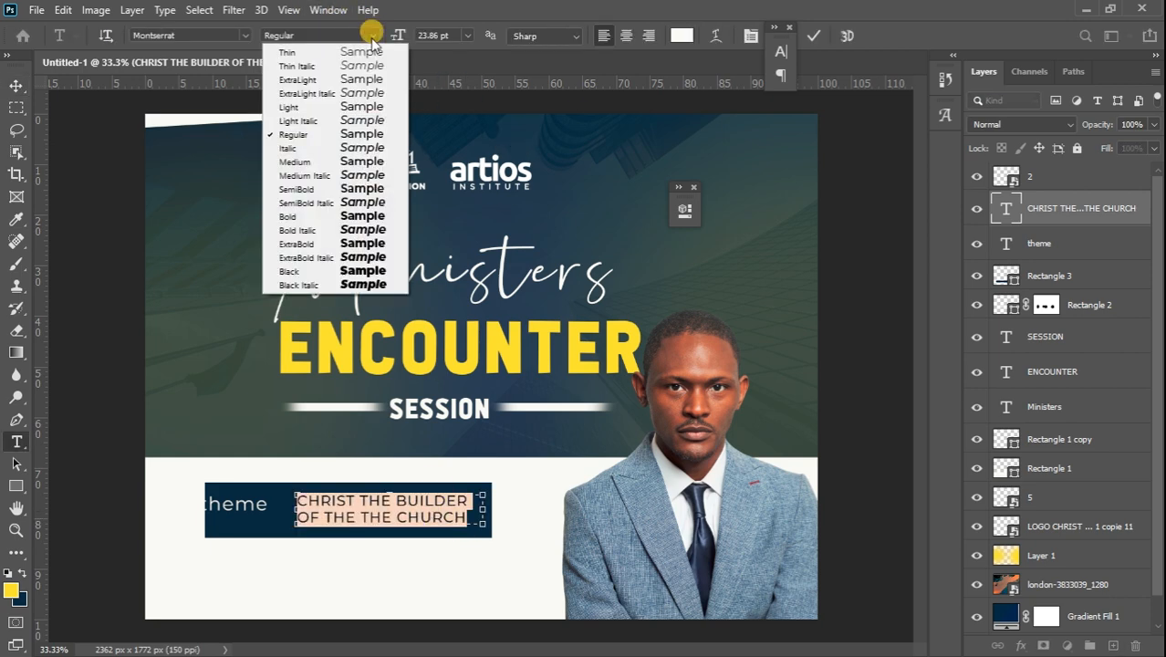
{"action": "left_click", "coordinate": [377, 225]}
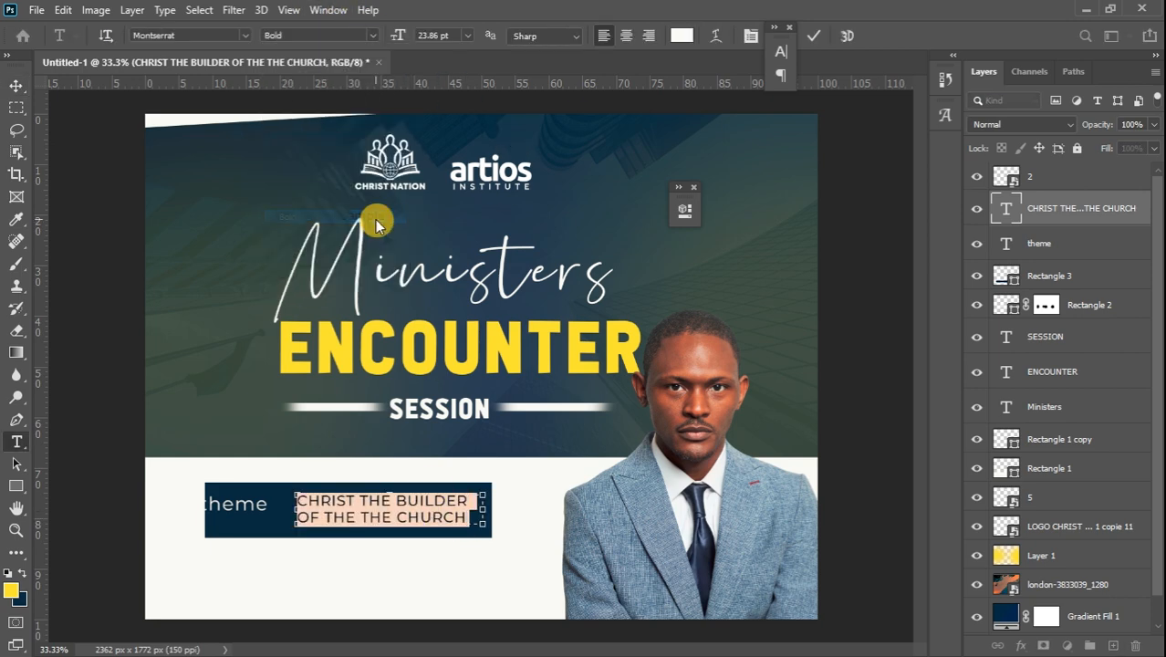
{"action": "left_click", "coordinate": [17, 86]}
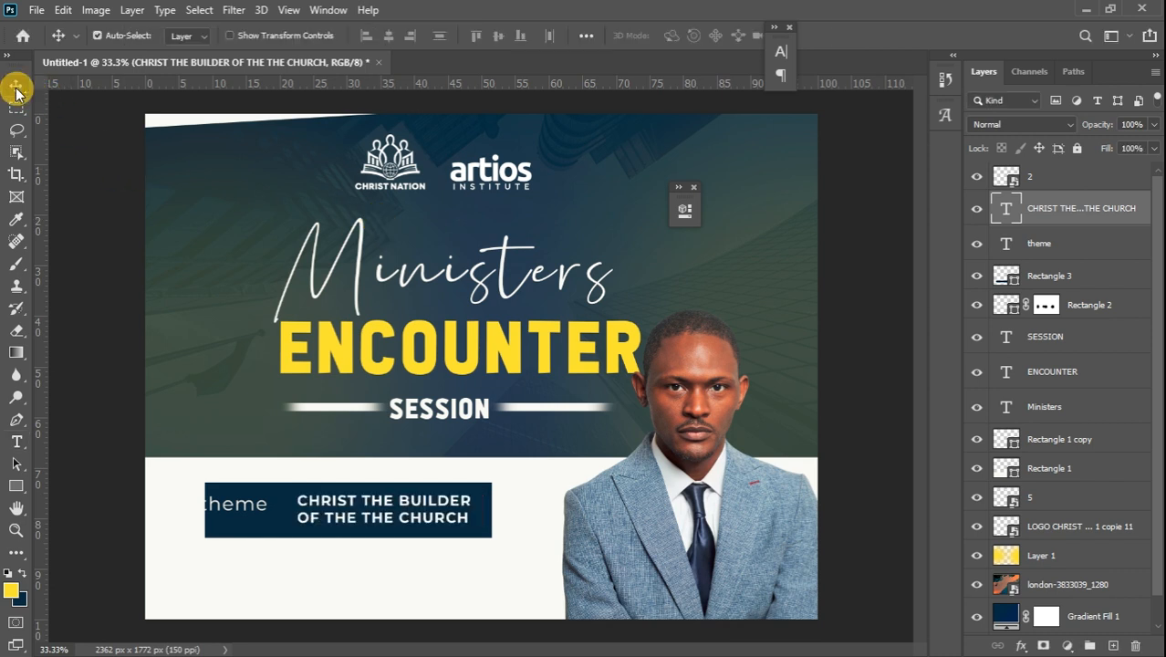
Change theme back to the Silence Rocken script font and nudge it slightly right
{"action": "double_click", "coordinate": [240, 503]}
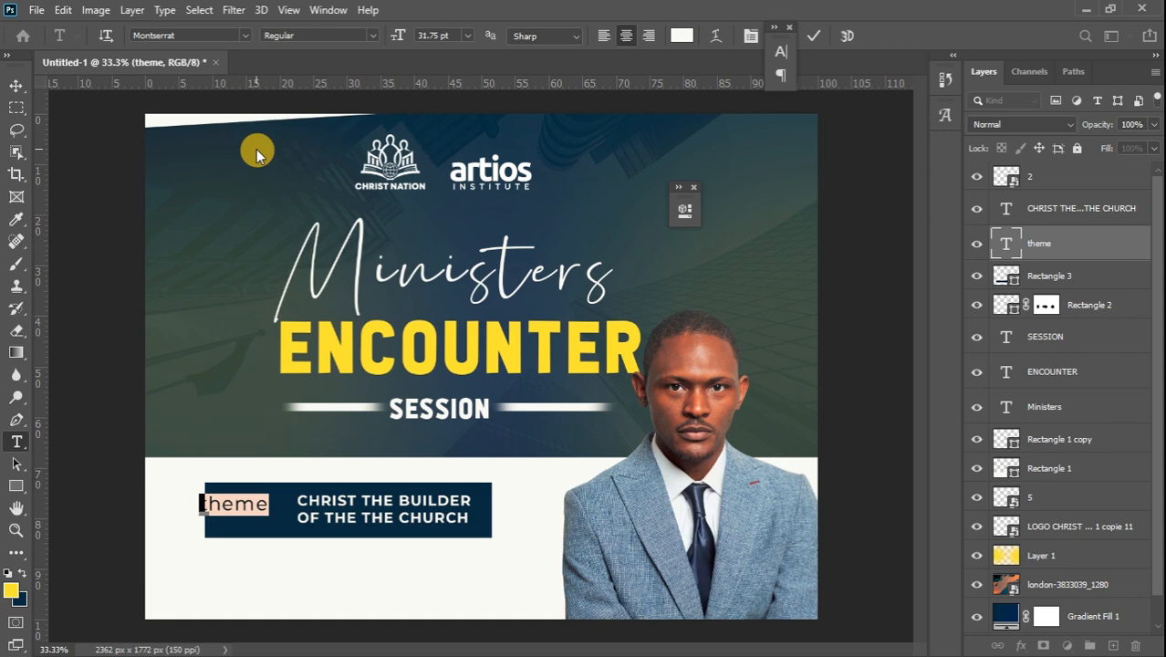
{"action": "left_click", "coordinate": [245, 37]}
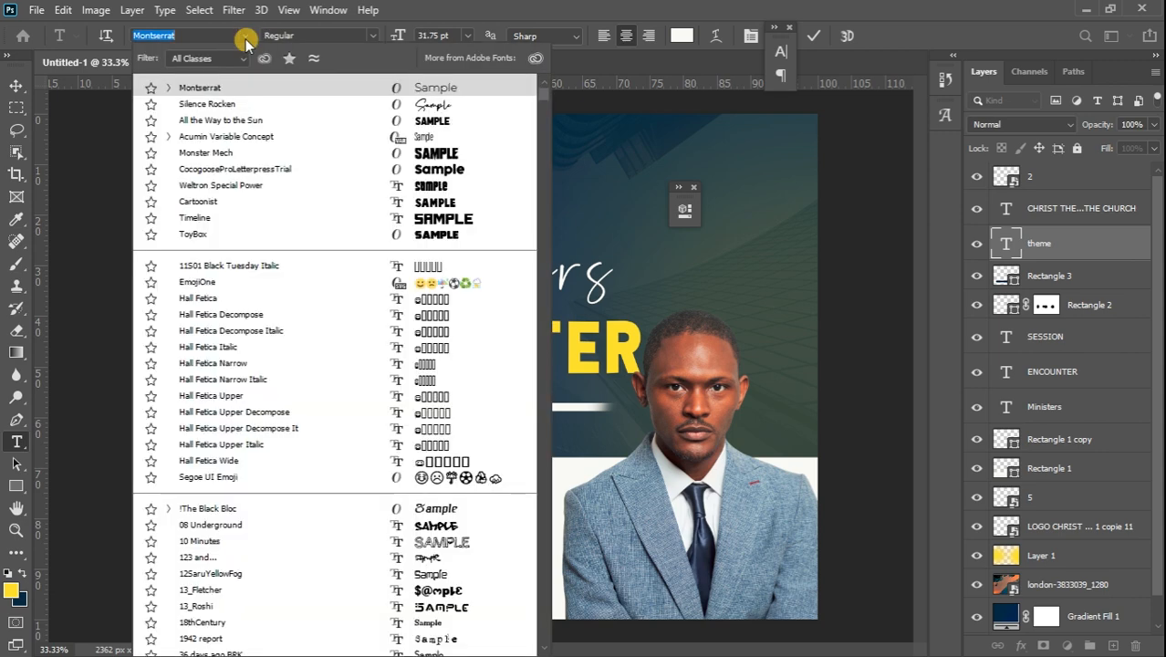
{"action": "left_click", "coordinate": [248, 106]}
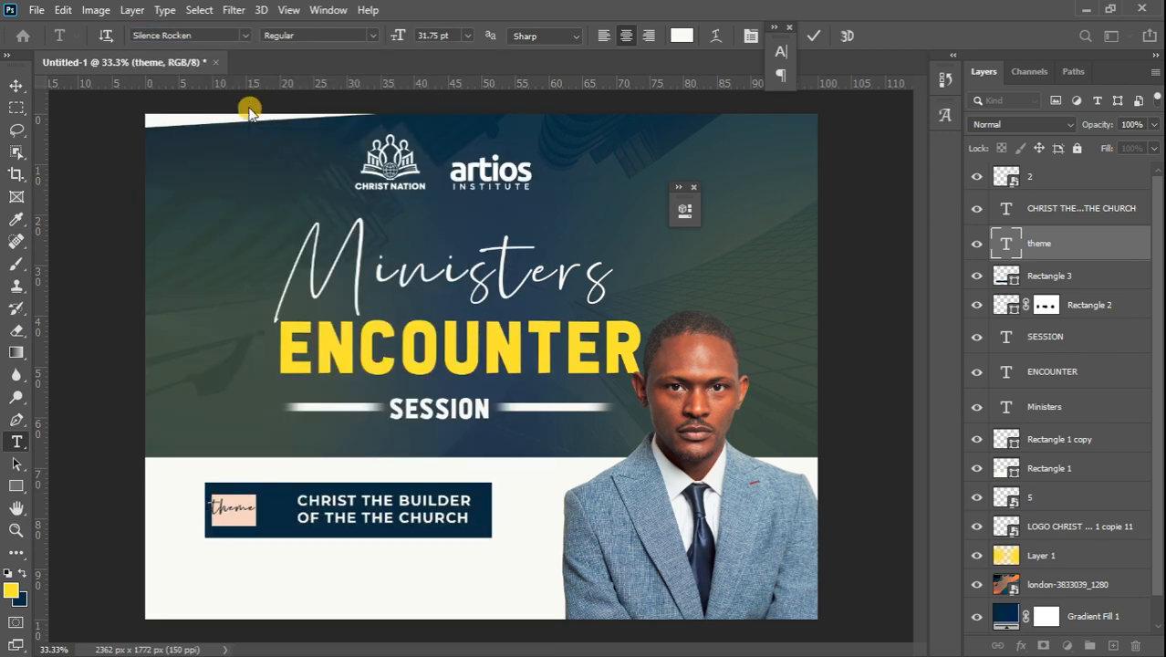
{"action": "left_click", "coordinate": [17, 85]}
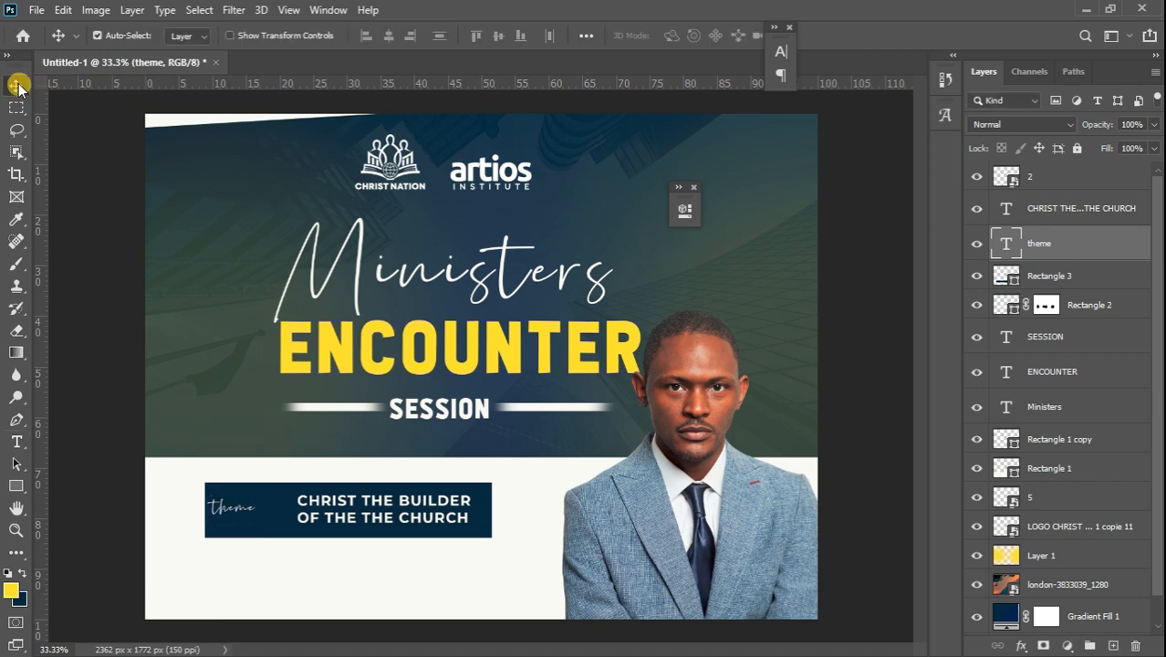
{"action": "key", "text": "shift+Right"}
{"action": "key", "text": "shift+Right"}
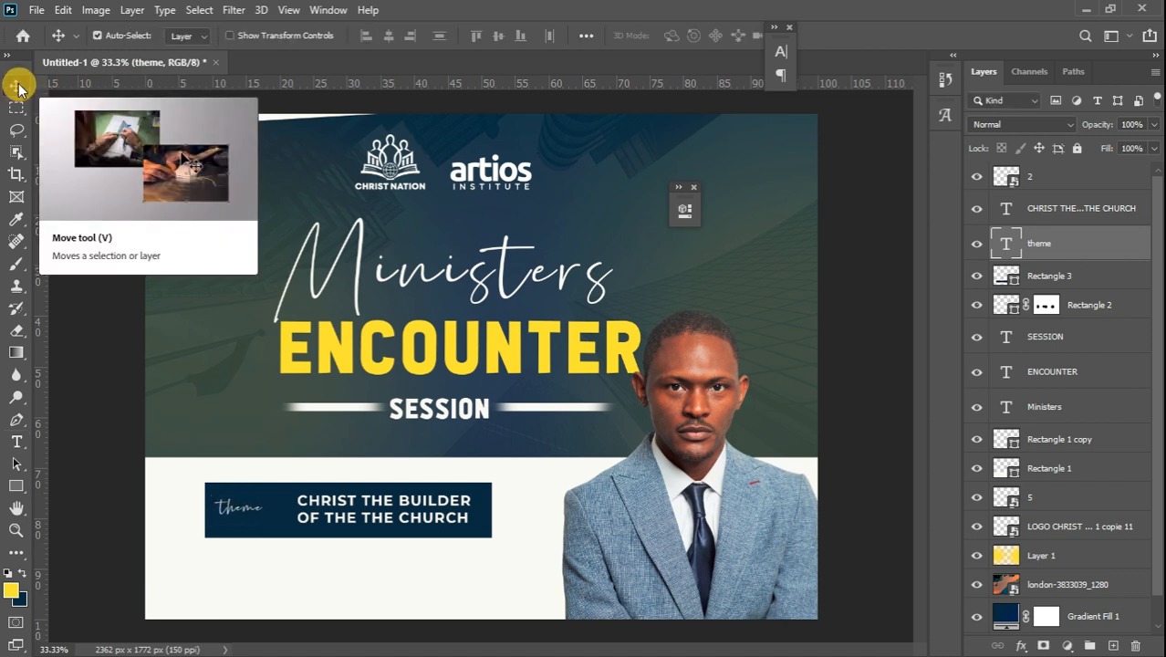
Colour the CHRIST THE BUILDER headline yellow
{"action": "left_click", "coordinate": [382, 518]}
{"action": "double_click", "coordinate": [381, 517]}
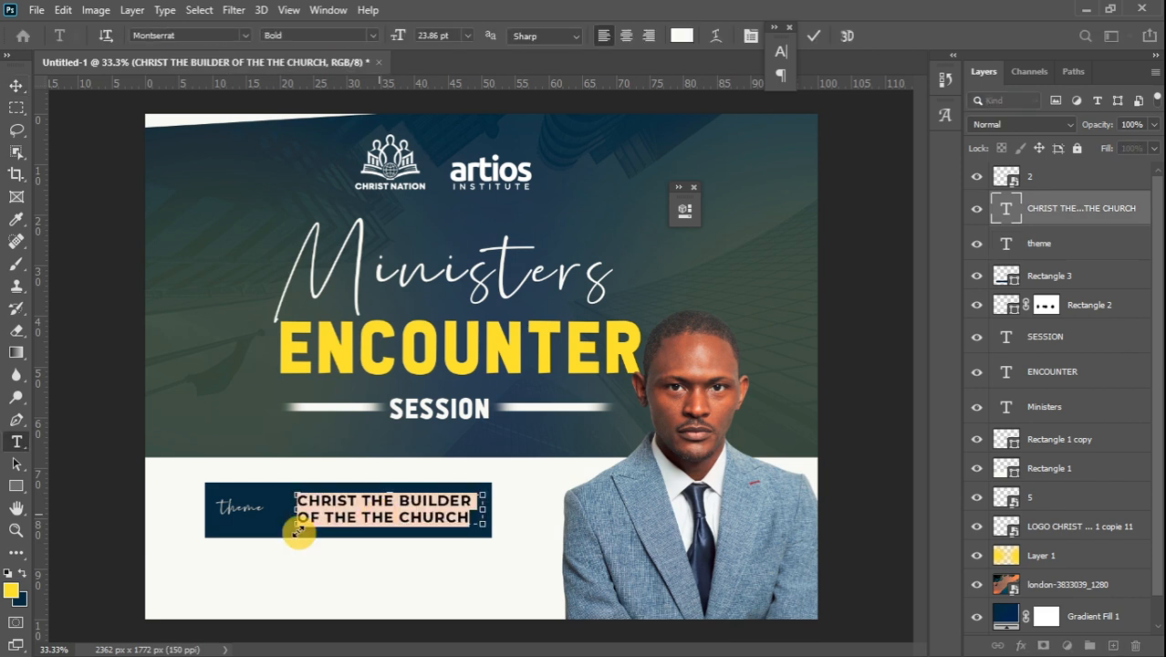
{"action": "double_click", "coordinate": [21, 574]}
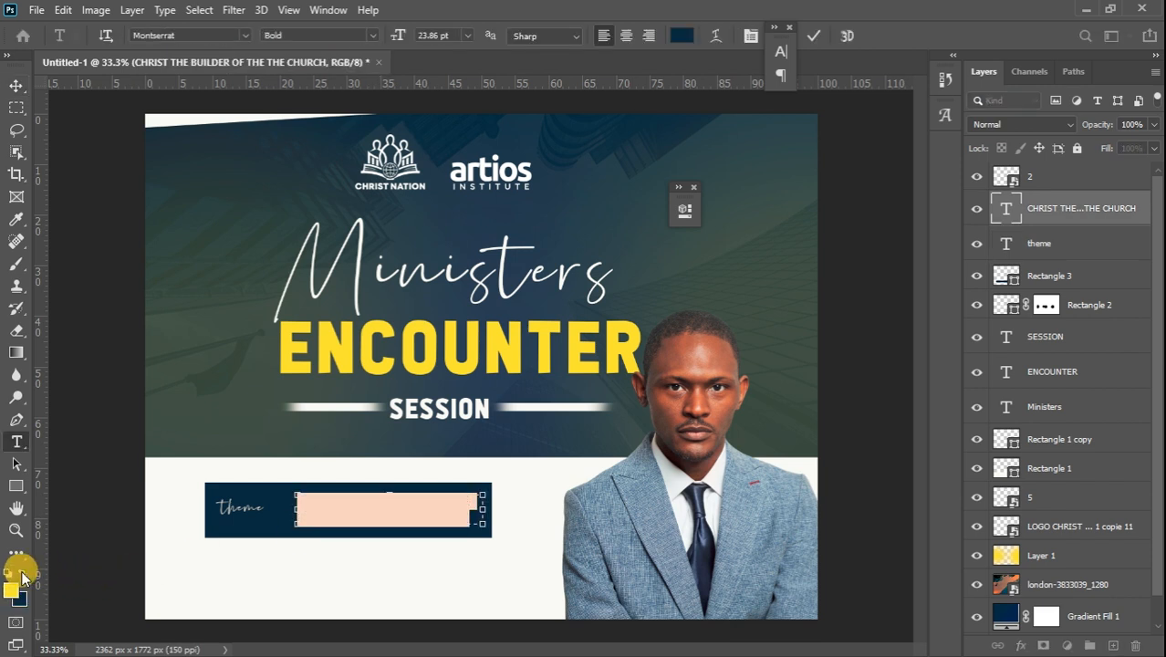
{"action": "left_click", "coordinate": [16, 82]}
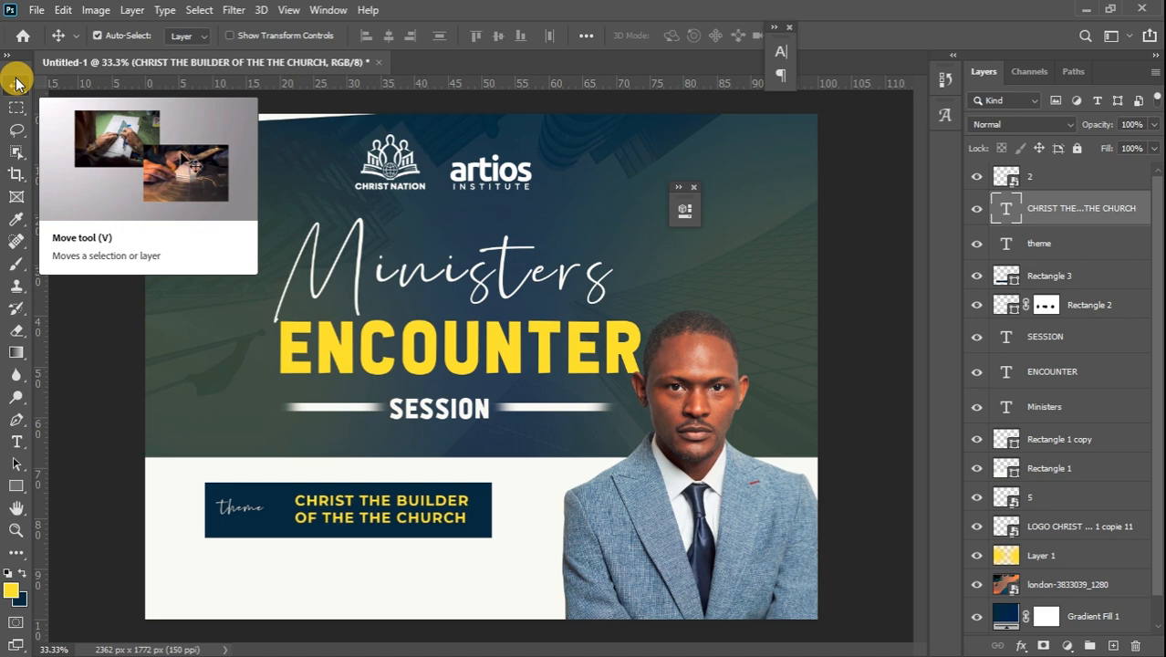
Turn on Faux Bold for the theme text in the Character panel, keeping it lowercase
{"action": "double_click", "coordinate": [233, 507]}
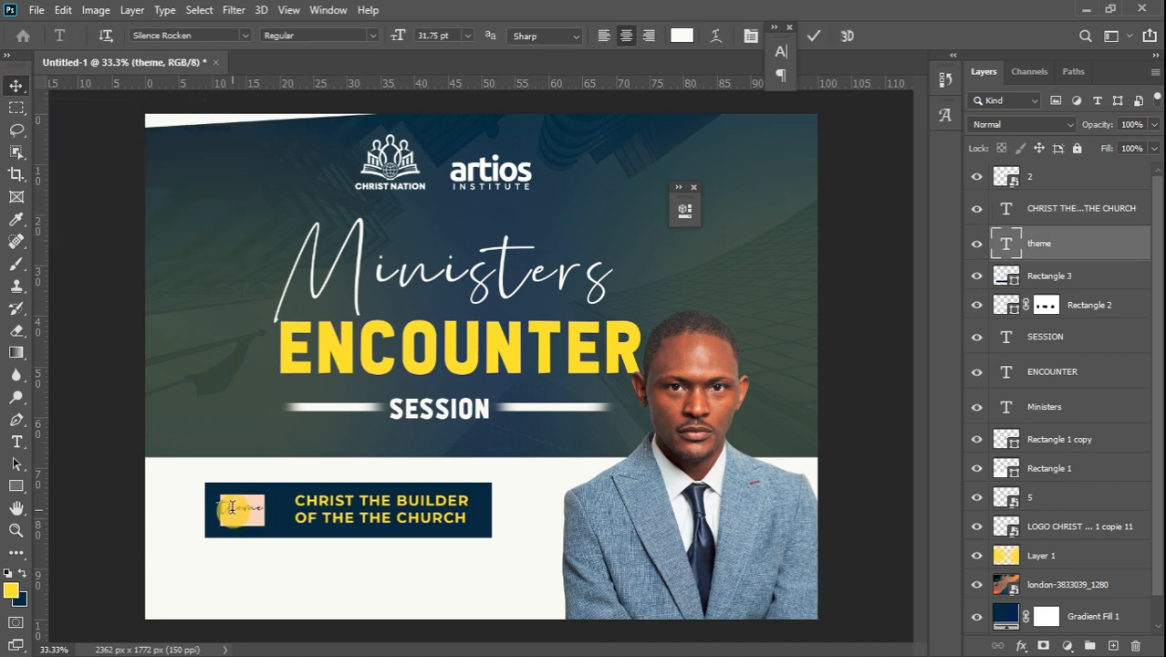
{"action": "key", "text": "ctrl+t"}
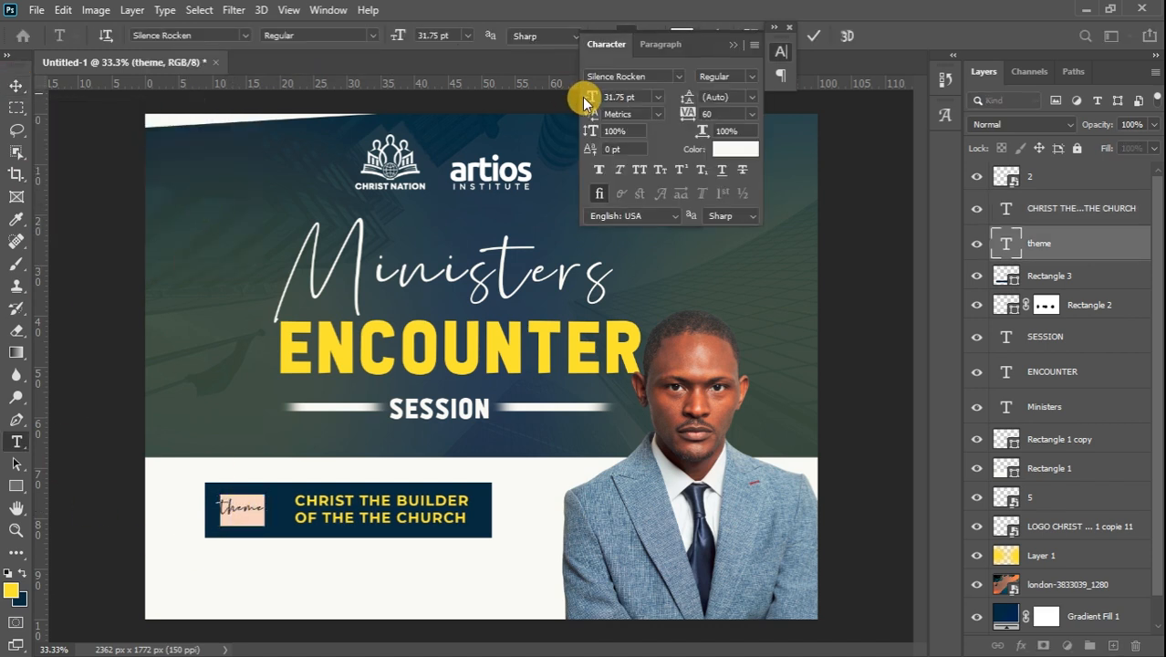
{"action": "left_click", "coordinate": [639, 170]}
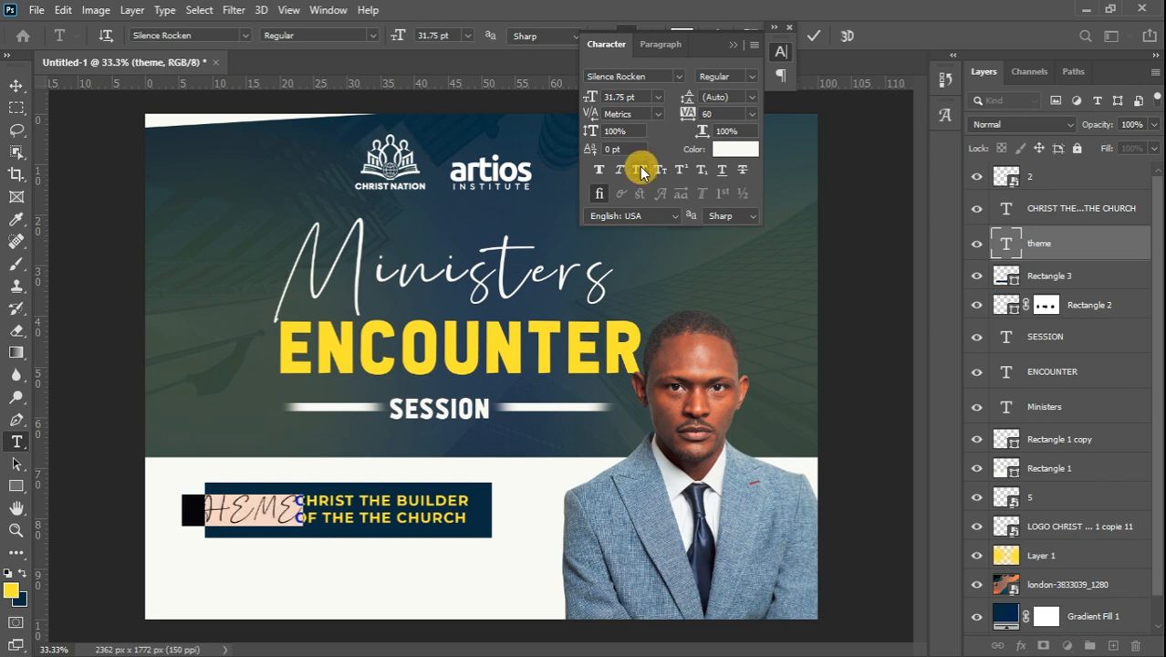
{"action": "left_click", "coordinate": [641, 171]}
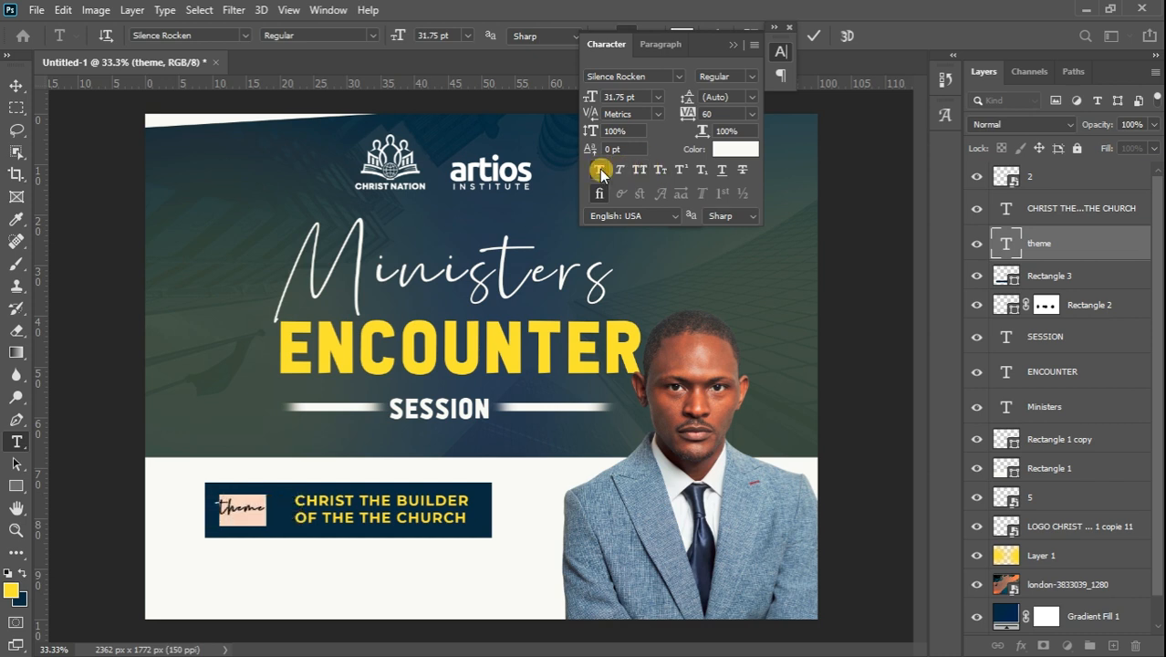
{"action": "left_click", "coordinate": [599, 168]}
{"action": "left_click", "coordinate": [15, 85]}
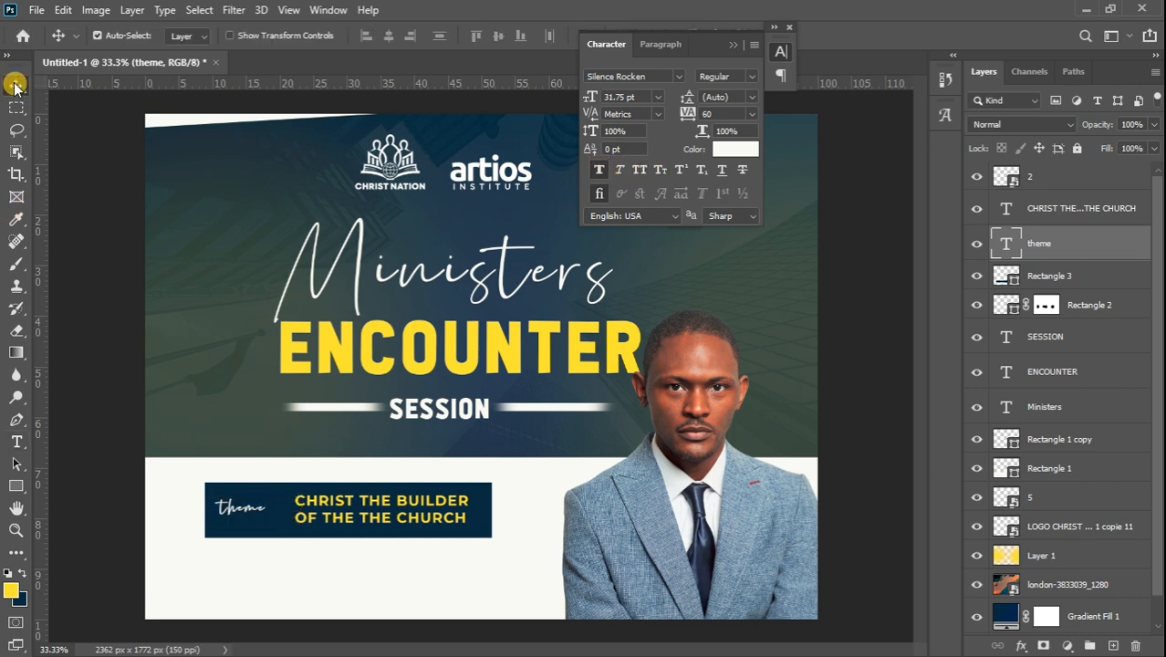
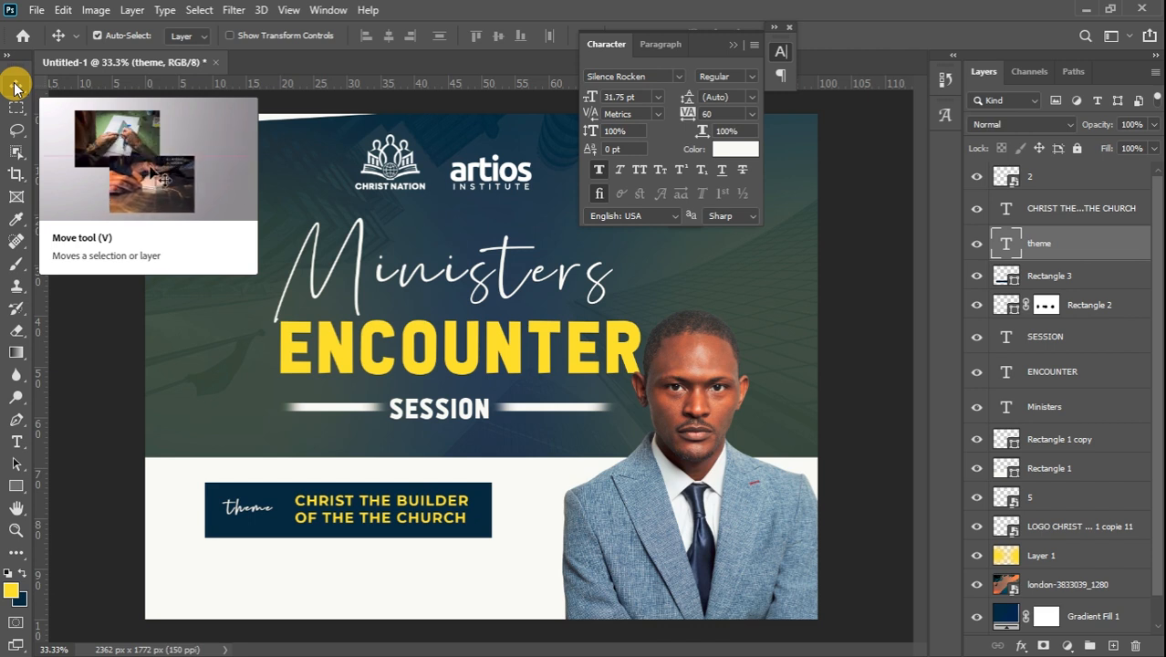
Start a 24 pt Montserrat text box on the white banner in the theme box's navy
{"action": "left_click", "coordinate": [17, 442]}
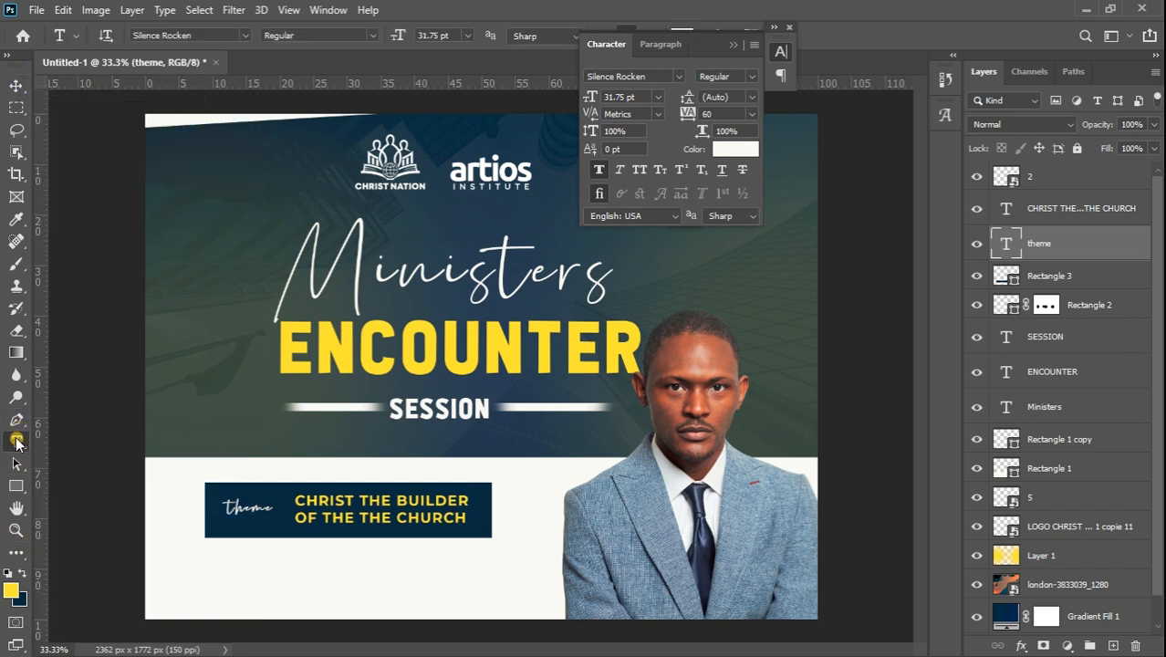
{"action": "left_click", "coordinate": [25, 573]}
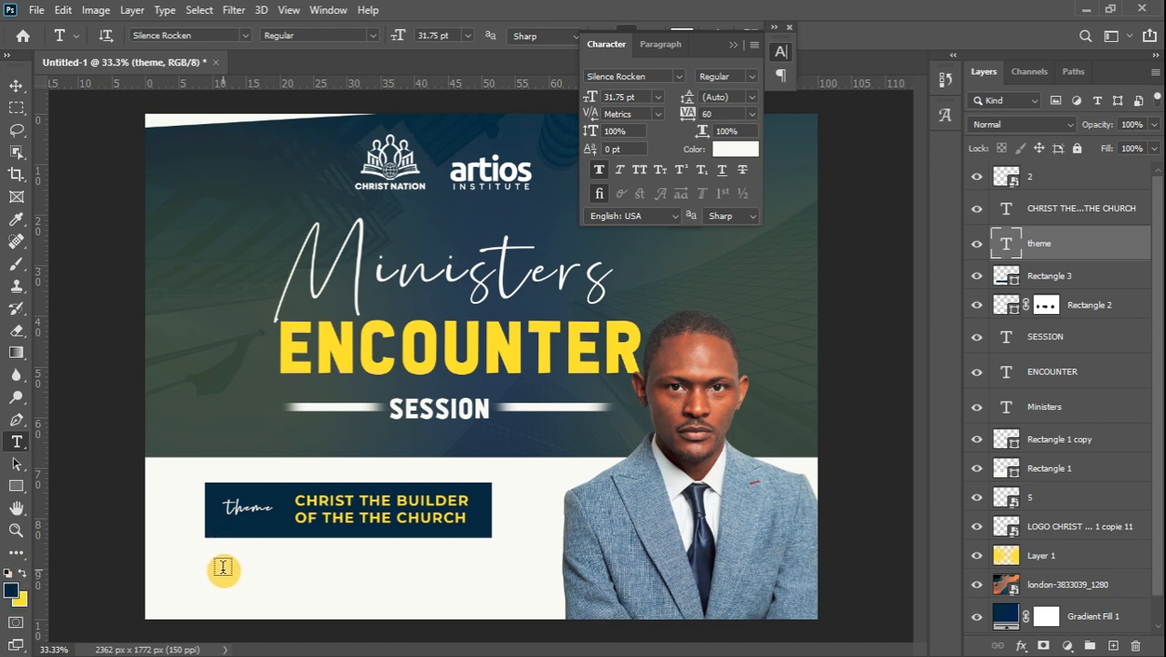
{"action": "left_click", "coordinate": [223, 568]}
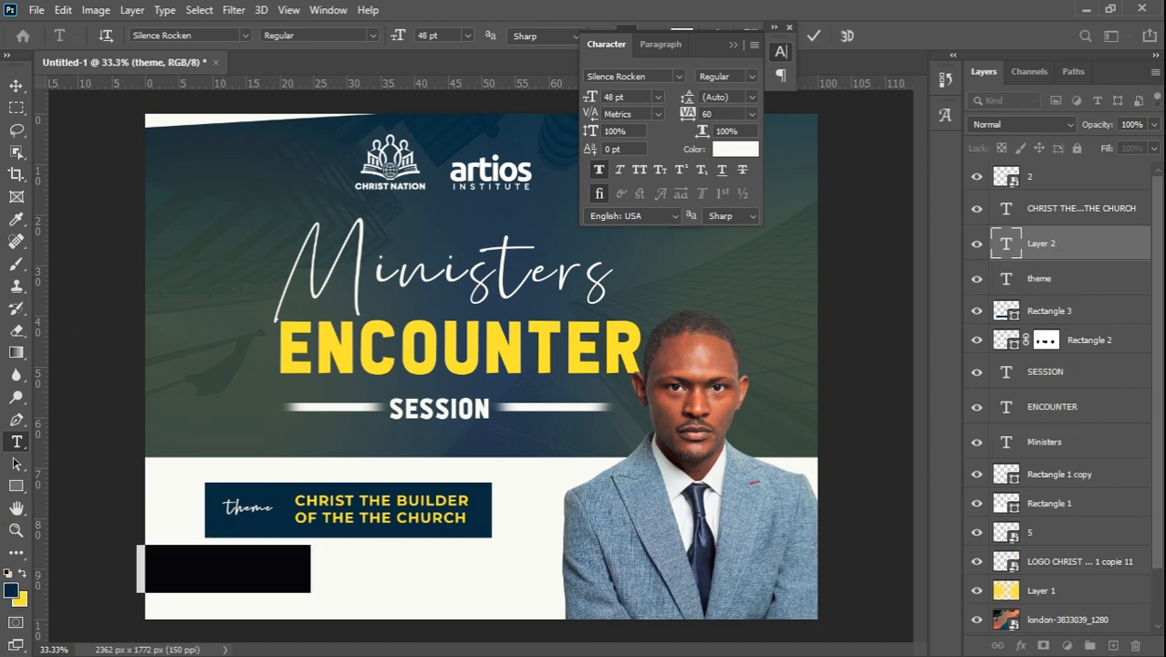
{"action": "left_click", "coordinate": [467, 35]}
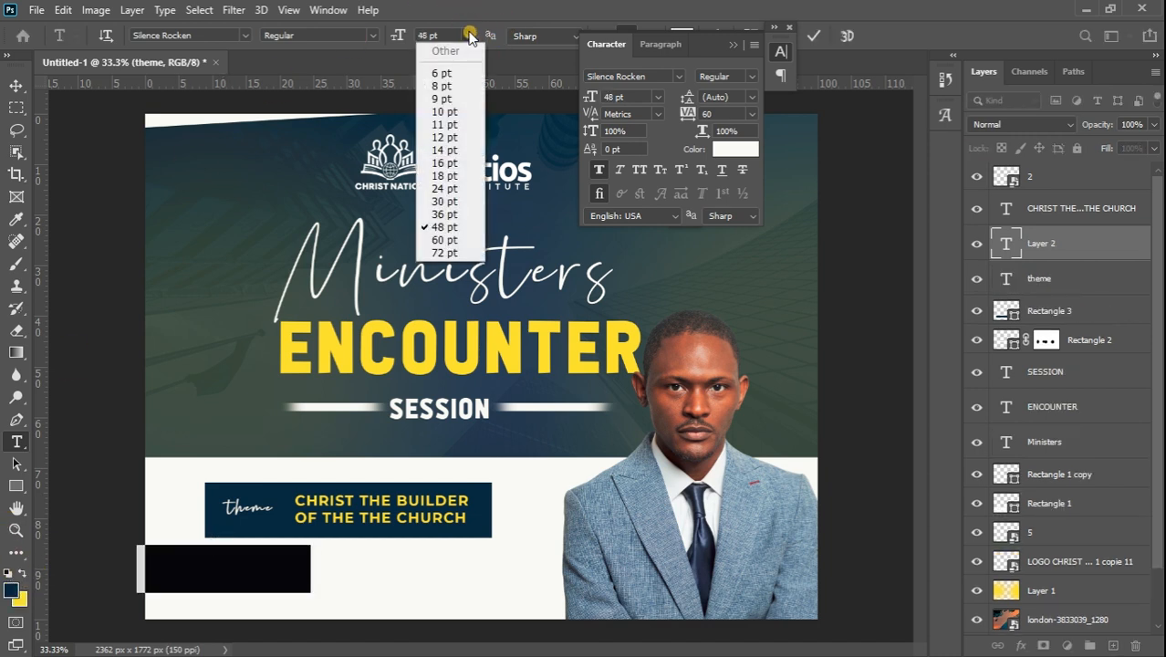
{"action": "left_click", "coordinate": [445, 188]}
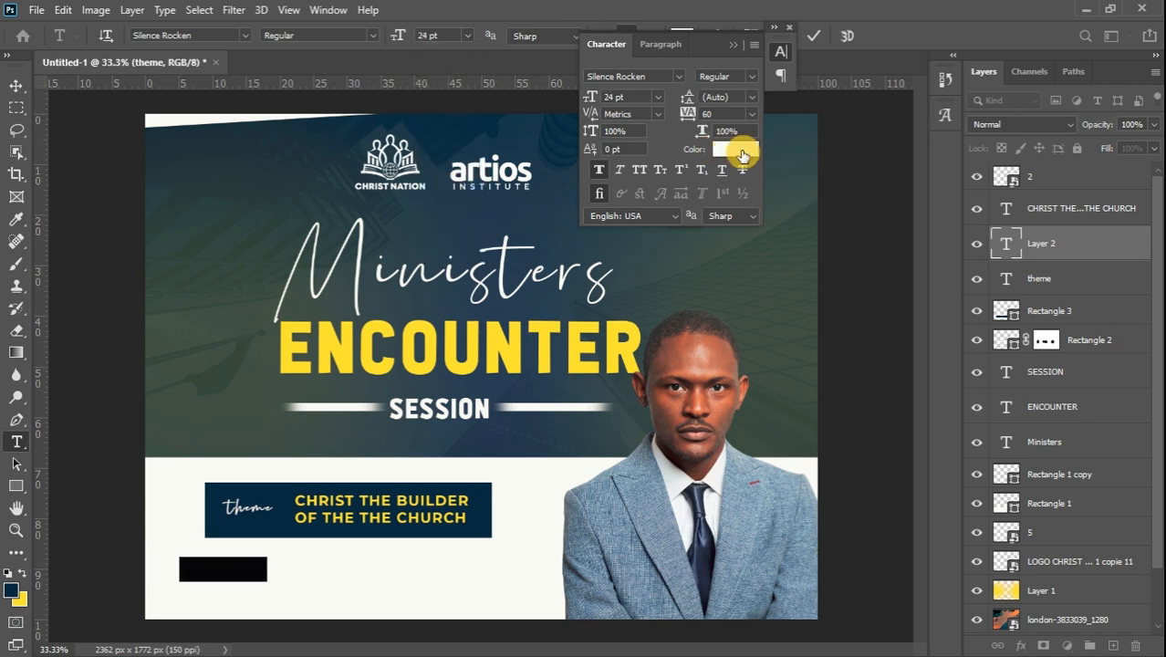
{"action": "left_click", "coordinate": [746, 150]}
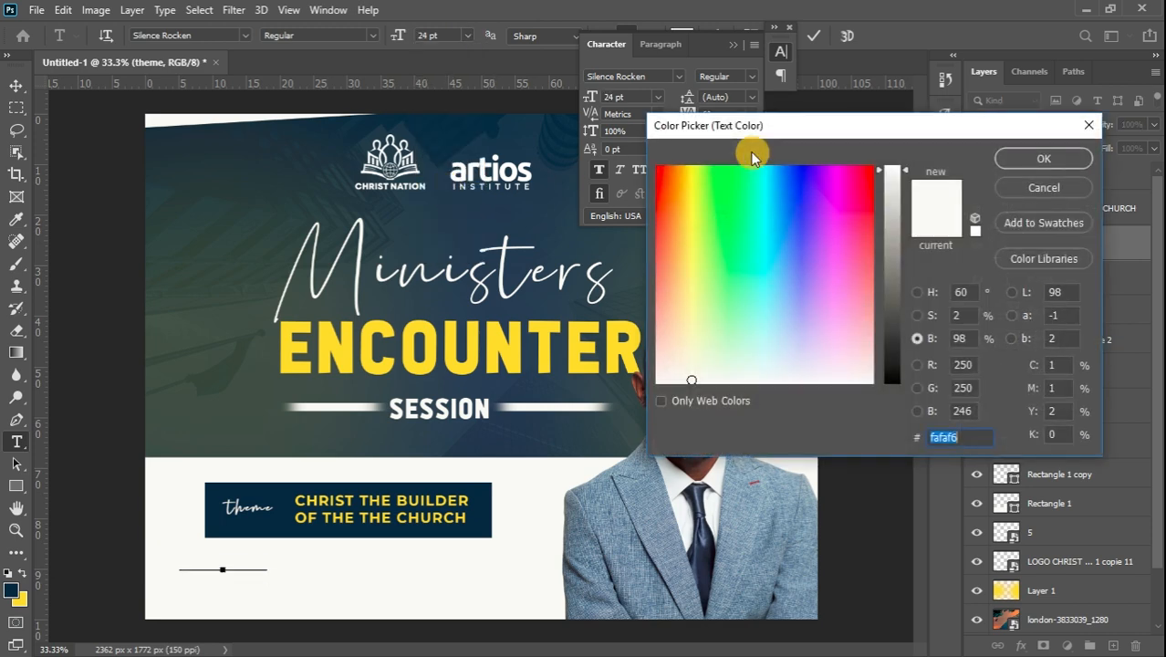
{"action": "left_click", "coordinate": [272, 527]}
{"action": "left_click", "coordinate": [1038, 160]}
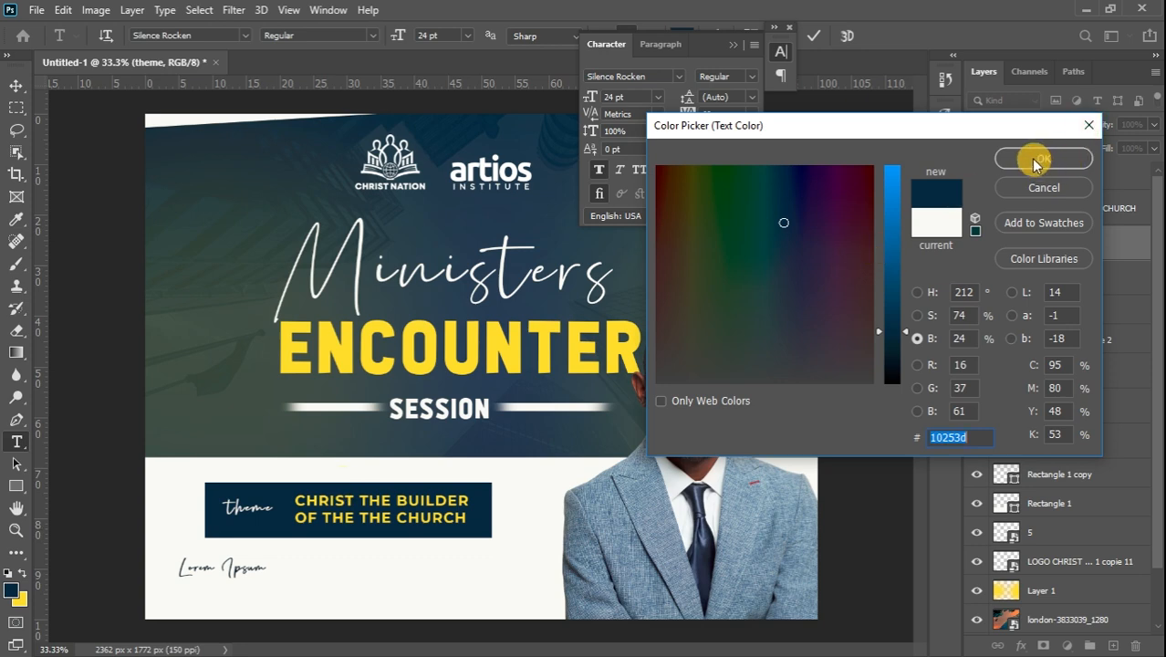
{"action": "left_click", "coordinate": [244, 35]}
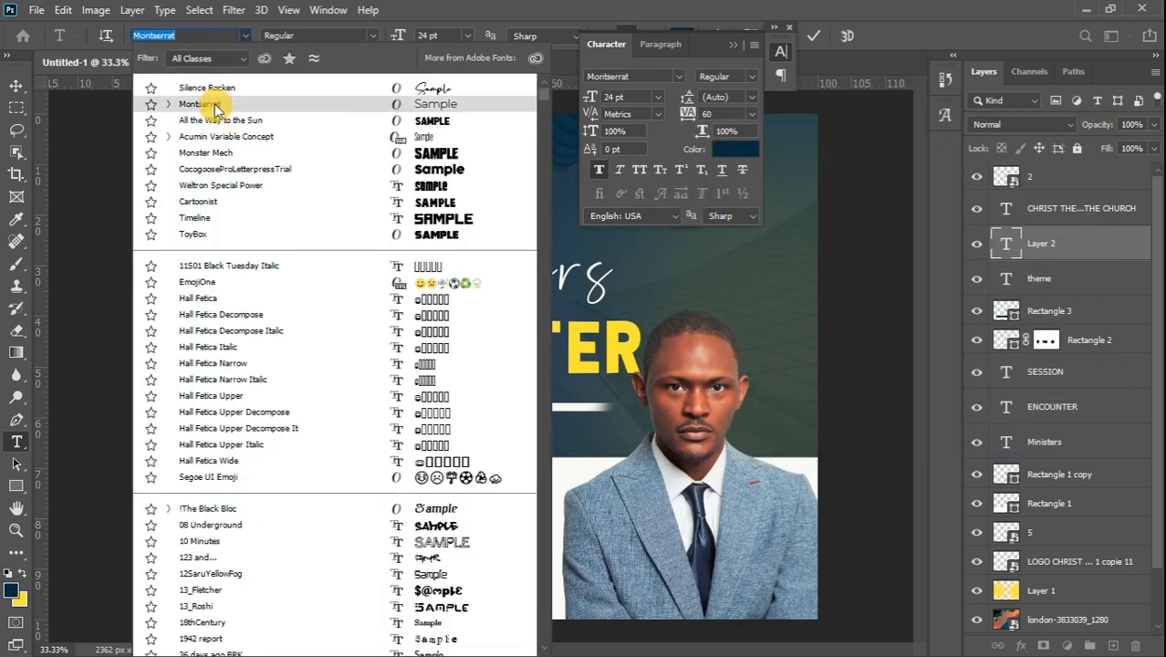
{"action": "left_click", "coordinate": [216, 104]}
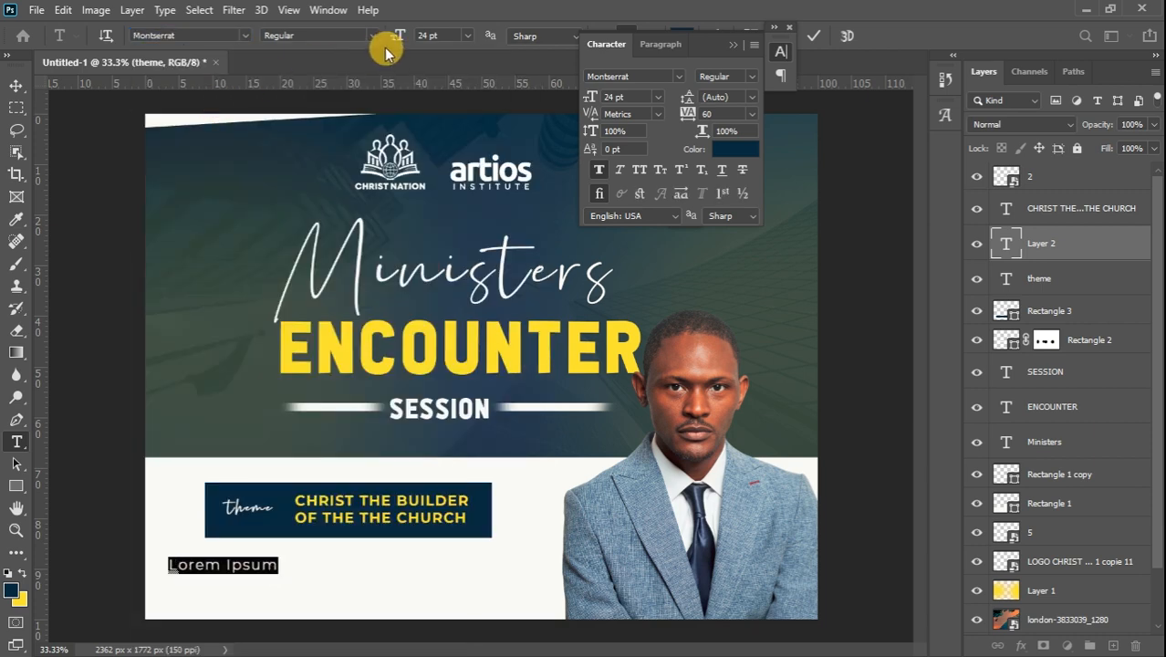
{"action": "type", "text": "CHRIST NA"}
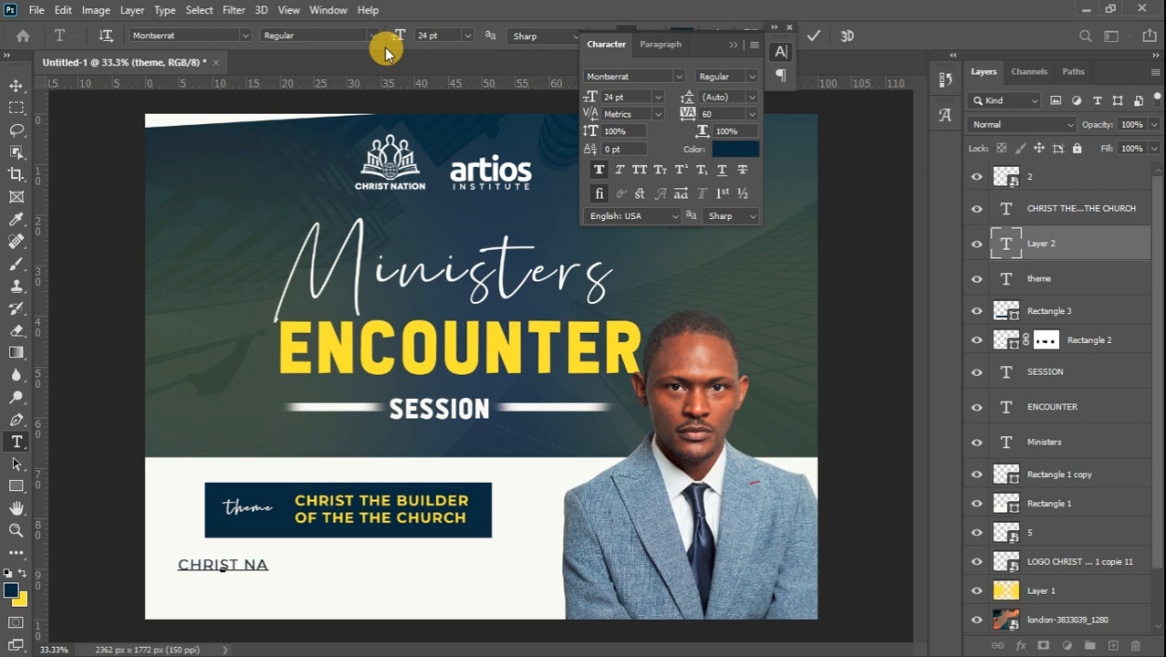
{"action": "type", "text": "TION"}
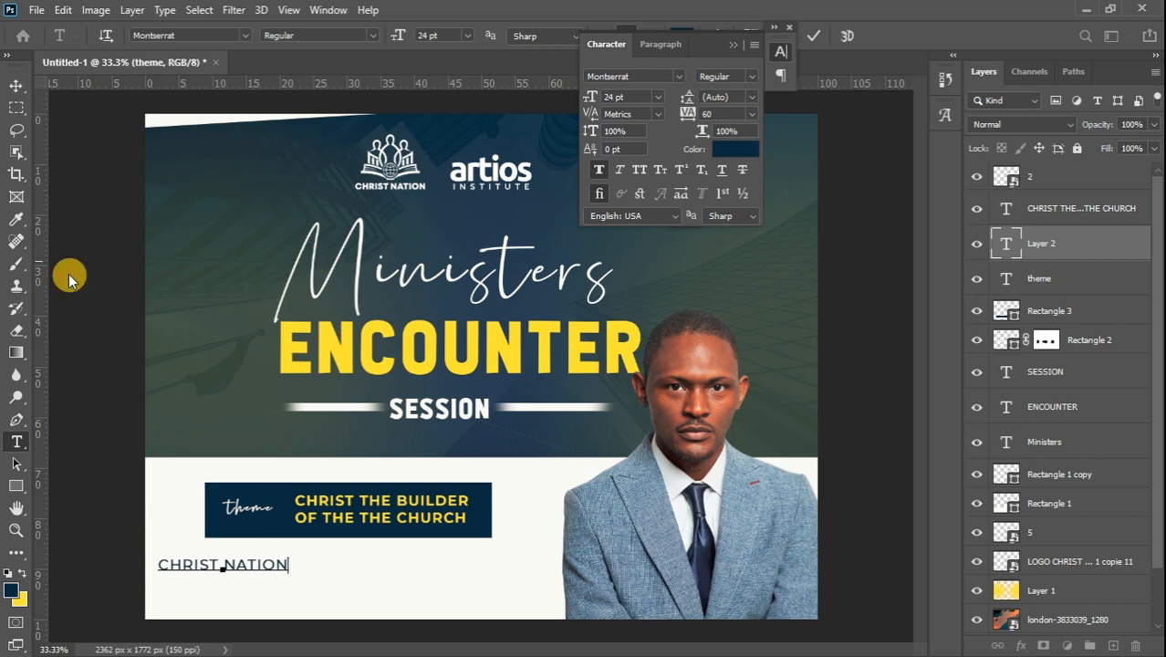
{"action": "mouse_move", "coordinate": [1161, 379]}
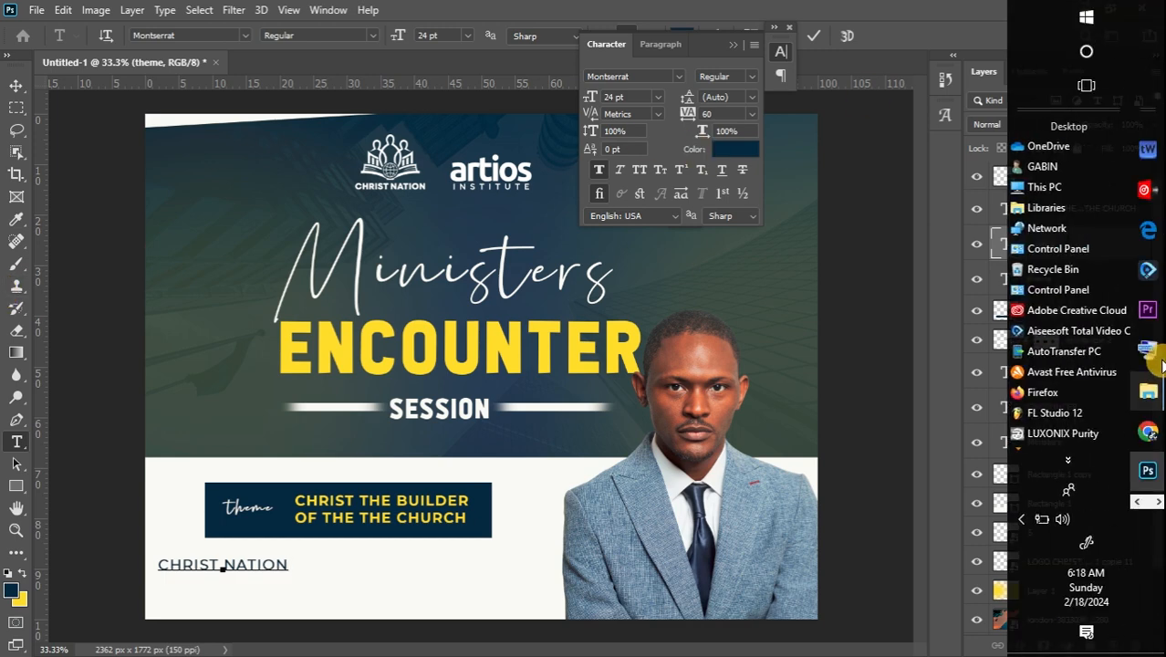
{"action": "left_click", "coordinate": [1148, 349]}
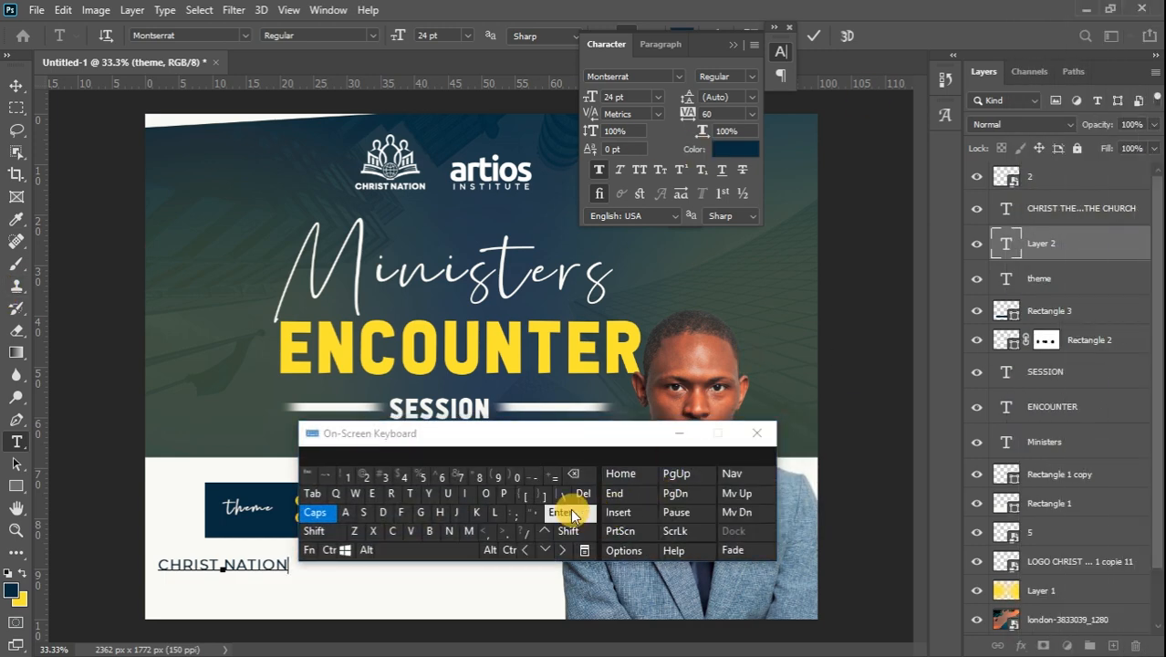
{"action": "left_click", "coordinate": [681, 429]}
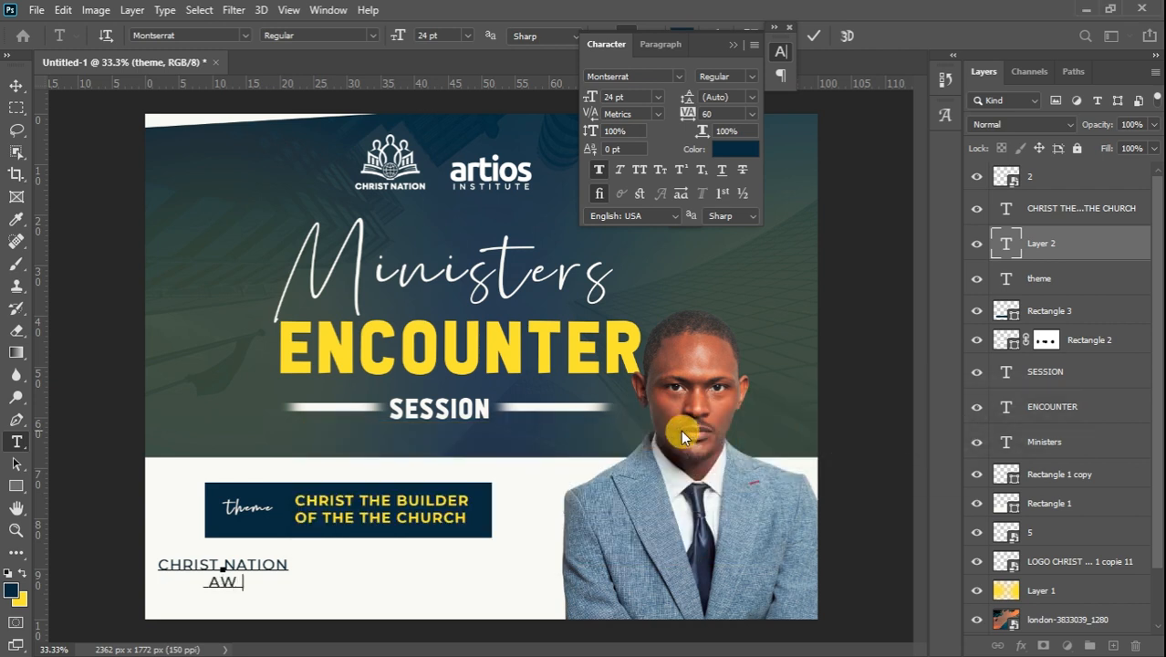
{"action": "type", "text": "AVERI"}
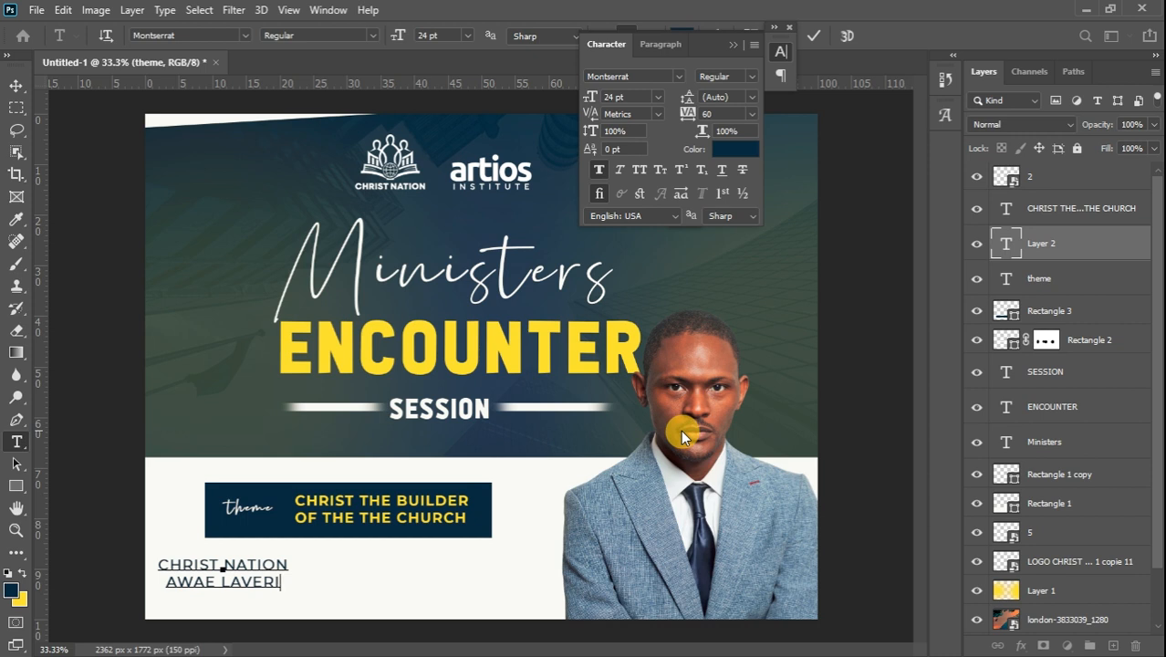
{"action": "type", "text": "E"}
Make the whole caption Bold and left-aligned, then commit it
{"action": "key", "text": "ctrl+a"}
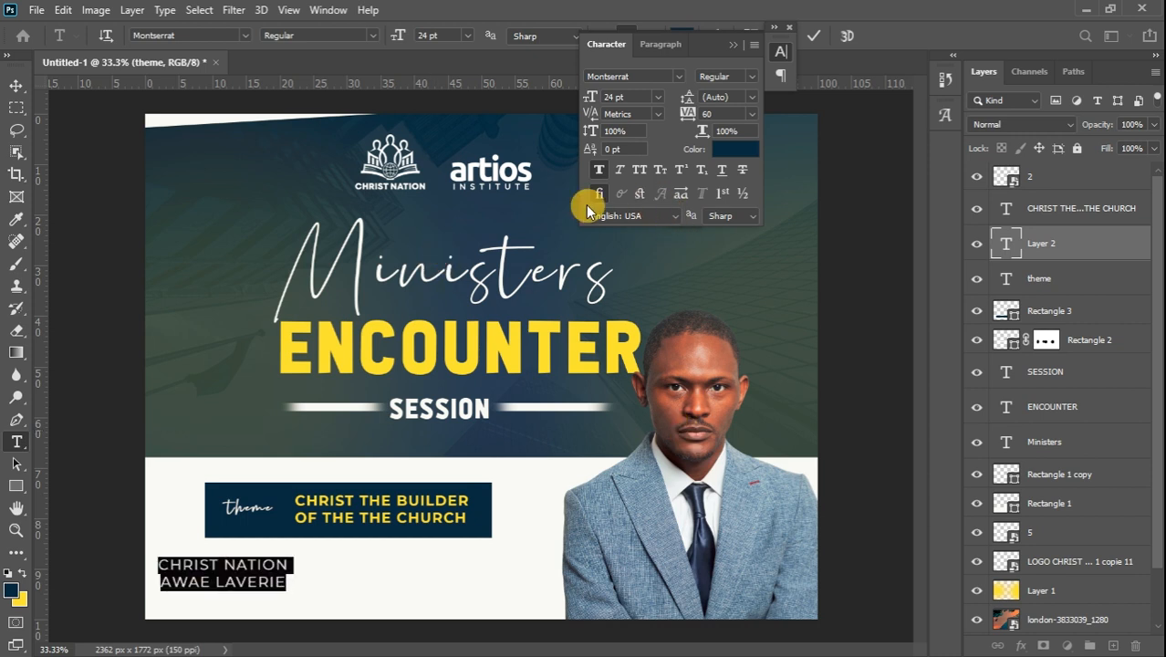
{"action": "left_click", "coordinate": [374, 36]}
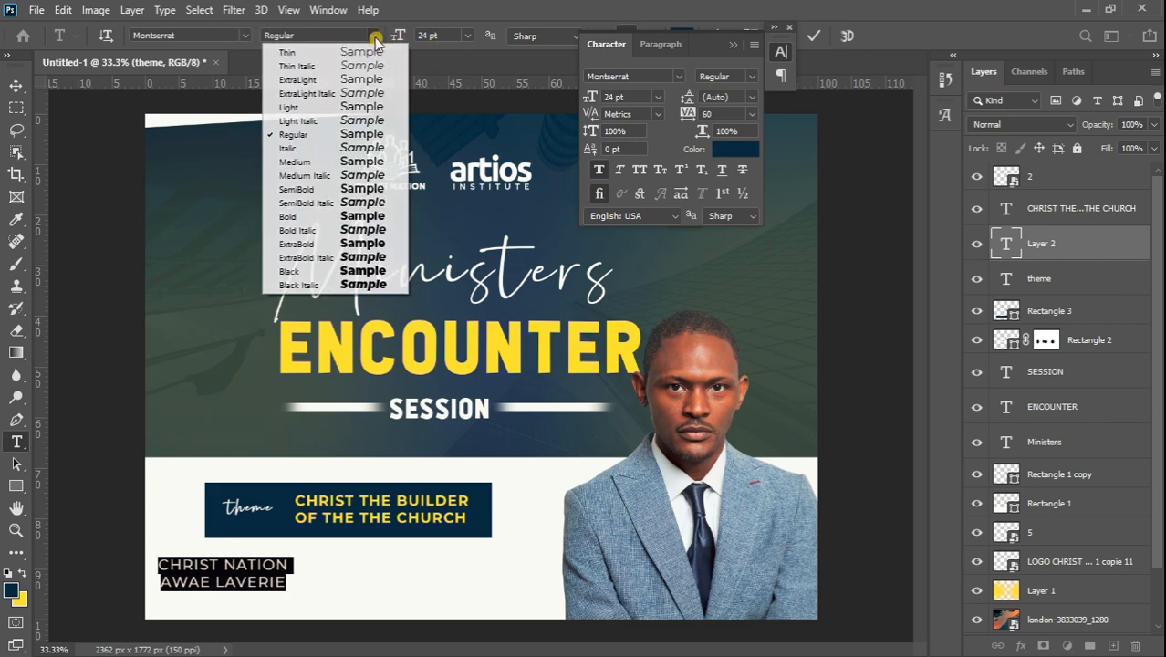
{"action": "left_click", "coordinate": [374, 219]}
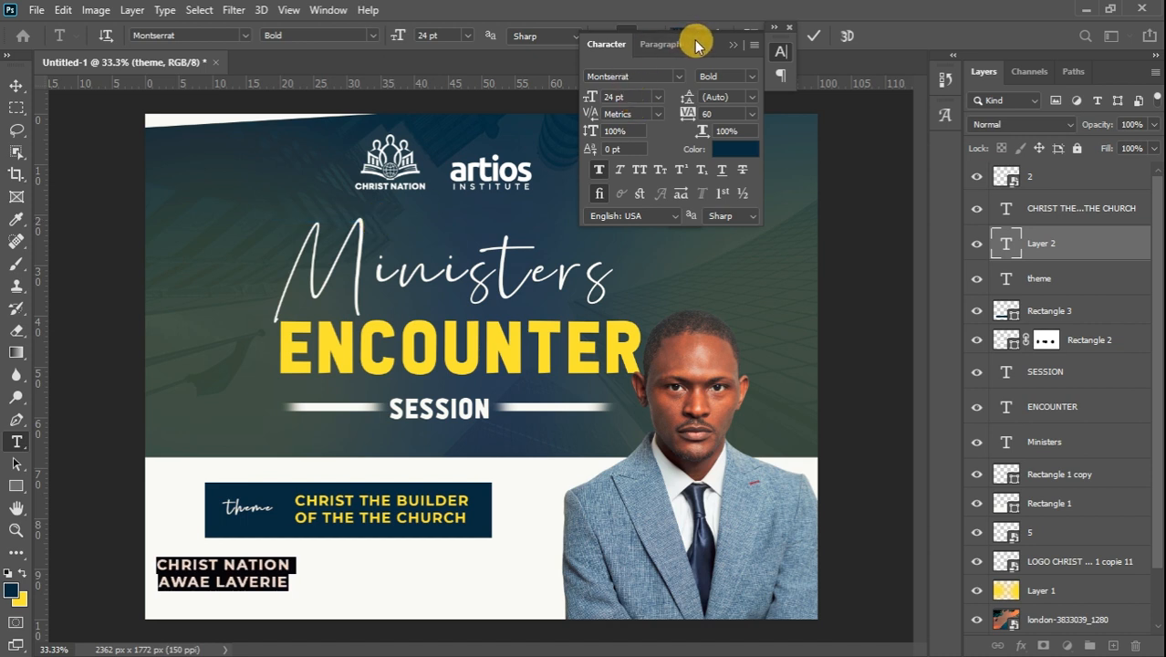
{"action": "left_click_drag", "start_coordinate": [695, 40], "coordinate": [701, 80]}
{"action": "left_click", "coordinate": [604, 35]}
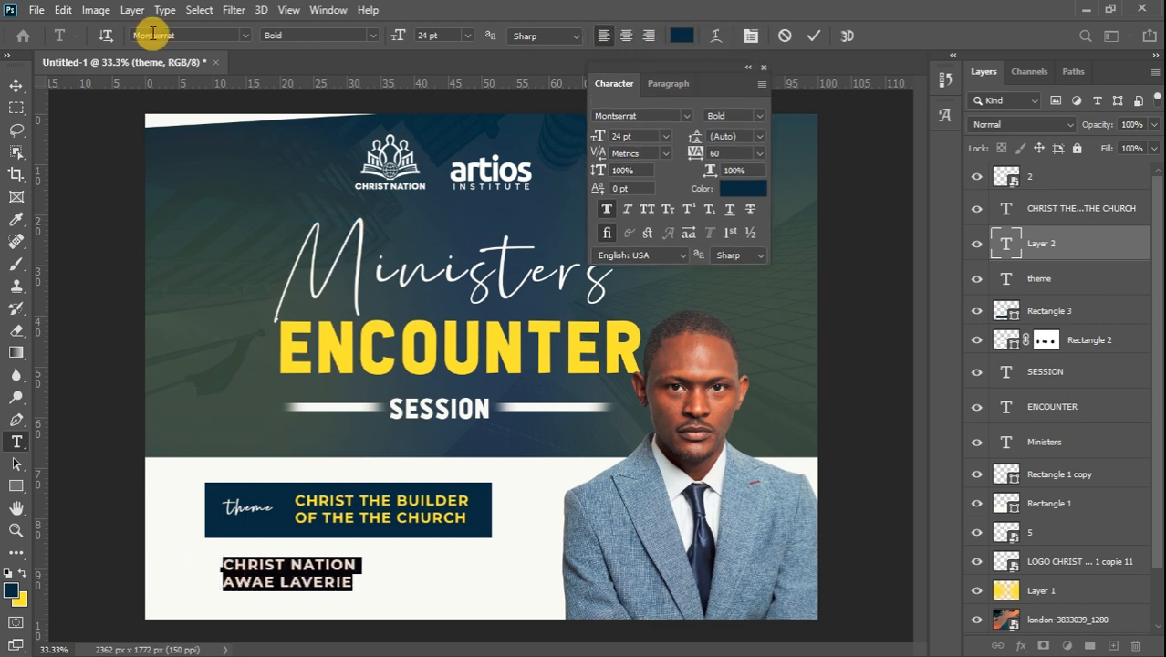
{"action": "left_click", "coordinate": [15, 82]}
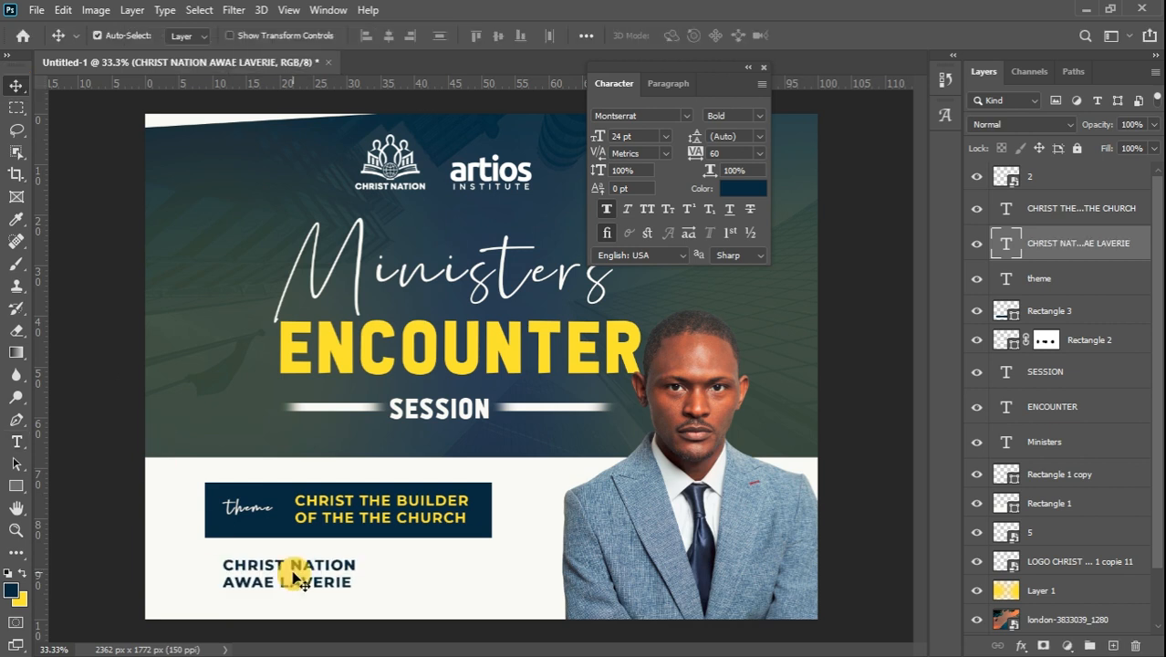
Drag the caption up and left under the theme box, discarding a stray placeholder text layer
{"action": "left_click_drag", "start_coordinate": [324, 571], "coordinate": [302, 558]}
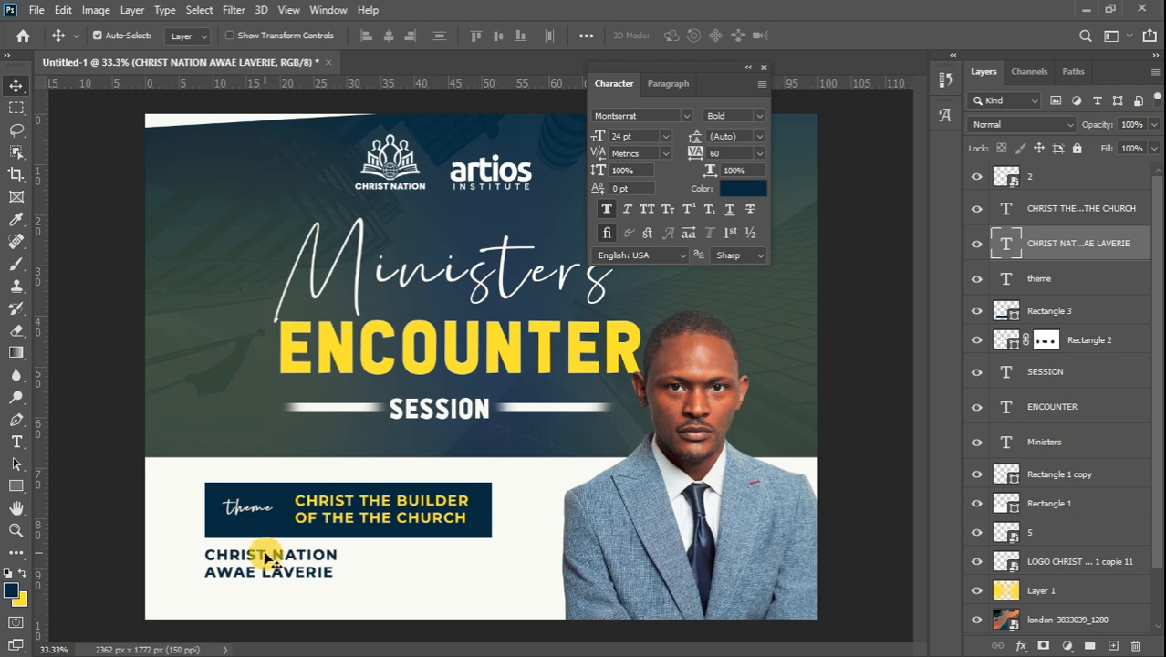
{"action": "left_click", "coordinate": [16, 441]}
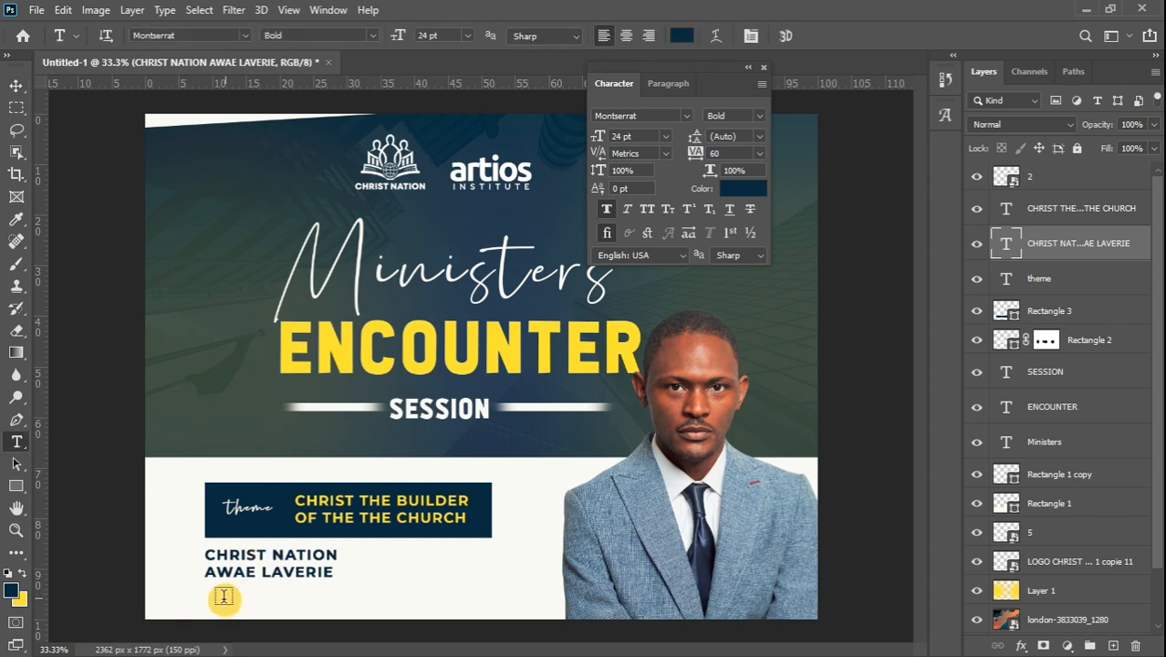
{"action": "left_click", "coordinate": [216, 597]}
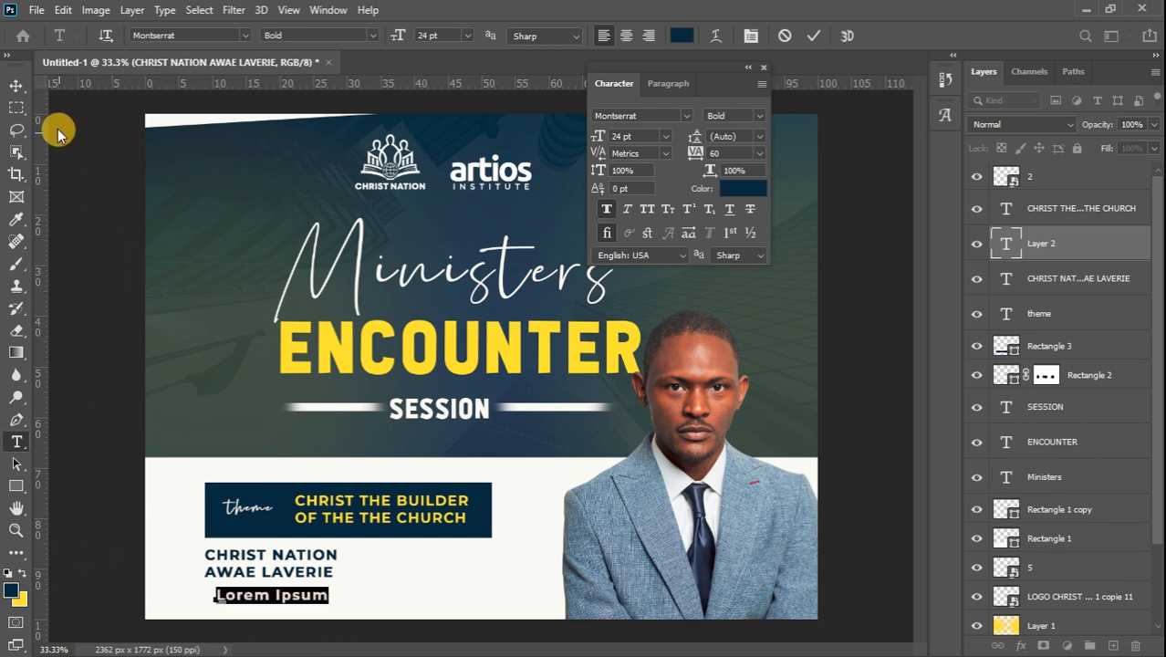
{"action": "left_click", "coordinate": [17, 87]}
{"action": "key", "text": "Delete"}
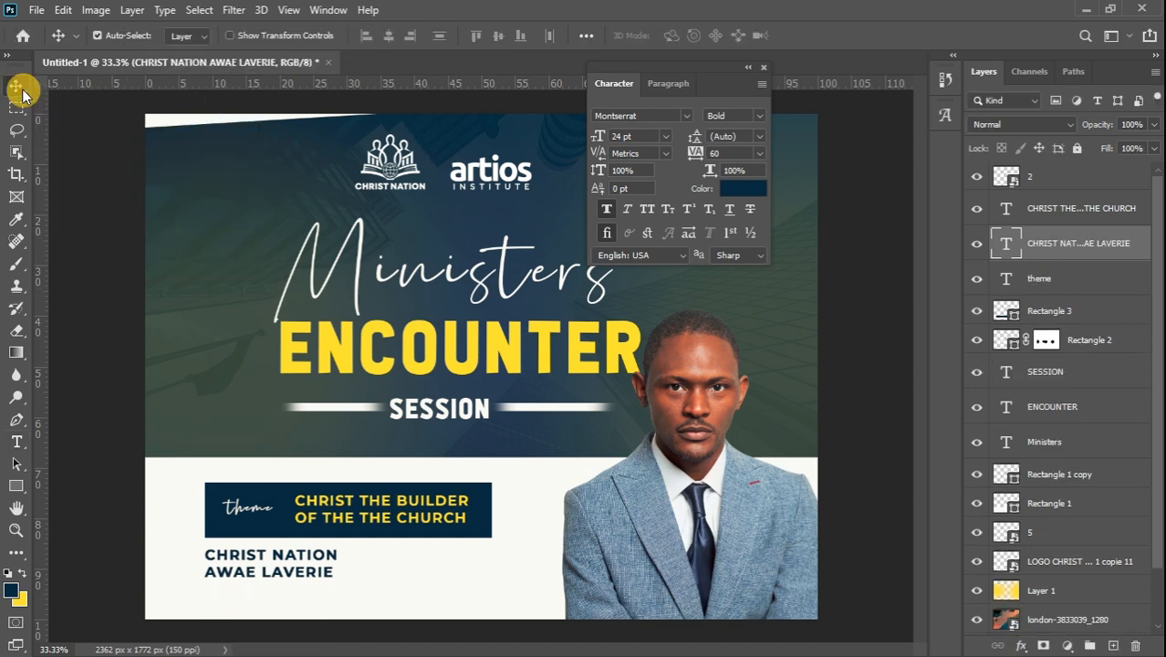
{"action": "left_click", "coordinate": [17, 443]}
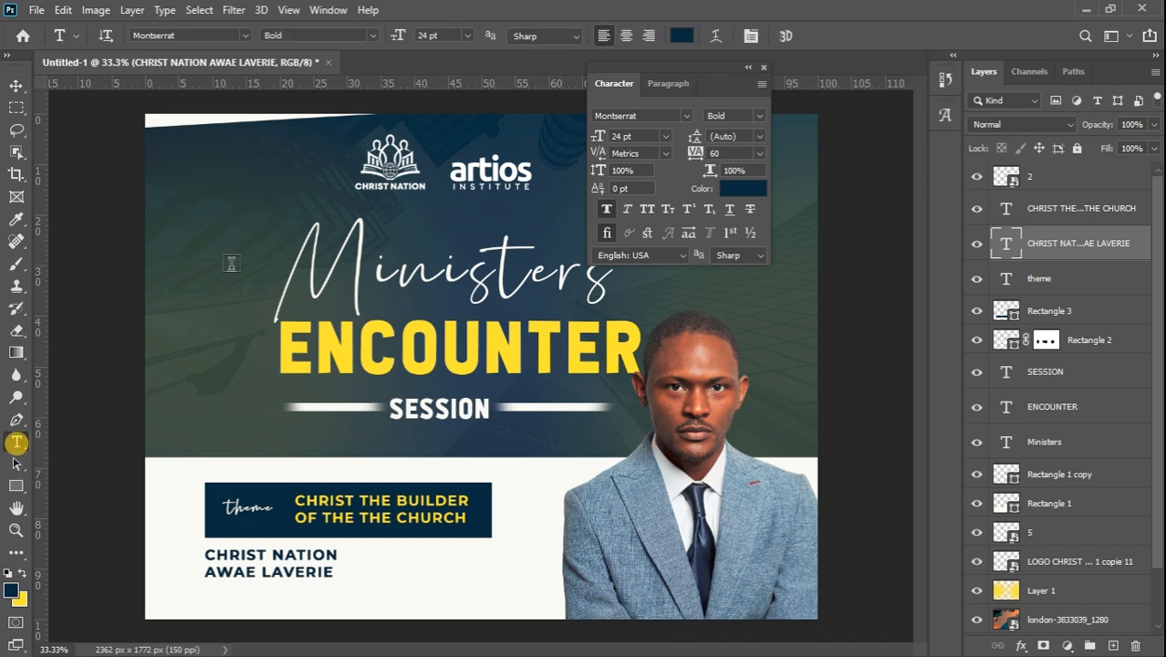
Draw a placeholder paragraph box near the top left in the poster's off-white
{"action": "left_click_drag", "start_coordinate": [166, 162], "coordinate": [460, 257]}
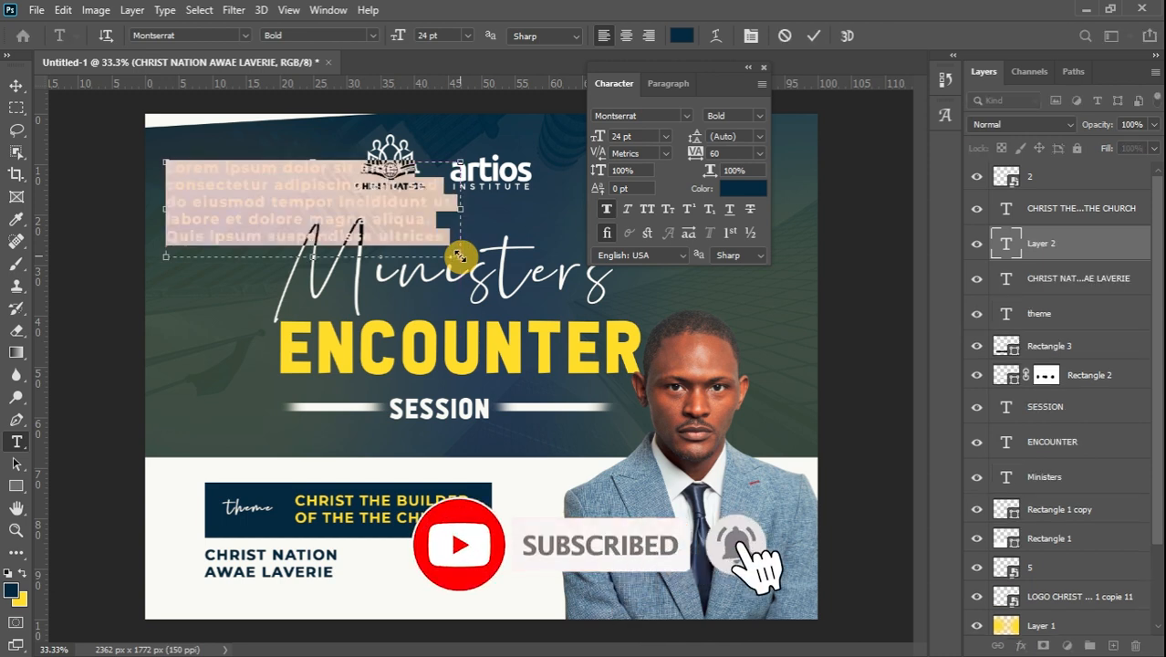
{"action": "key", "text": "BackSpace"}
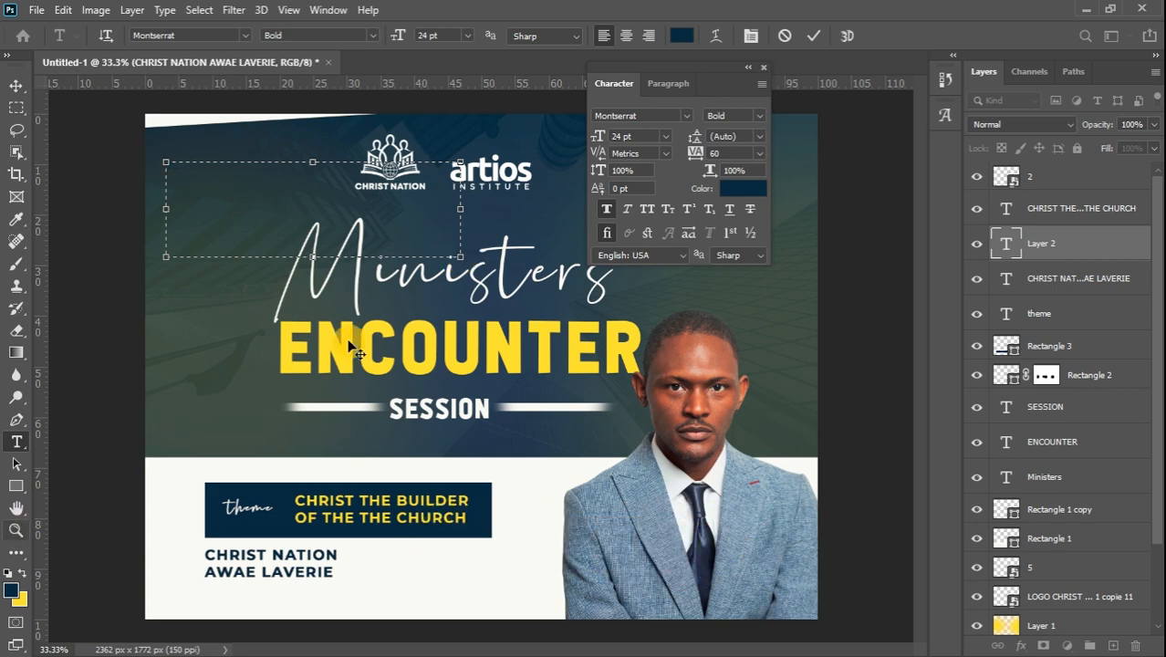
{"action": "left_click", "coordinate": [743, 189]}
{"action": "left_click", "coordinate": [319, 617]}
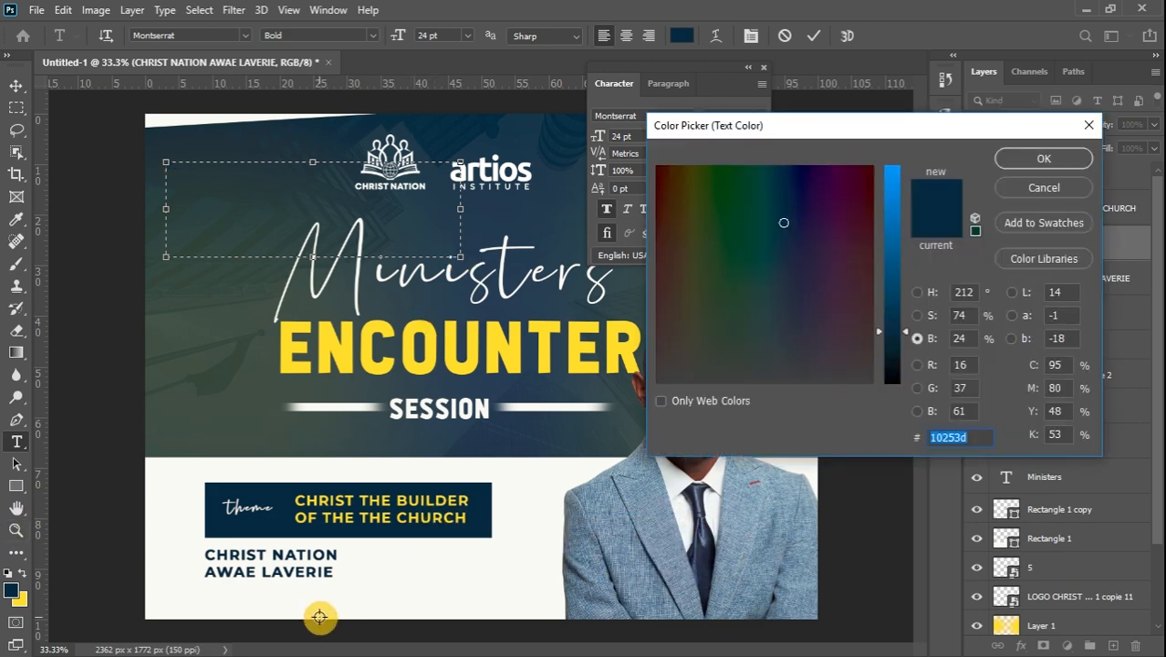
{"action": "left_click", "coordinate": [1004, 161]}
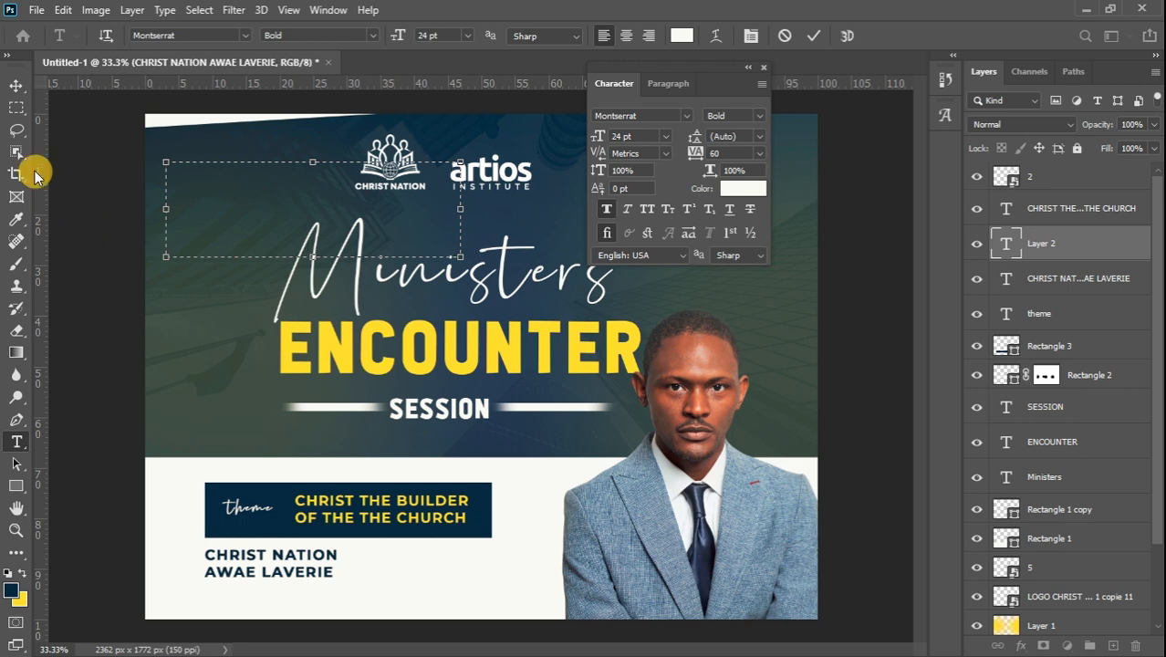
{"action": "left_click", "coordinate": [17, 85]}
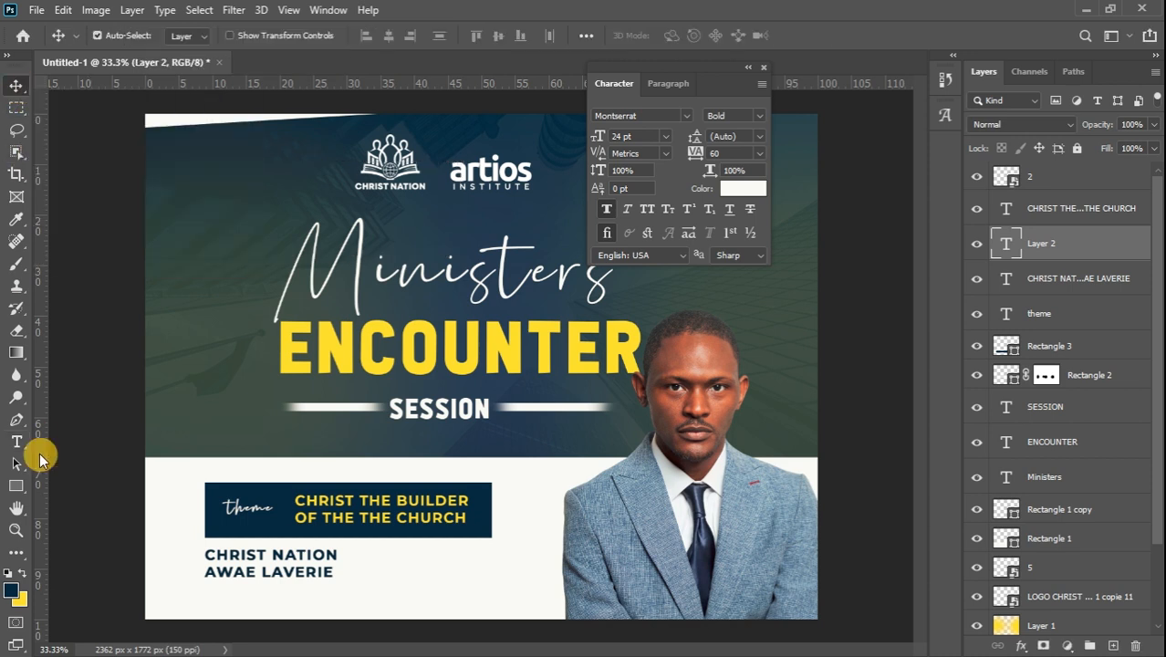
Replace it with '300M AFTER INSTITUTE TECH FROM CARREFOUR DE L'AMITIE / EKOUNDOUM' and tighten the box
{"action": "double_click", "coordinate": [1009, 251]}
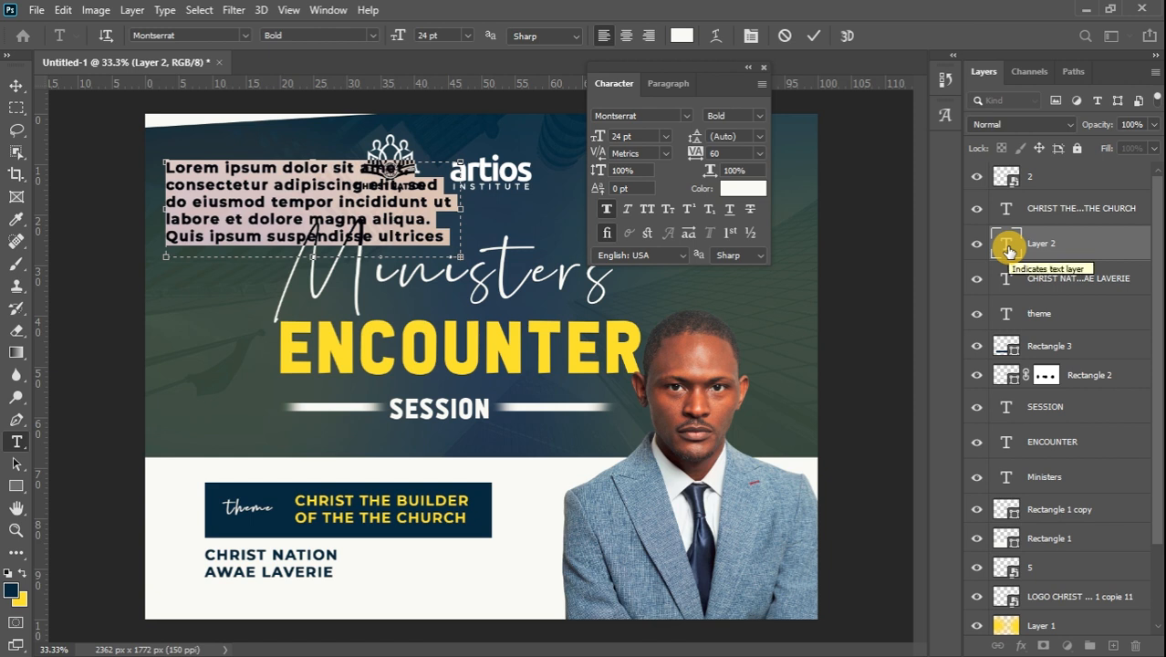
{"action": "type", "text": "3"}
{"action": "type", "text": "00"}
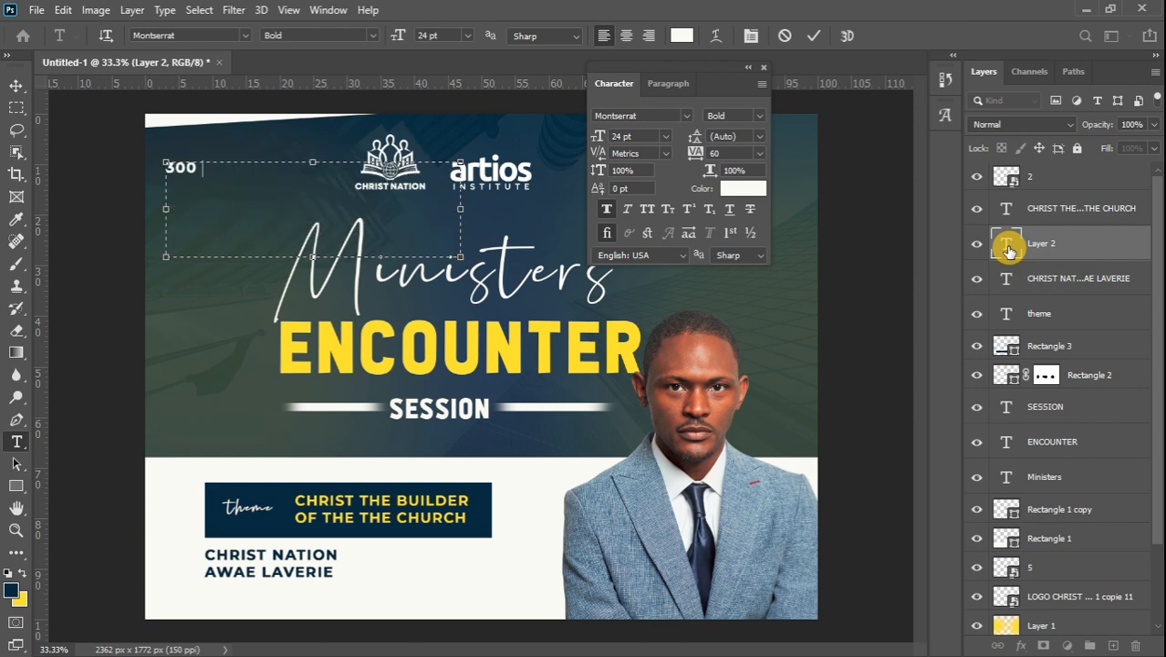
{"action": "type", "text": "M AFTER"}
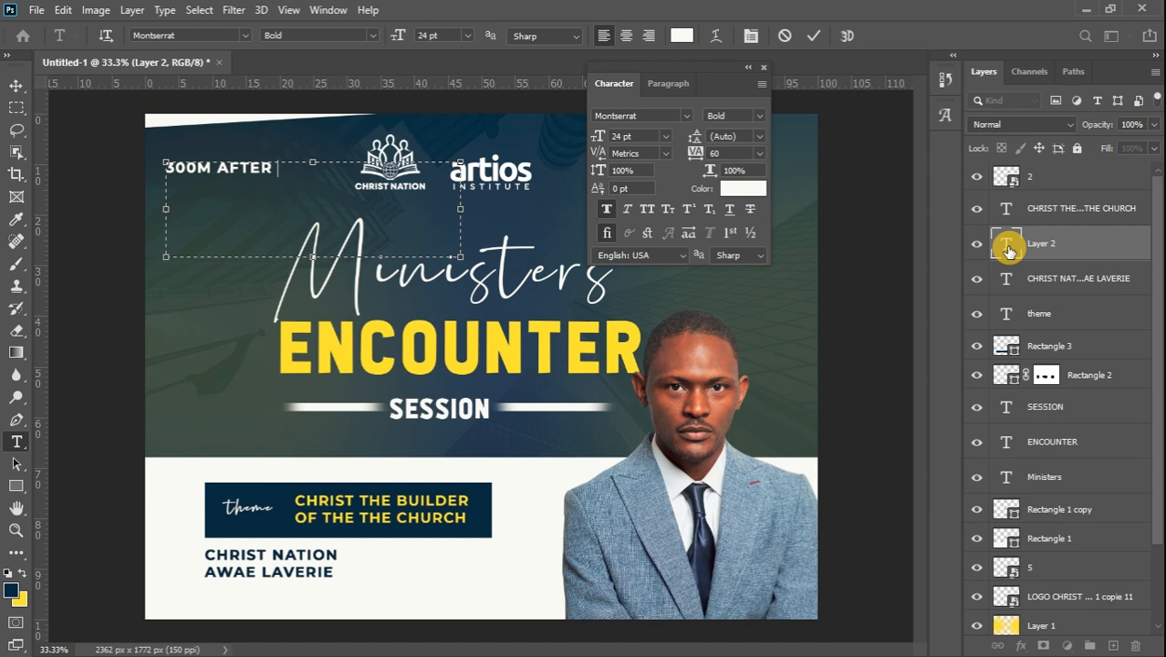
{"action": "type", "text": " INSTITUT"}
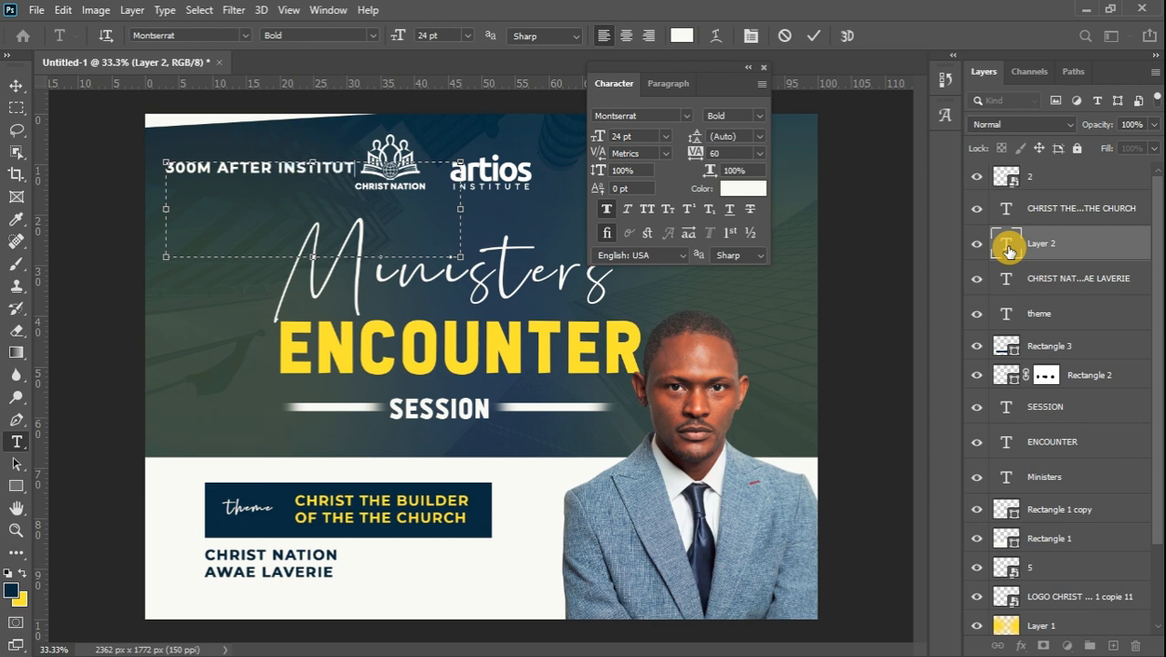
{"action": "type", "text": "E TECH"}
{"action": "type", "text": "FROM "}
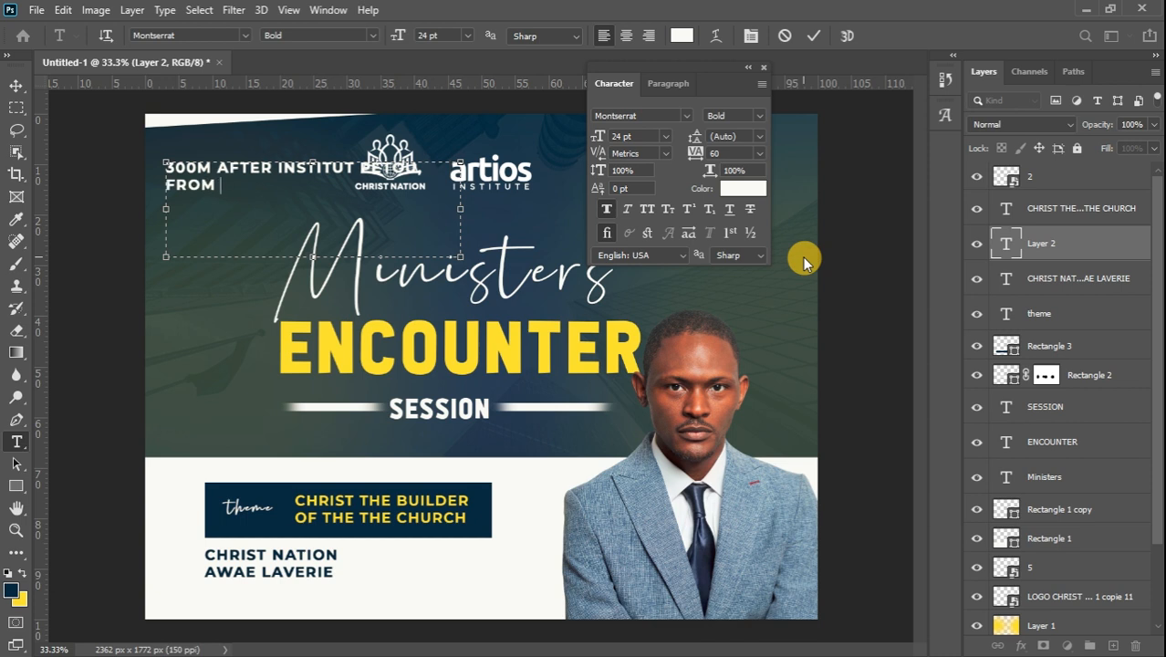
{"action": "type", "text": "CARREFOUR"}
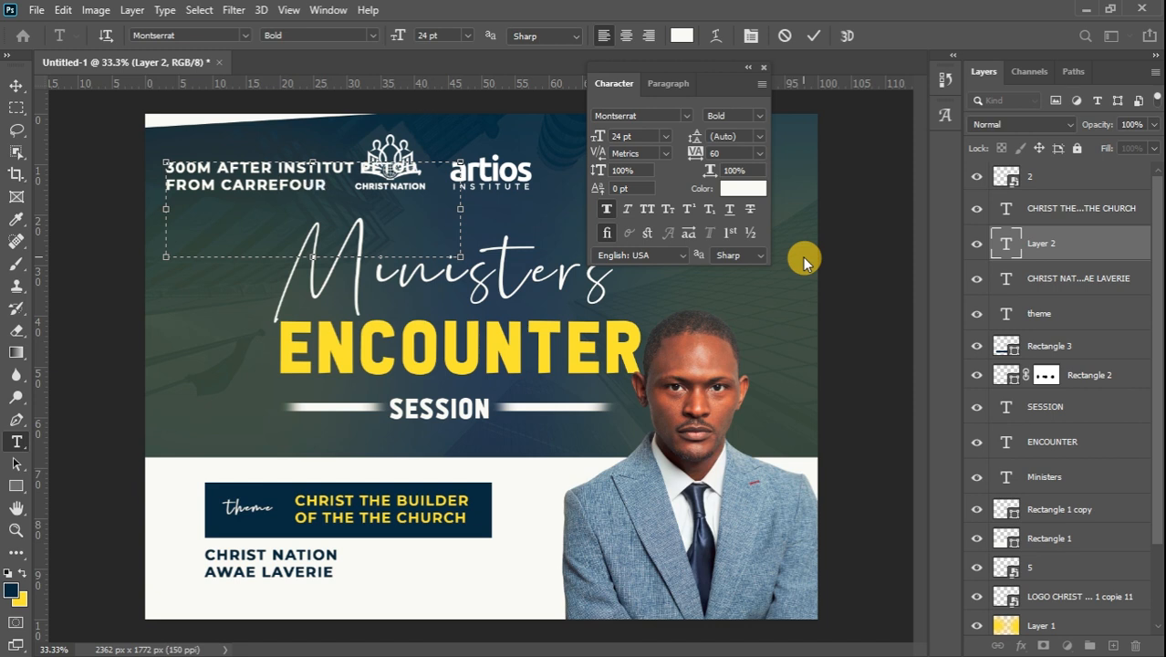
{"action": "type", "text": " DE L'AMITIE E"}
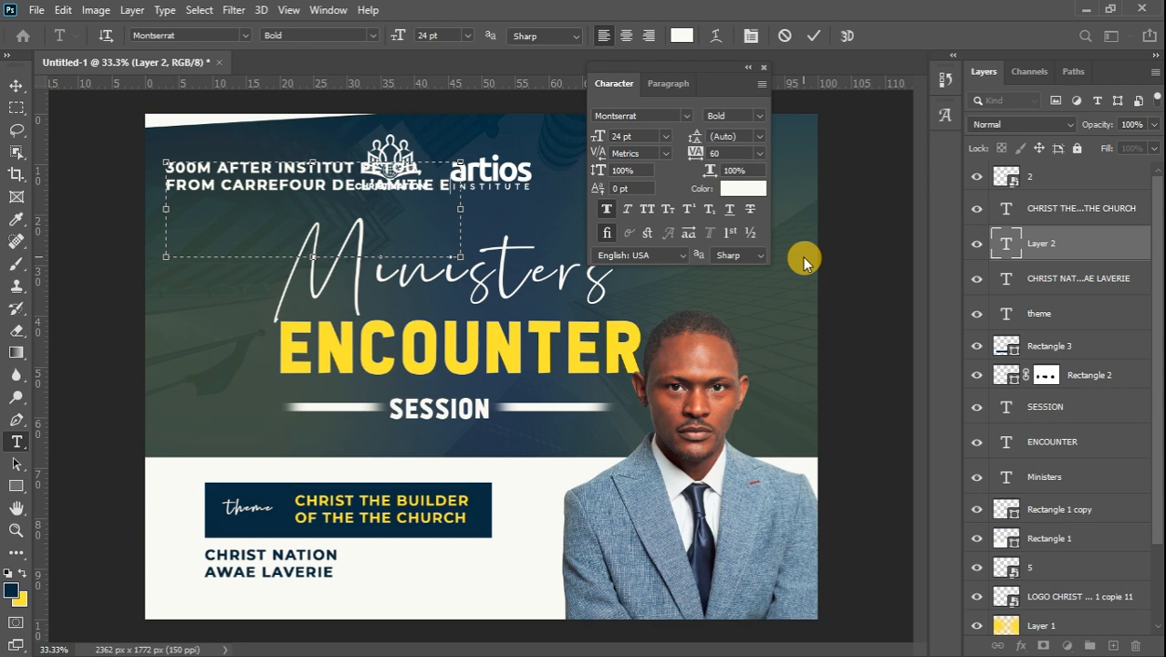
{"action": "key", "text": "Return"}
{"action": "type", "text": "EKOUN"}
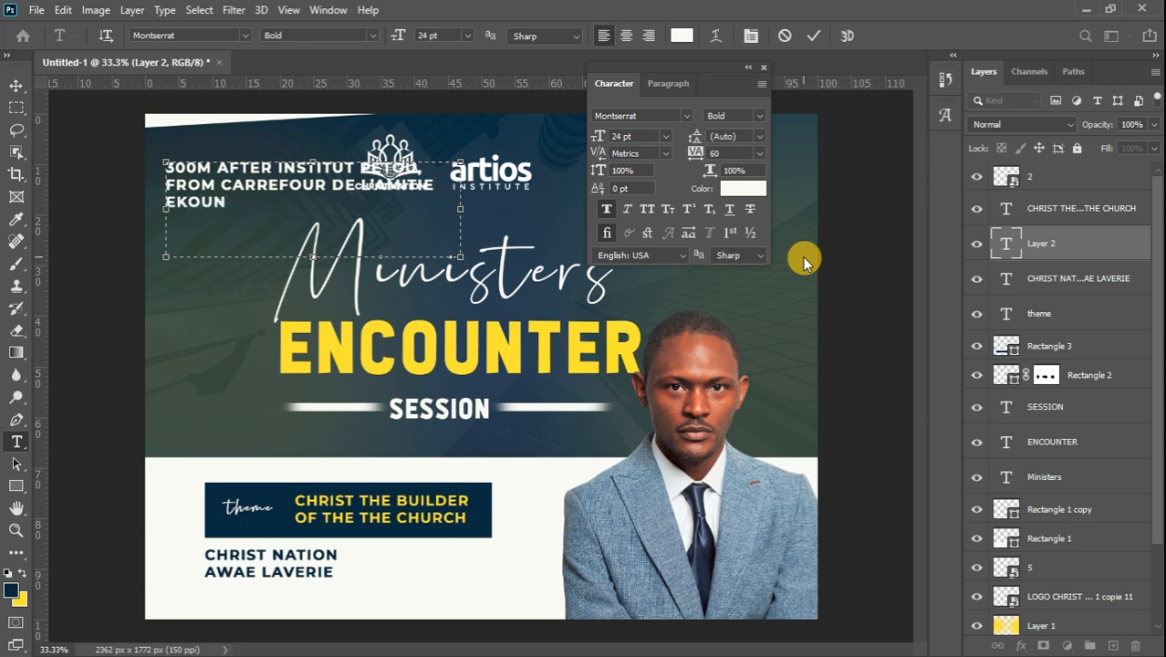
{"action": "type", "text": "DOUM"}
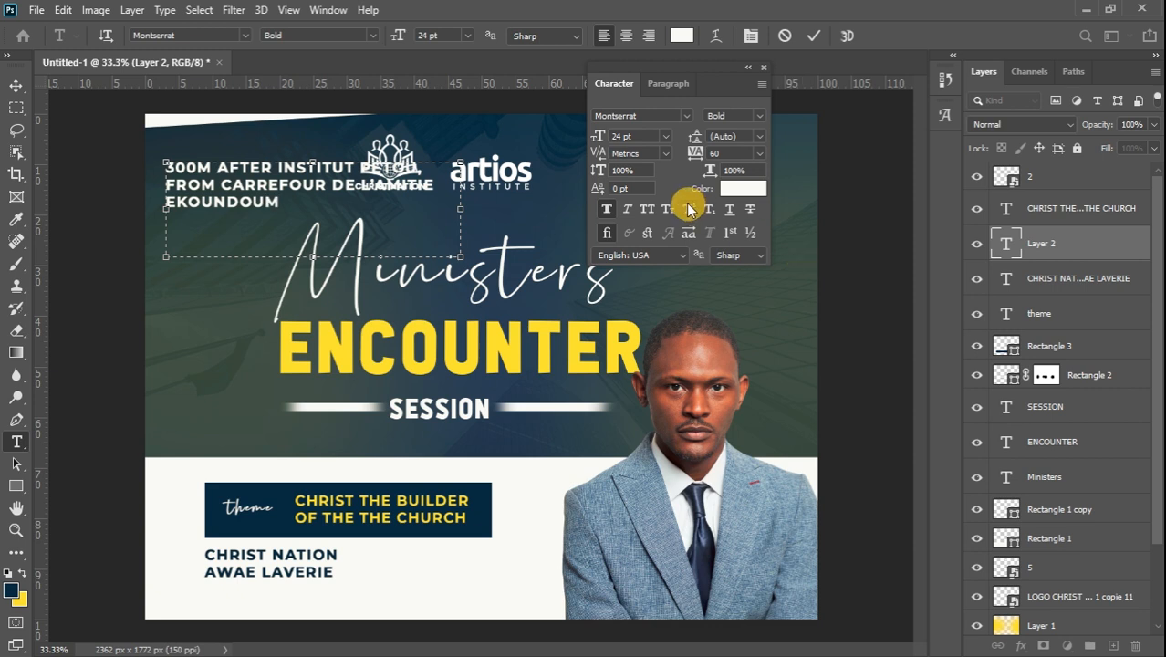
{"action": "left_click_drag", "start_coordinate": [460, 209], "coordinate": [443, 211]}
{"action": "left_click_drag", "start_coordinate": [305, 256], "coordinate": [302, 217]}
{"action": "key", "text": "ctrl+a"}
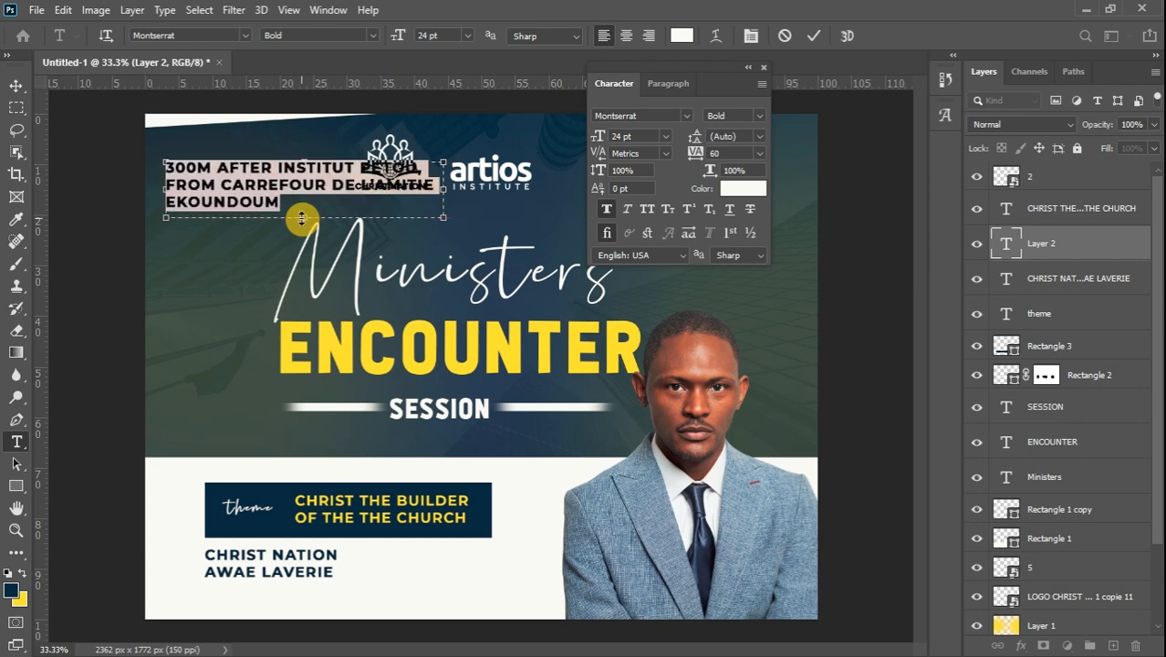
Recolour the directions text dark blue 12263d in Medium weight and drag it down the flyer
{"action": "left_click", "coordinate": [747, 188]}
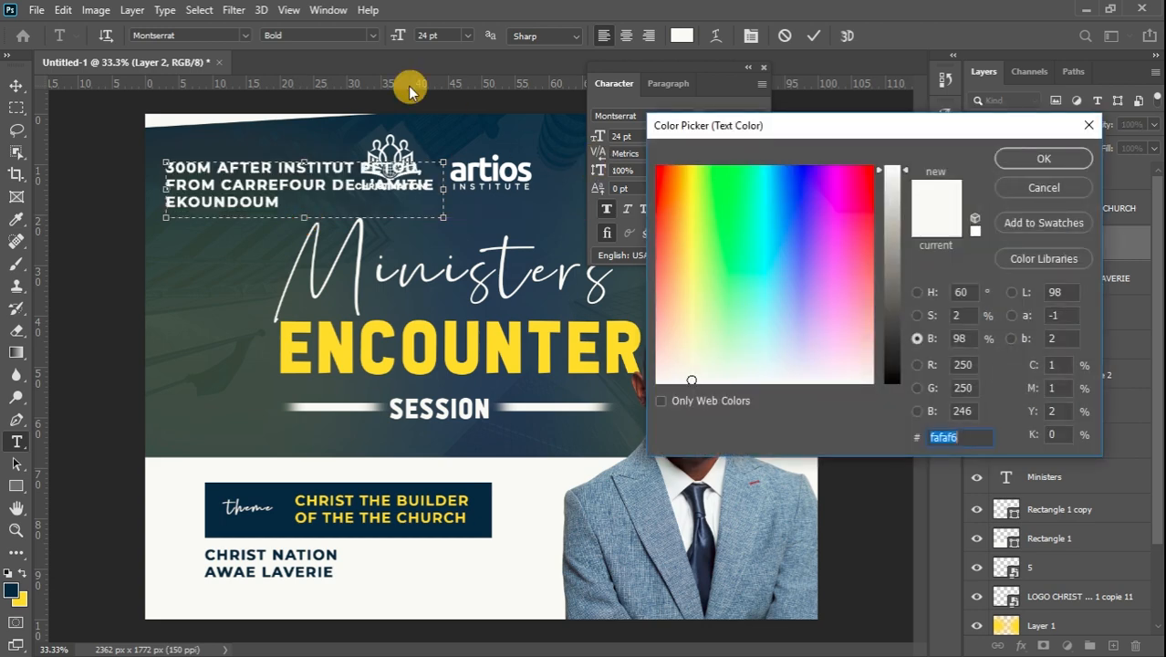
{"action": "left_click", "coordinate": [436, 122]}
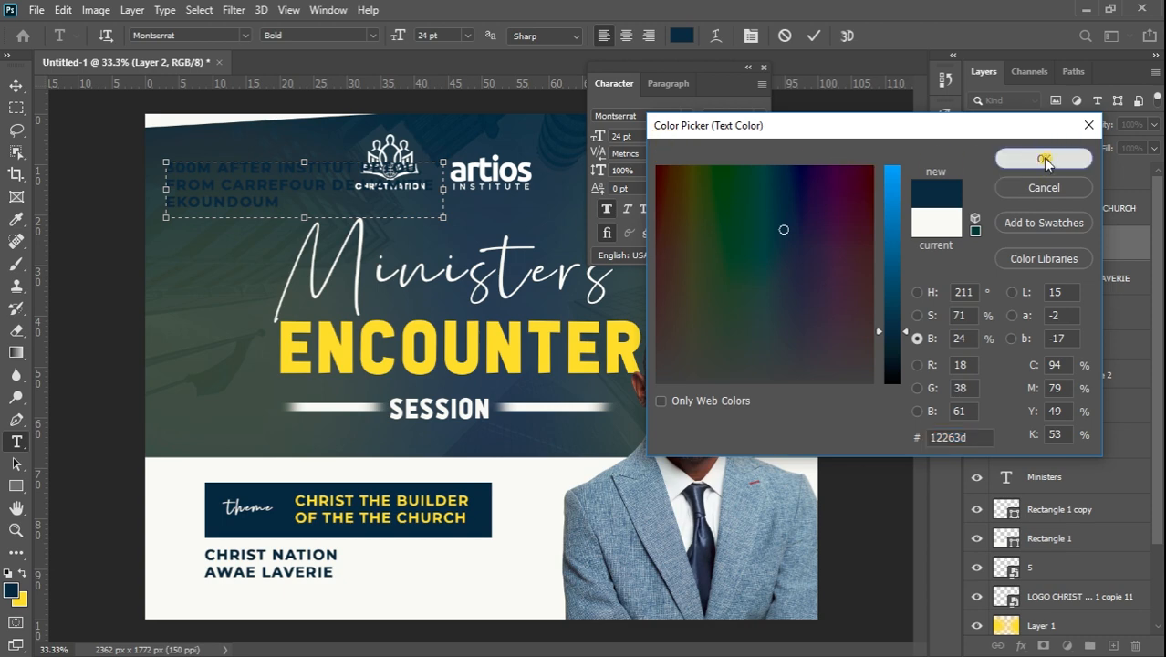
{"action": "left_click", "coordinate": [1044, 160]}
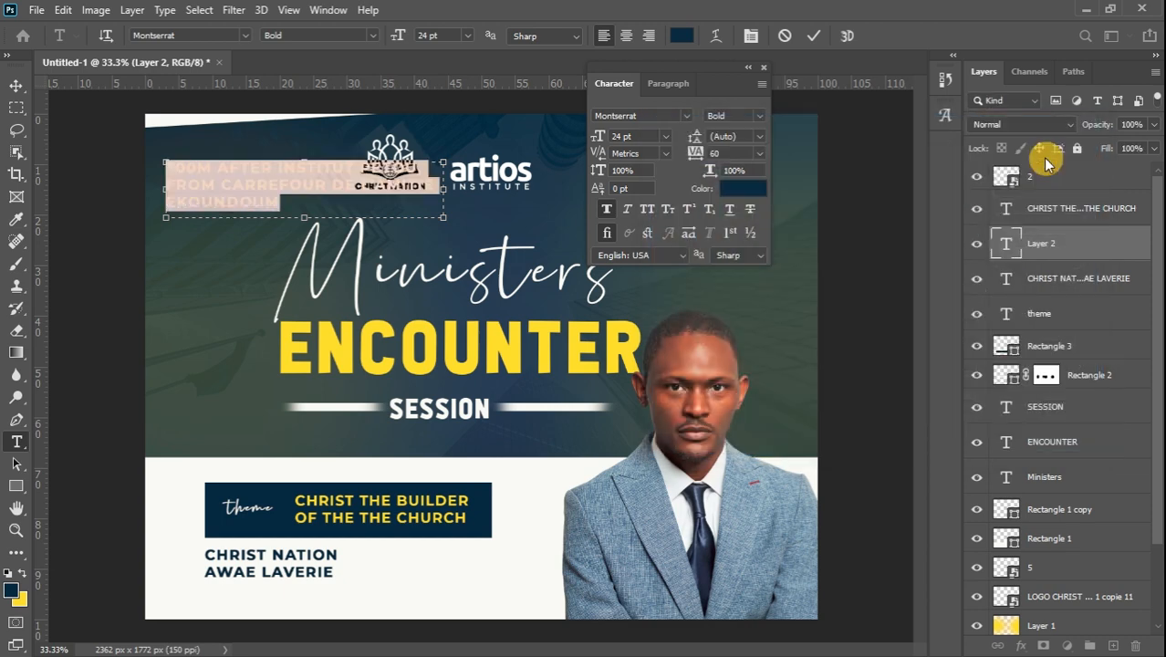
{"action": "left_click", "coordinate": [371, 36]}
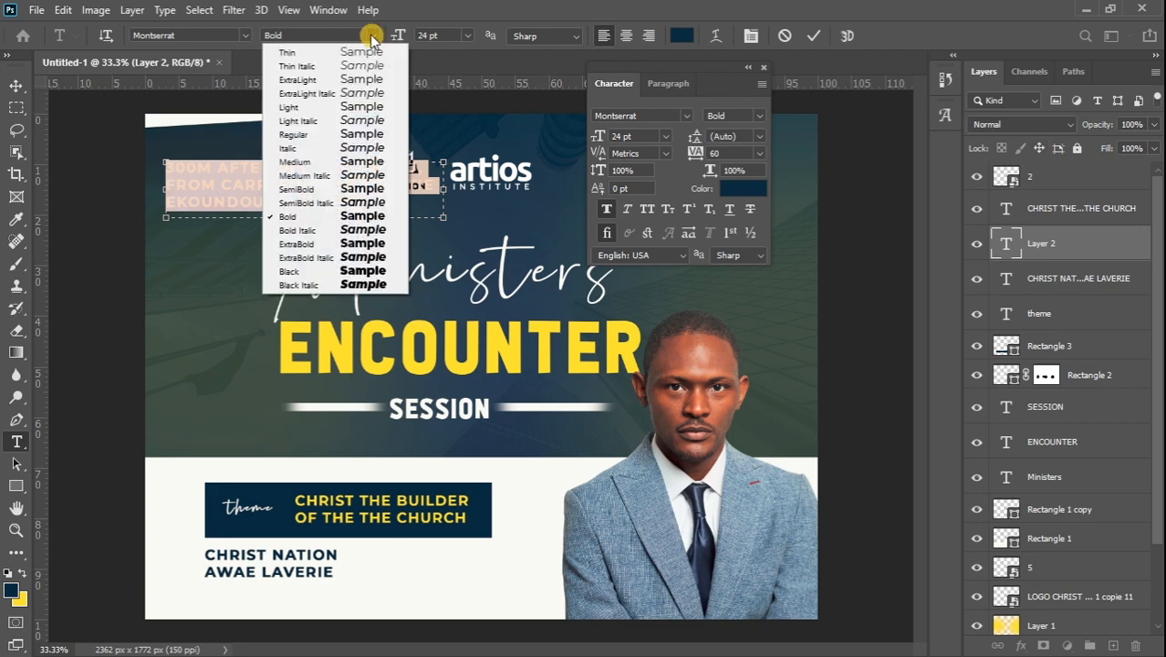
{"action": "left_click", "coordinate": [369, 164]}
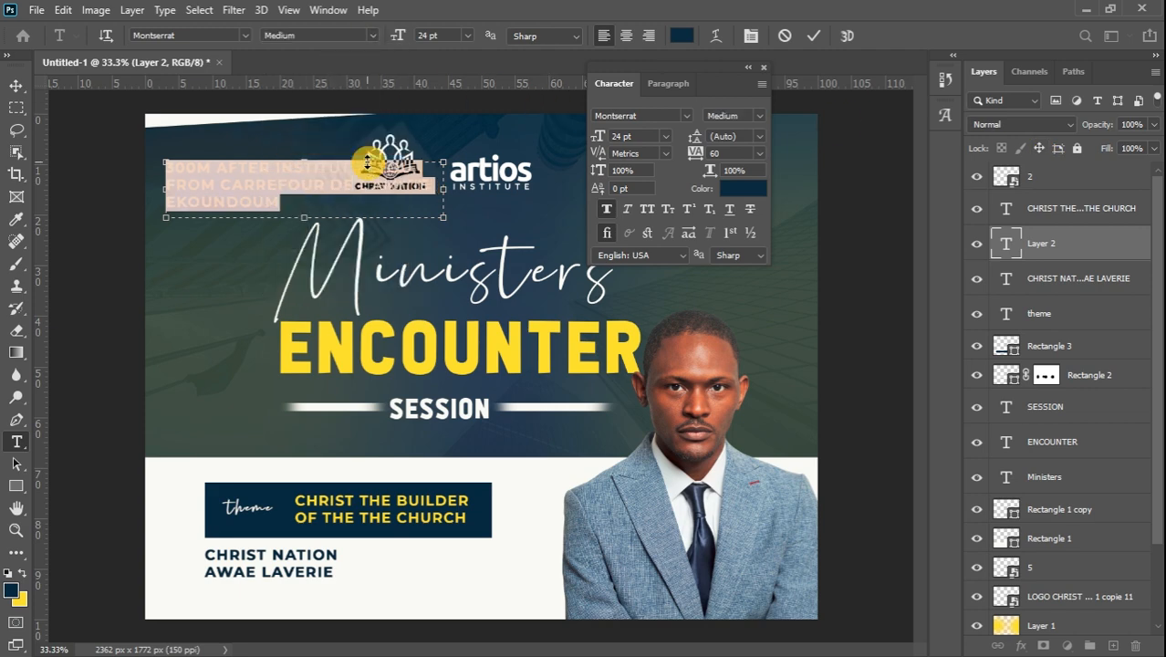
{"action": "left_click", "coordinate": [15, 87]}
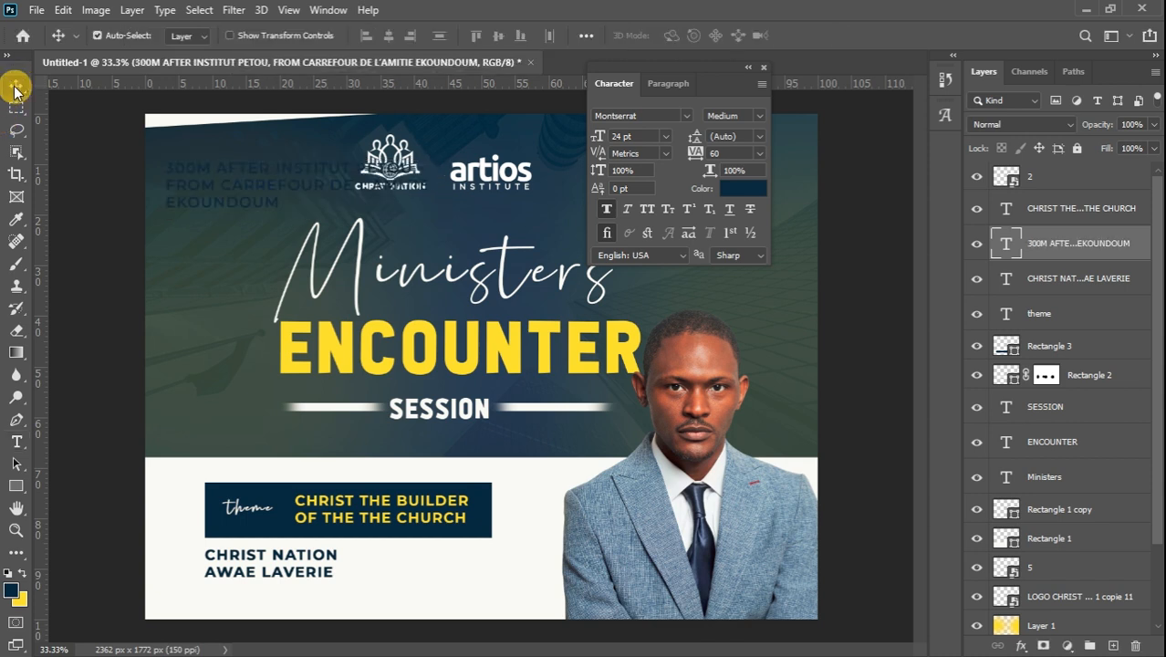
{"action": "key", "text": "ctrl+t"}
{"action": "left_click_drag", "start_coordinate": [270, 185], "coordinate": [314, 577]}
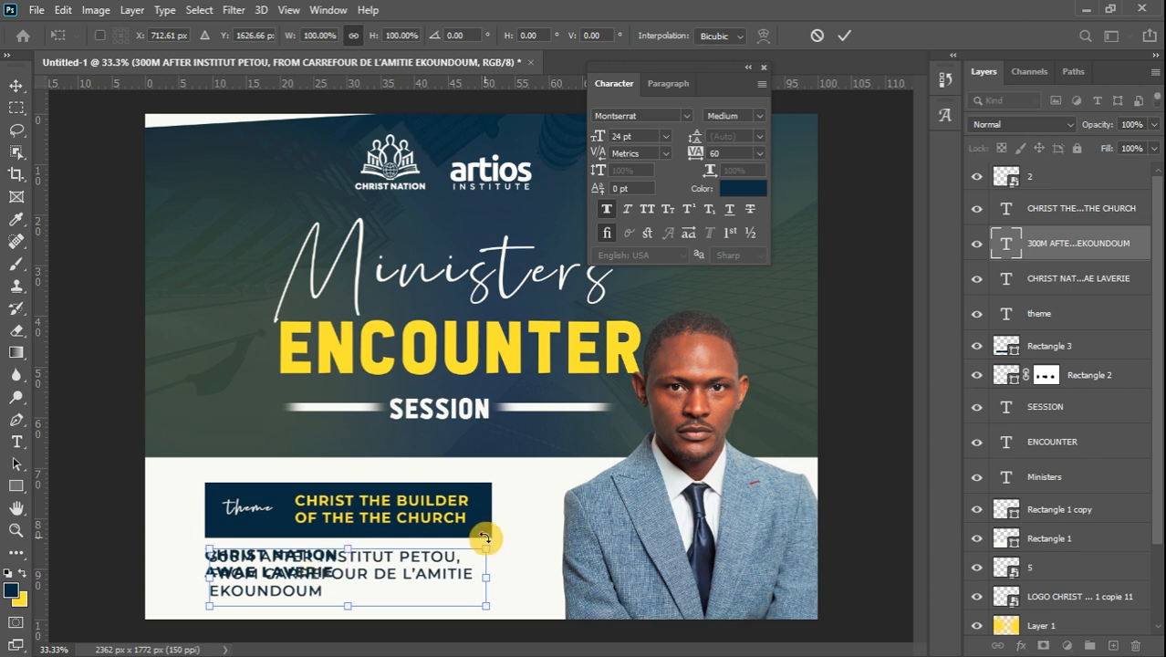
Scale the directions text to about 45% (10.89 pt) and nudge it under the name caption
{"action": "left_click_drag", "start_coordinate": [485, 538], "coordinate": [341, 621]}
{"action": "key", "text": "Down"}
{"action": "key", "text": "Down"}
{"action": "key", "text": "Down"}
{"action": "key", "text": "Down"}
{"action": "key", "text": "Down"}
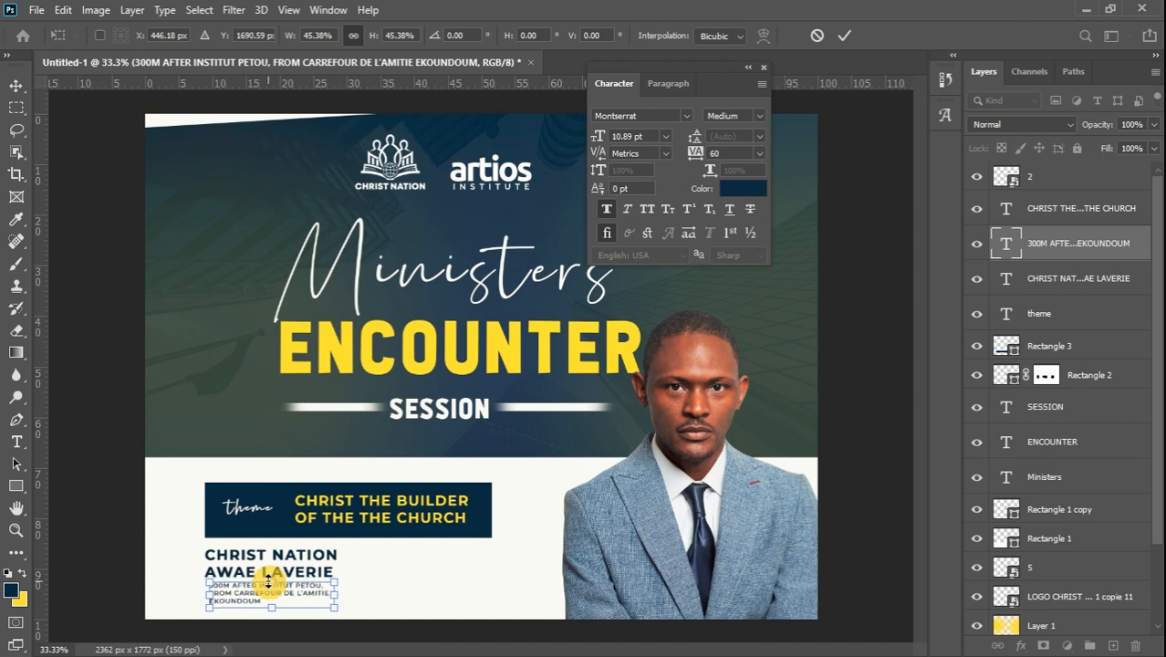
{"action": "key", "text": "Left"}
{"action": "key", "text": "Left"}
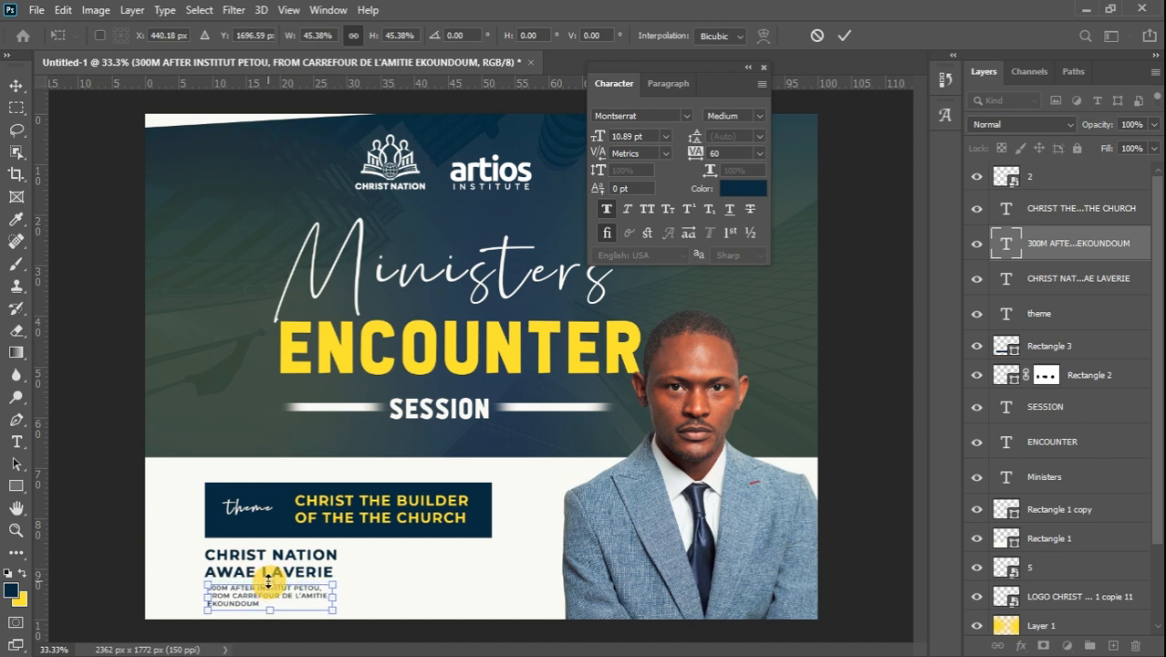
{"action": "left_click", "coordinate": [16, 86]}
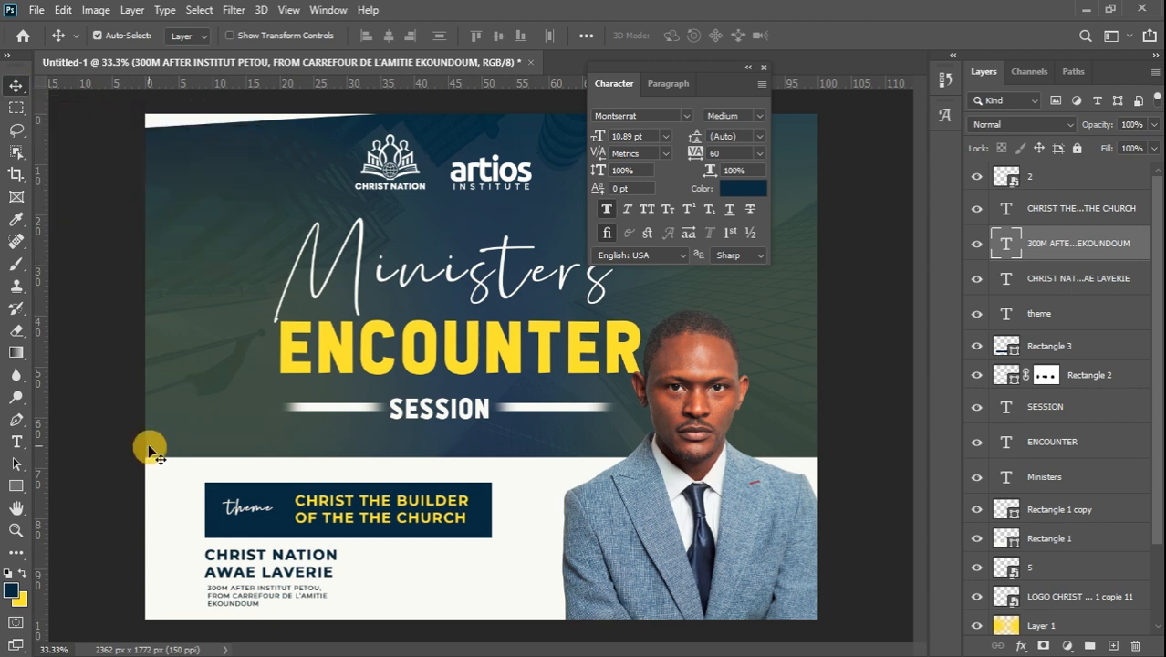
Shrink the theme banner with its theme word and CHRIST THE BUILDER, moving it up slightly
{"action": "left_click", "coordinate": [334, 585]}
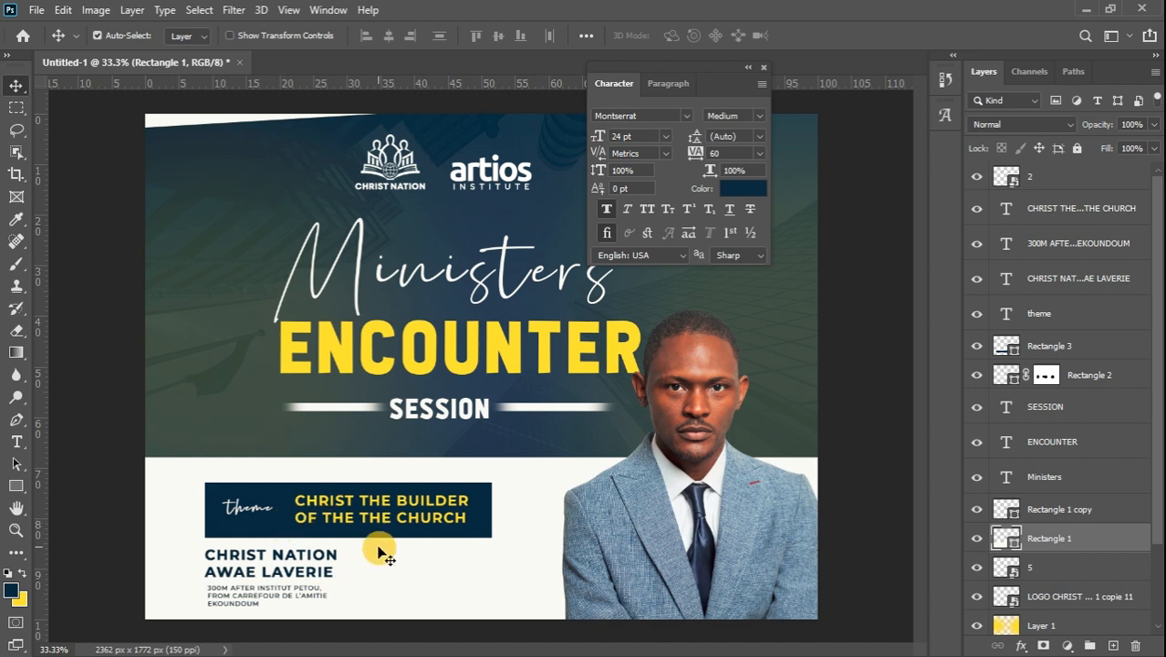
{"action": "left_click", "coordinate": [281, 533]}
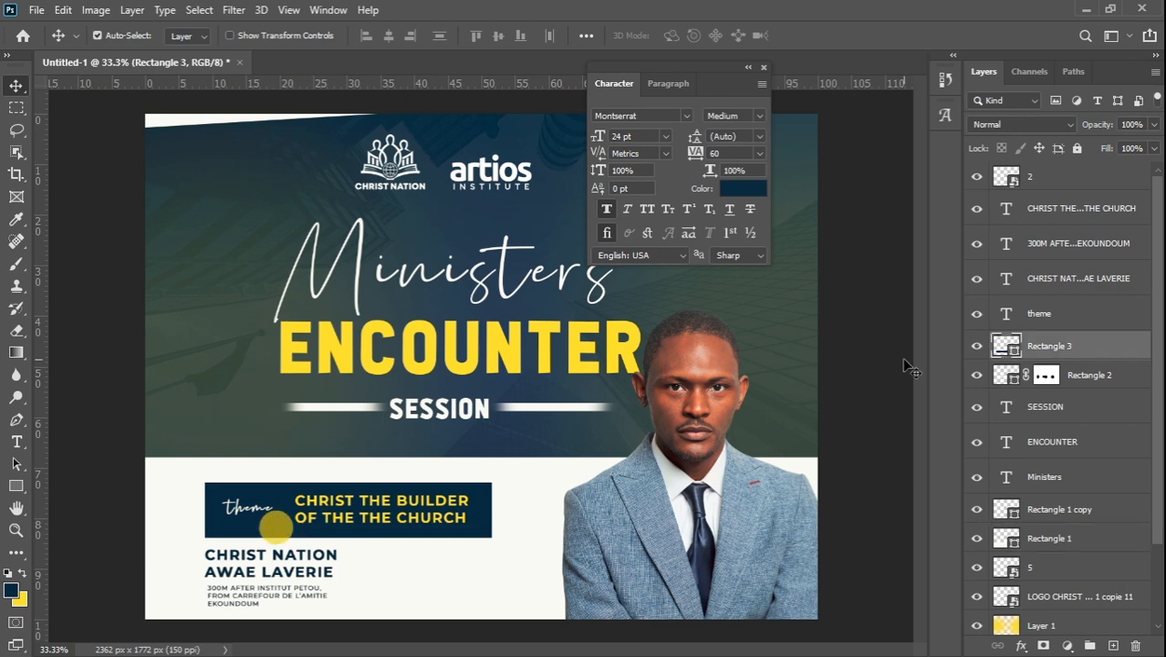
{"action": "left_click", "coordinate": [1073, 323], "text": "ctrl"}
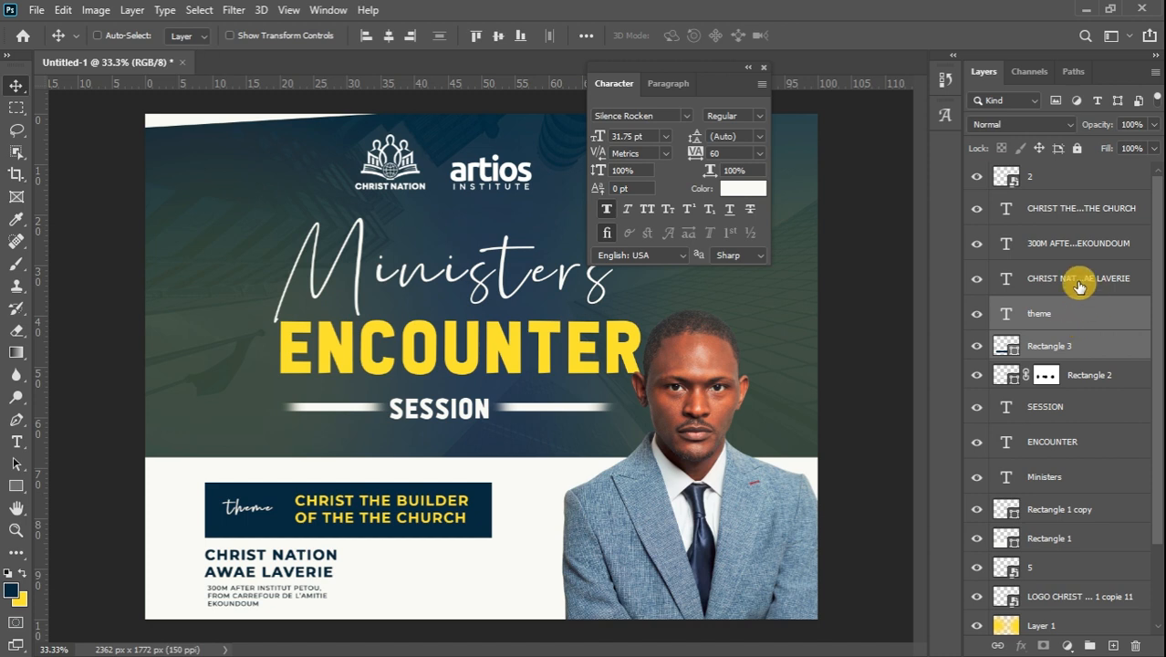
{"action": "left_click", "coordinate": [1079, 287], "text": "ctrl"}
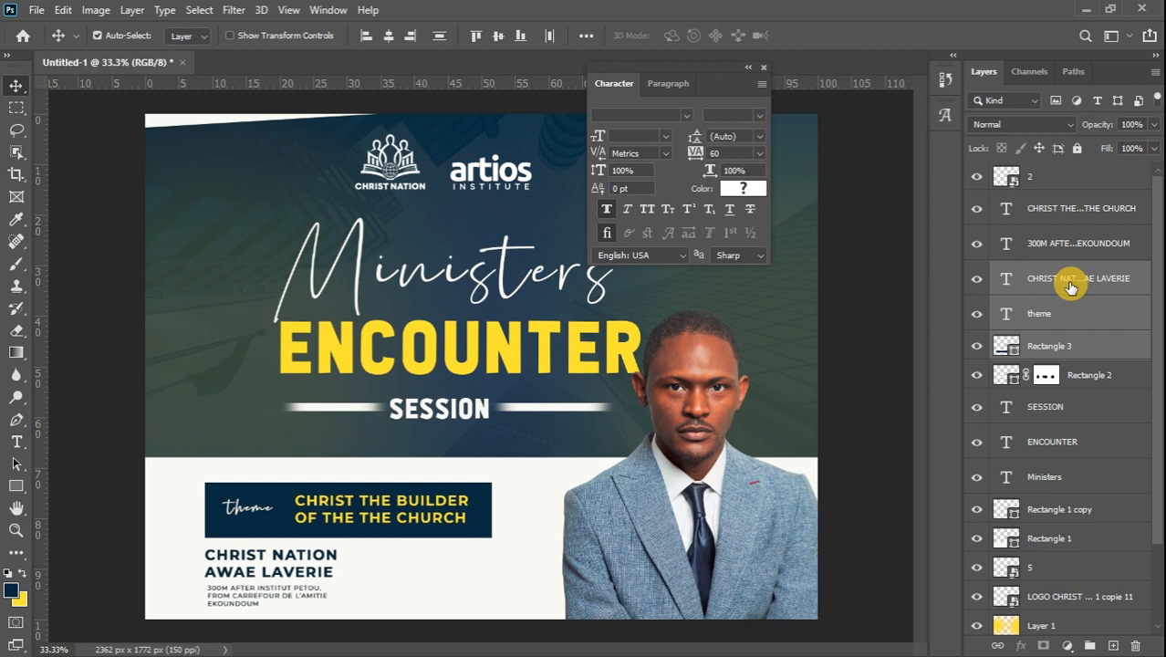
{"action": "left_click", "coordinate": [1071, 286], "text": "ctrl"}
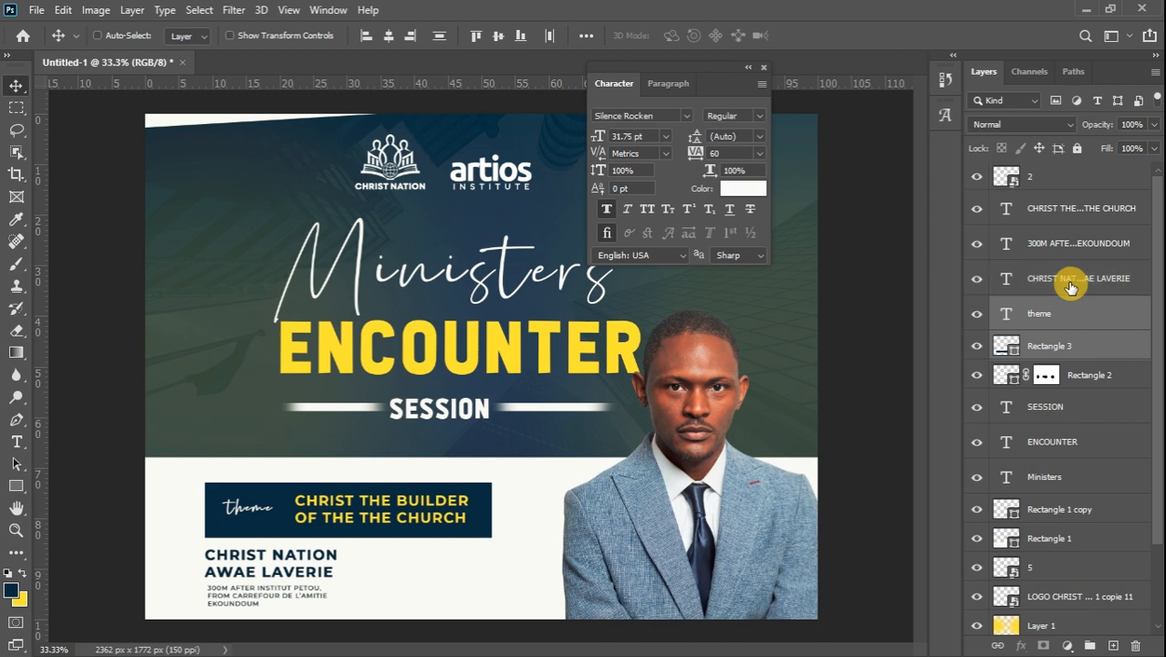
{"action": "left_click", "coordinate": [1103, 213], "text": "ctrl"}
{"action": "key", "text": "ctrl+t"}
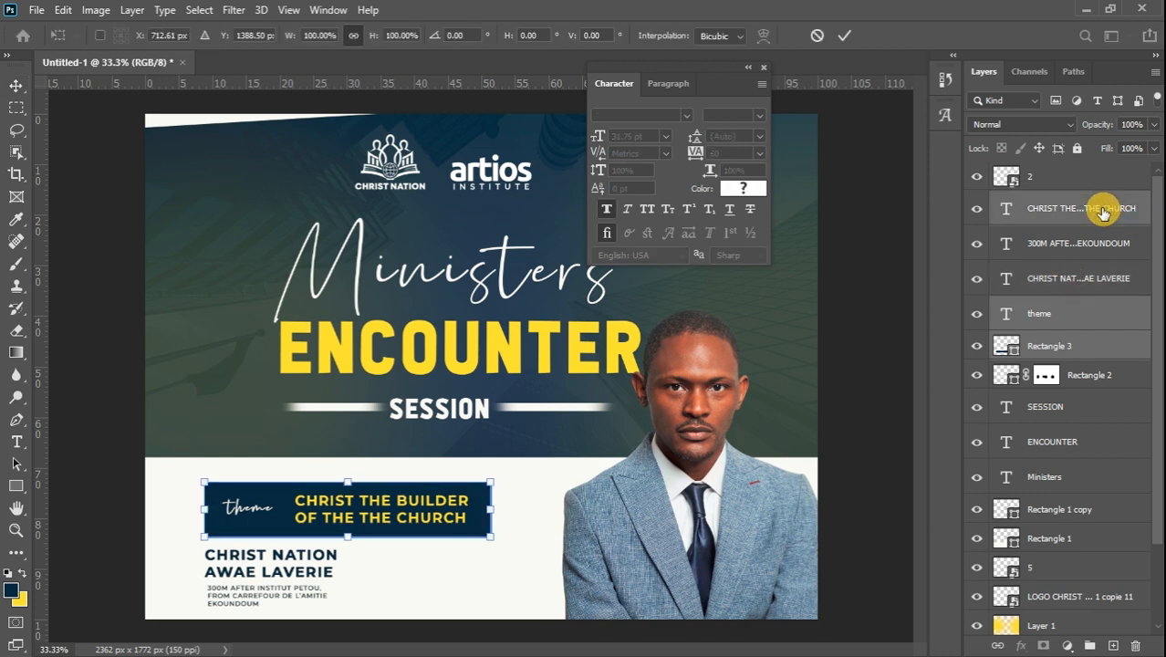
{"action": "left_click_drag", "start_coordinate": [493, 482], "coordinate": [430, 493]}
{"action": "left_click_drag", "start_coordinate": [373, 521], "coordinate": [377, 502]}
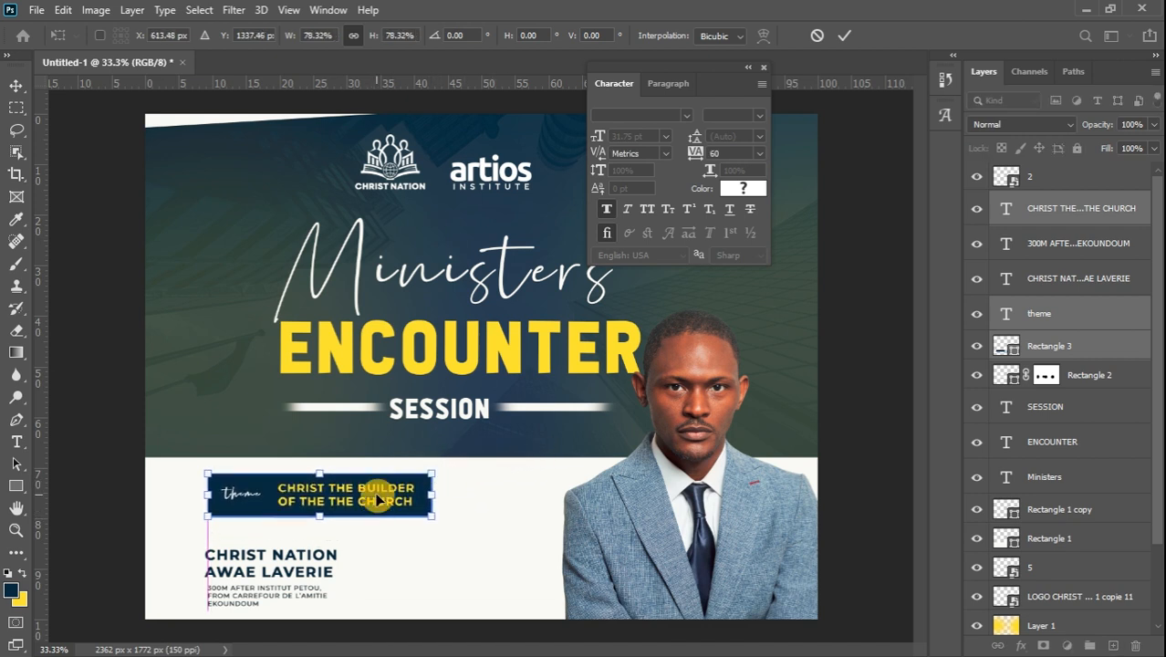
{"action": "left_click", "coordinate": [16, 87]}
Raise the name caption, and scale the address text to about 133% directly beneath it
{"action": "left_click_drag", "start_coordinate": [285, 568], "coordinate": [316, 537]}
{"action": "key", "text": "ctrl+t"}
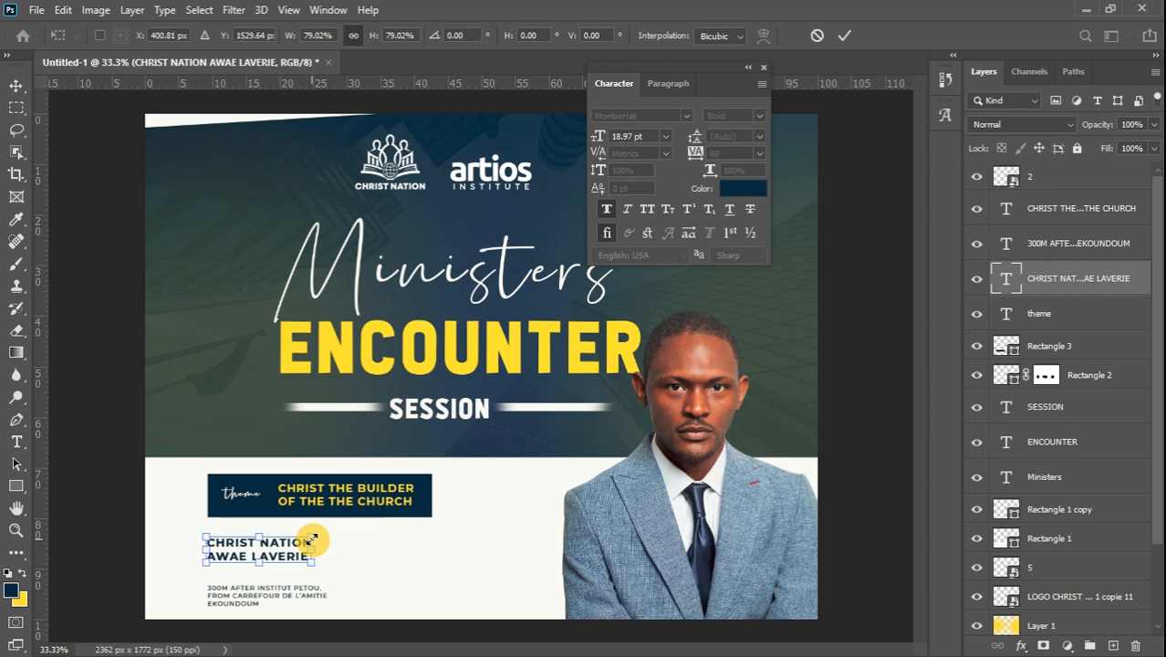
{"action": "left_click", "coordinate": [17, 85]}
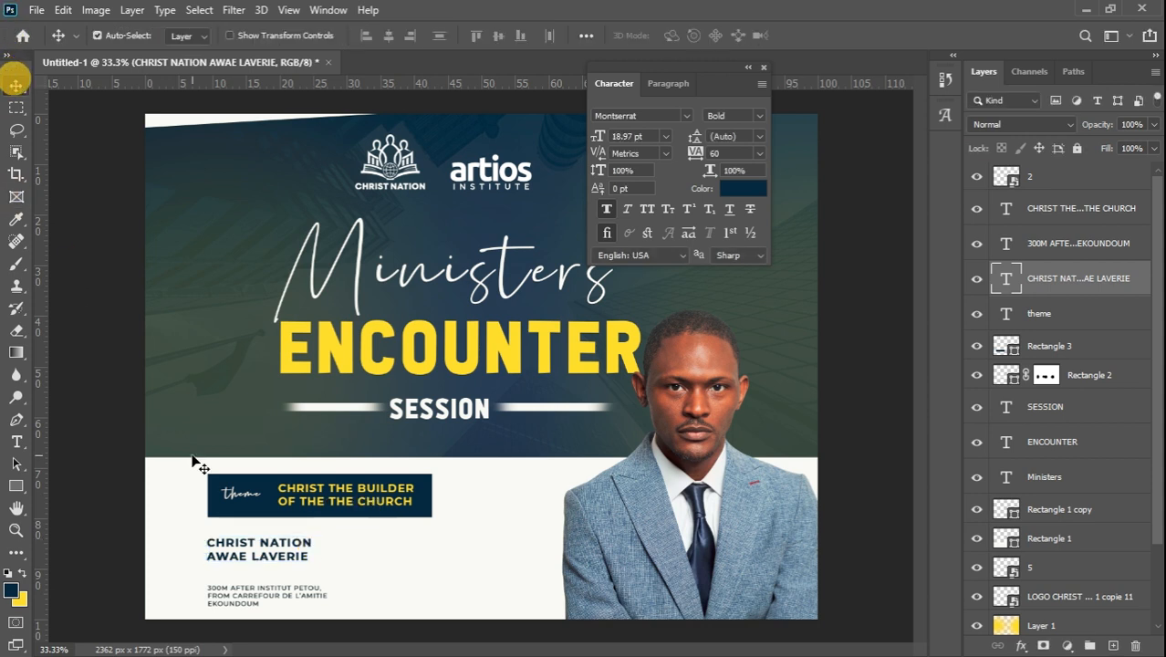
{"action": "left_click_drag", "start_coordinate": [241, 593], "coordinate": [243, 580]}
{"action": "key", "text": "ctrl+t"}
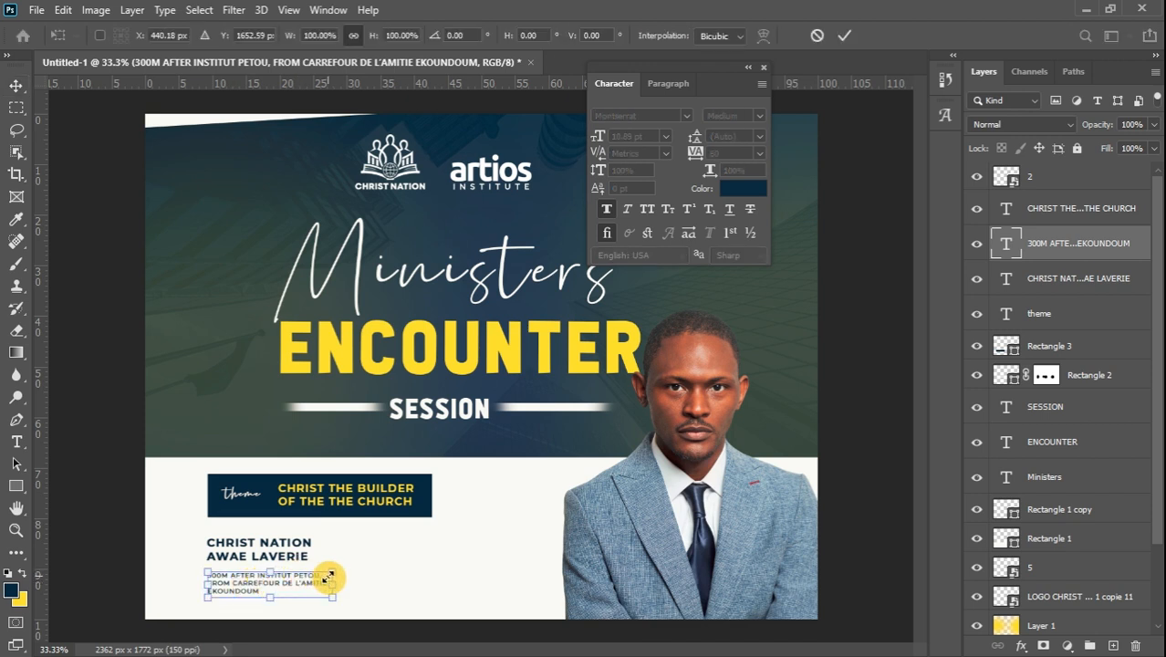
{"action": "left_click_drag", "start_coordinate": [330, 575], "coordinate": [374, 563]}
{"action": "left_click", "coordinate": [16, 86]}
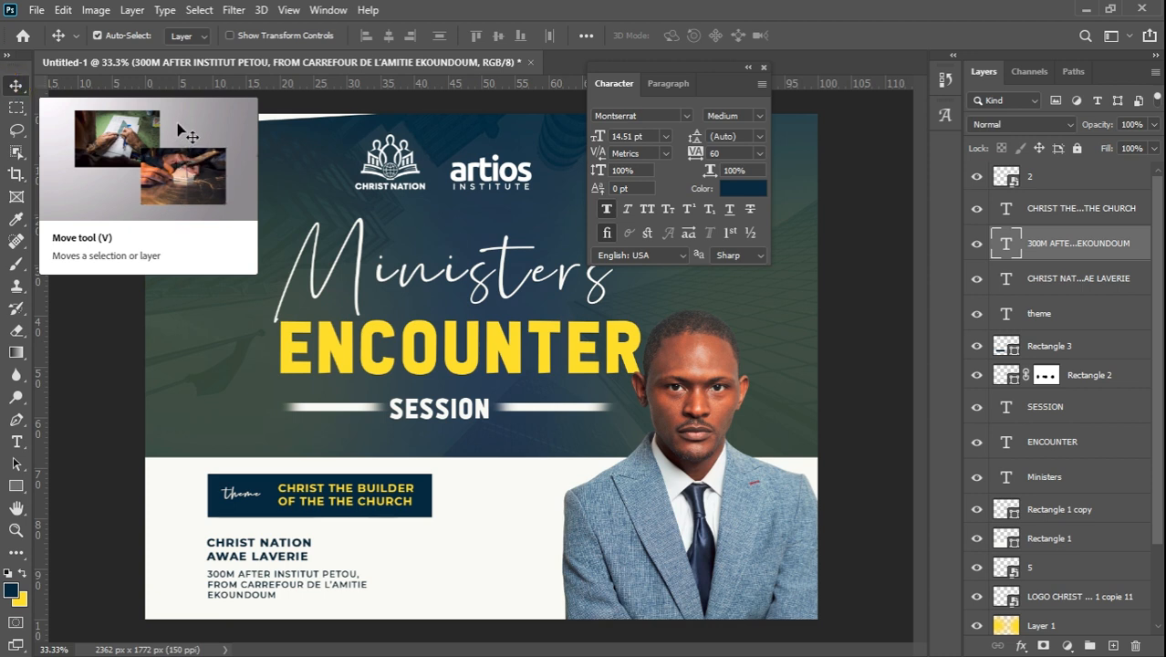
{"action": "left_click", "coordinate": [274, 544]}
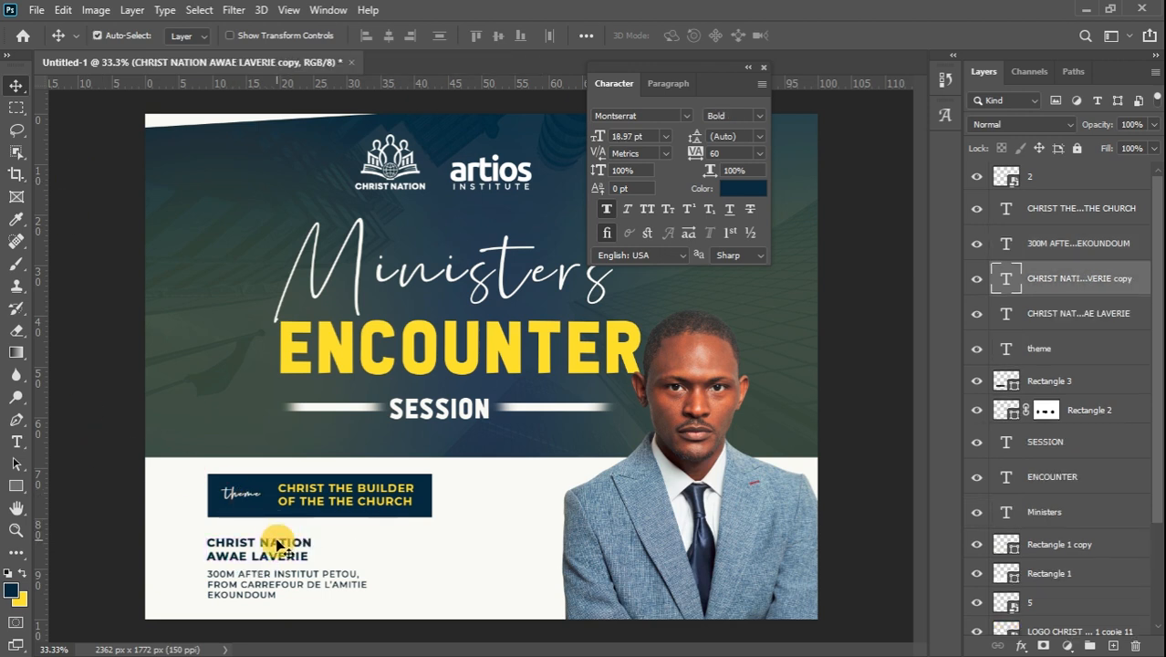
Duplicate the name text to the right and retype it as THURS / 07 MARCH / 4PM - 8PM
{"action": "left_click_drag", "start_coordinate": [278, 546], "coordinate": [461, 542]}
{"action": "double_click", "coordinate": [459, 542]}
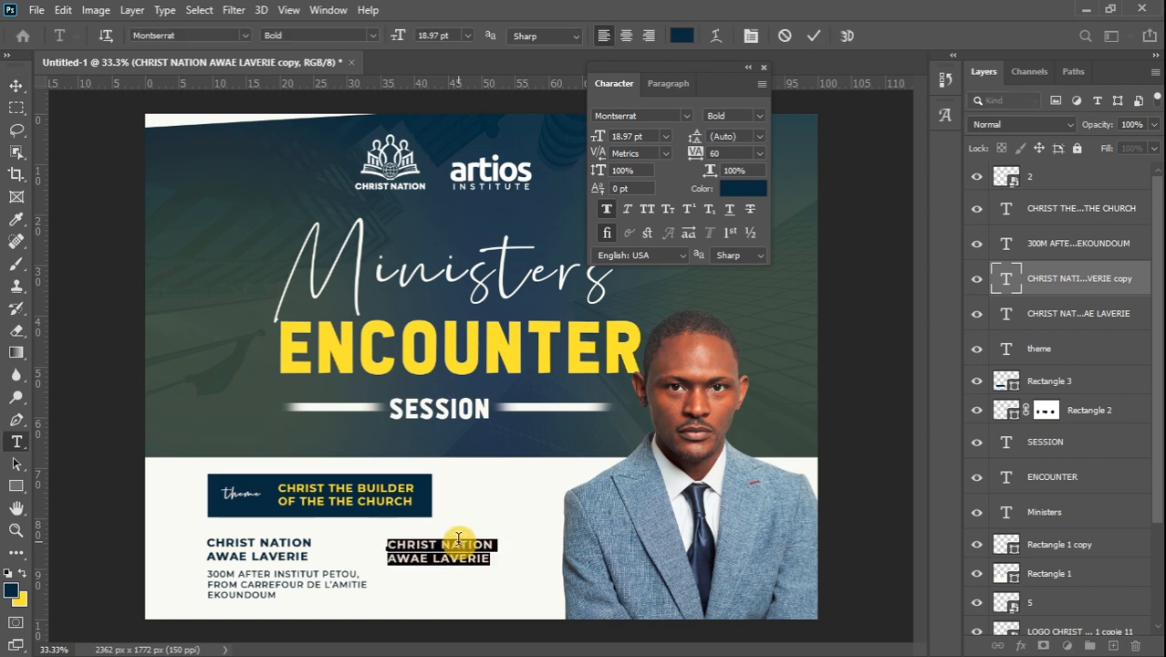
{"action": "type", "text": "THURS"}
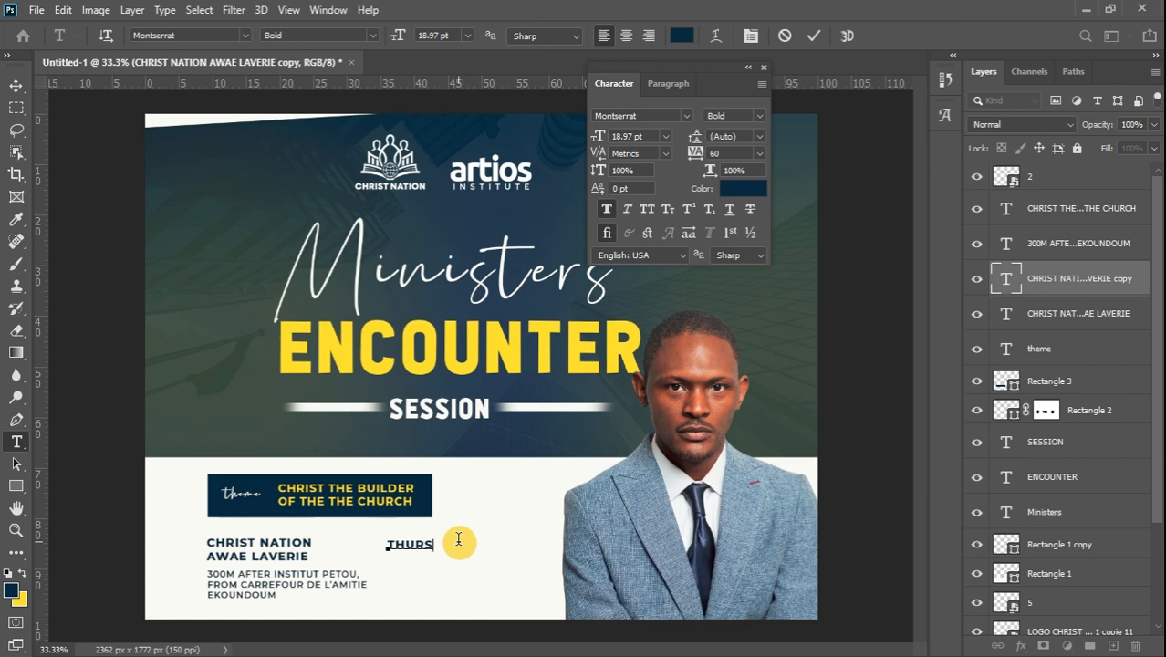
{"action": "left_click", "coordinate": [1148, 350]}
{"action": "left_click", "coordinate": [1148, 349]}
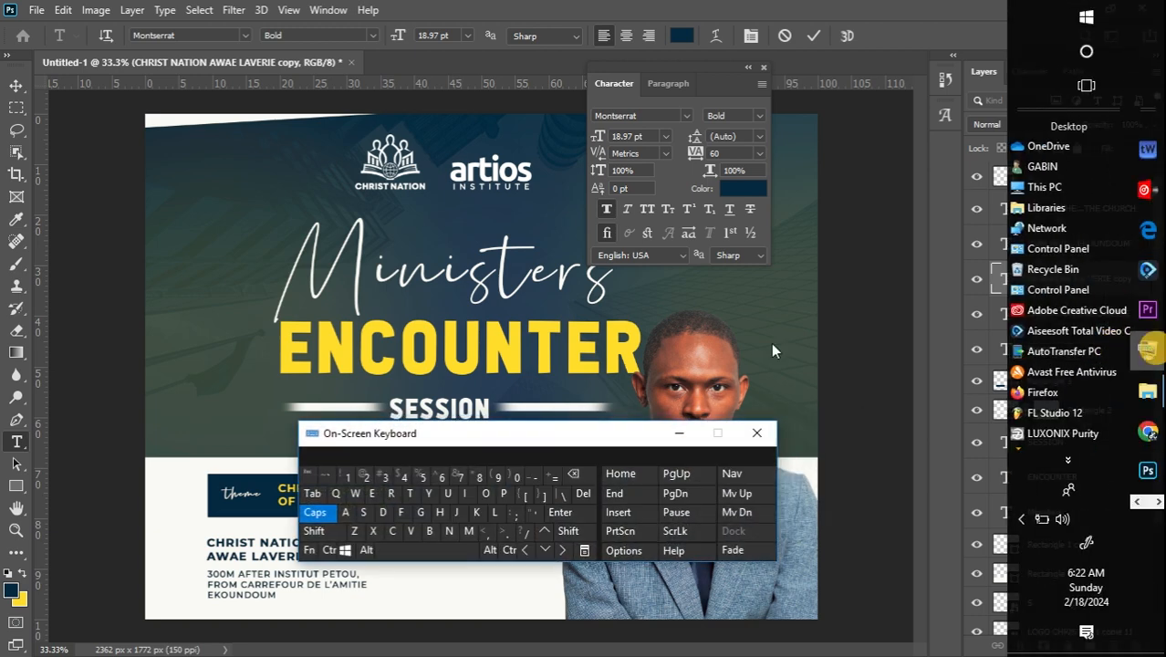
{"action": "left_click_drag", "start_coordinate": [518, 442], "coordinate": [756, 378]}
{"action": "left_click_drag", "start_coordinate": [617, 414], "coordinate": [814, 289]}
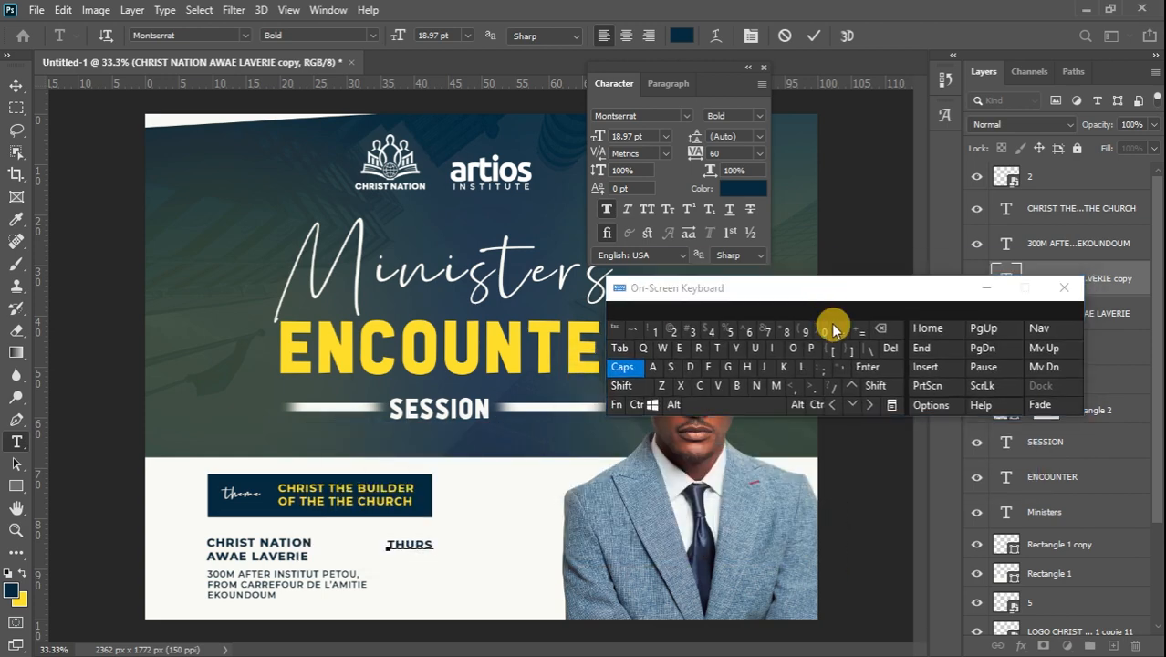
{"action": "left_click", "coordinate": [867, 368]}
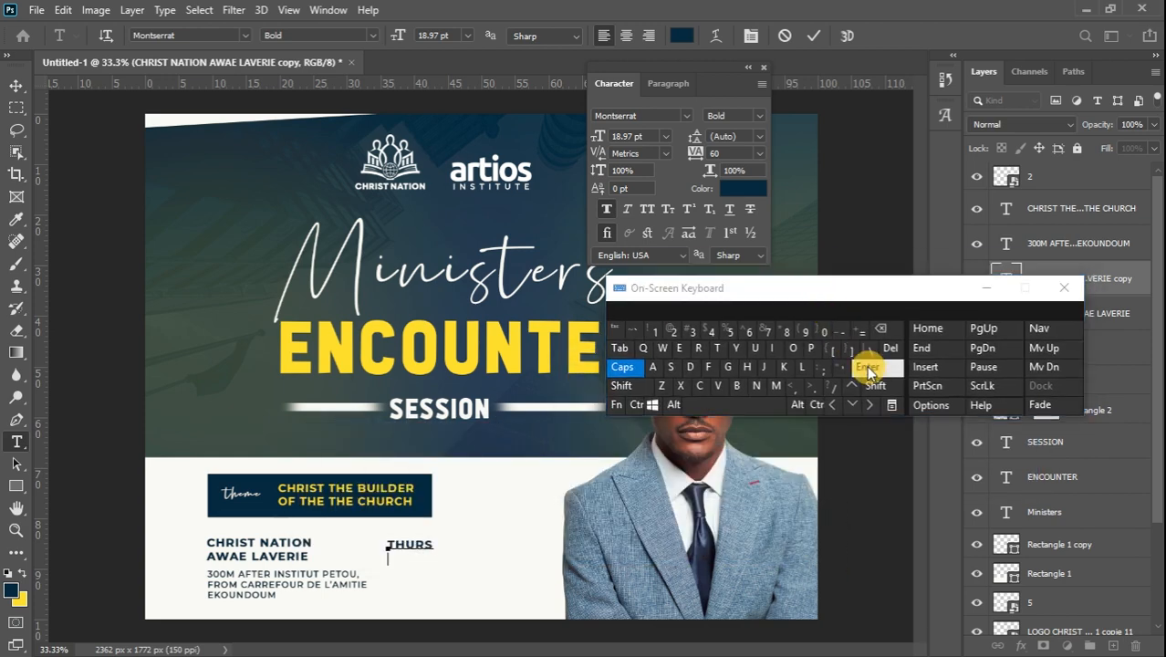
{"action": "type", "text": "07 MARCH"}
{"action": "left_click", "coordinate": [867, 369]}
{"action": "type", "text": "4"}
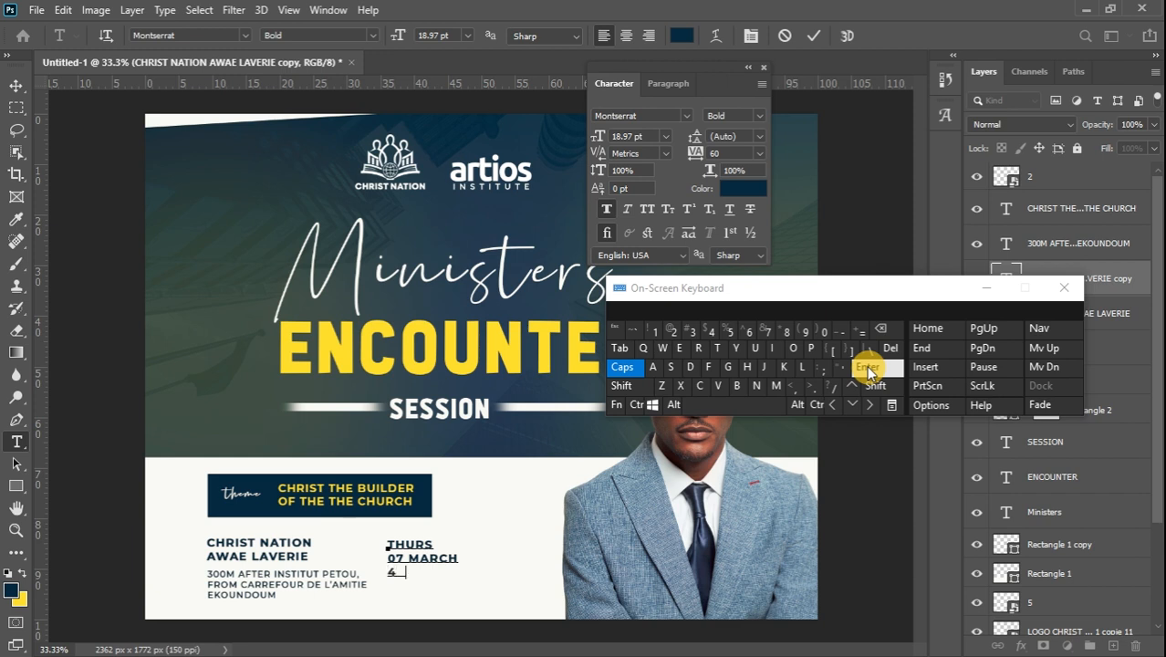
{"action": "type", "text": "PM - 8PM"}
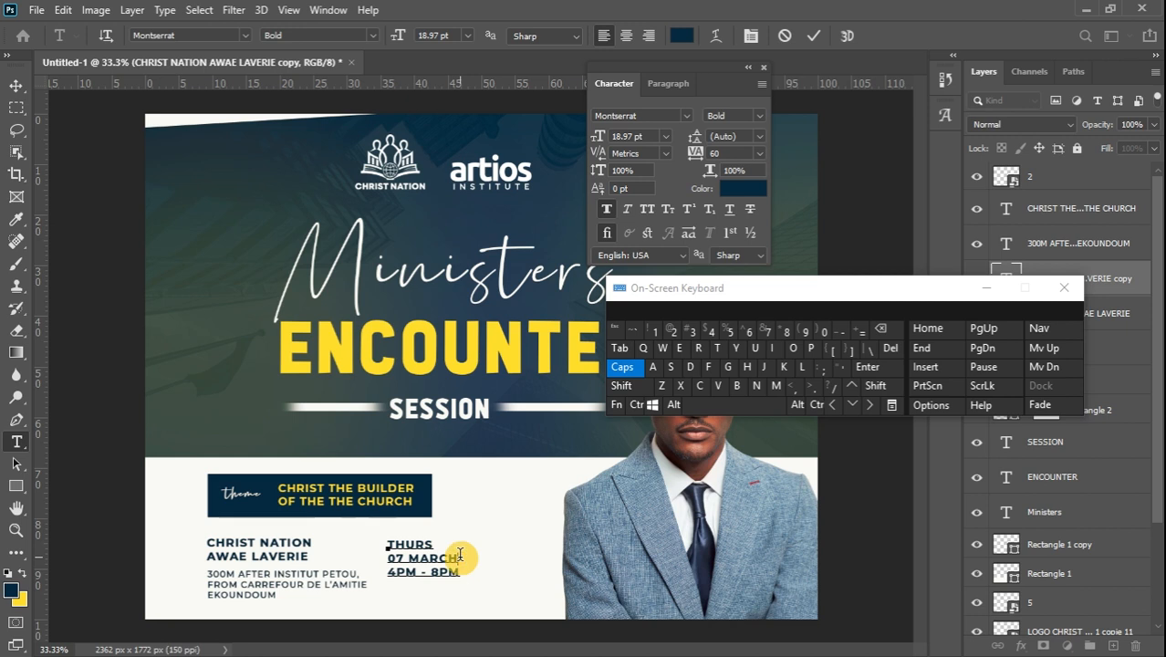
Make the 07 MARCH line ExtraBold and commit the date text
{"action": "left_click", "coordinate": [461, 557]}
{"action": "left_click_drag", "start_coordinate": [376, 566], "coordinate": [372, 558]}
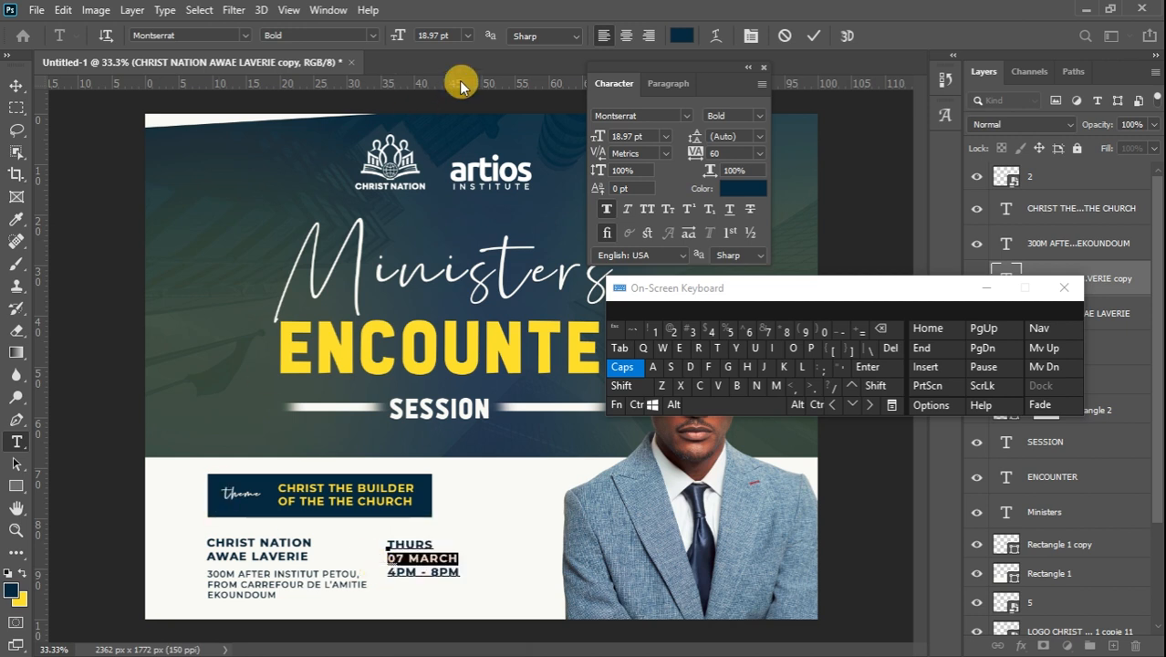
{"action": "left_click", "coordinate": [372, 34]}
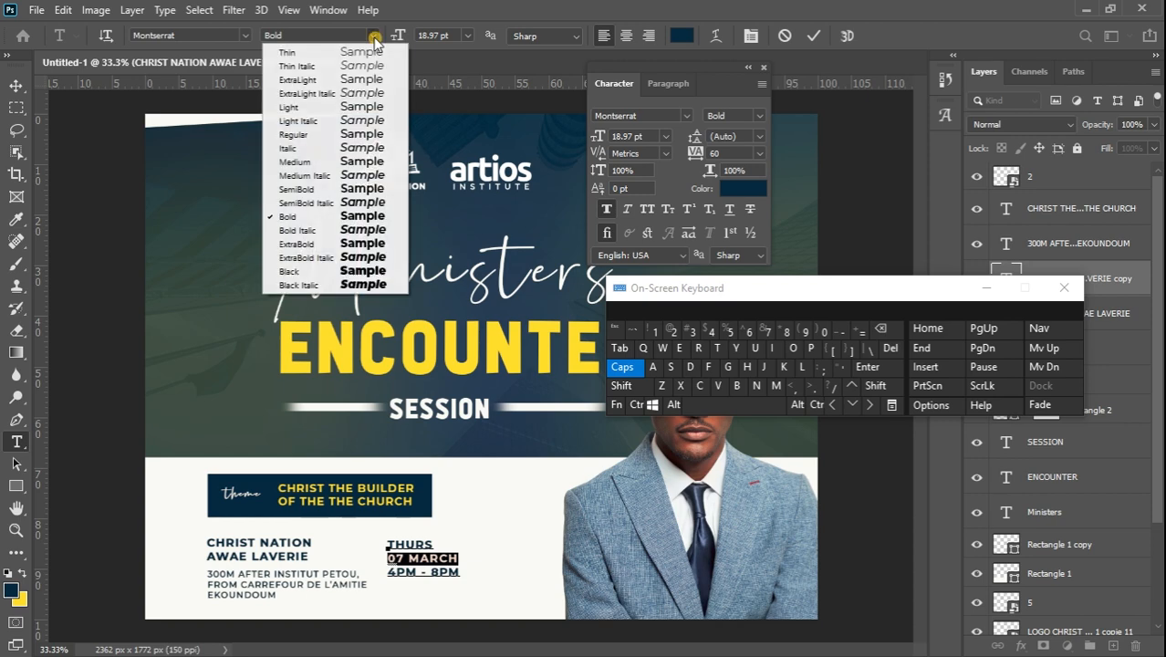
{"action": "left_click", "coordinate": [376, 244]}
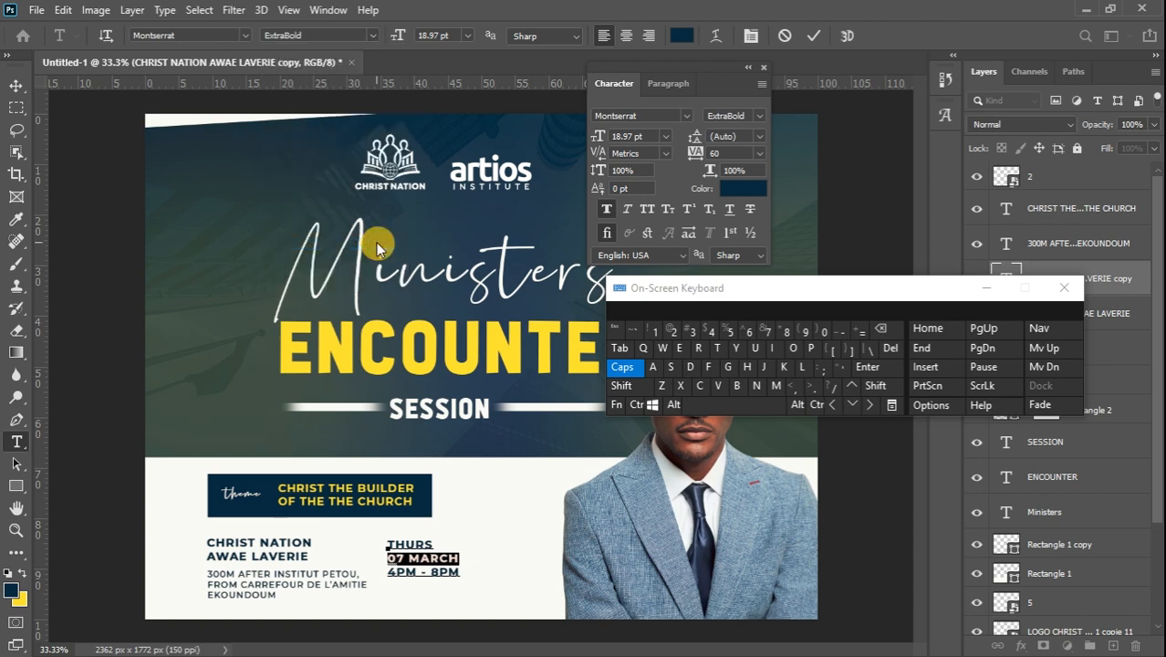
{"action": "left_click", "coordinate": [20, 88]}
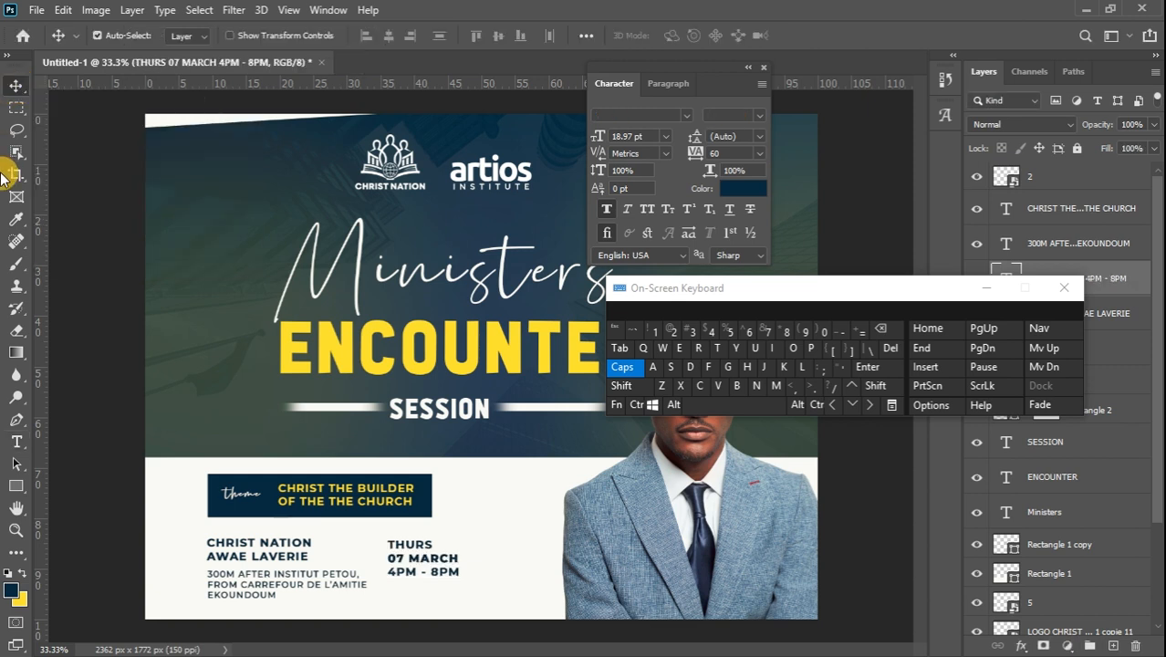
{"action": "left_click", "coordinate": [987, 288]}
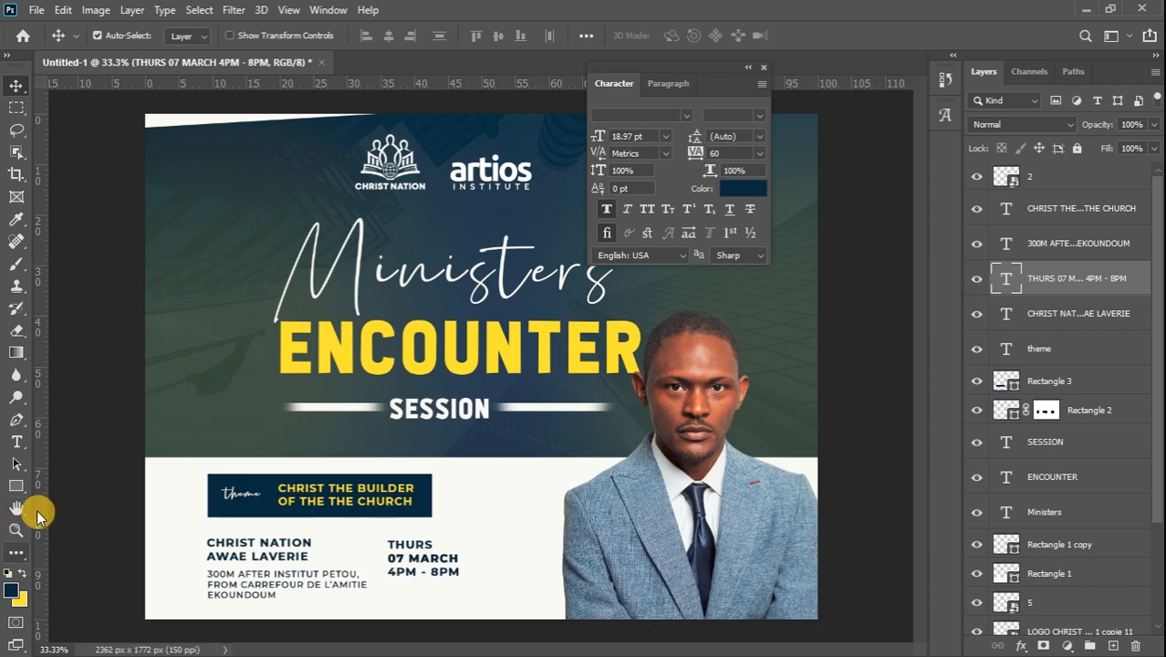
{"action": "left_click", "coordinate": [13, 488]}
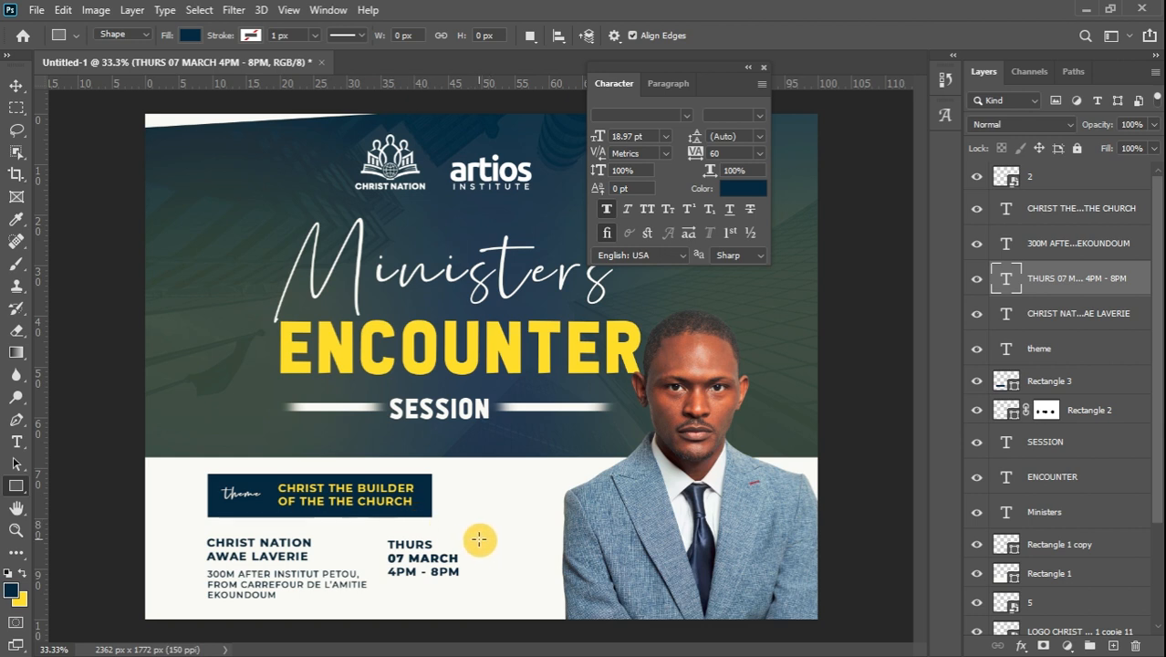
Draw a dark-blue rectangle to the right of the date
{"action": "left_click_drag", "start_coordinate": [479, 539], "coordinate": [639, 578]}
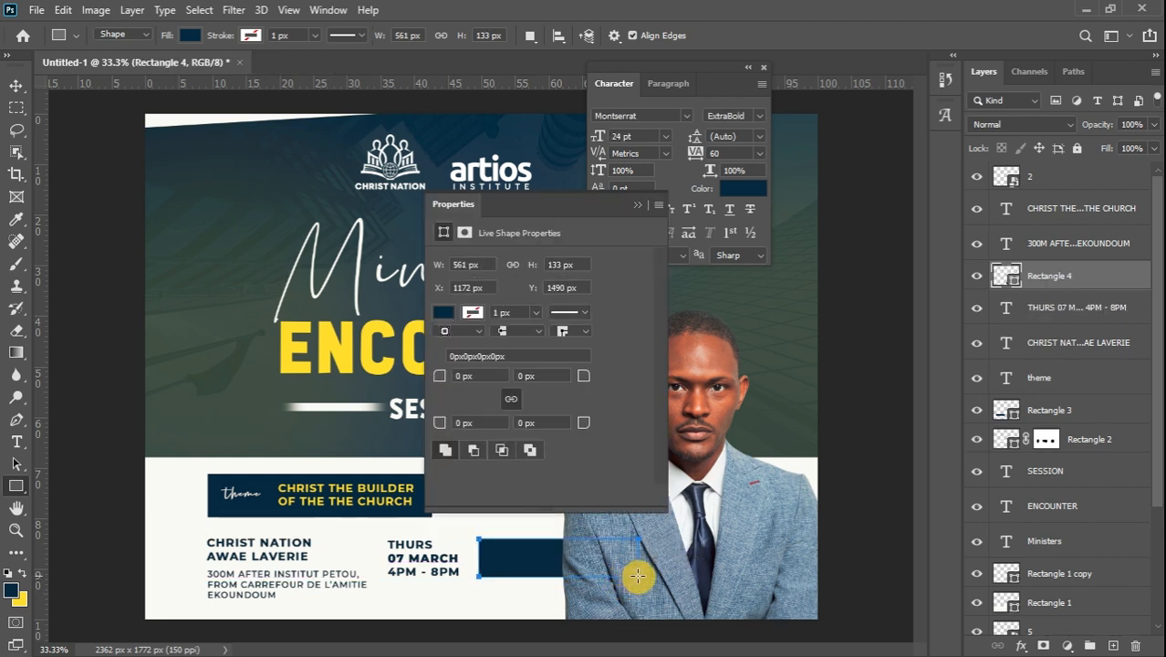
{"action": "left_click", "coordinate": [637, 211]}
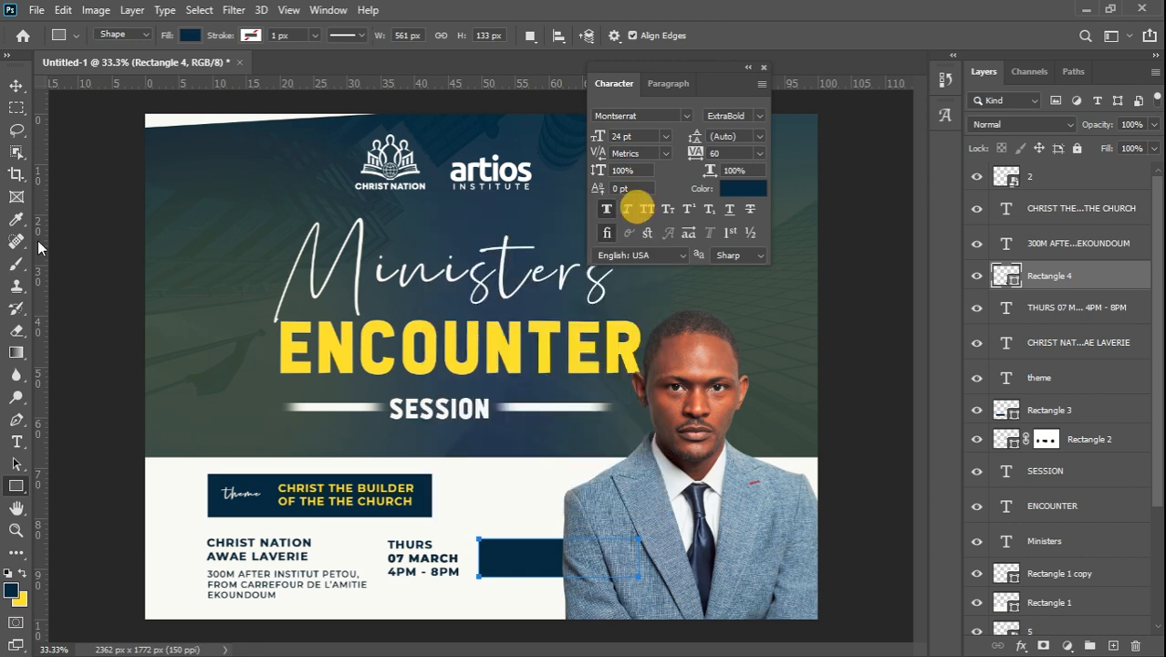
{"action": "left_click", "coordinate": [17, 87]}
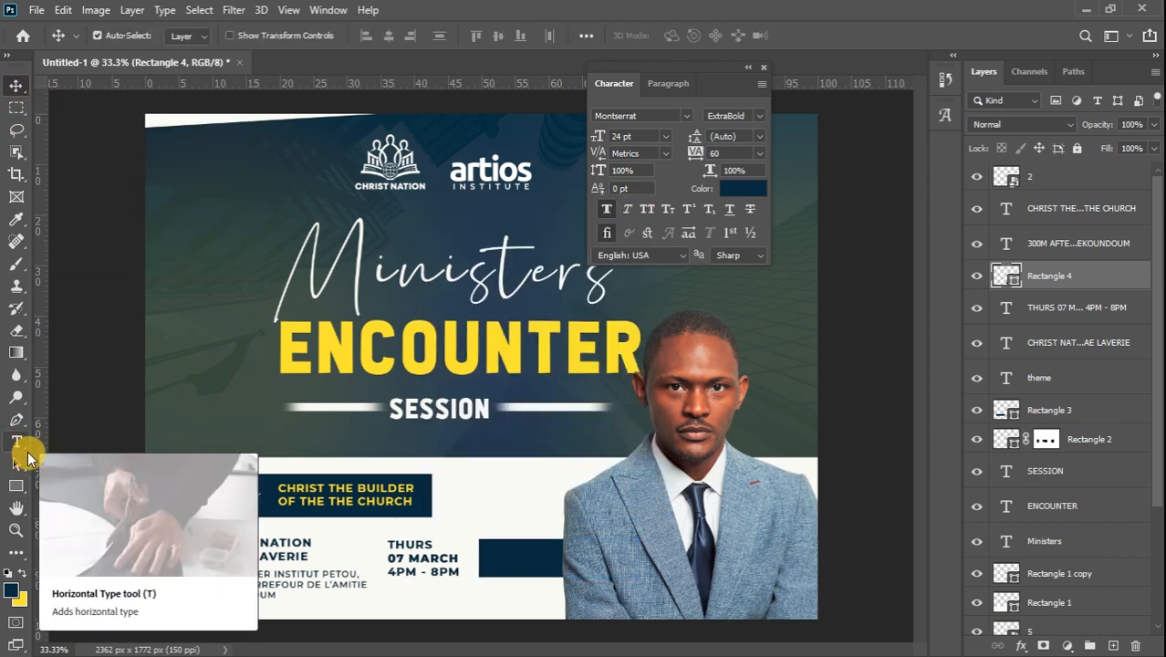
Add a yellow ExtraBold FREE label and move it onto the dark-blue box
{"action": "left_click", "coordinate": [18, 445]}
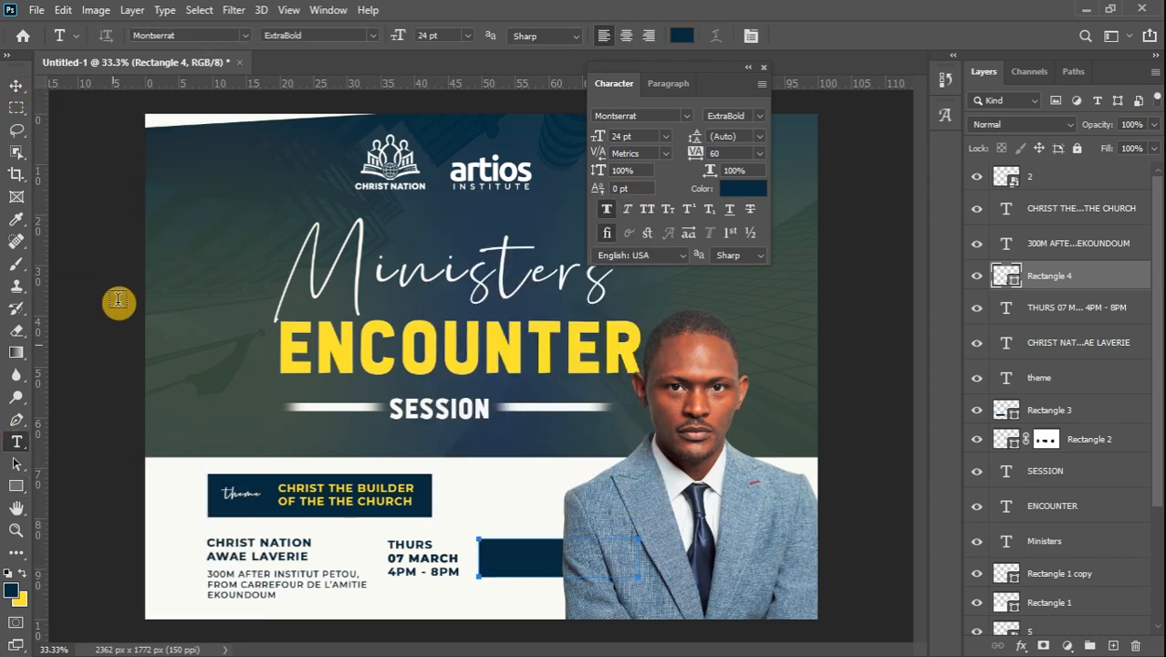
{"action": "left_click", "coordinate": [208, 204]}
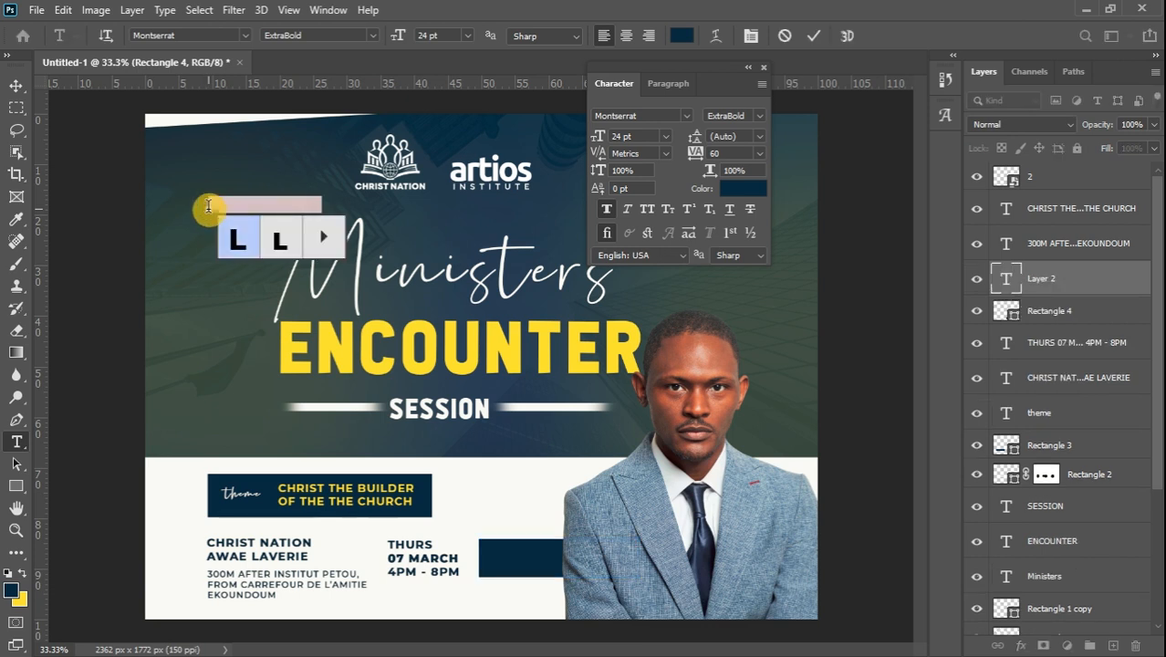
{"action": "type", "text": "FREE"}
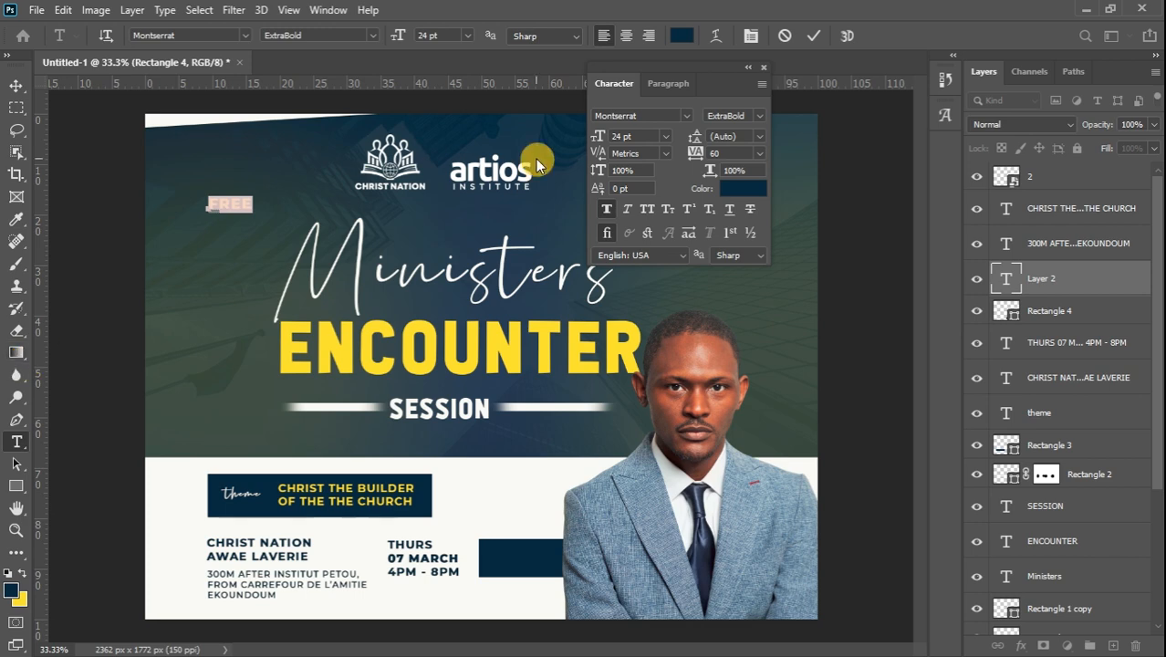
{"action": "left_click", "coordinate": [374, 34]}
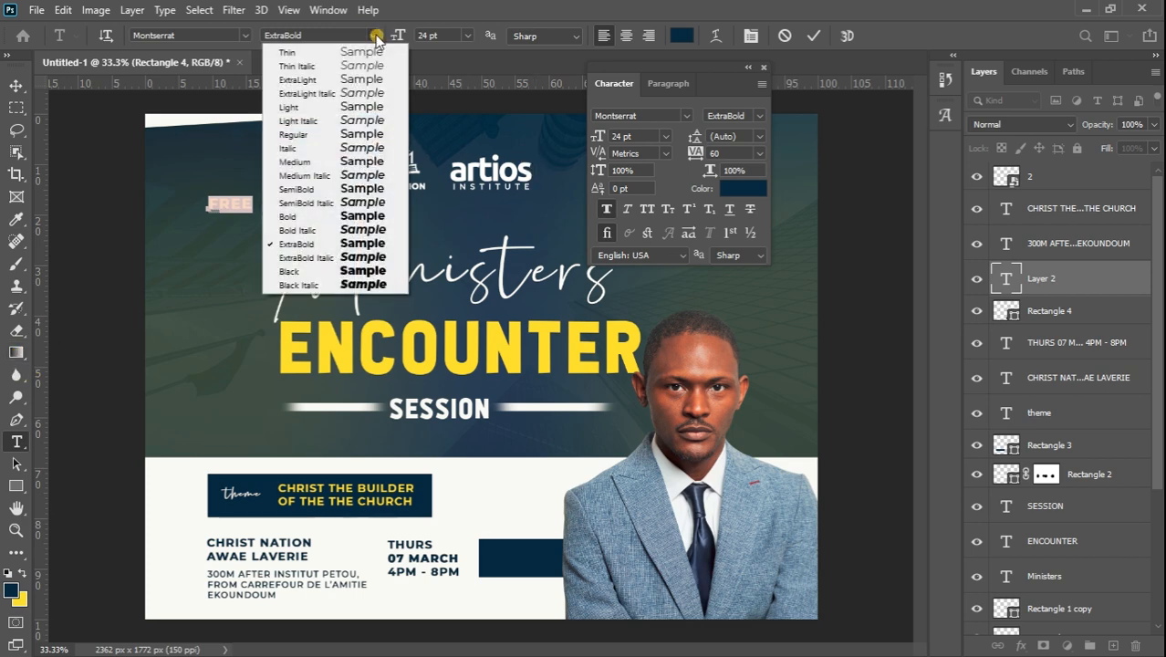
{"action": "left_click", "coordinate": [365, 243]}
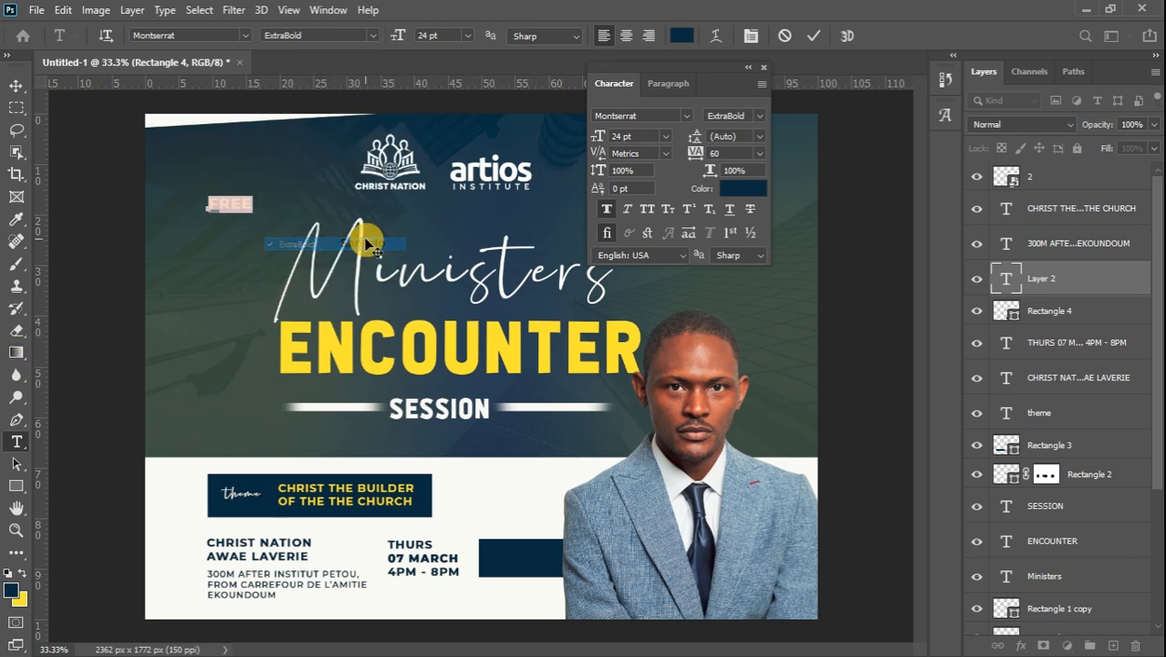
{"action": "left_click", "coordinate": [23, 572]}
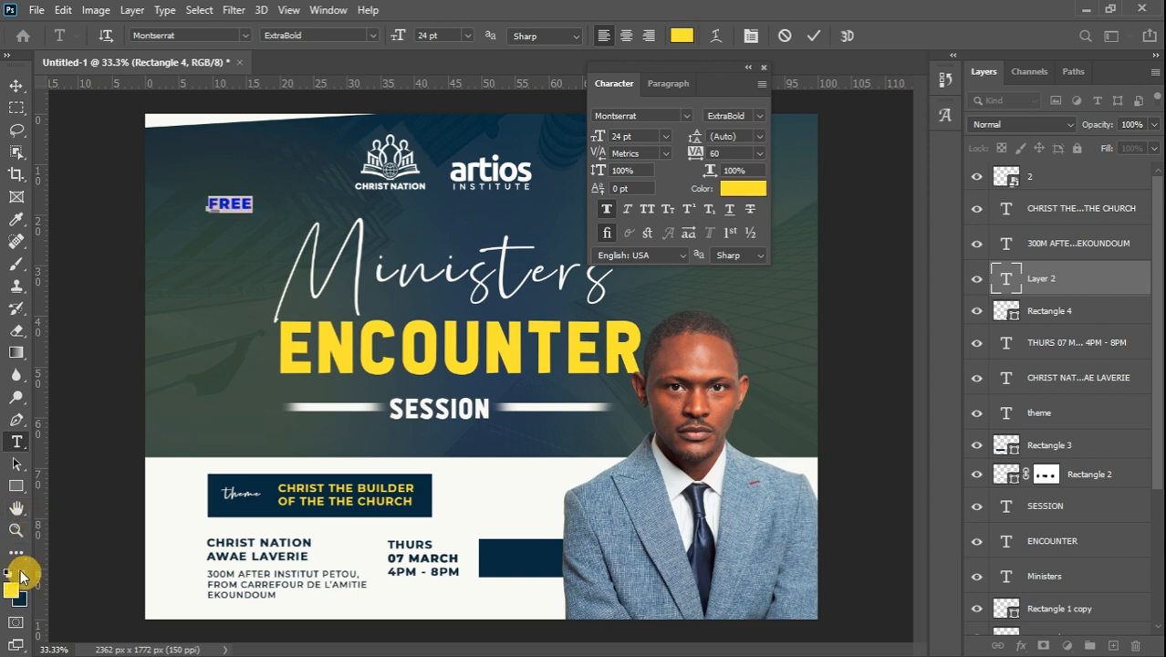
{"action": "left_click", "coordinate": [17, 87]}
{"action": "left_click", "coordinate": [238, 211]}
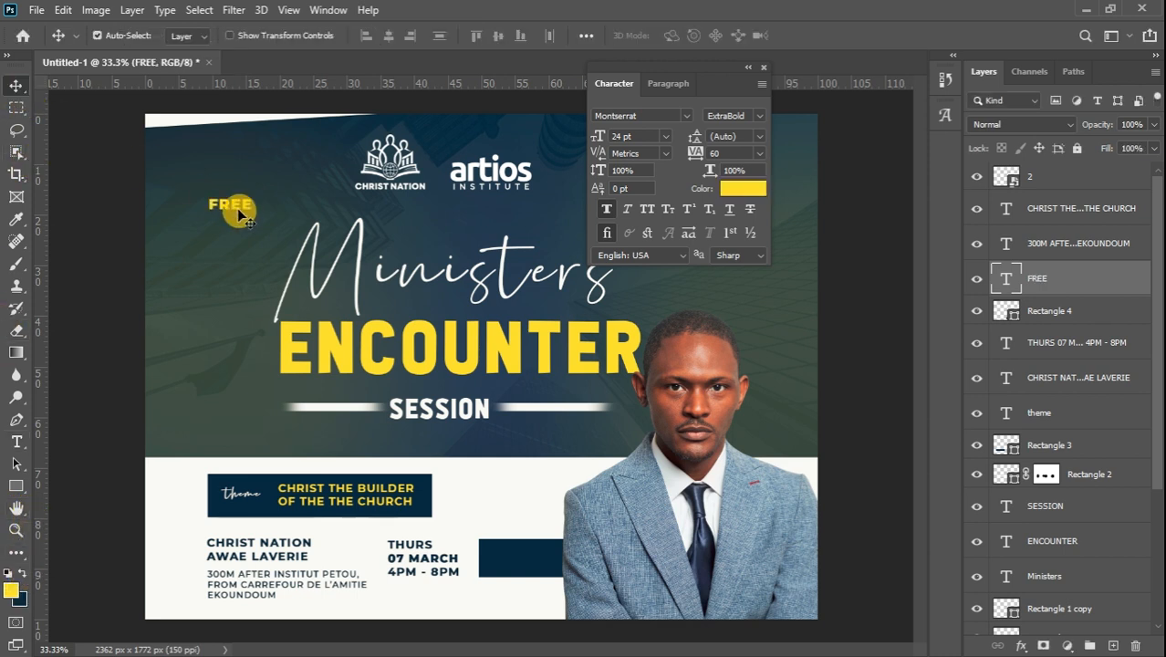
{"action": "left_click_drag", "start_coordinate": [229, 206], "coordinate": [513, 562]}
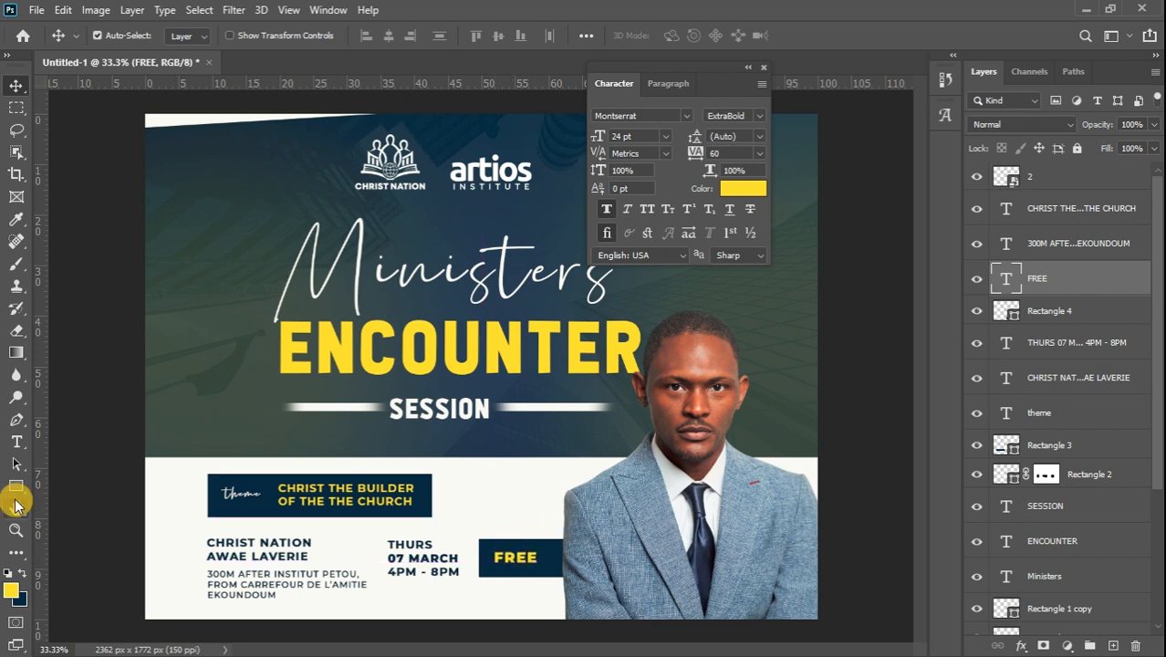
{"action": "left_click", "coordinate": [751, 69]}
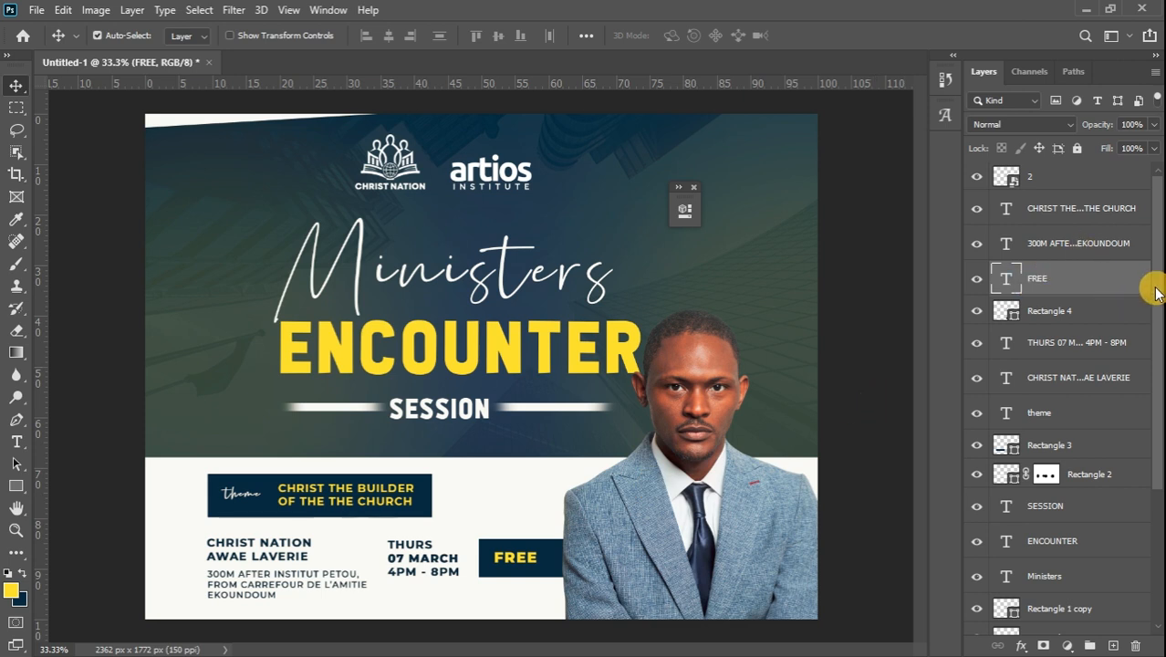
{"action": "left_click", "coordinate": [980, 284]}
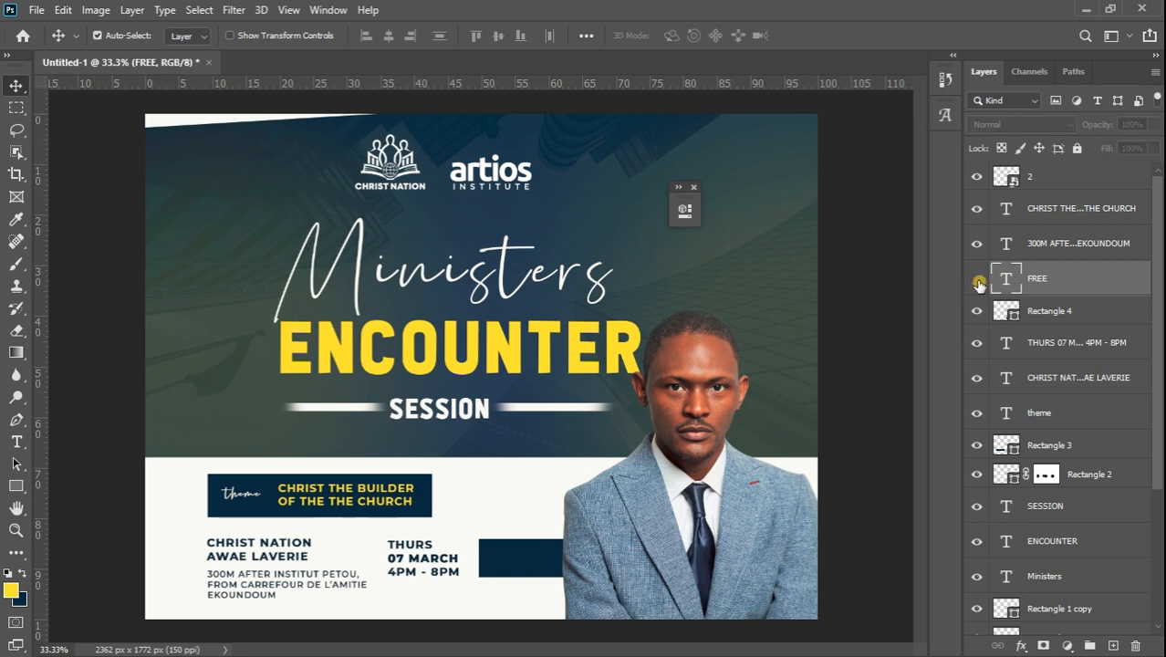
{"action": "left_click", "coordinate": [979, 285]}
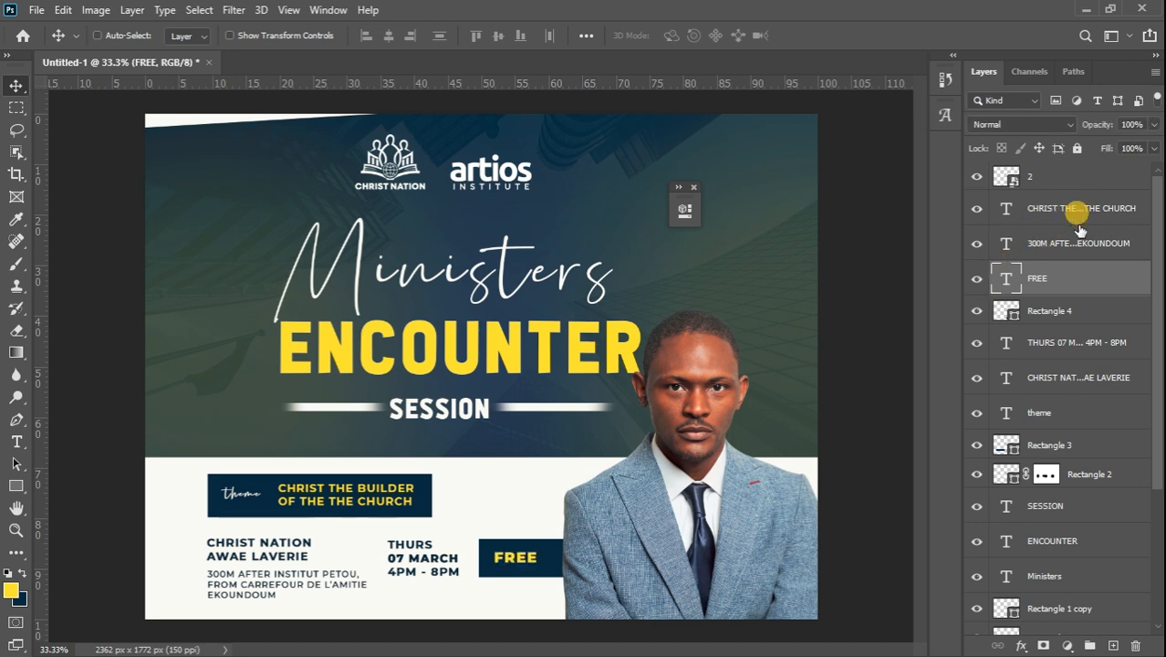
{"action": "left_click_drag", "start_coordinate": [1078, 226], "coordinate": [1073, 336]}
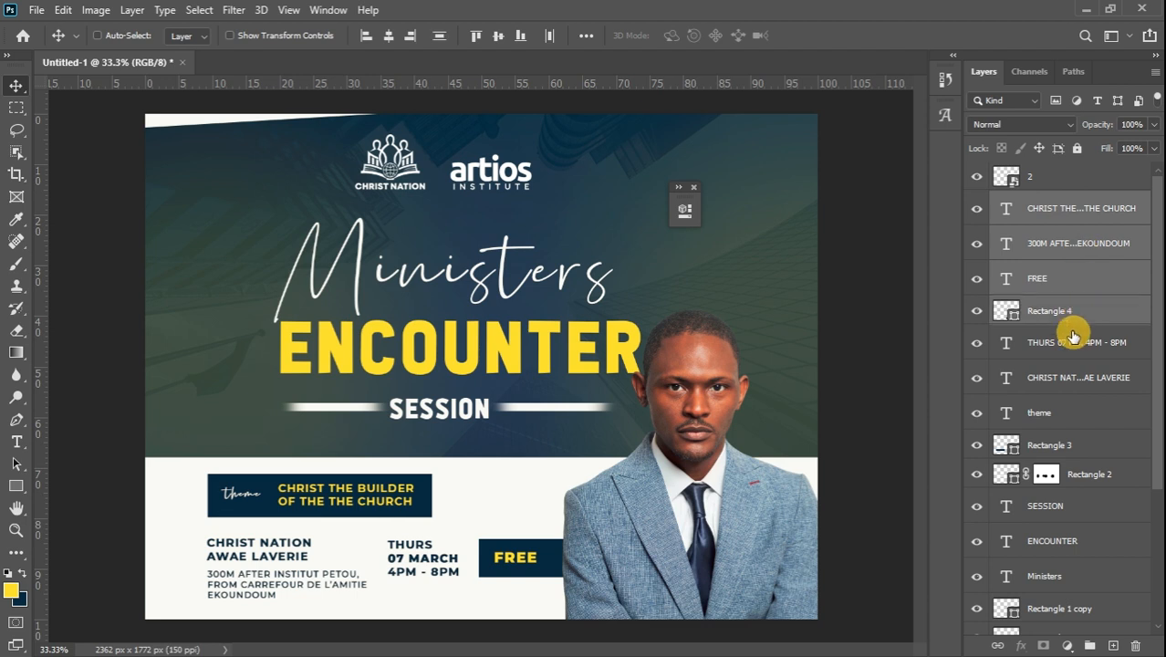
{"action": "left_click", "coordinate": [1073, 349], "text": "ctrl"}
{"action": "left_click", "coordinate": [1075, 378], "text": "ctrl"}
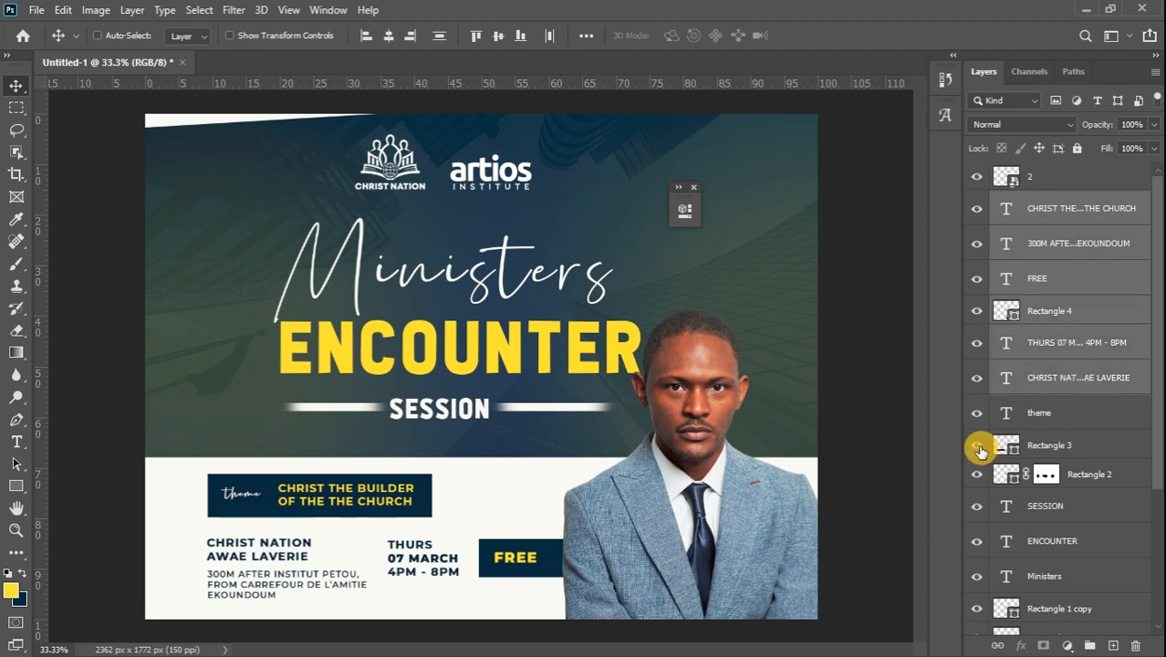
{"action": "left_click", "coordinate": [979, 447]}
{"action": "left_click", "coordinate": [978, 447]}
{"action": "left_click", "coordinate": [1061, 447], "text": "ctrl"}
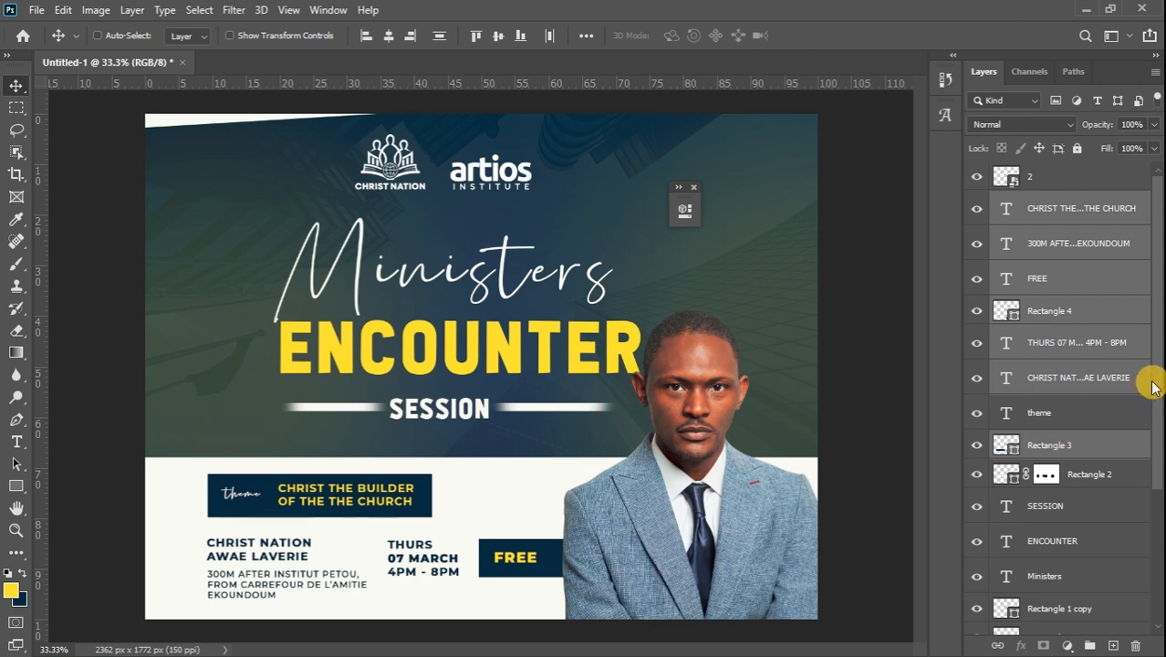
{"action": "left_click_drag", "start_coordinate": [1152, 383], "coordinate": [1155, 473]}
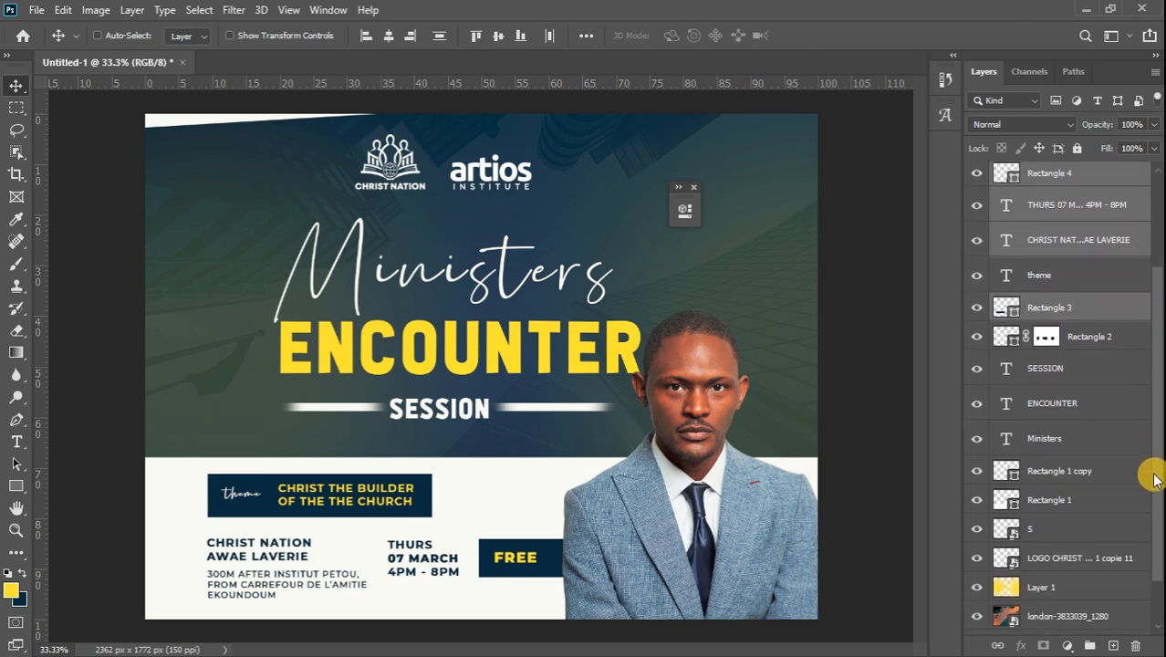
Bundle the lower banner's caption, schedule, FREE and box layers into Group 1
{"action": "left_click", "coordinate": [973, 473]}
{"action": "left_click", "coordinate": [972, 473]}
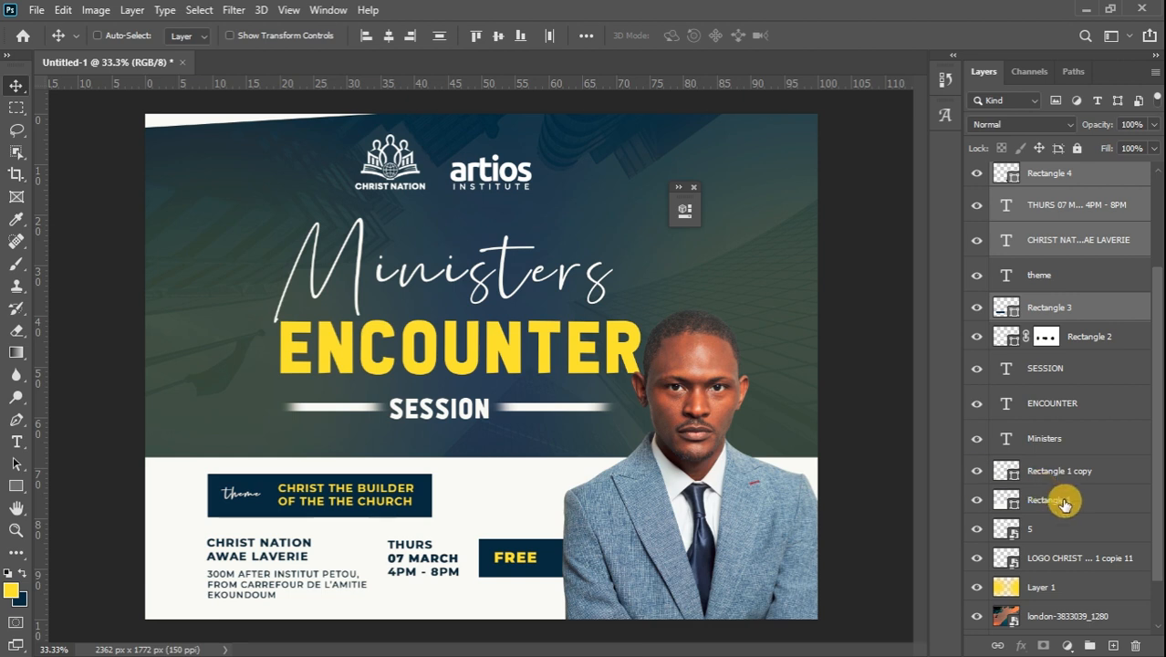
{"action": "left_click", "coordinate": [977, 501]}
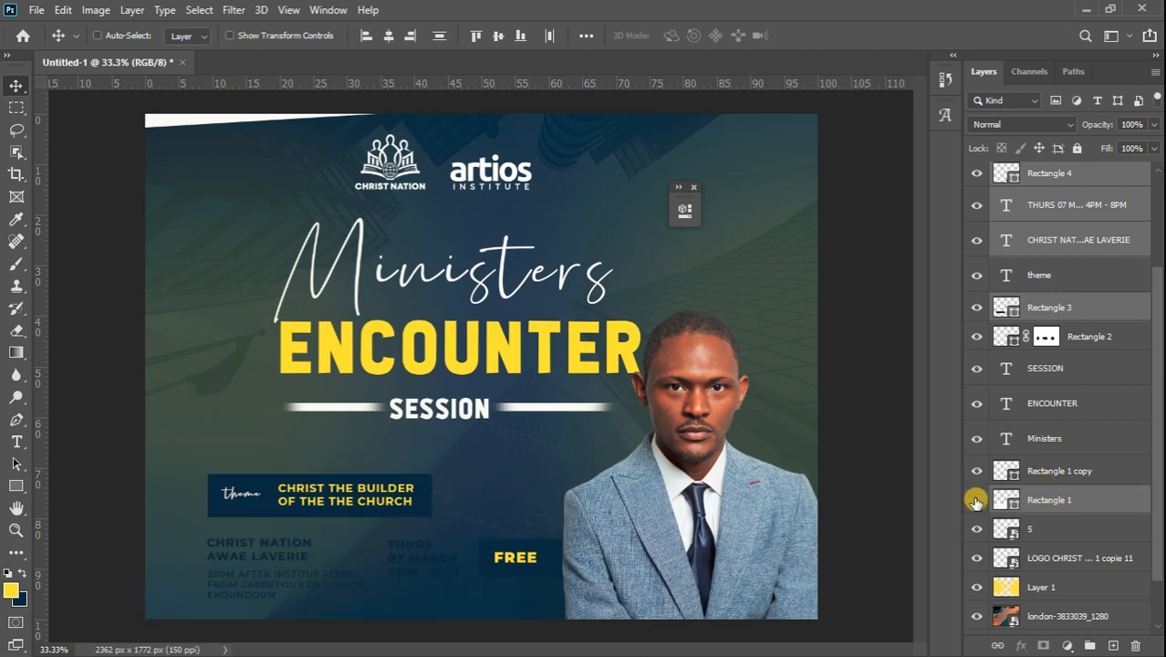
{"action": "left_click", "coordinate": [976, 501]}
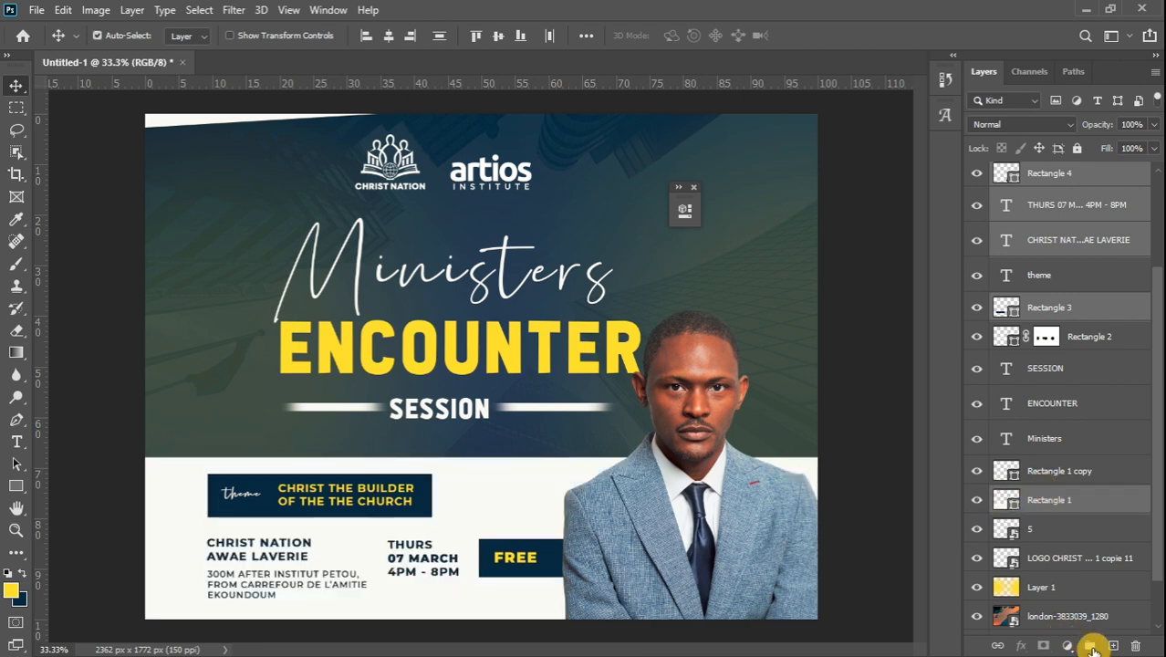
{"action": "left_click", "coordinate": [1092, 646]}
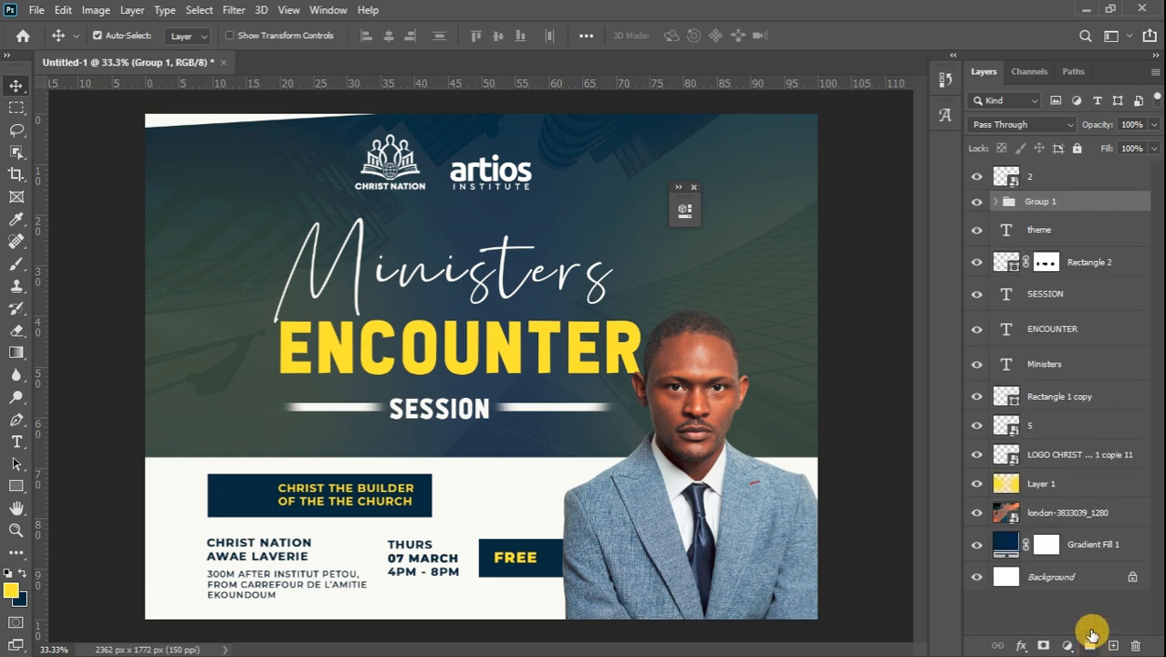
Duplicate the london-3833039_1280 photo layer and place the copy above Group 1
{"action": "left_click", "coordinate": [1089, 517]}
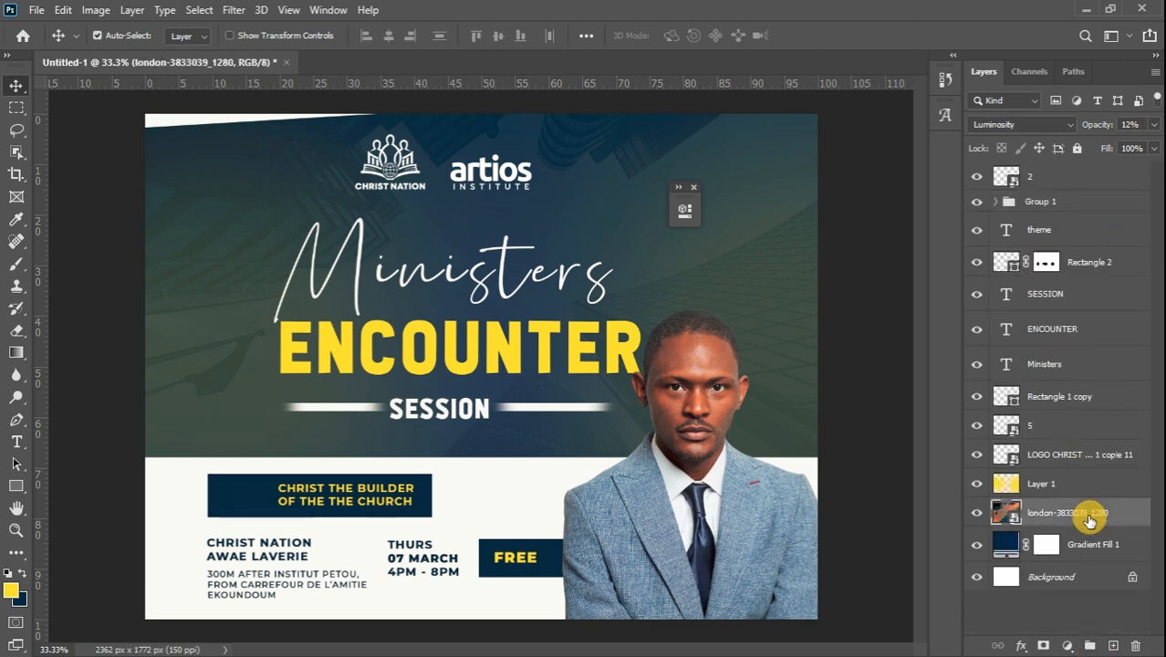
{"action": "key", "text": "ctrl+j"}
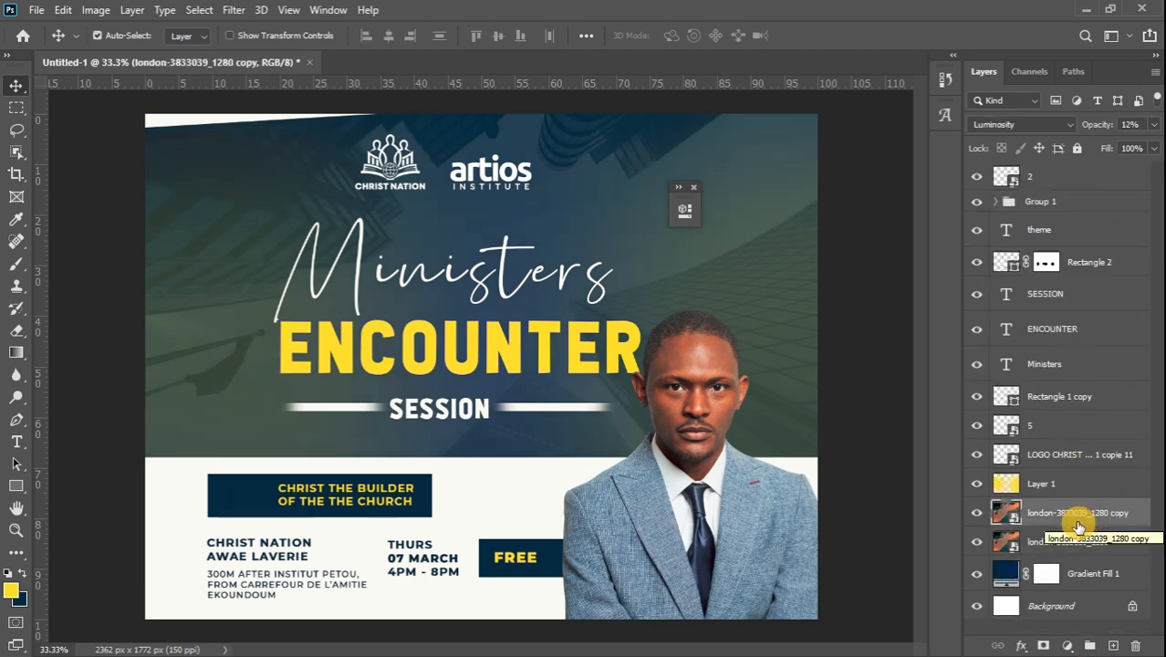
{"action": "left_click_drag", "start_coordinate": [1079, 528], "coordinate": [1093, 181]}
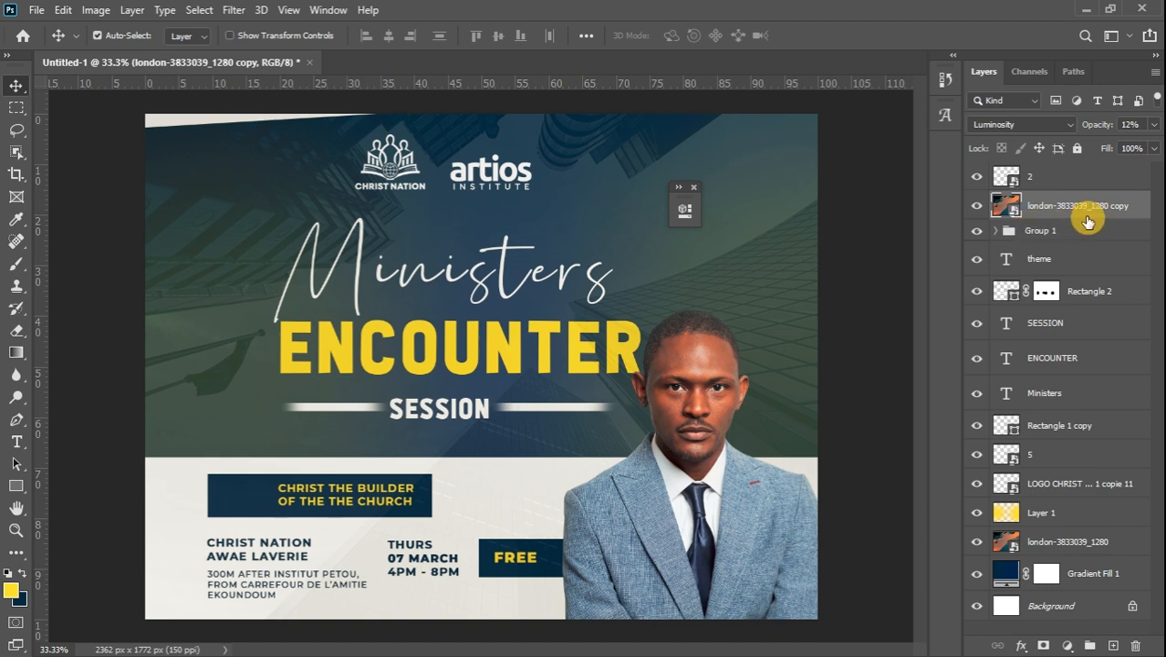
Scale the photo copy to about 98% and position it over the white lower panel
{"action": "key", "text": "ctrl+t"}
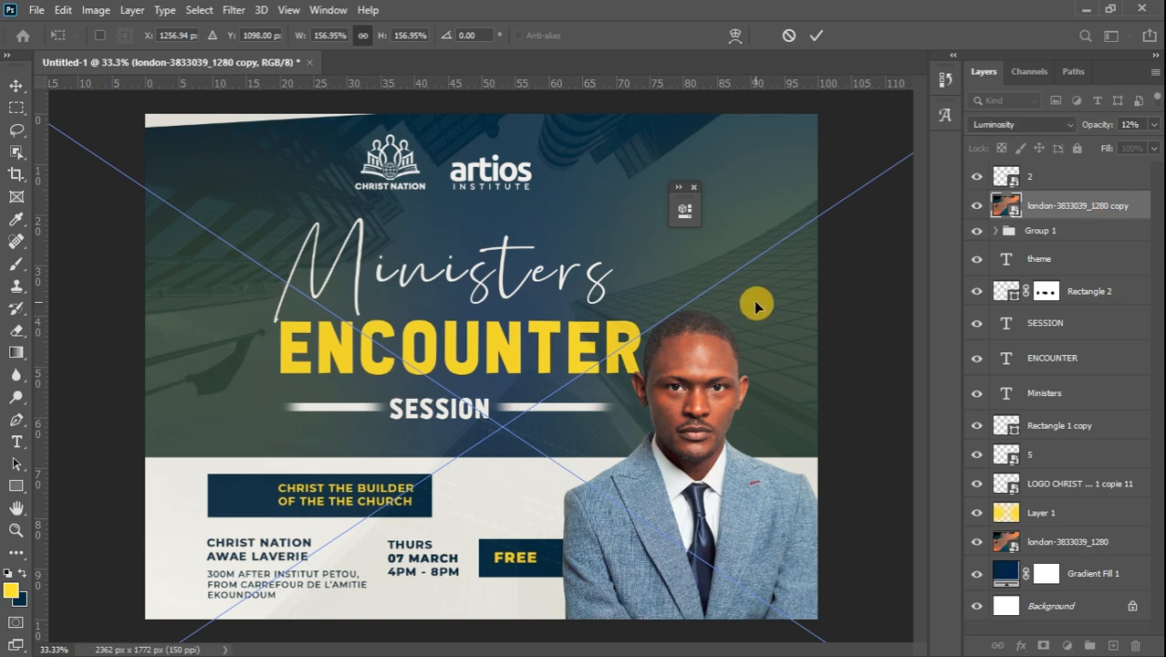
{"action": "left_click_drag", "start_coordinate": [755, 306], "coordinate": [655, 630]}
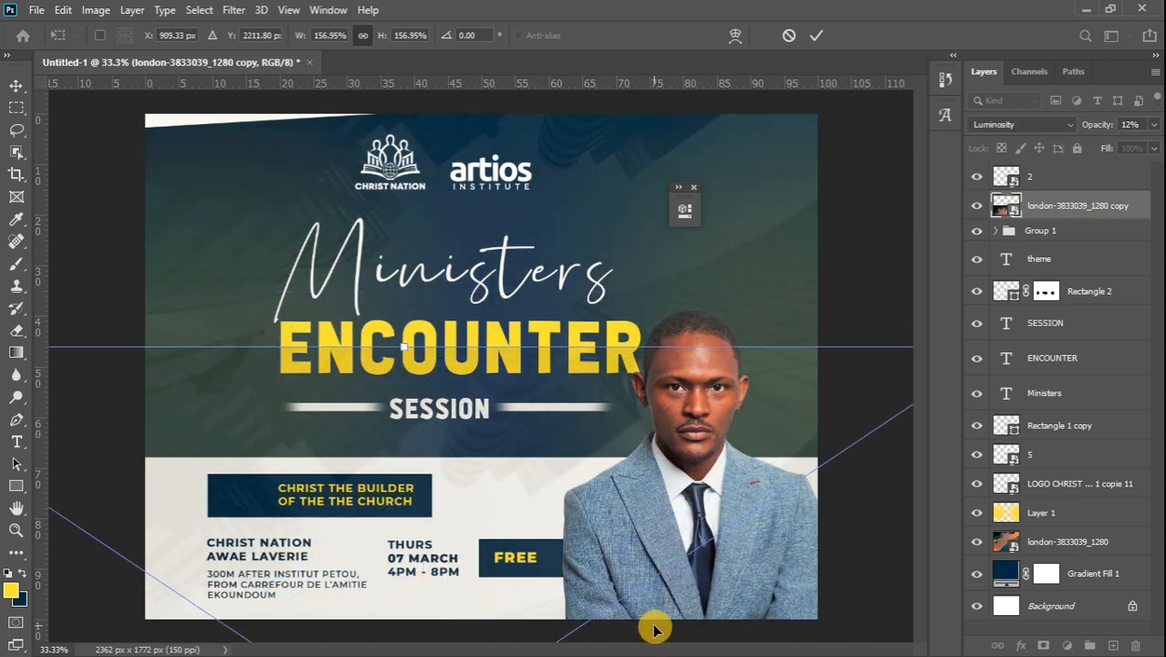
{"action": "key", "text": "ctrl+0"}
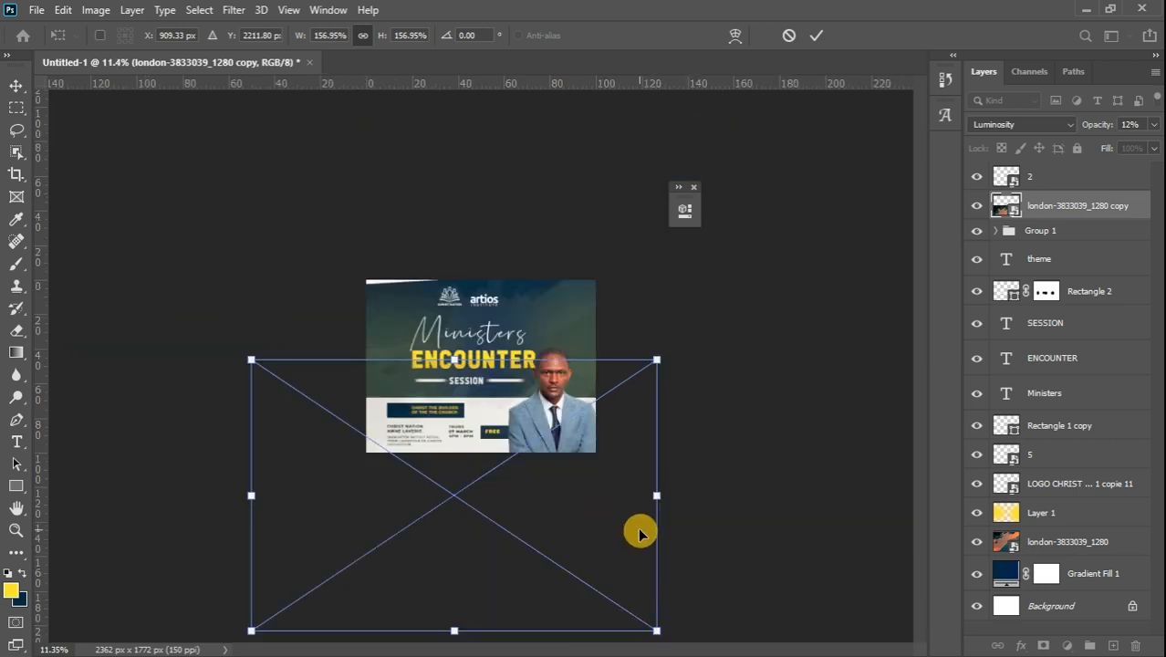
{"action": "left_click_drag", "start_coordinate": [657, 359], "coordinate": [555, 427]}
{"action": "left_click_drag", "start_coordinate": [481, 538], "coordinate": [537, 488]}
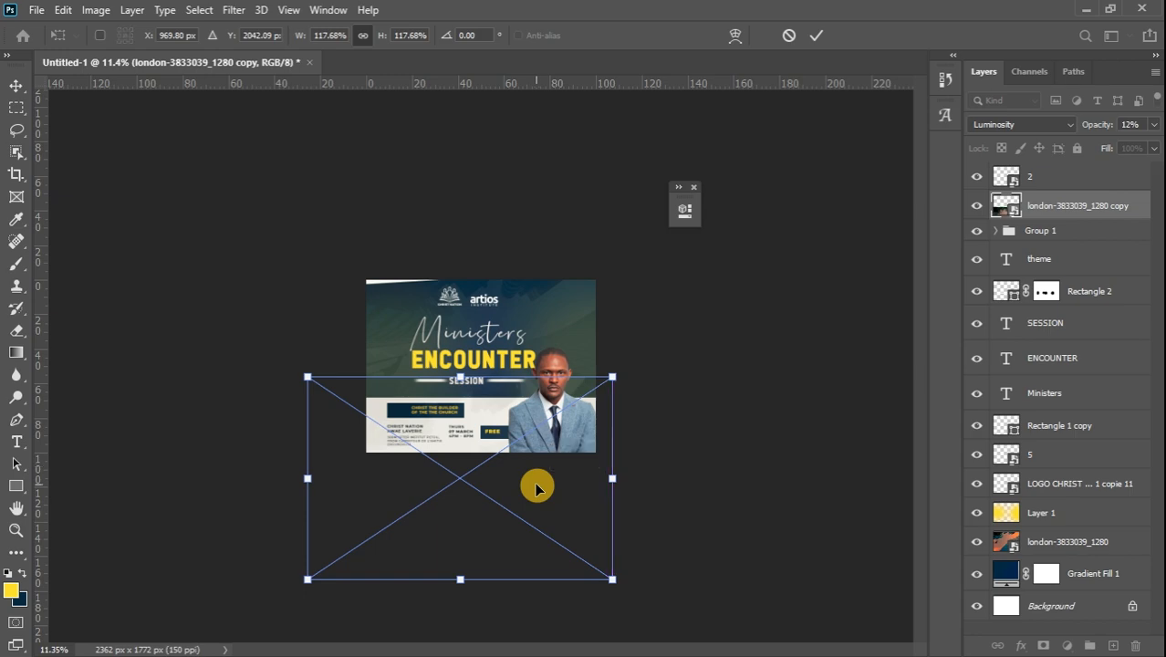
{"action": "key", "text": "ctrl+plus"}
{"action": "key", "text": "ctrl+plus"}
{"action": "key", "text": "ctrl+plus"}
{"action": "key", "text": "ctrl+plus"}
{"action": "key", "text": "ctrl+plus"}
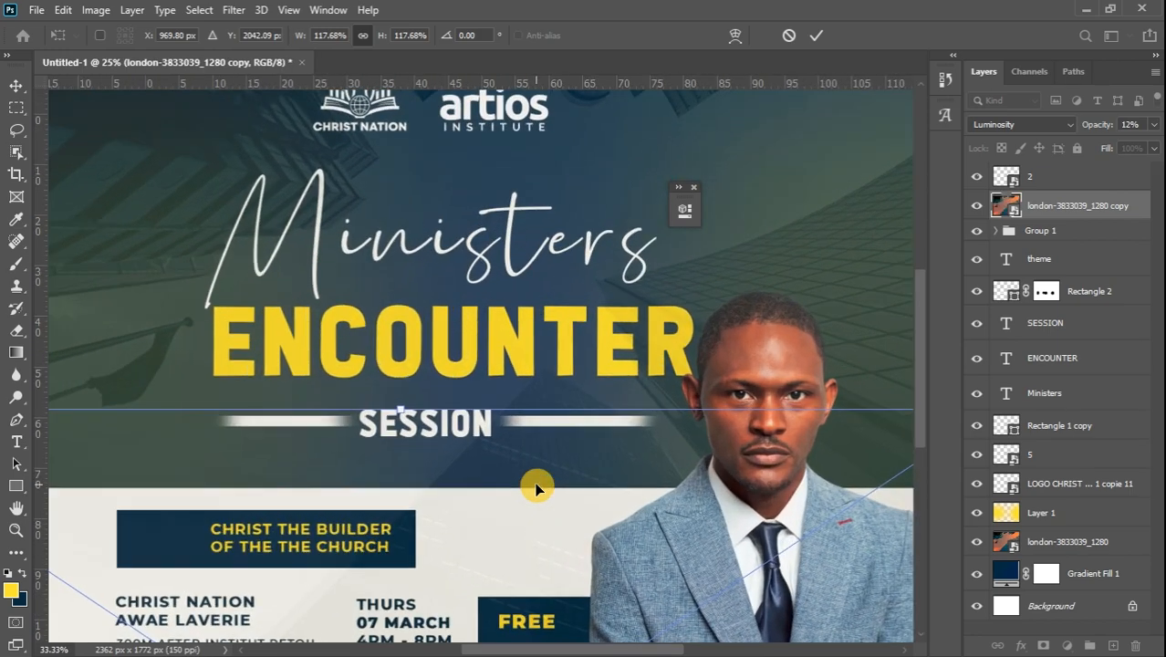
{"action": "left_click_drag", "start_coordinate": [928, 330], "coordinate": [931, 424]}
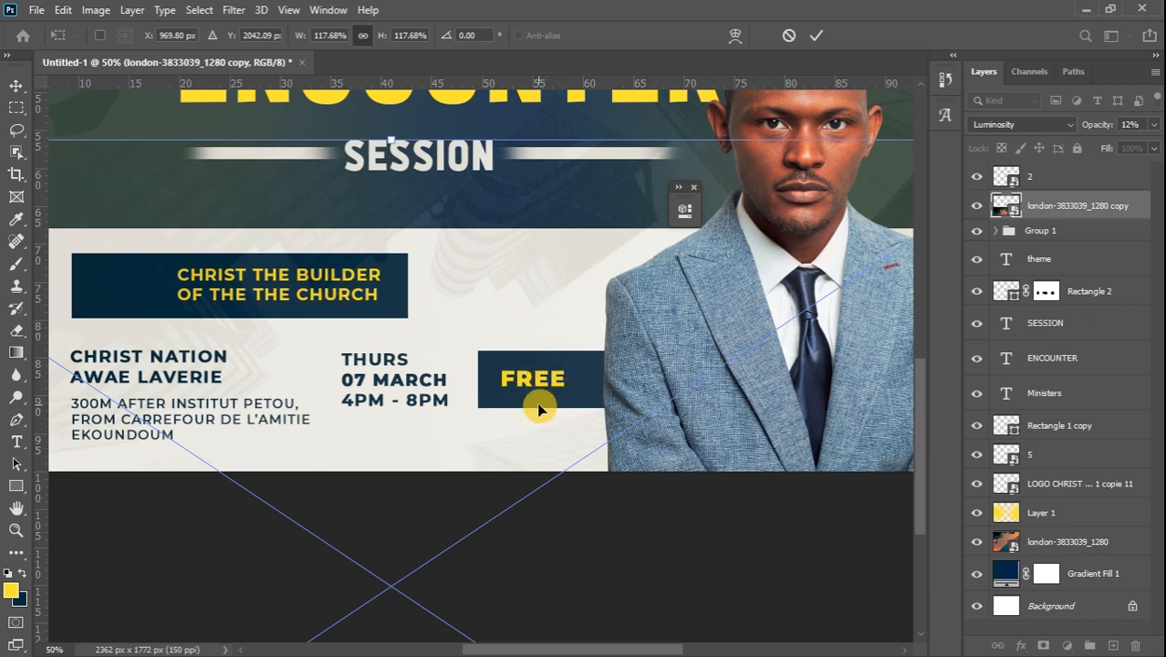
{"action": "scroll", "coordinate": [539, 409], "scroll_direction": "down", "scroll_amount": 5}
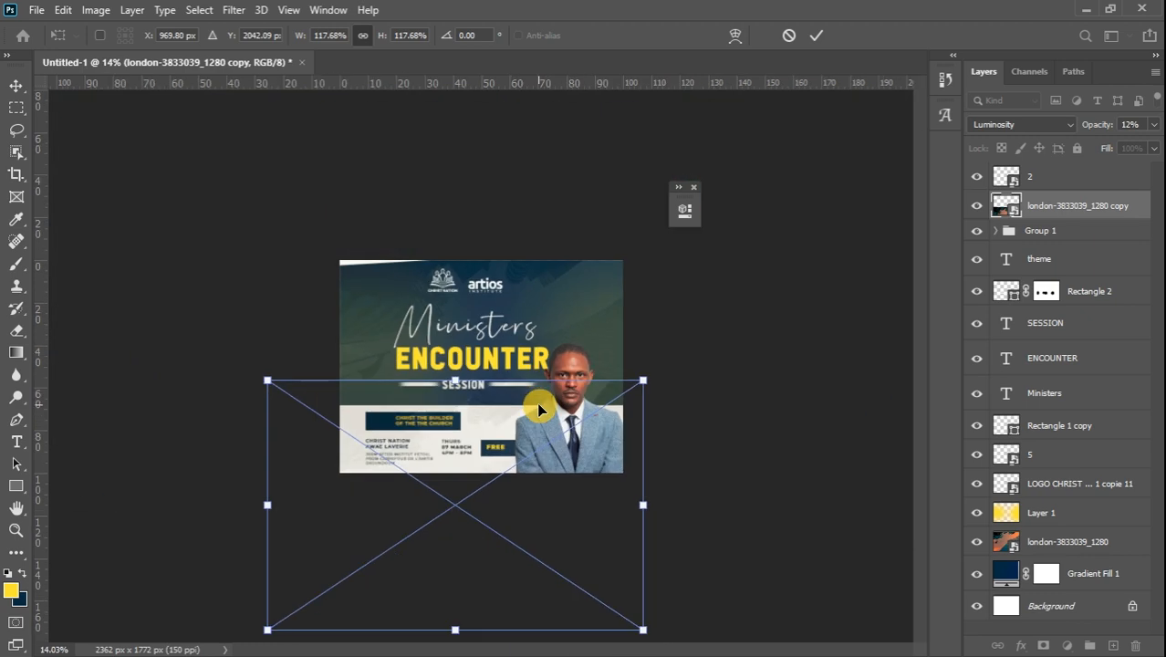
{"action": "left_click_drag", "start_coordinate": [266, 630], "coordinate": [333, 595]}
{"action": "key", "text": "ctrl+plus"}
{"action": "key", "text": "ctrl+plus"}
{"action": "key", "text": "ctrl+plus"}
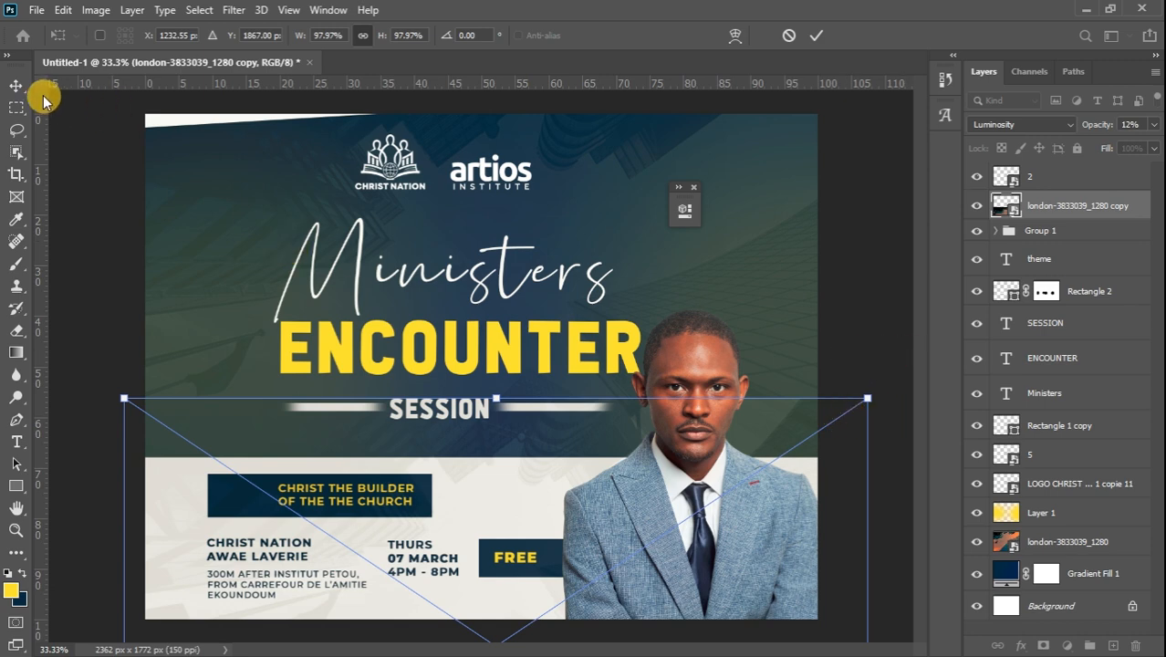
{"action": "left_click", "coordinate": [16, 85]}
{"action": "key", "text": "ctrl+plus"}
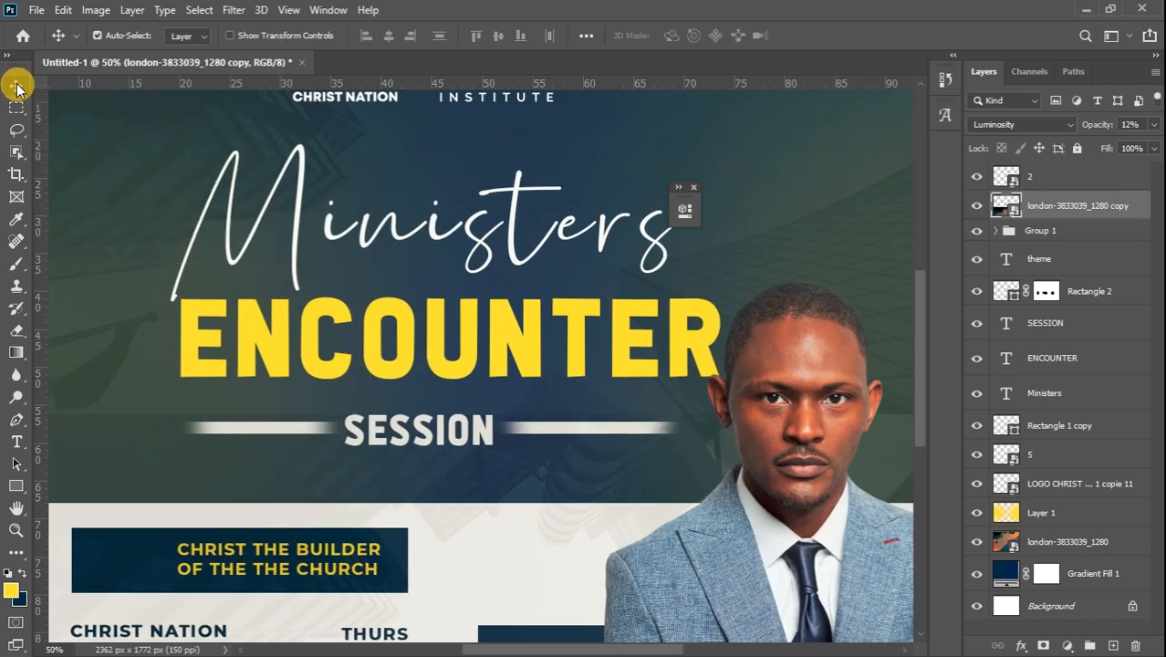
{"action": "key", "text": "ctrl+minus"}
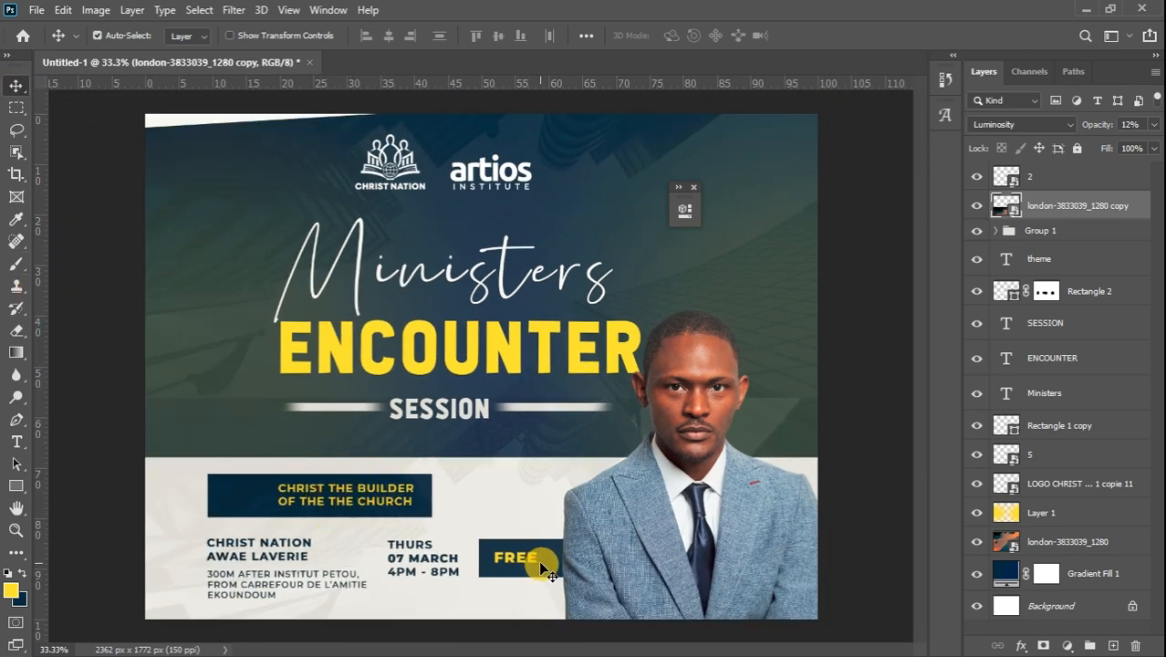
Move the theme text and the city photo copy into Group 1, just above Rectangle 4
{"action": "left_click", "coordinate": [1064, 268]}
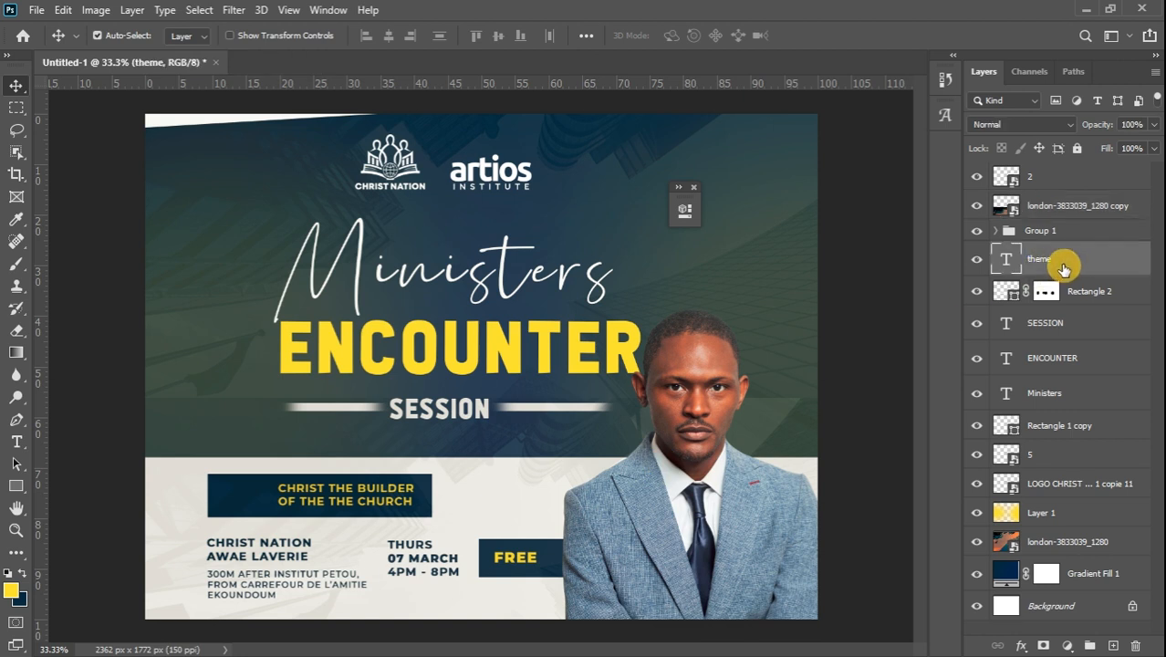
{"action": "left_click_drag", "start_coordinate": [1050, 259], "coordinate": [1063, 229]}
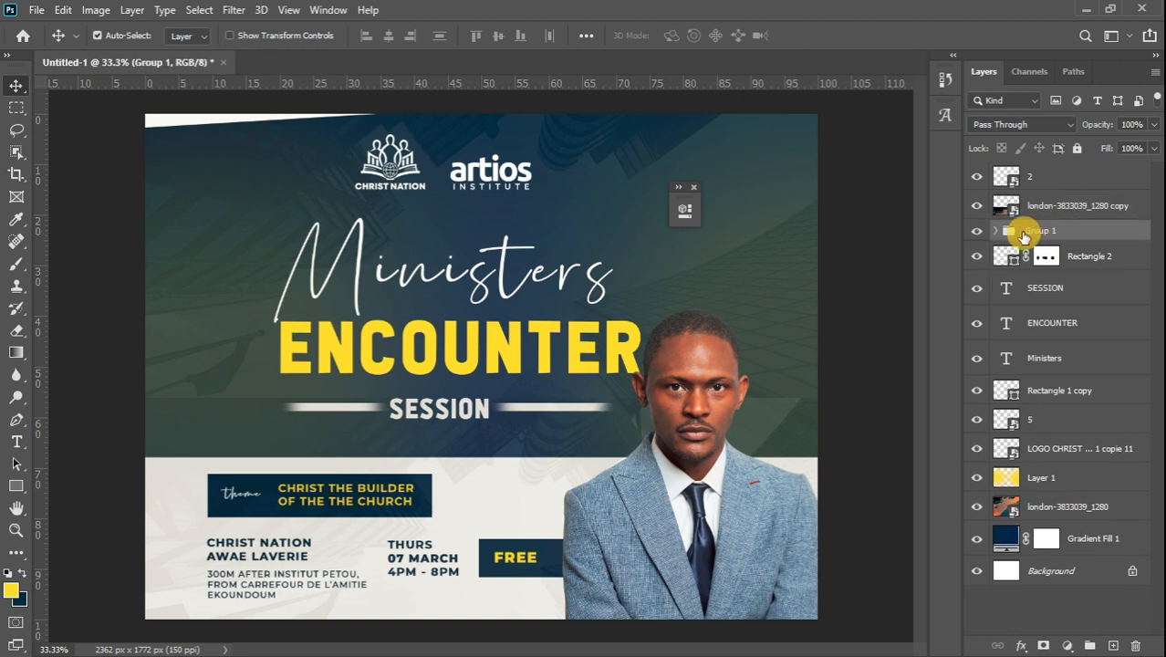
{"action": "left_click", "coordinate": [996, 231]}
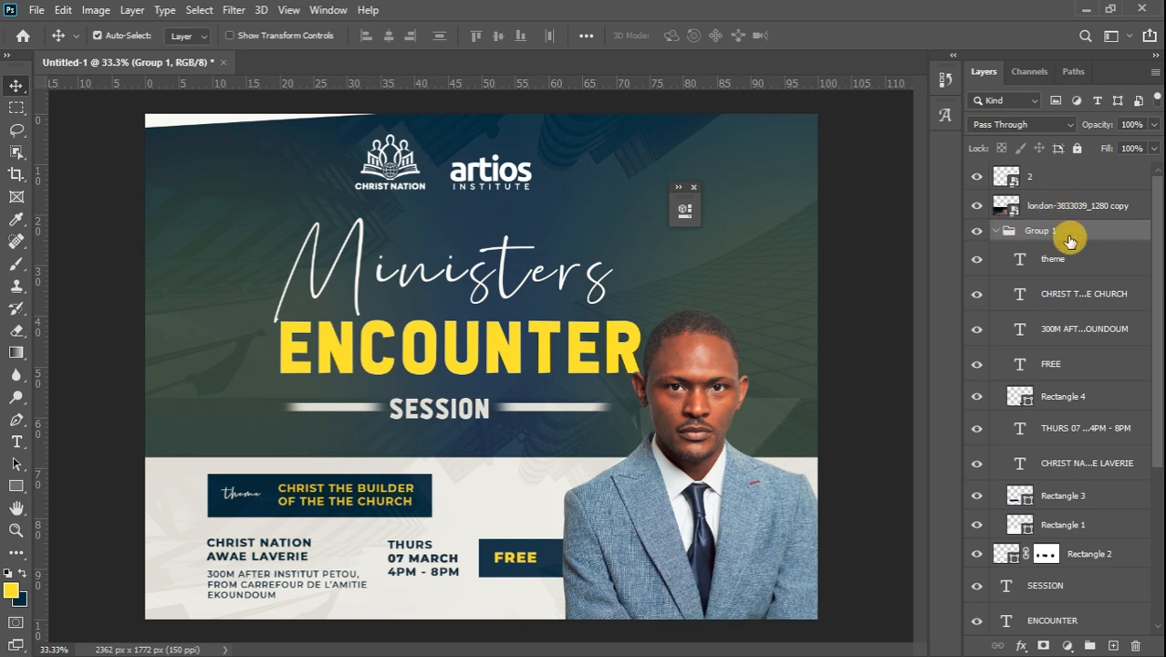
{"action": "left_click_drag", "start_coordinate": [1065, 212], "coordinate": [1053, 383]}
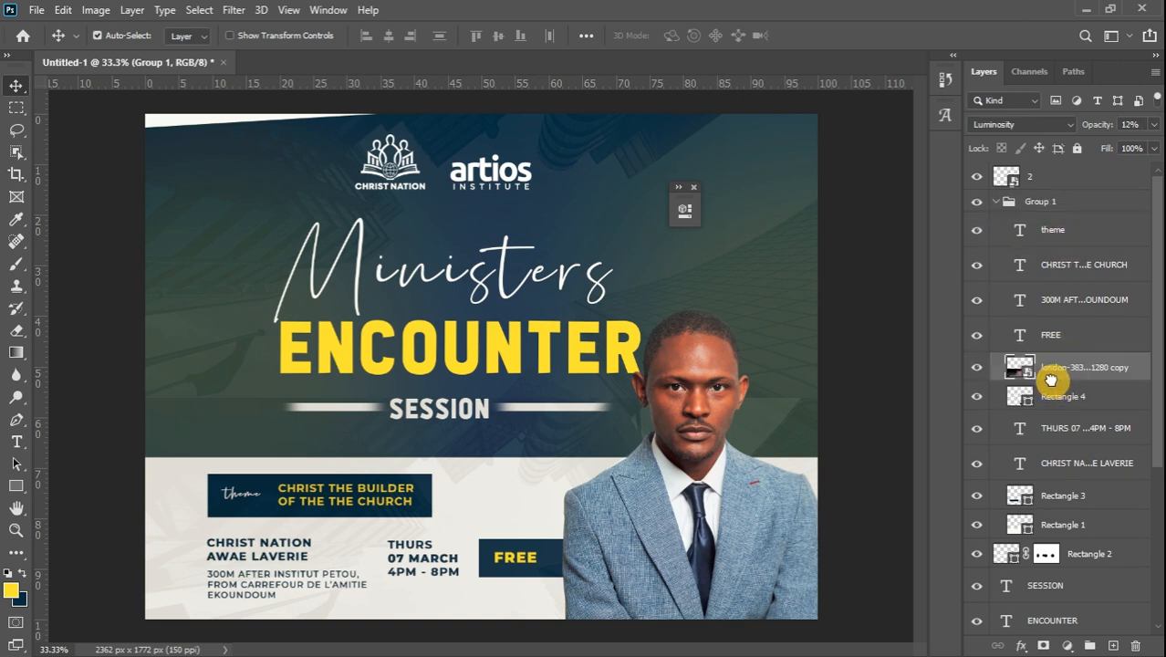
{"action": "left_click", "coordinate": [978, 399]}
{"action": "left_click", "coordinate": [978, 398]}
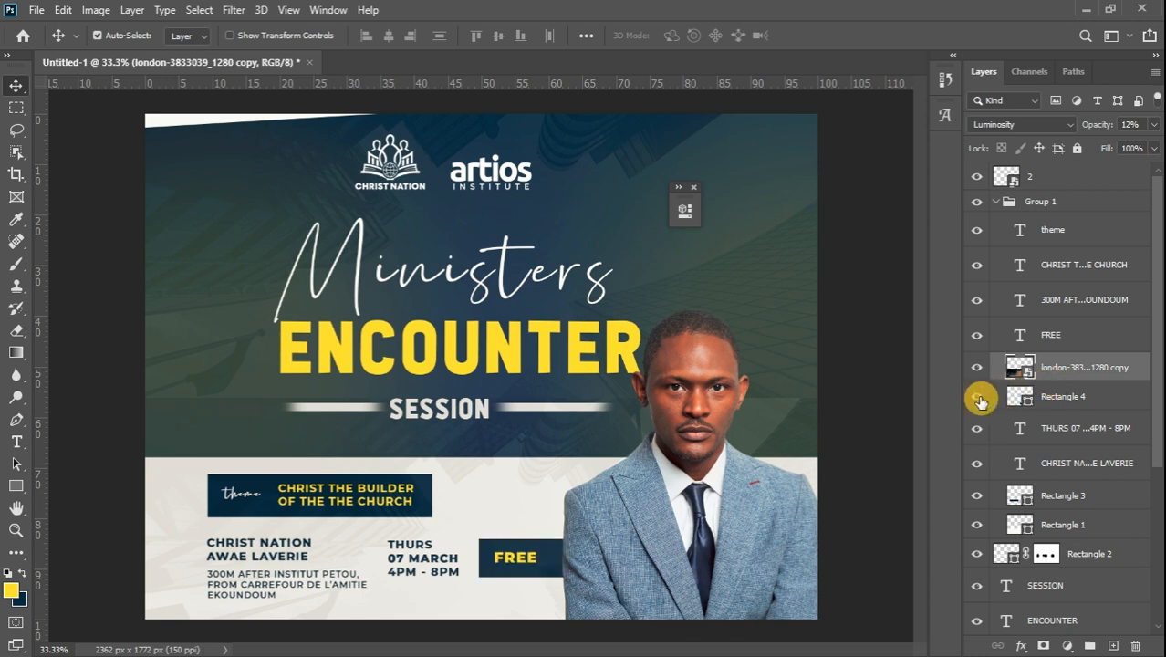
Reposition the city texture over the lower panel, fade it to about 30%, and clip it to Rectangle 4
{"action": "key", "text": "ctrl+t"}
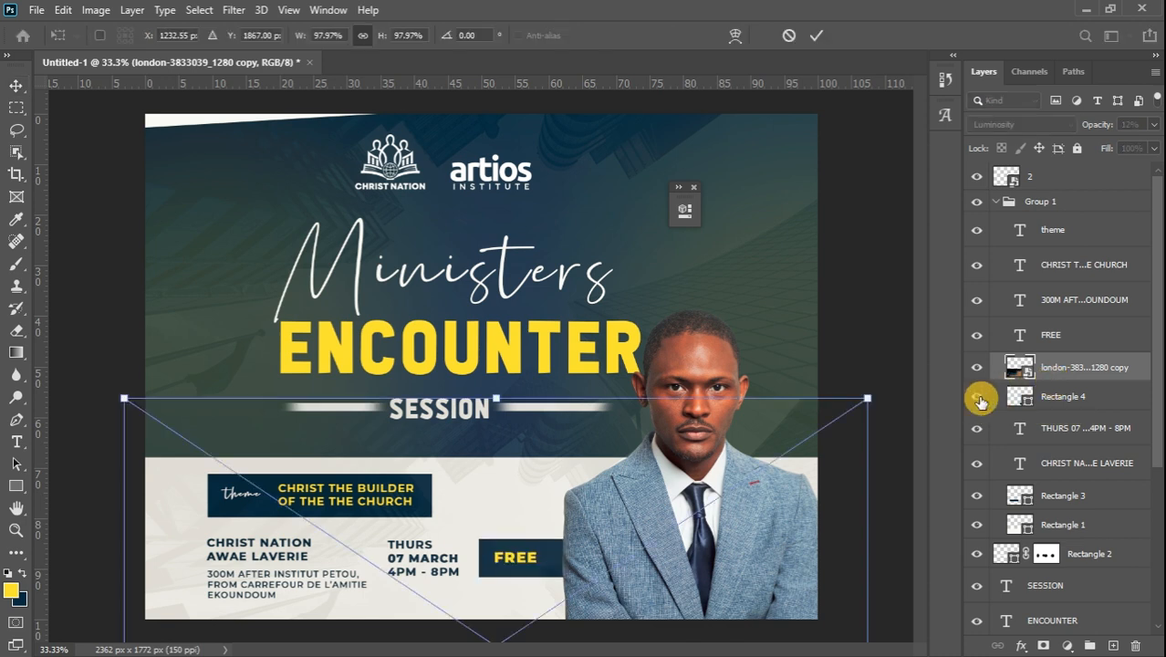
{"action": "left_click_drag", "start_coordinate": [755, 508], "coordinate": [828, 617]}
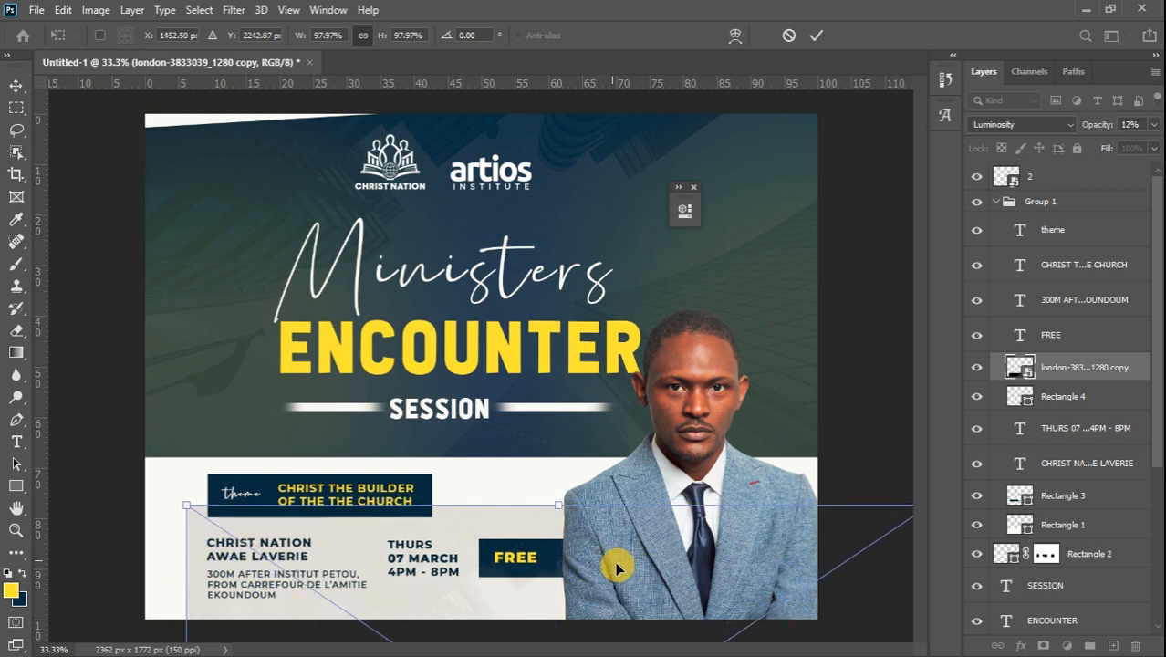
{"action": "left_click", "coordinate": [1154, 124]}
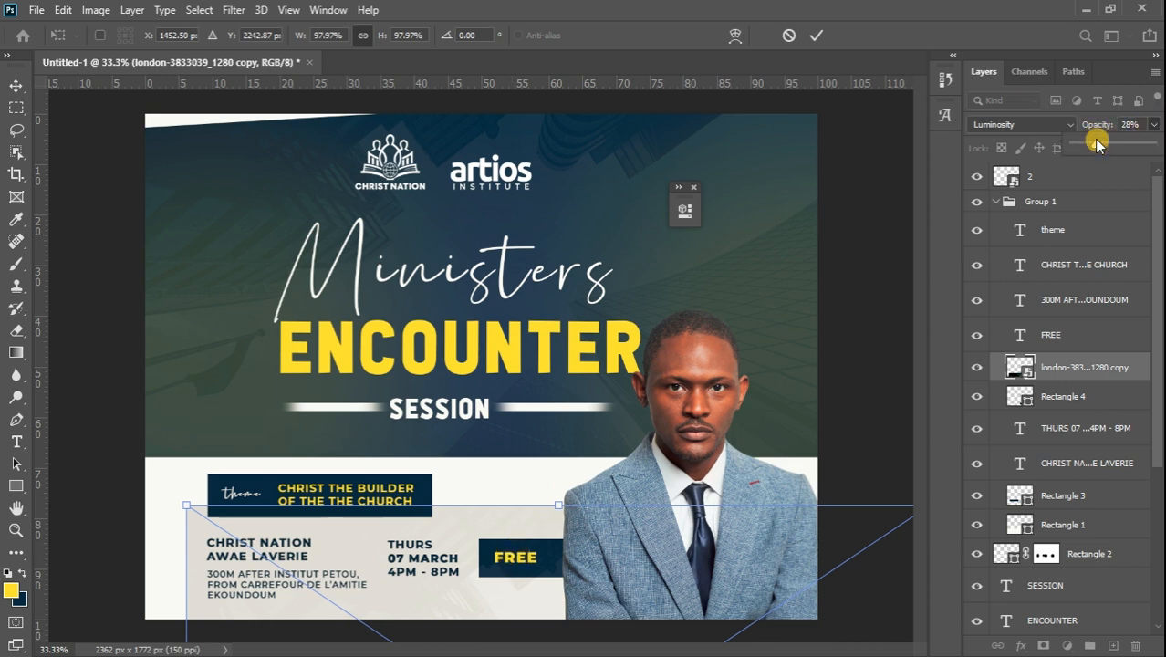
{"action": "left_click_drag", "start_coordinate": [1082, 144], "coordinate": [1102, 148]}
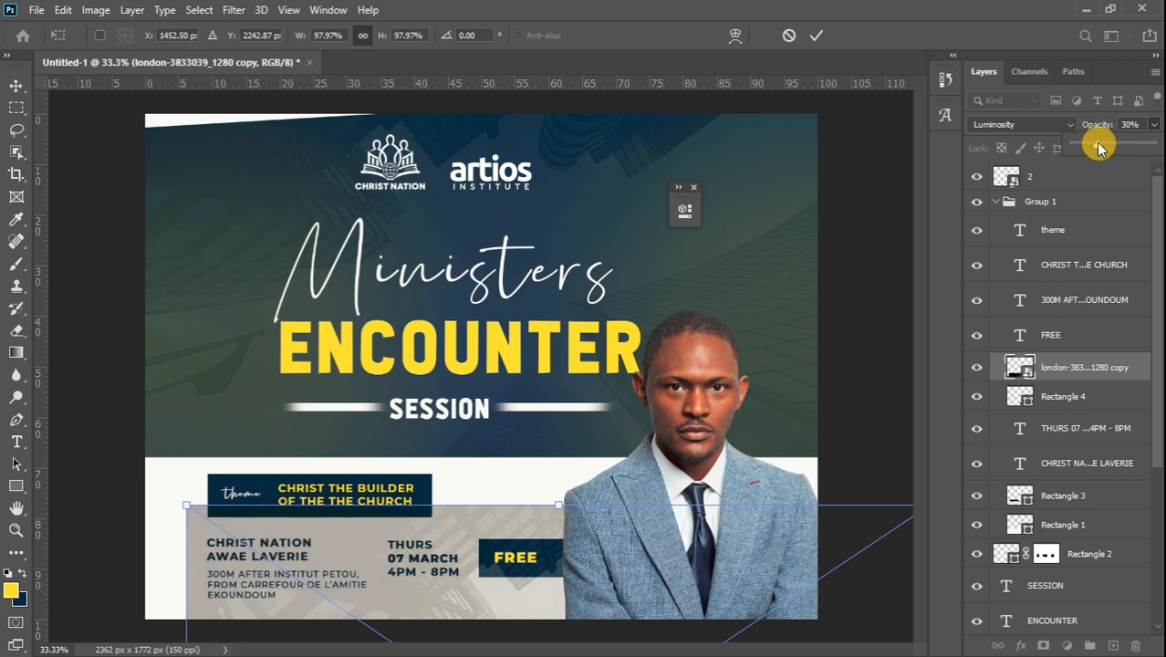
{"action": "left_click", "coordinate": [16, 85]}
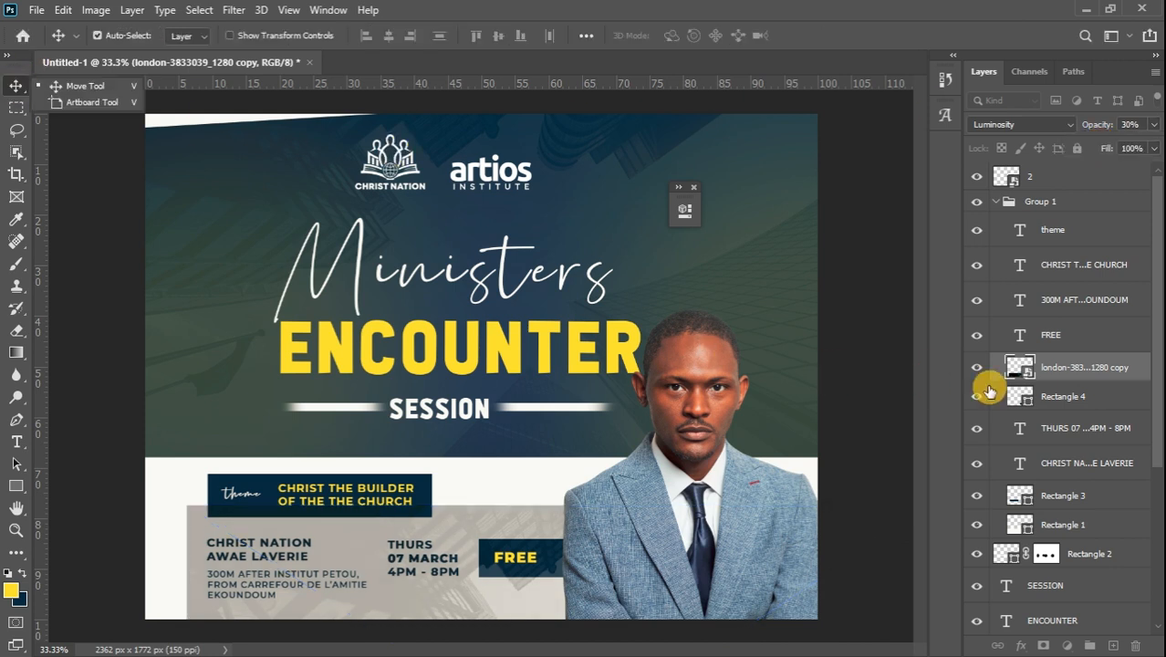
{"action": "left_click_drag", "start_coordinate": [1120, 382], "coordinate": [1101, 380]}
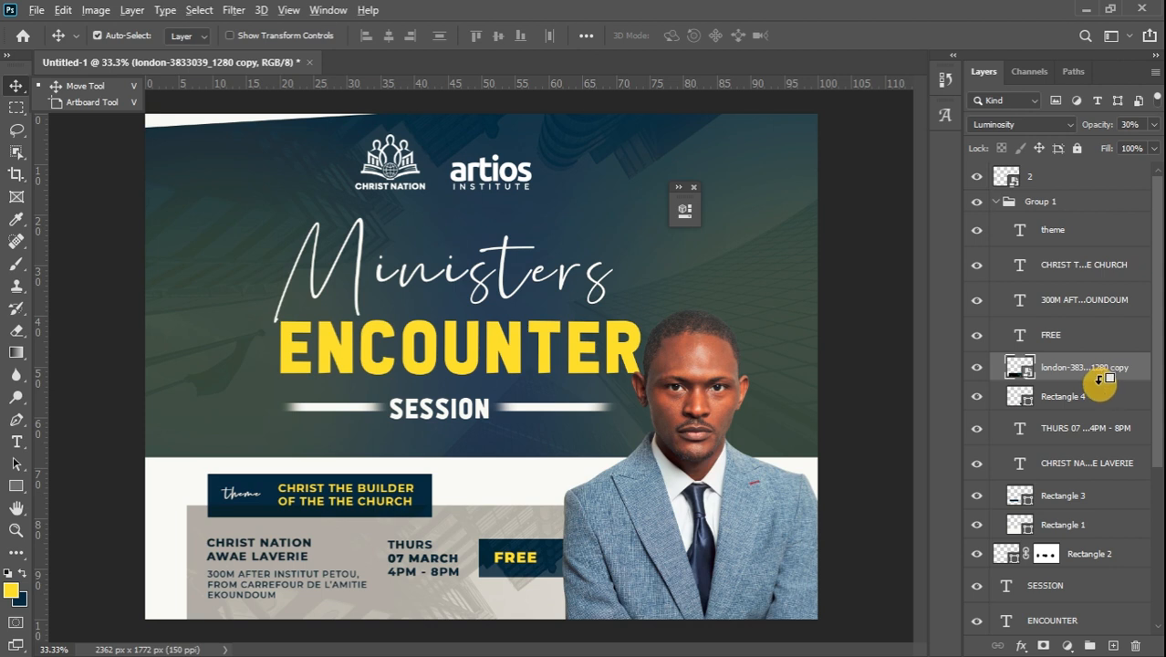
{"action": "left_click", "coordinate": [1099, 380], "text": "alt"}
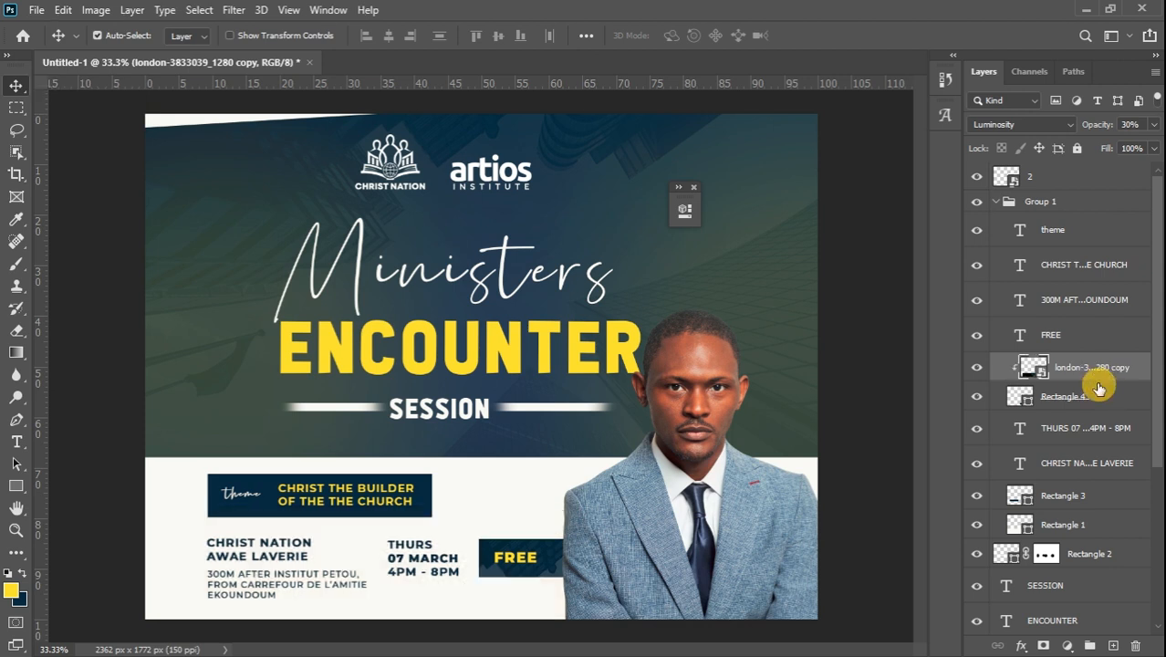
Duplicate the city texture, clip the copy to Rectangle 3, and shift it to a new position
{"action": "key", "text": "ctrl+j"}
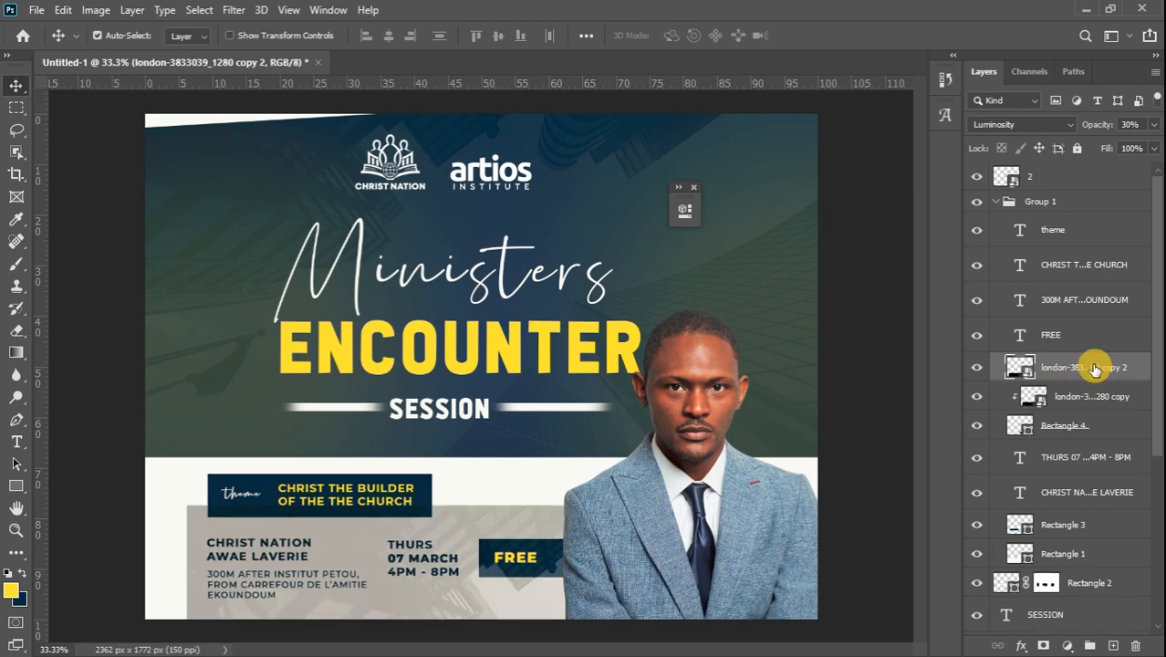
{"action": "left_click_drag", "start_coordinate": [1091, 368], "coordinate": [1072, 505]}
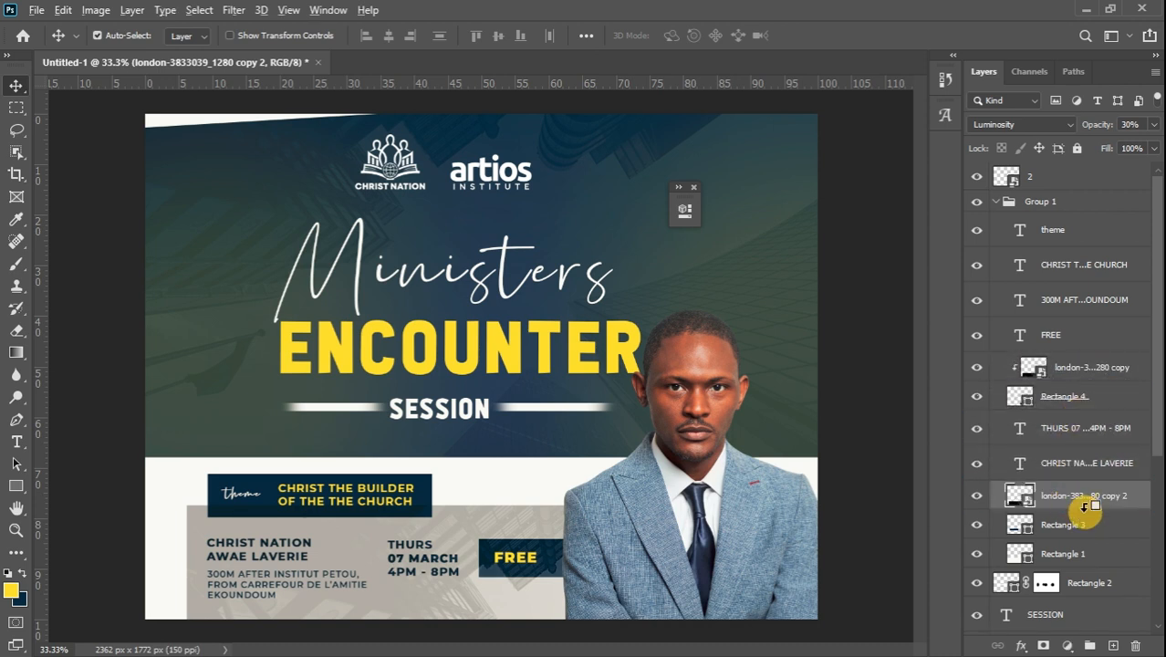
{"action": "left_click", "coordinate": [1085, 509], "text": "alt"}
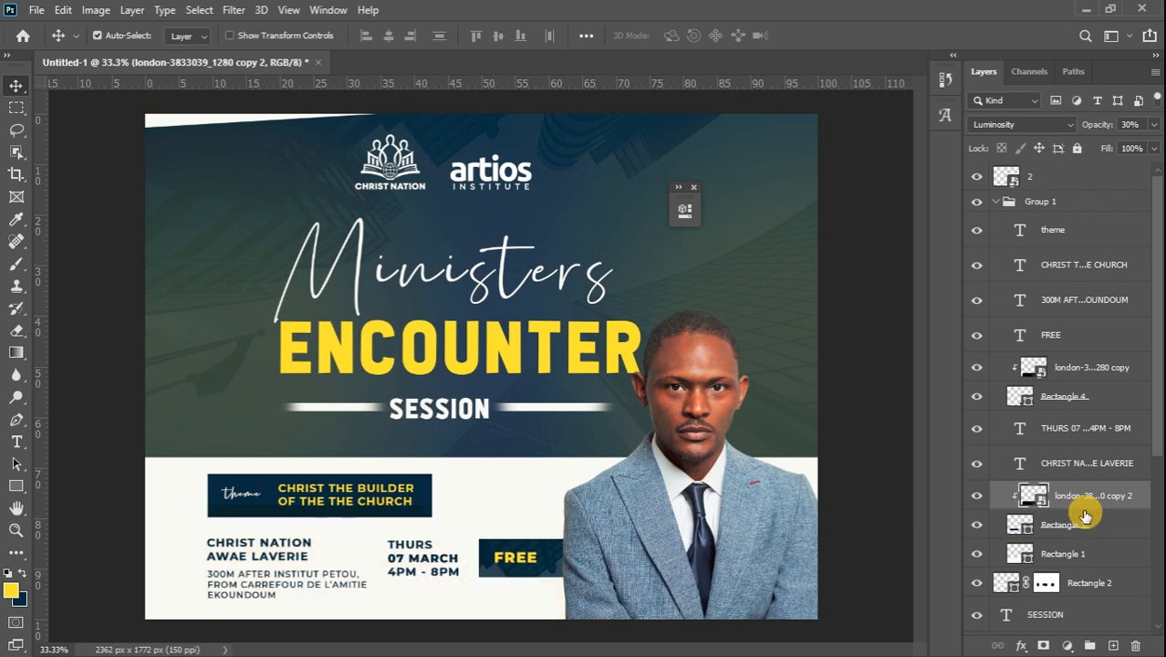
{"action": "key", "text": "ctrl+t"}
{"action": "left_click_drag", "start_coordinate": [739, 601], "coordinate": [521, 489]}
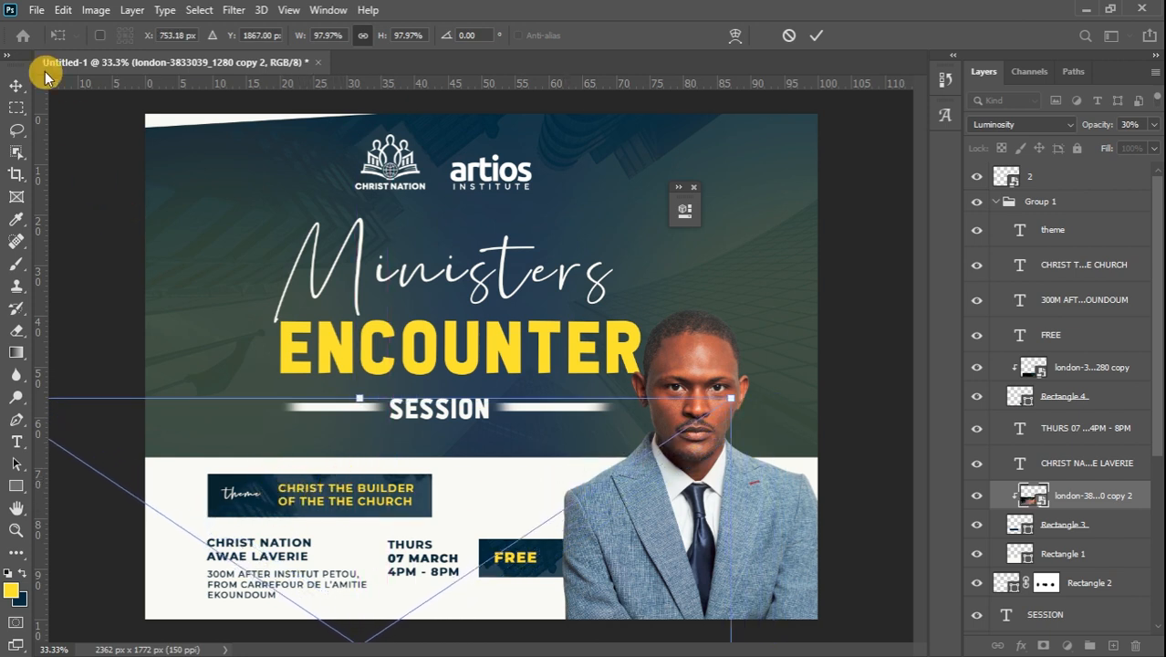
{"action": "left_click", "coordinate": [16, 87]}
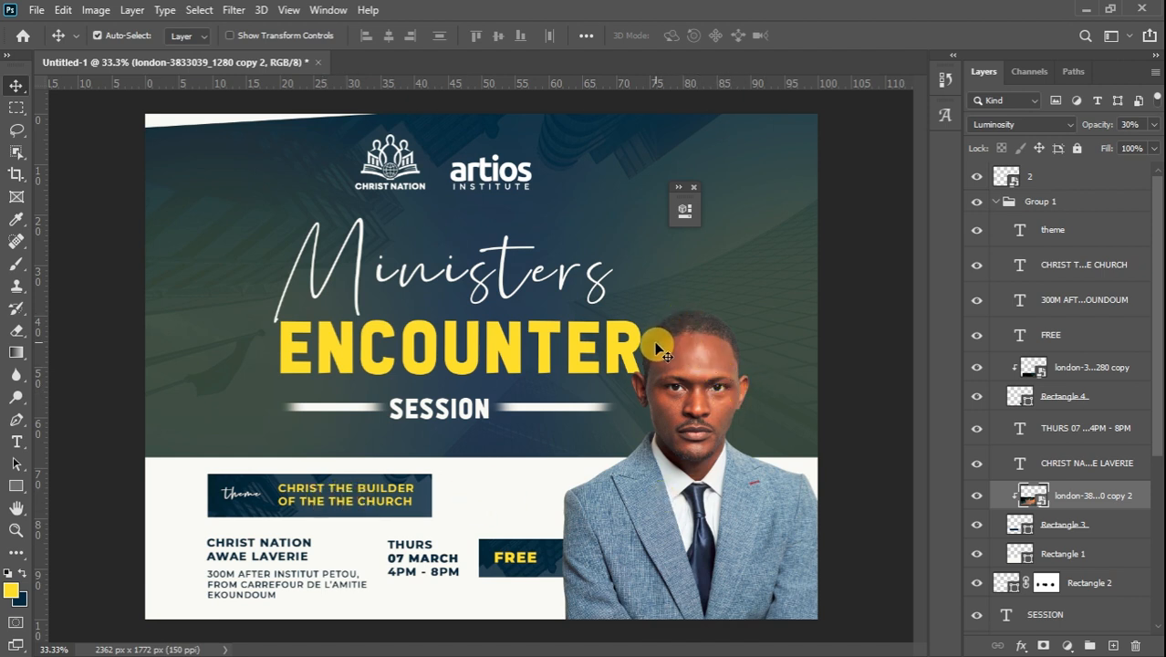
{"action": "left_click", "coordinate": [643, 378]}
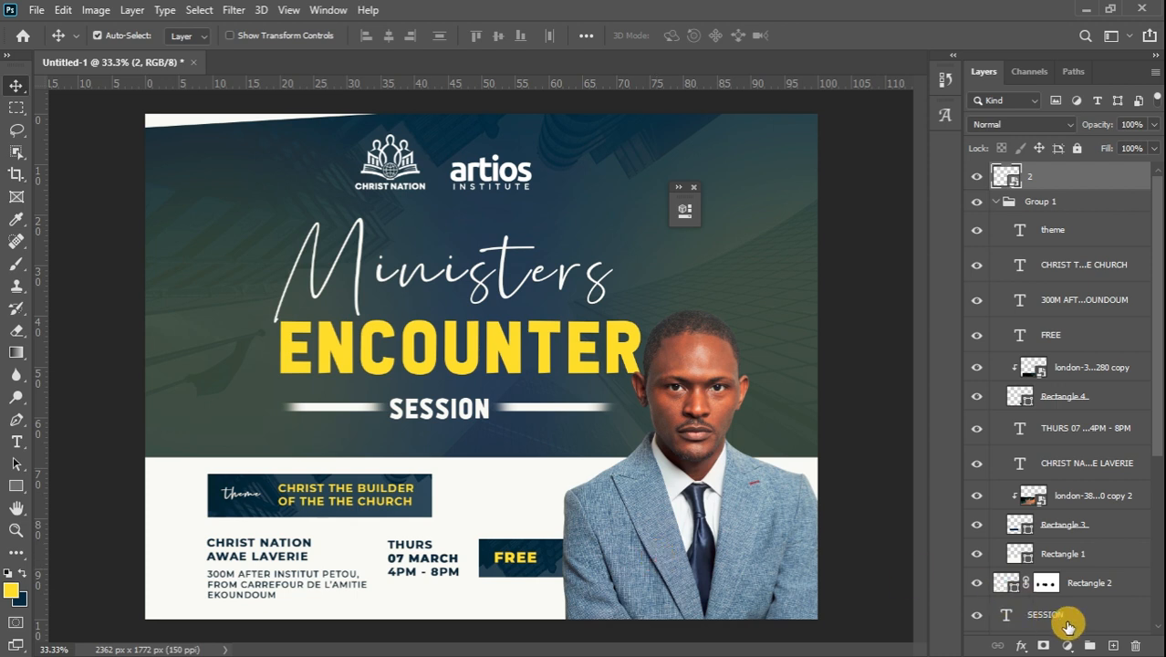
Add a new empty layer set to Darken blending, with the Brush tool ready
{"action": "left_click", "coordinate": [1115, 646]}
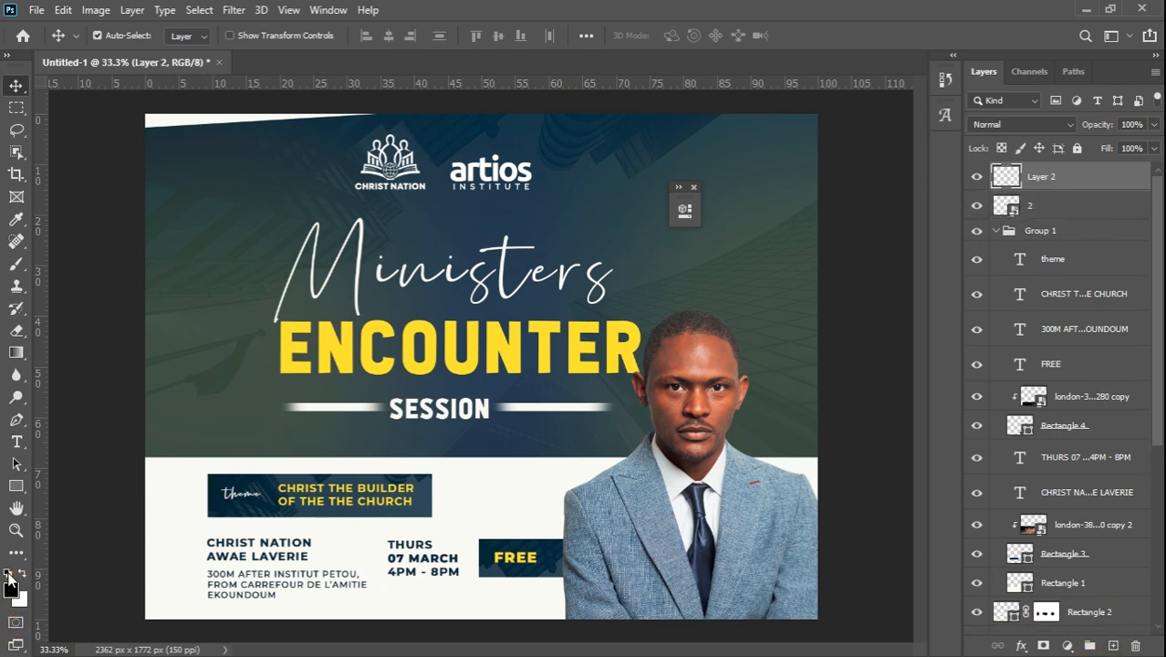
{"action": "left_click", "coordinate": [15, 265]}
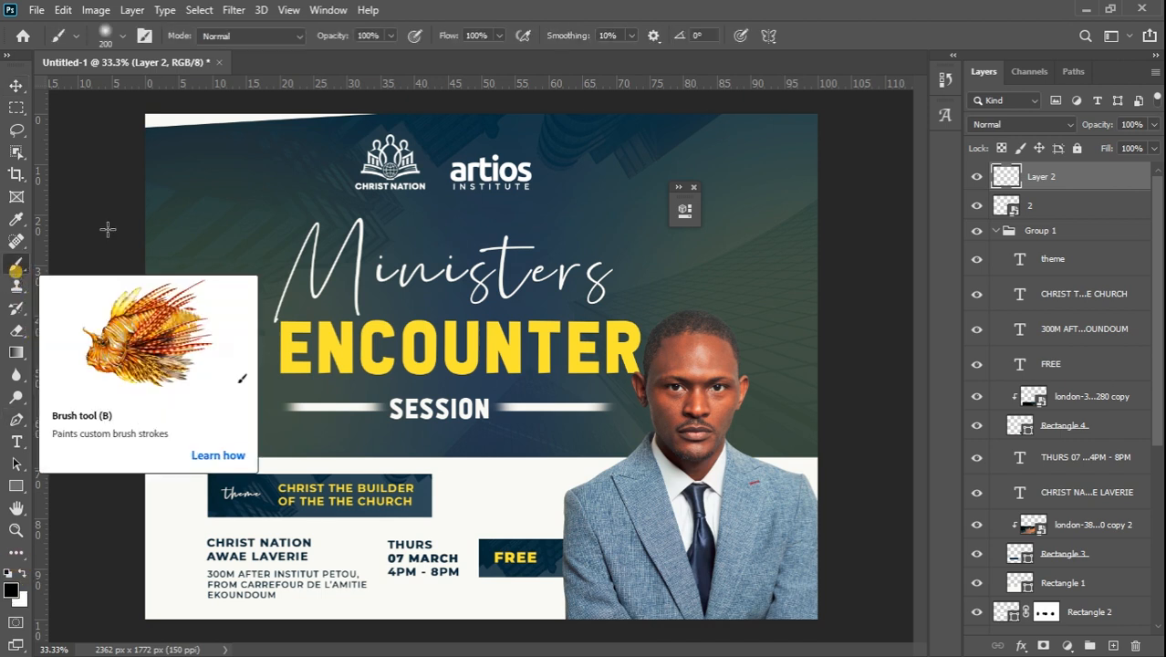
{"action": "left_click", "coordinate": [1040, 125]}
{"action": "left_click", "coordinate": [1001, 189]}
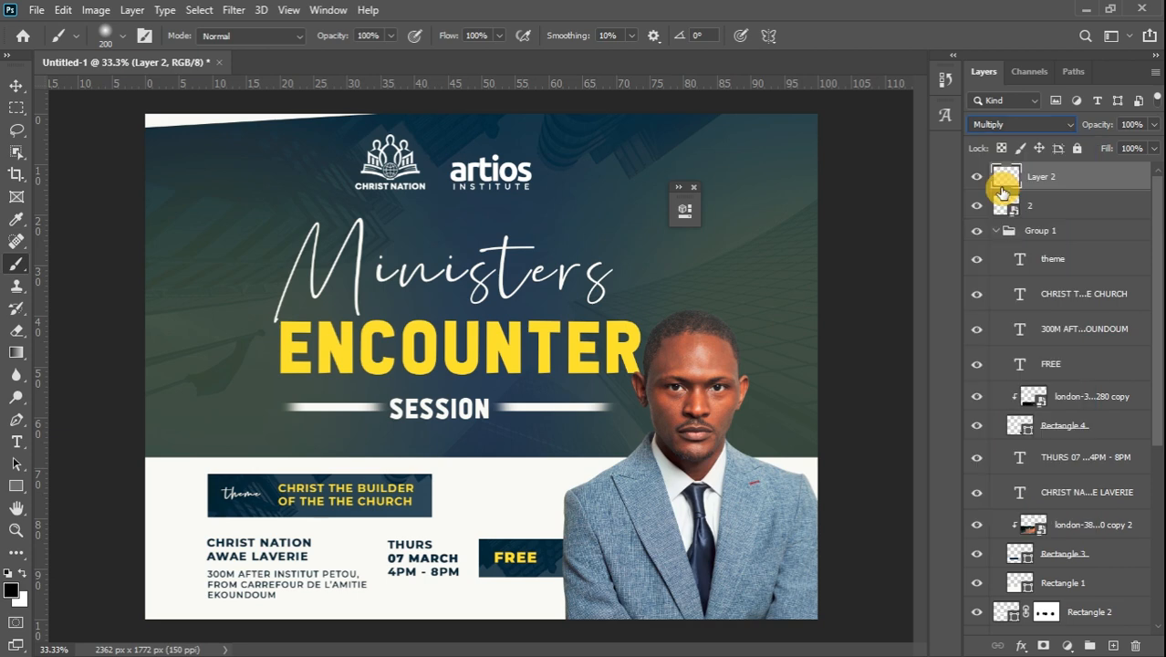
{"action": "left_click", "coordinate": [1037, 126]}
{"action": "left_click", "coordinate": [993, 153]}
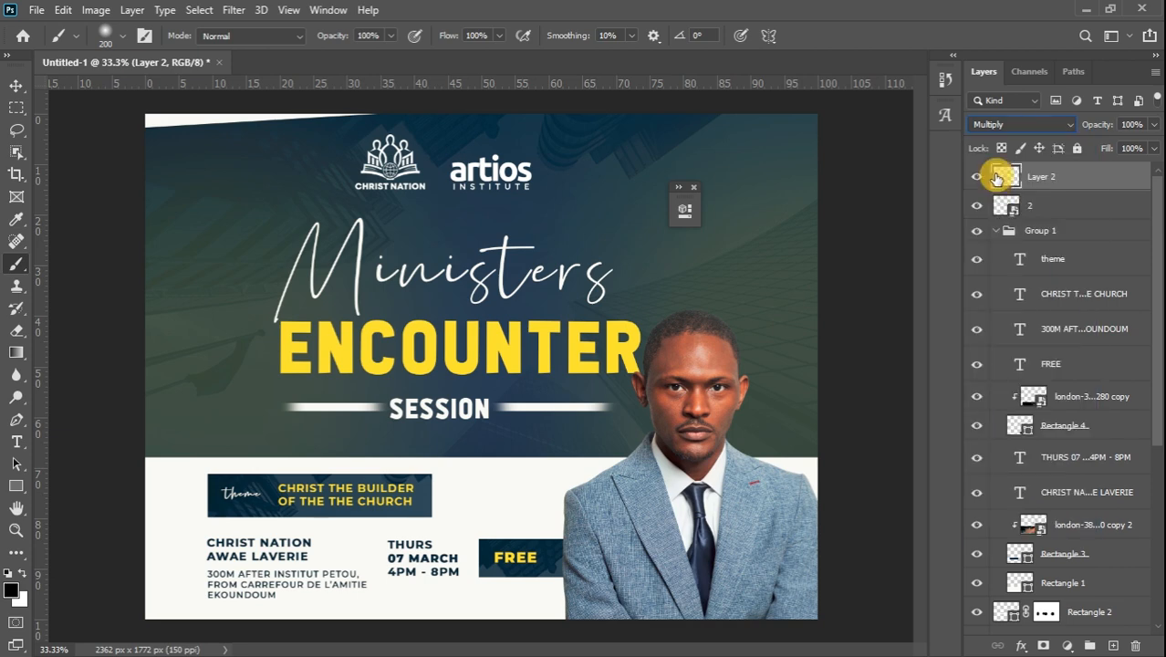
{"action": "left_click", "coordinate": [1037, 122]}
{"action": "left_click", "coordinate": [1002, 178]}
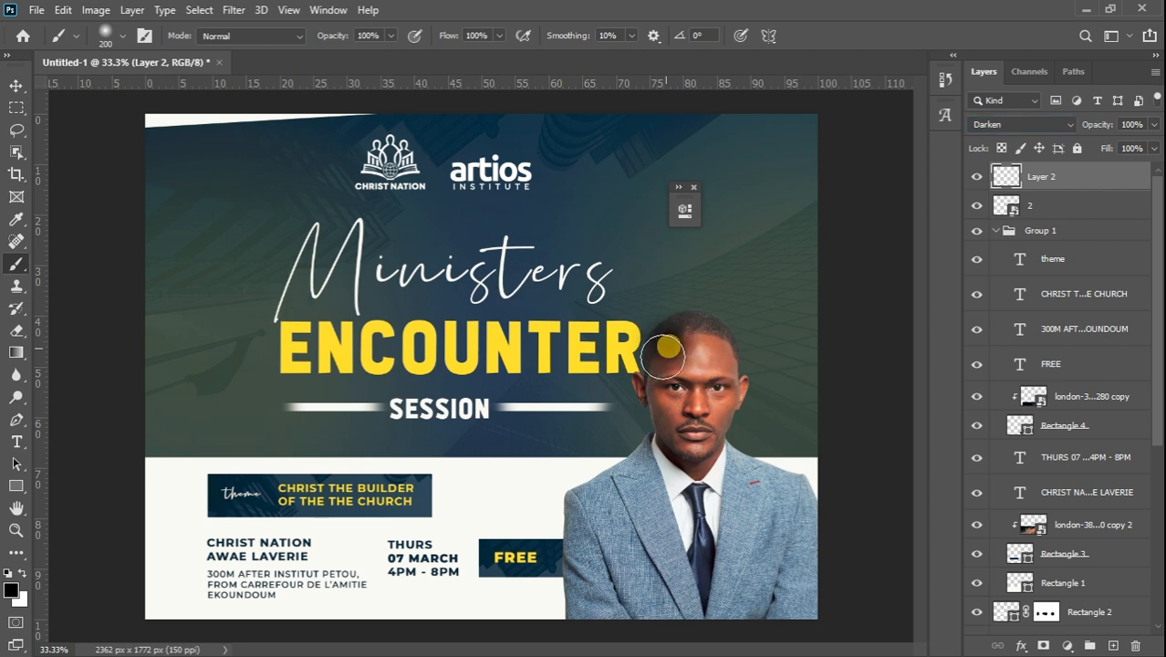
Place the Darken layer beneath the man's photo, paint the shadow with a 250 brush, and set 37% opacity
{"action": "left_click_drag", "start_coordinate": [669, 345], "coordinate": [659, 381]}
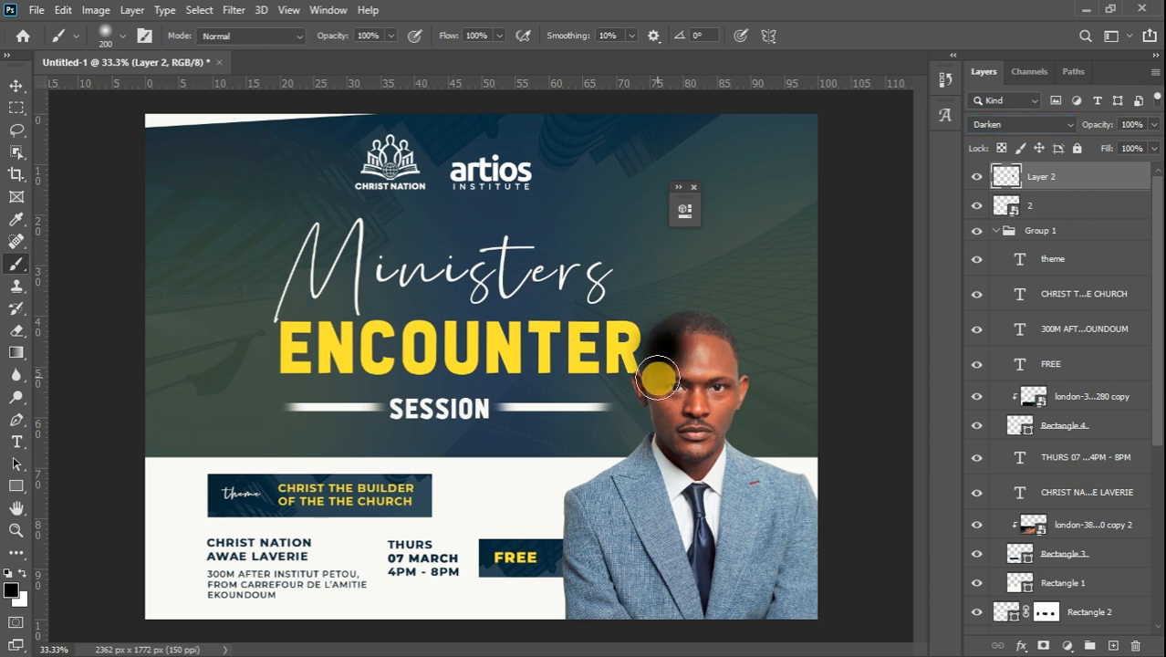
{"action": "key", "text": "ctrl+z"}
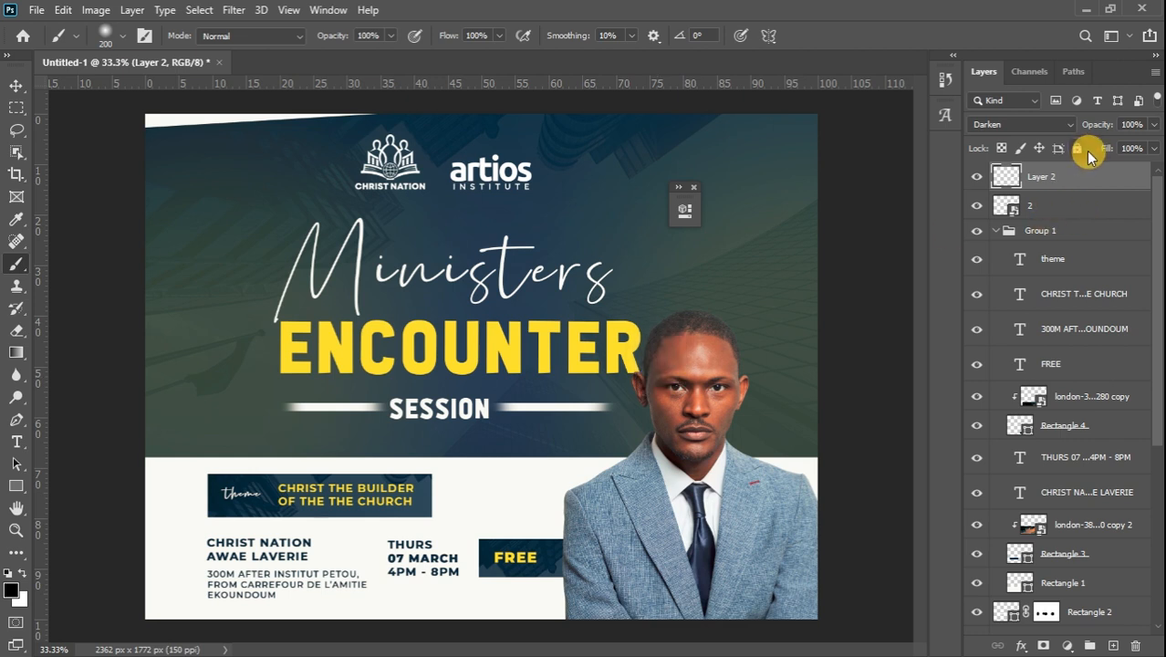
{"action": "left_click_drag", "start_coordinate": [1083, 176], "coordinate": [1072, 205]}
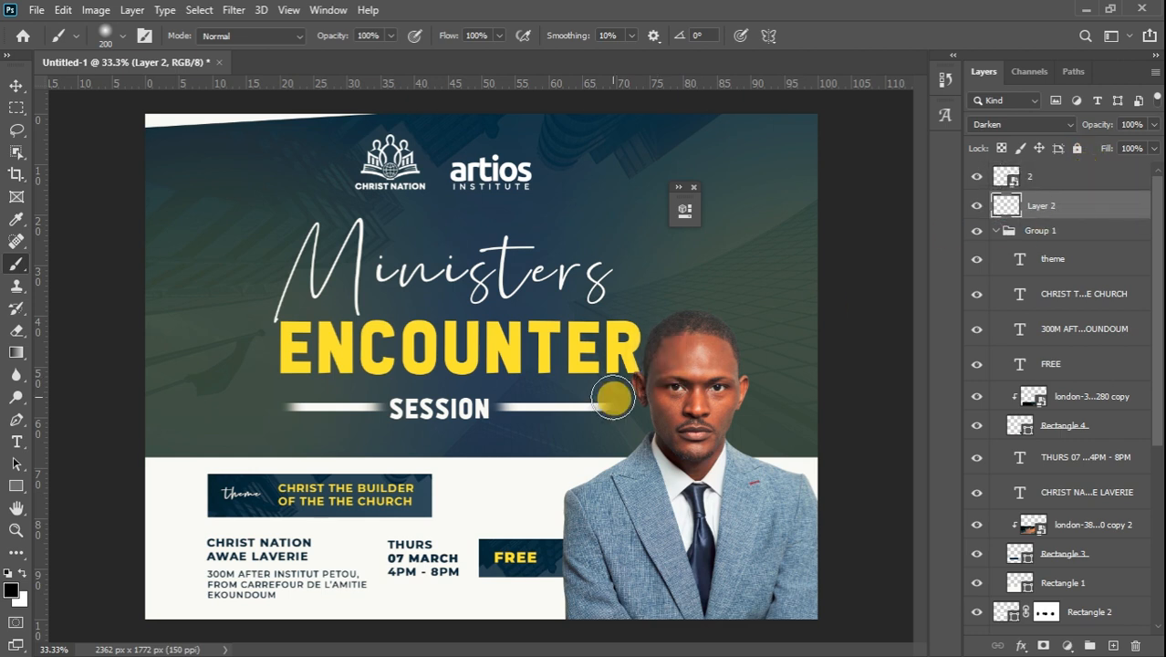
{"action": "key", "text": "bracketright"}
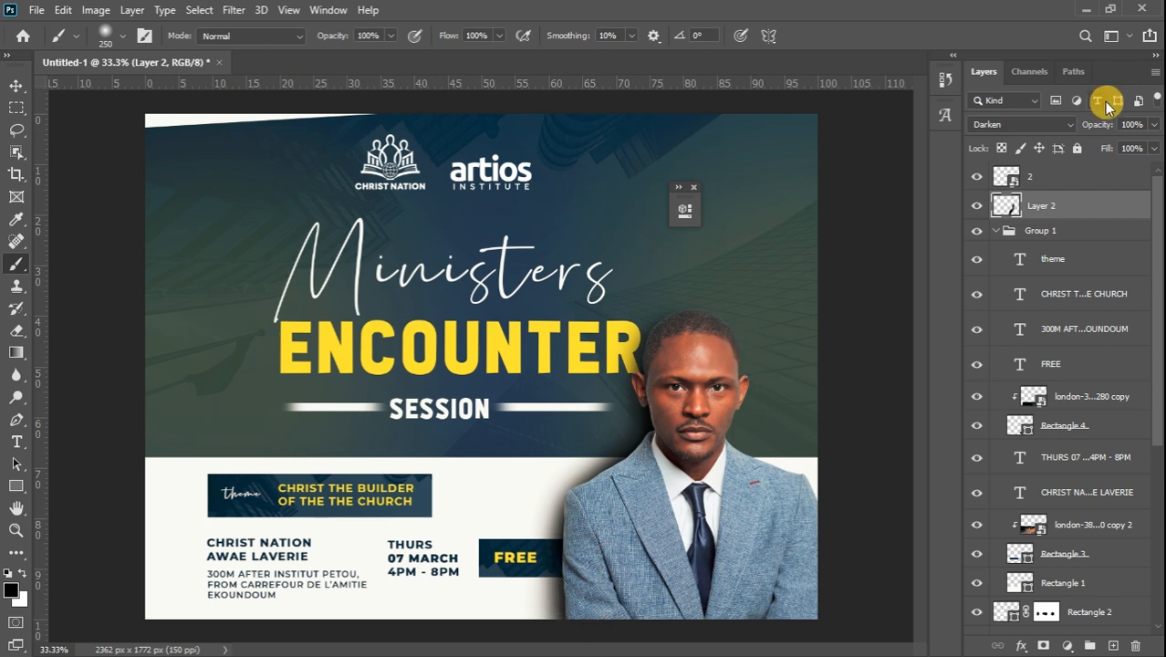
{"action": "left_click_drag", "start_coordinate": [1153, 129], "coordinate": [1108, 139]}
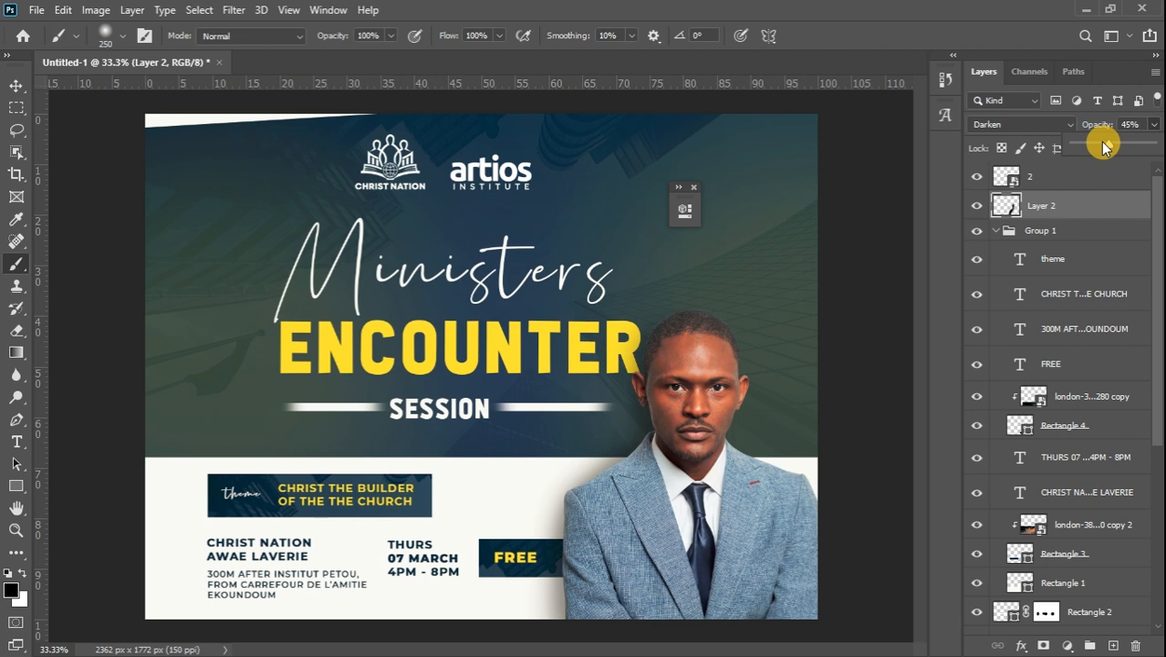
{"action": "left_click_drag", "start_coordinate": [1103, 148], "coordinate": [1102, 148]}
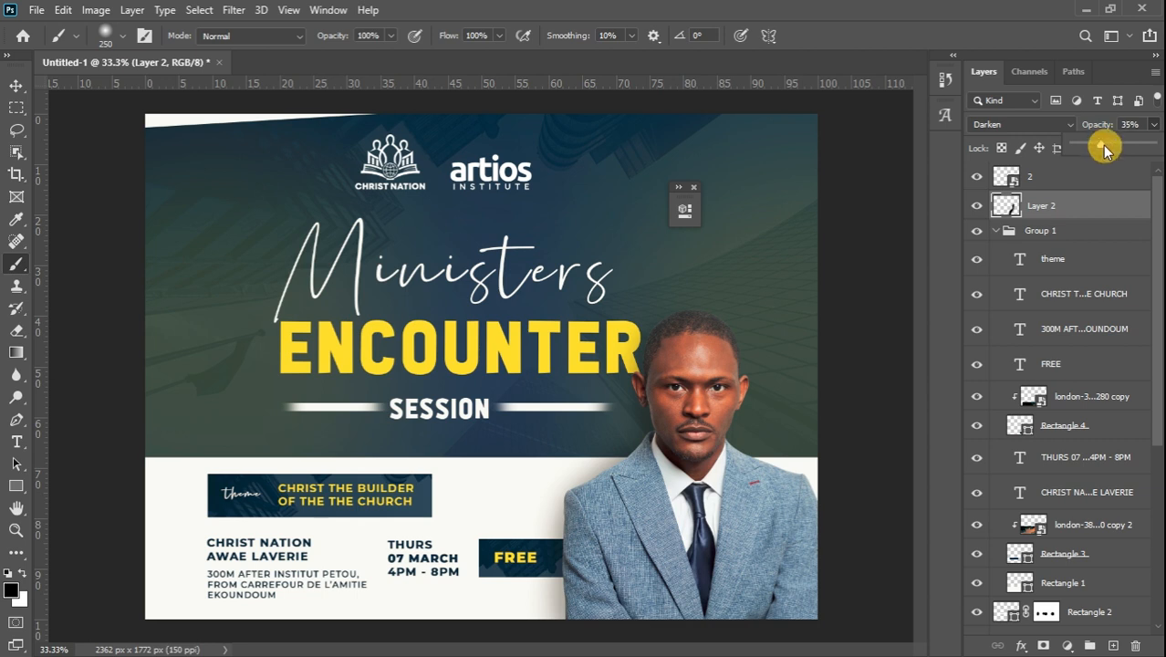
{"action": "left_click_drag", "start_coordinate": [1101, 147], "coordinate": [1103, 148]}
{"action": "left_click", "coordinate": [16, 83]}
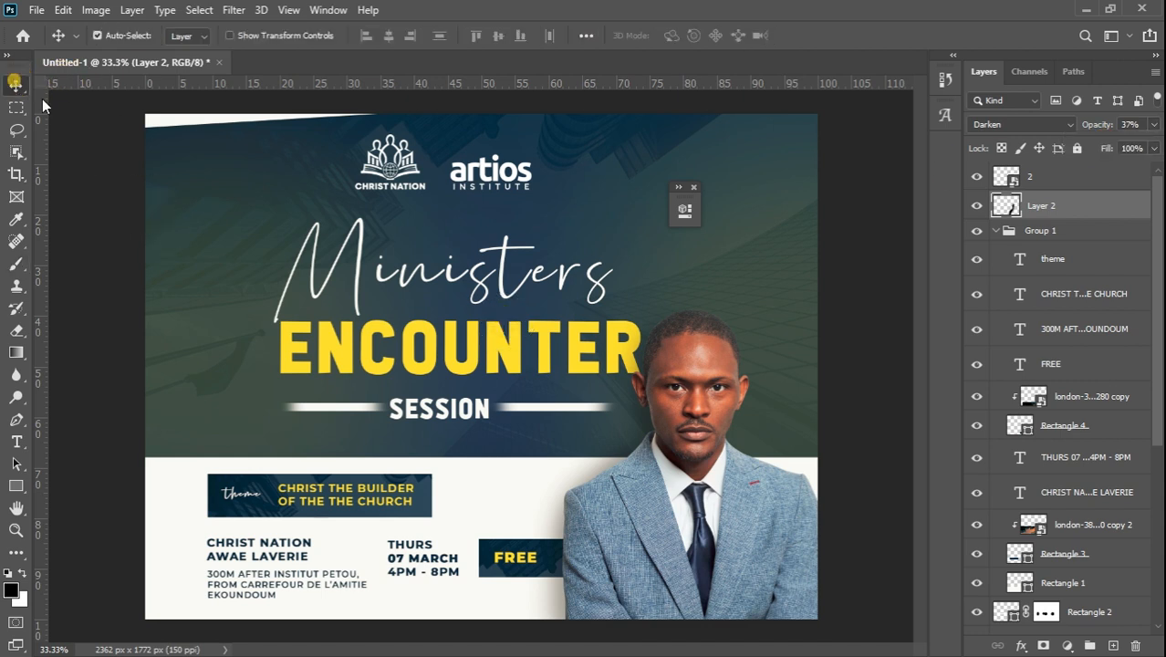
{"action": "left_click", "coordinate": [750, 519]}
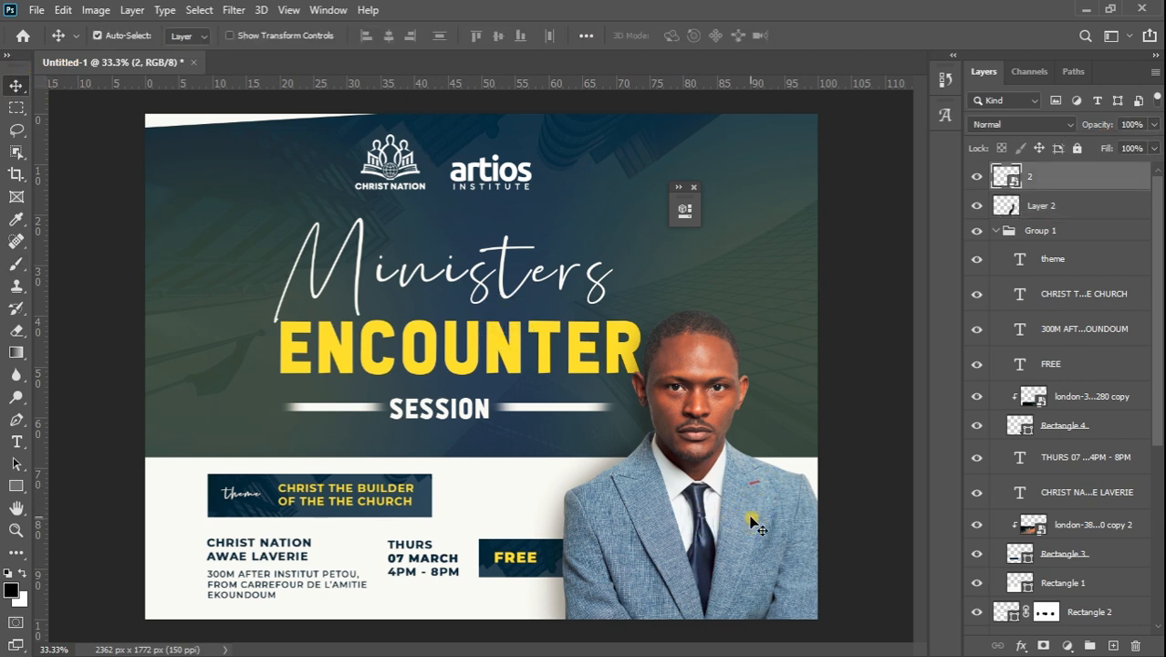
{"action": "left_click", "coordinate": [1068, 646]}
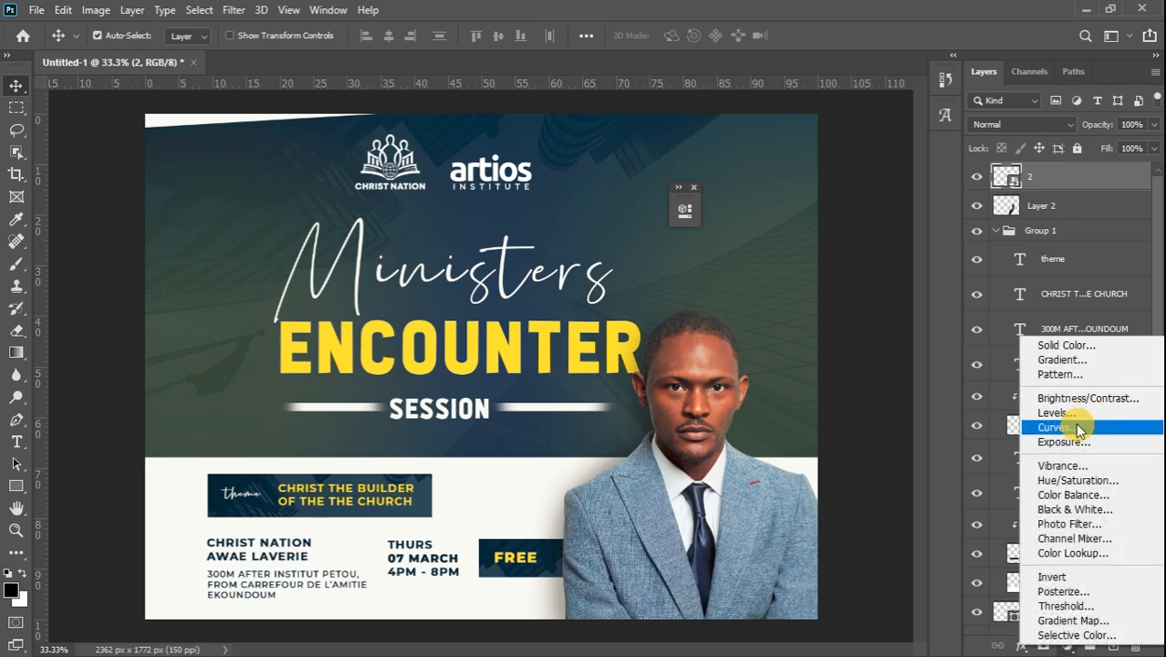
Add a Curves adjustment, straighten its Blue channel curve, and clip it to the man's photo layer
{"action": "left_click", "coordinate": [1075, 422]}
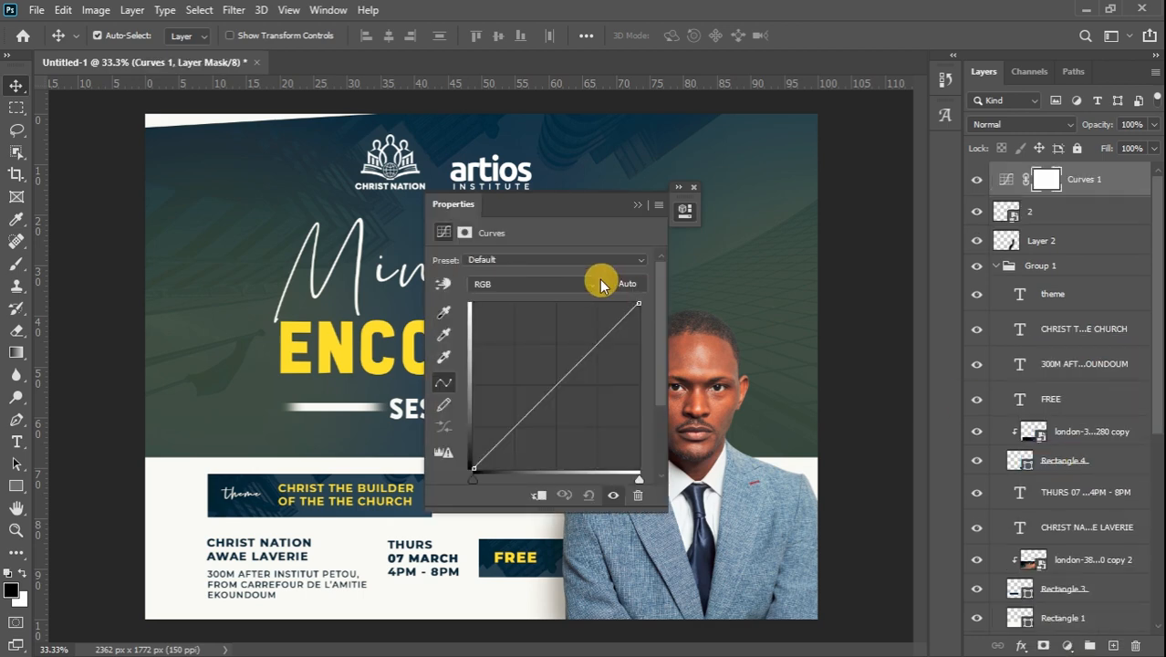
{"action": "left_click_drag", "start_coordinate": [571, 206], "coordinate": [417, 174]}
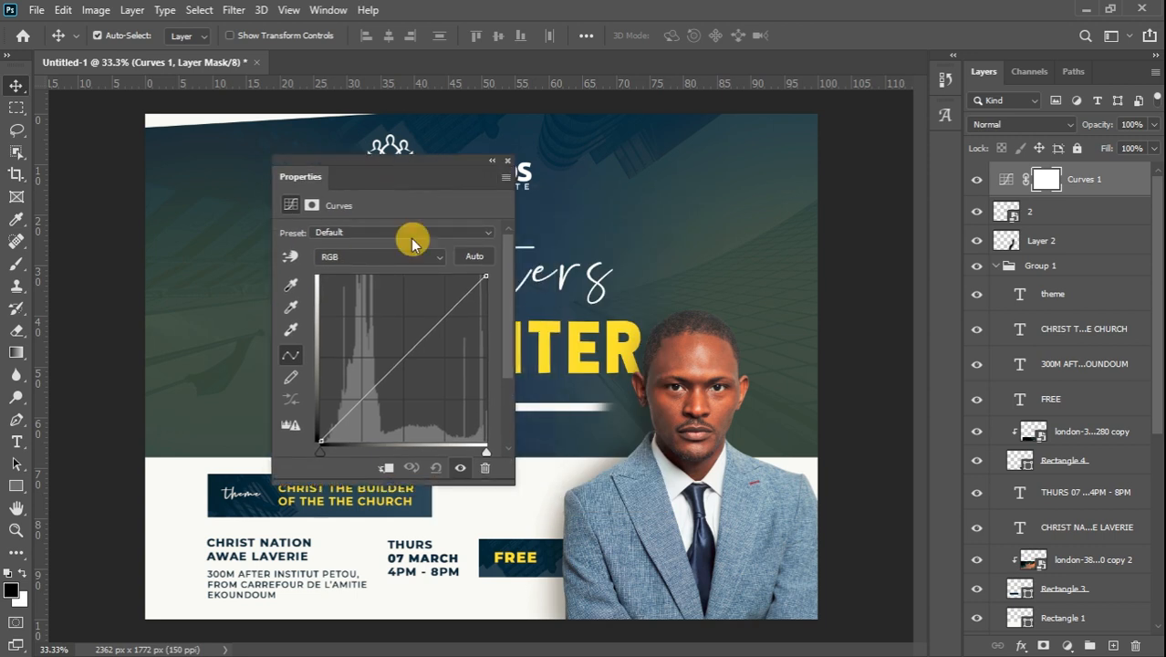
{"action": "left_click", "coordinate": [369, 259]}
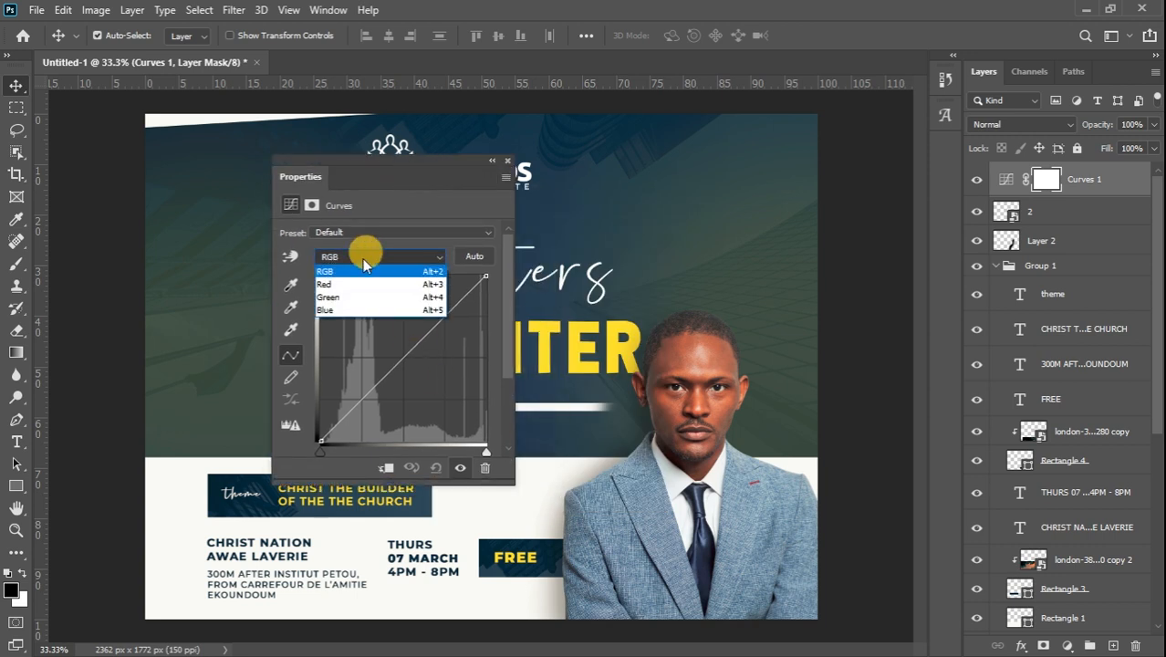
{"action": "left_click", "coordinate": [376, 285]}
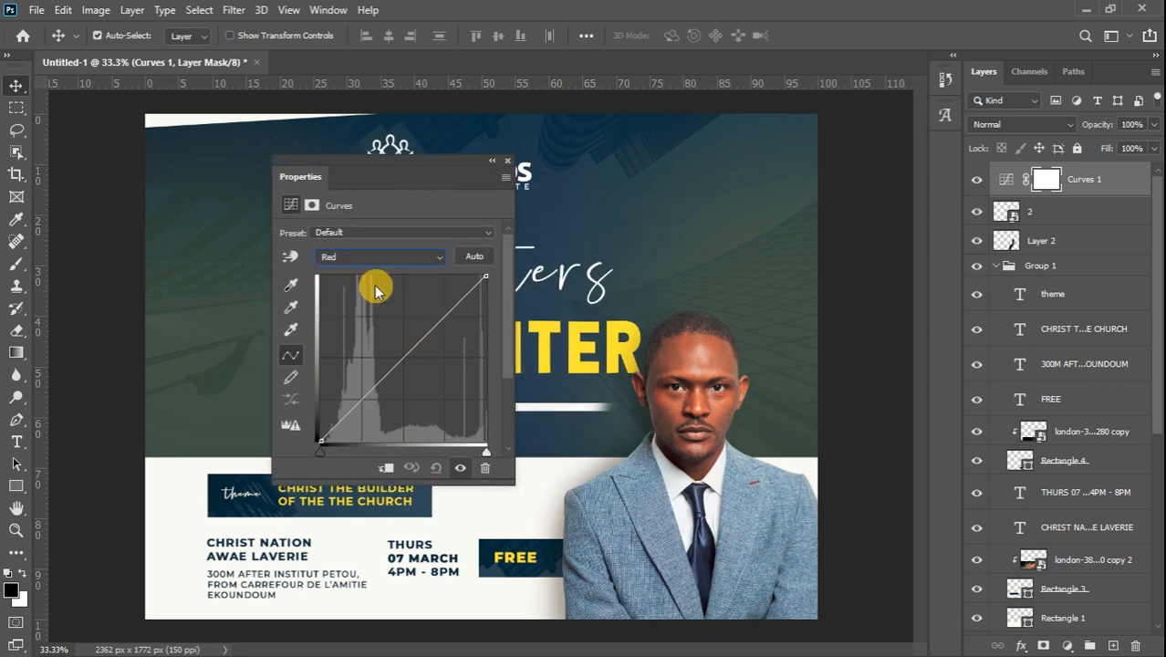
{"action": "left_click", "coordinate": [412, 347]}
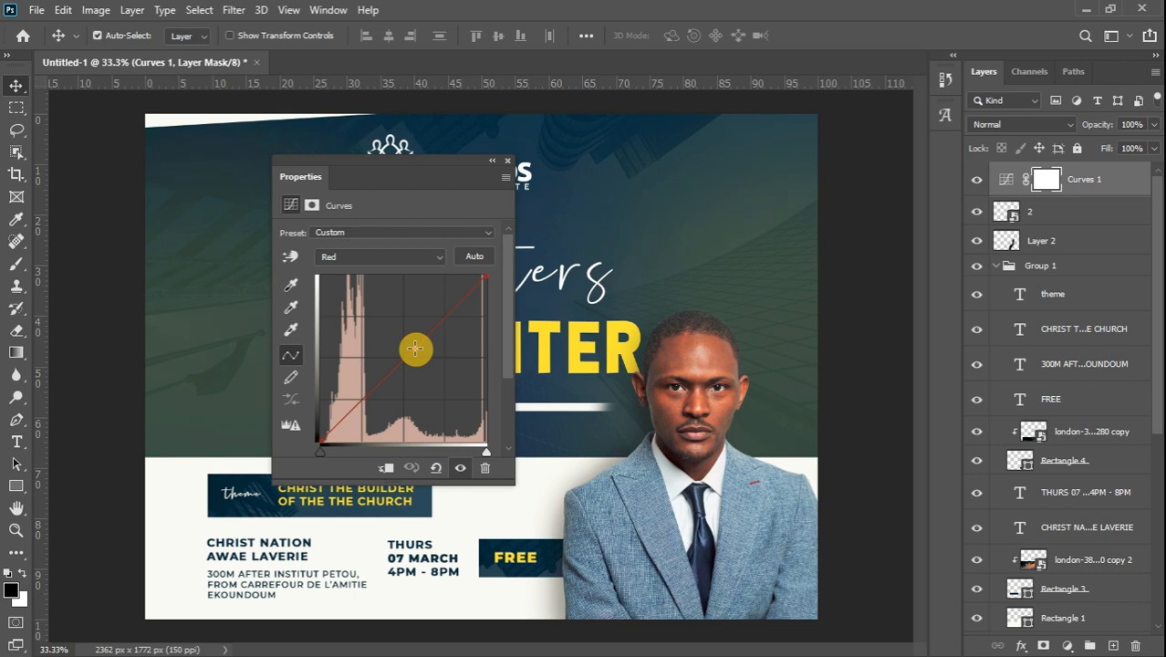
{"action": "left_click", "coordinate": [365, 257]}
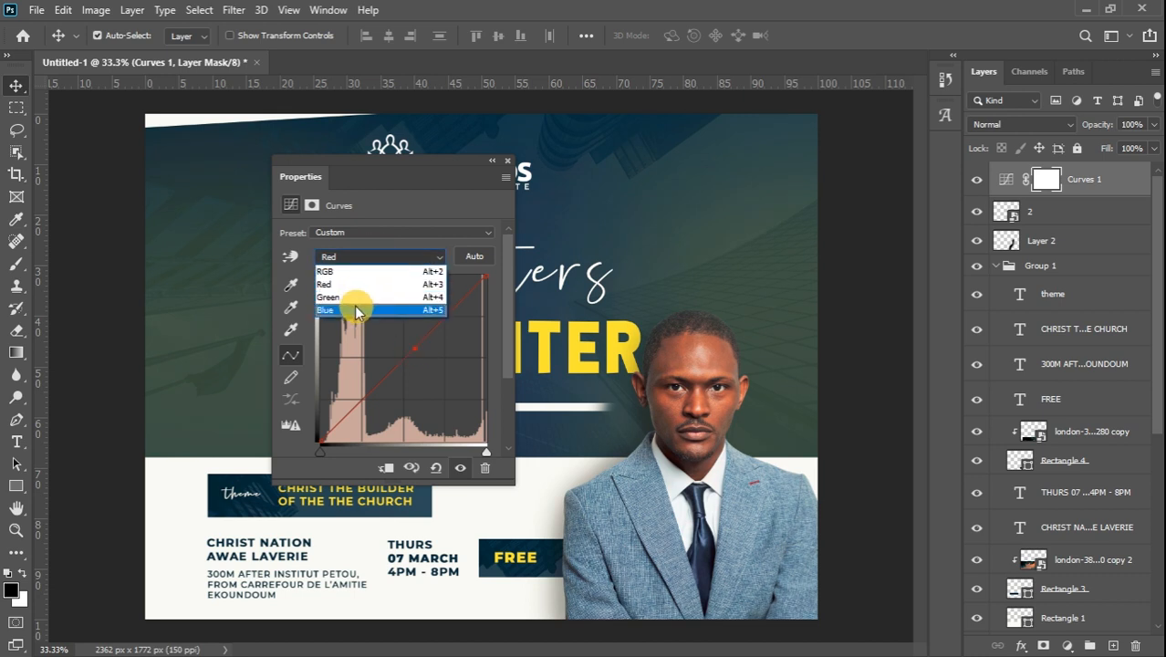
{"action": "left_click", "coordinate": [357, 312]}
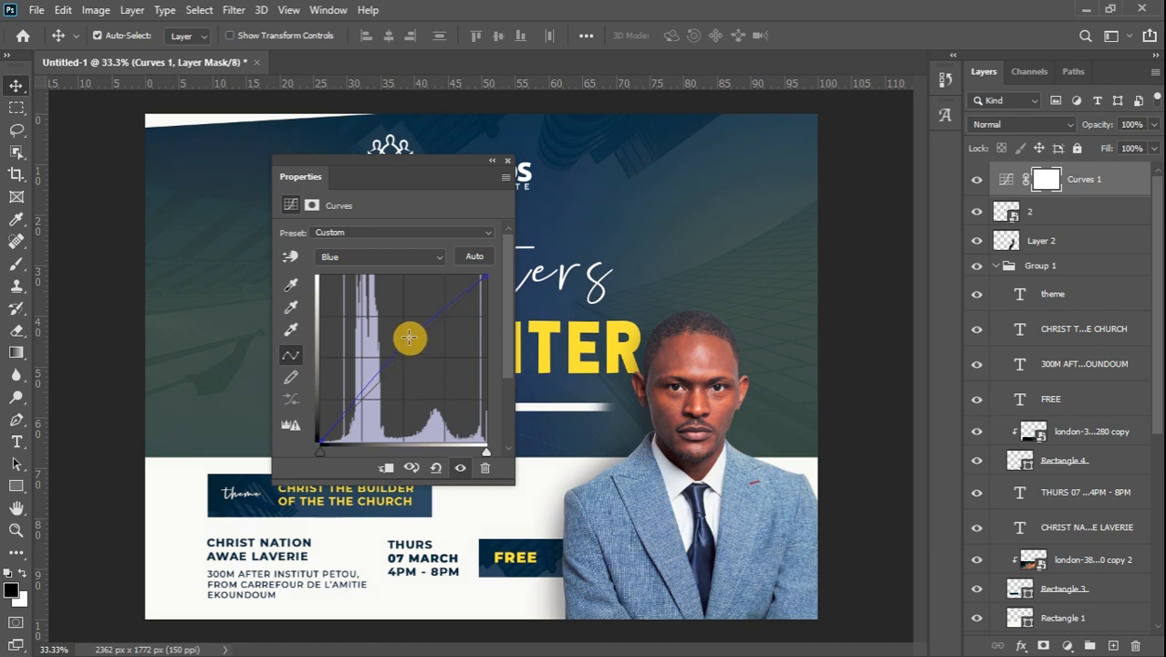
{"action": "left_click_drag", "start_coordinate": [405, 335], "coordinate": [417, 343]}
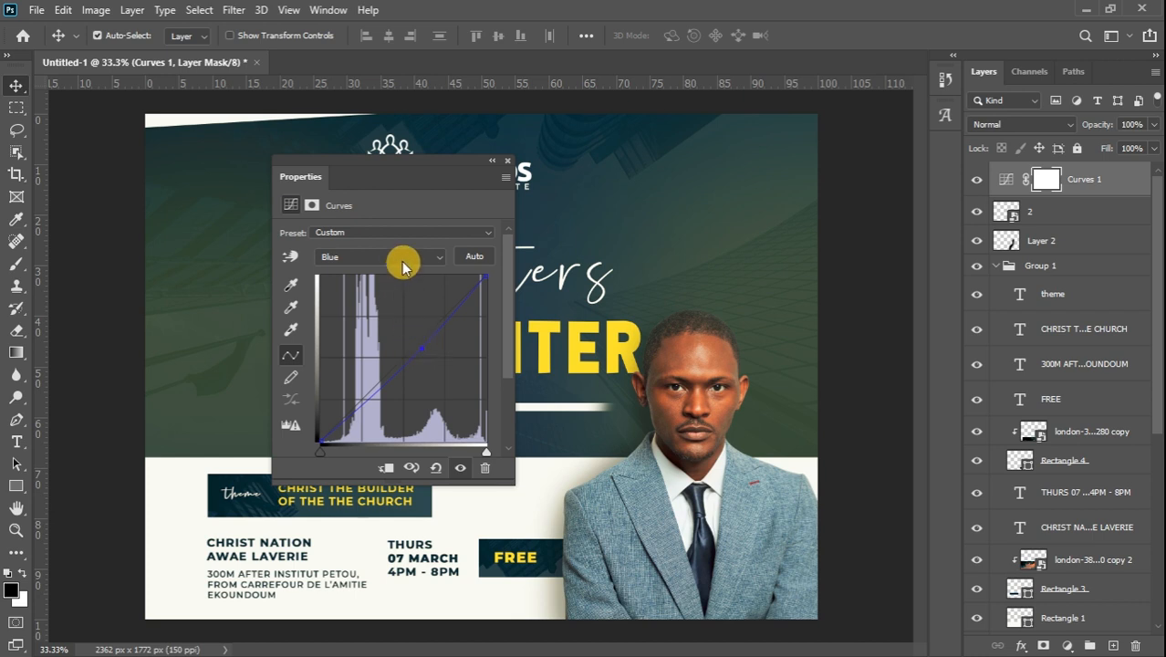
{"action": "left_click", "coordinate": [387, 468]}
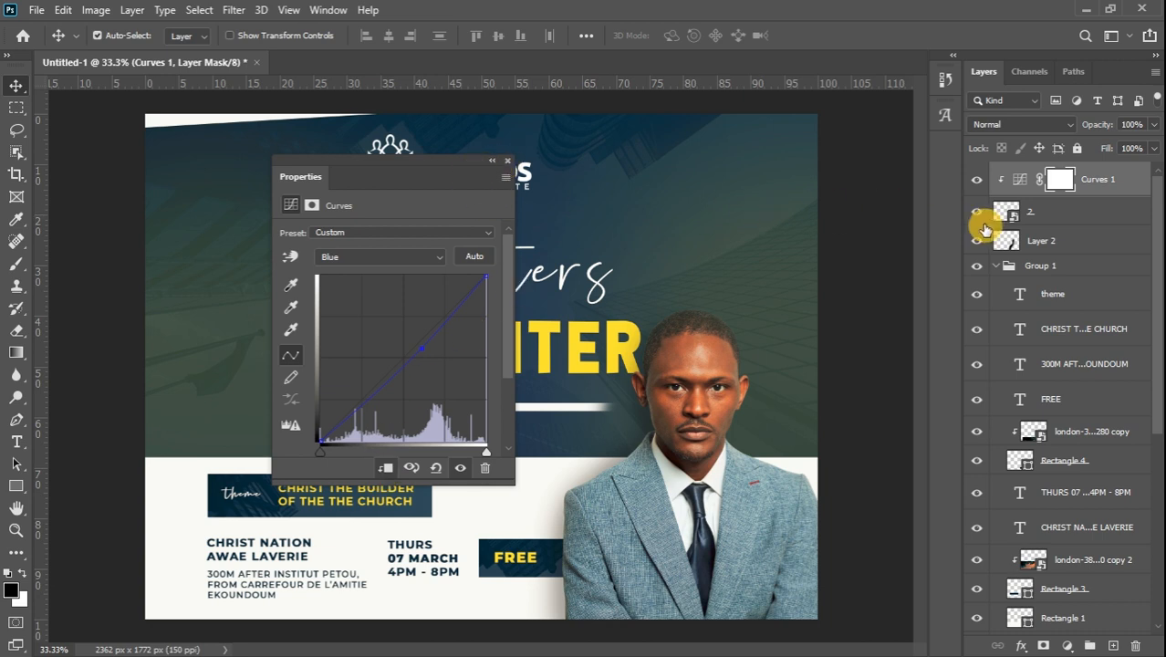
{"action": "left_click", "coordinate": [507, 160]}
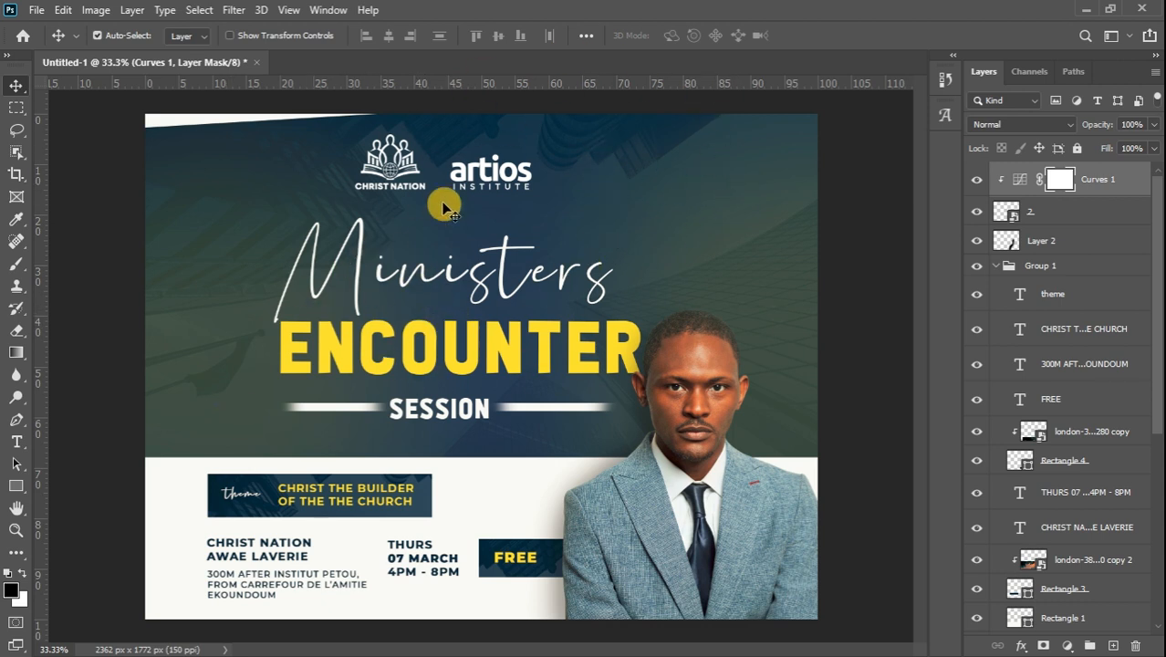
Place the stylish-scratch-background image into the poster and move its layer near the bottom of the stack
{"action": "mouse_move", "coordinate": [1154, 177]}
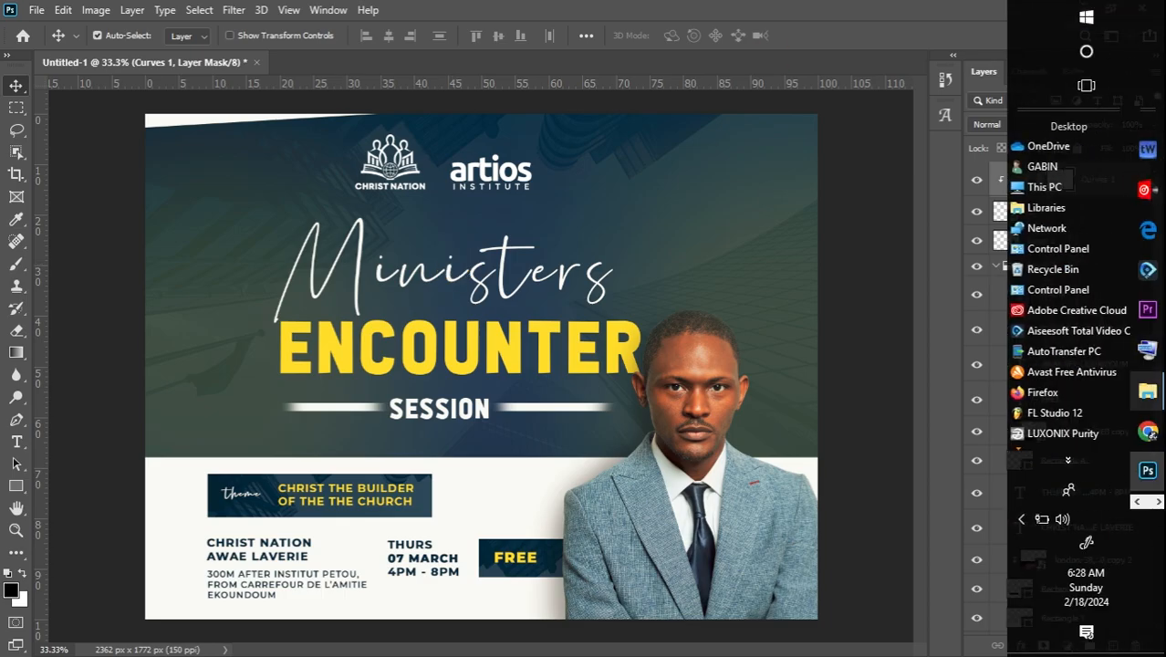
{"action": "left_click", "coordinate": [1148, 388]}
{"action": "left_click_drag", "start_coordinate": [1159, 369], "coordinate": [1159, 564]}
{"action": "left_click_drag", "start_coordinate": [514, 429], "coordinate": [443, 313]}
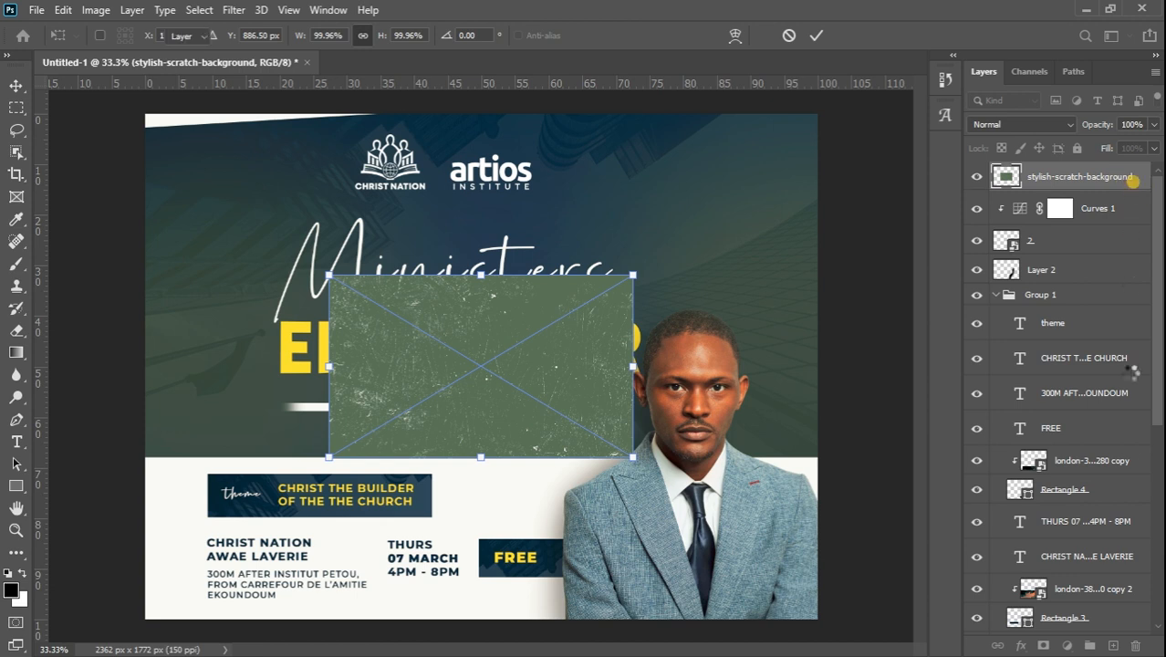
{"action": "left_click_drag", "start_coordinate": [1135, 183], "coordinate": [1090, 630]}
{"action": "scroll", "coordinate": [1157, 416], "scroll_direction": "down", "scroll_amount": 5}
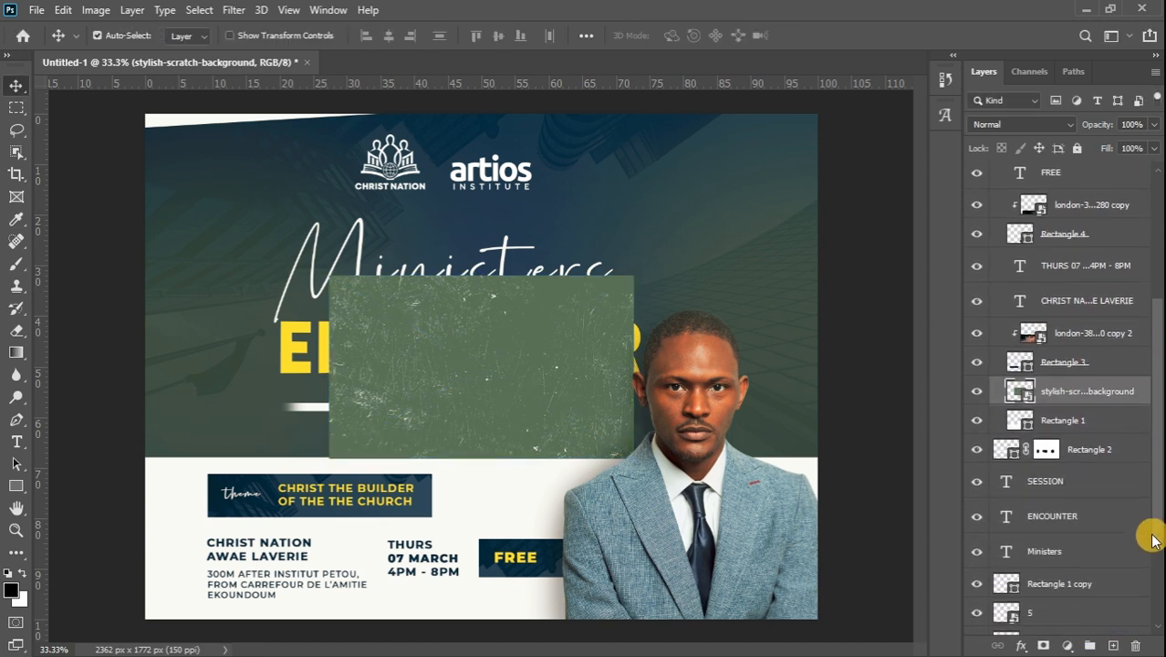
{"action": "left_click_drag", "start_coordinate": [1082, 330], "coordinate": [1071, 588]}
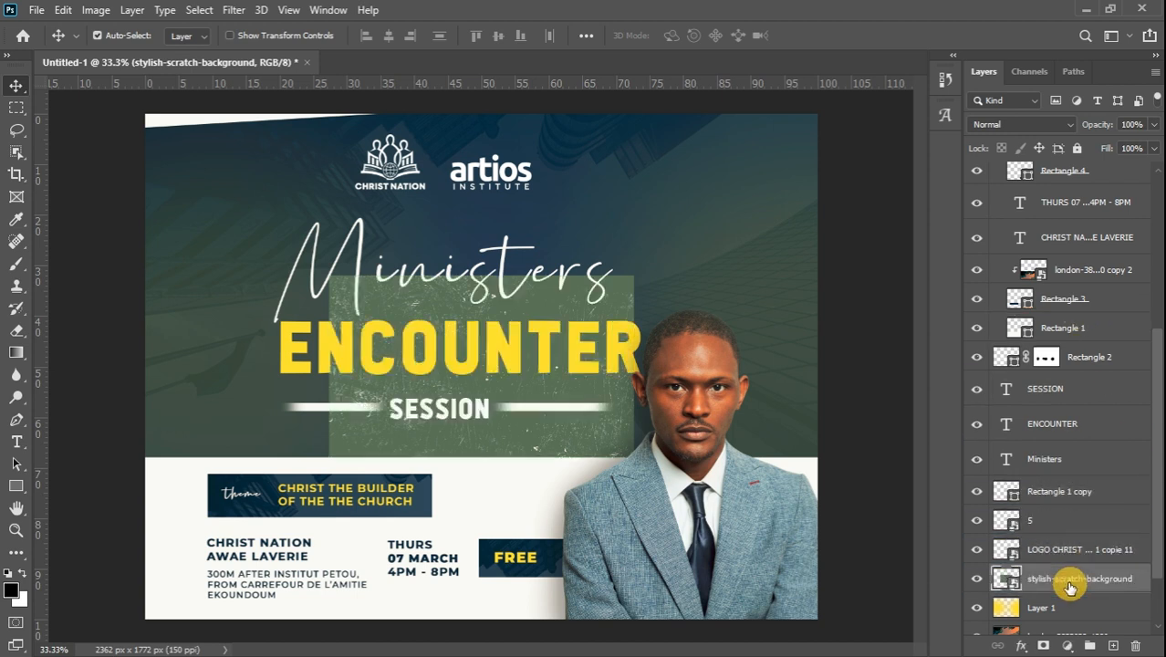
Enlarge the scratch texture over the poster's top, in Soft Light at 52% opacity
{"action": "key", "text": "ctrl+t"}
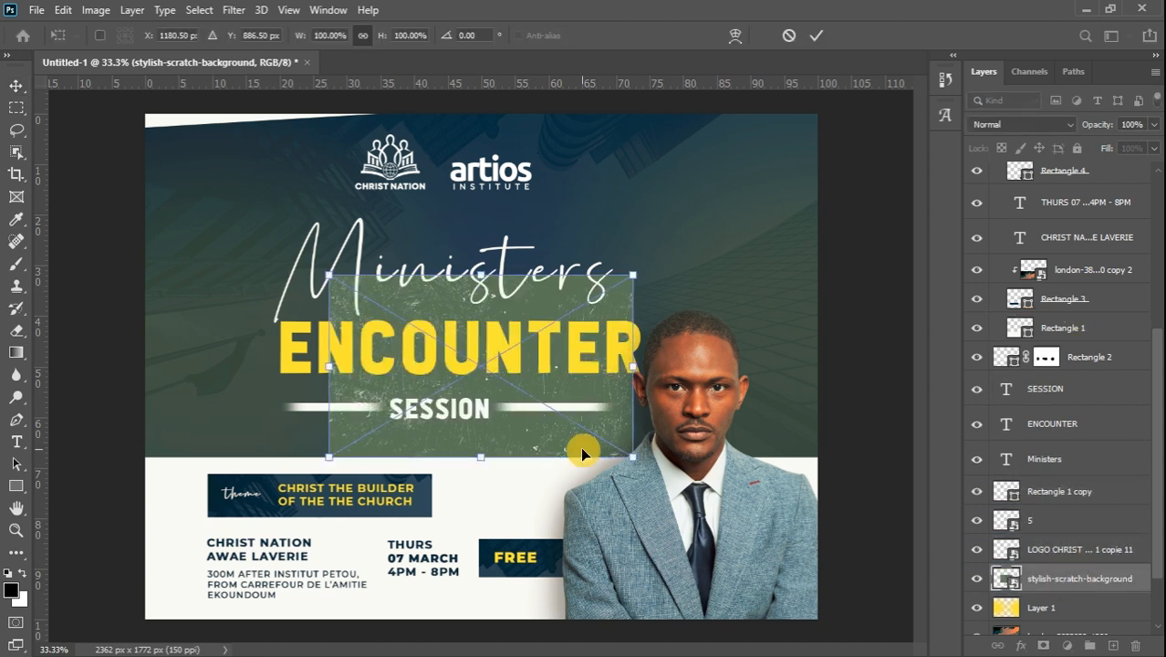
{"action": "left_click_drag", "start_coordinate": [481, 274], "coordinate": [593, 34]}
{"action": "left_click", "coordinate": [16, 87]}
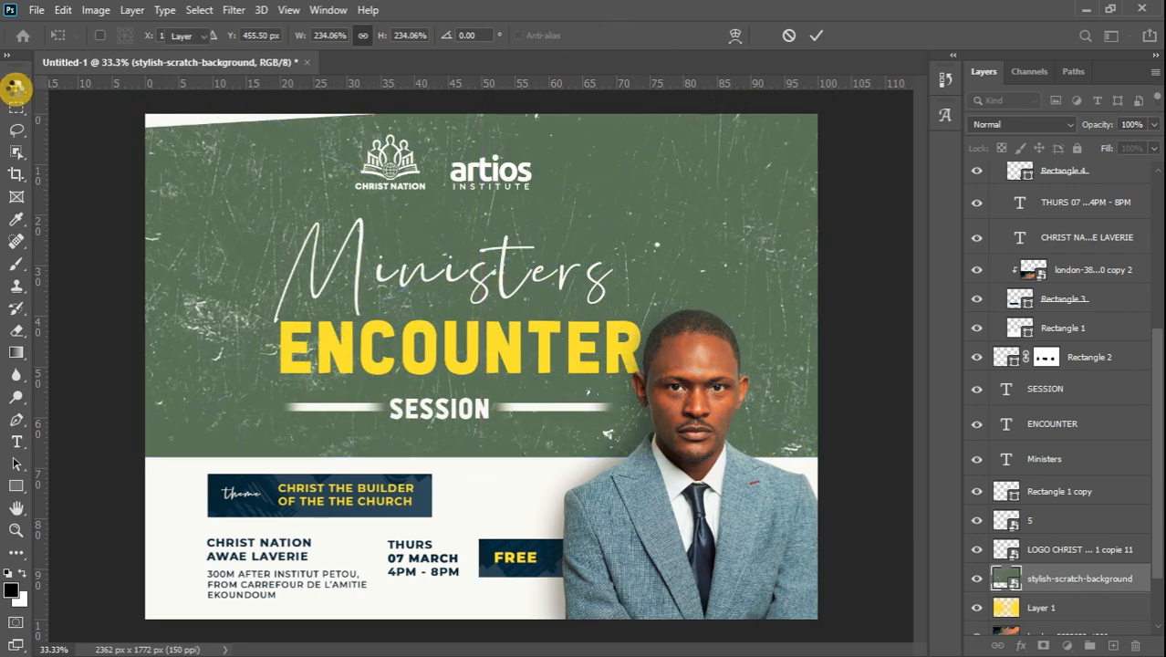
{"action": "left_click", "coordinate": [1023, 125]}
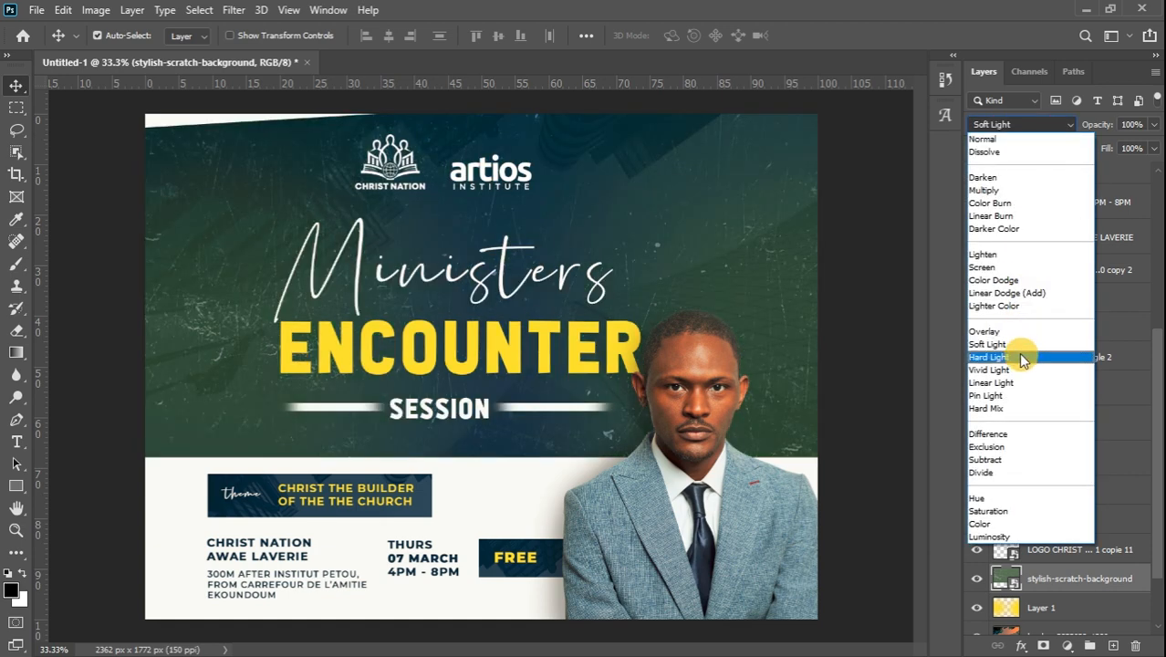
{"action": "left_click", "coordinate": [1019, 345]}
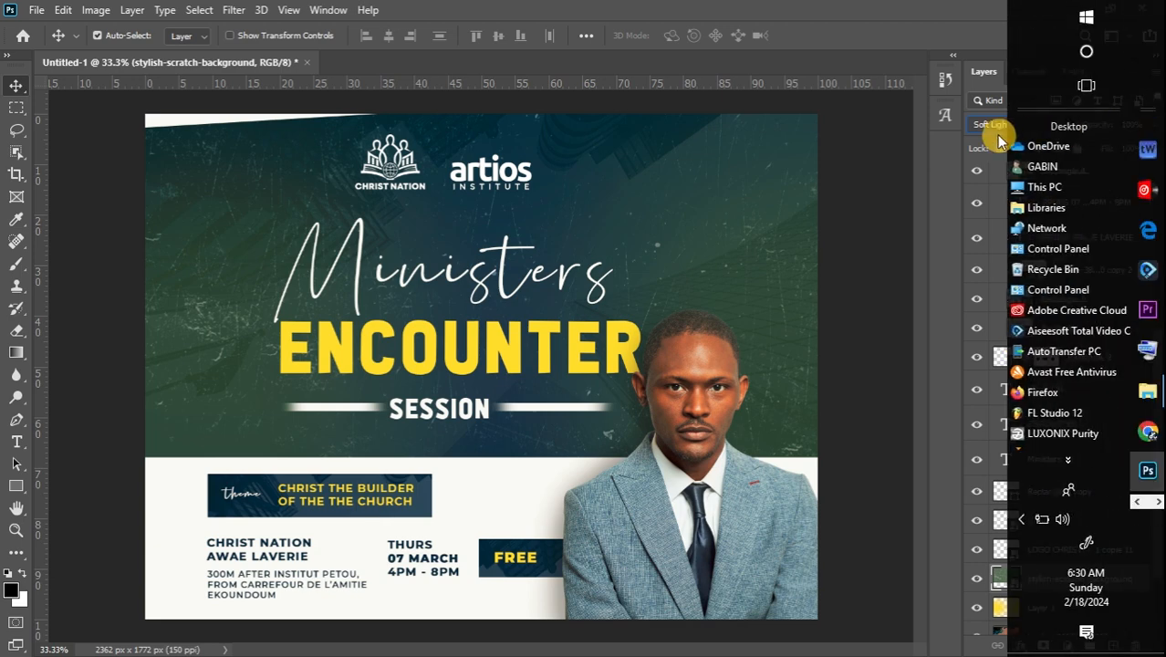
{"action": "left_click", "coordinate": [1154, 124]}
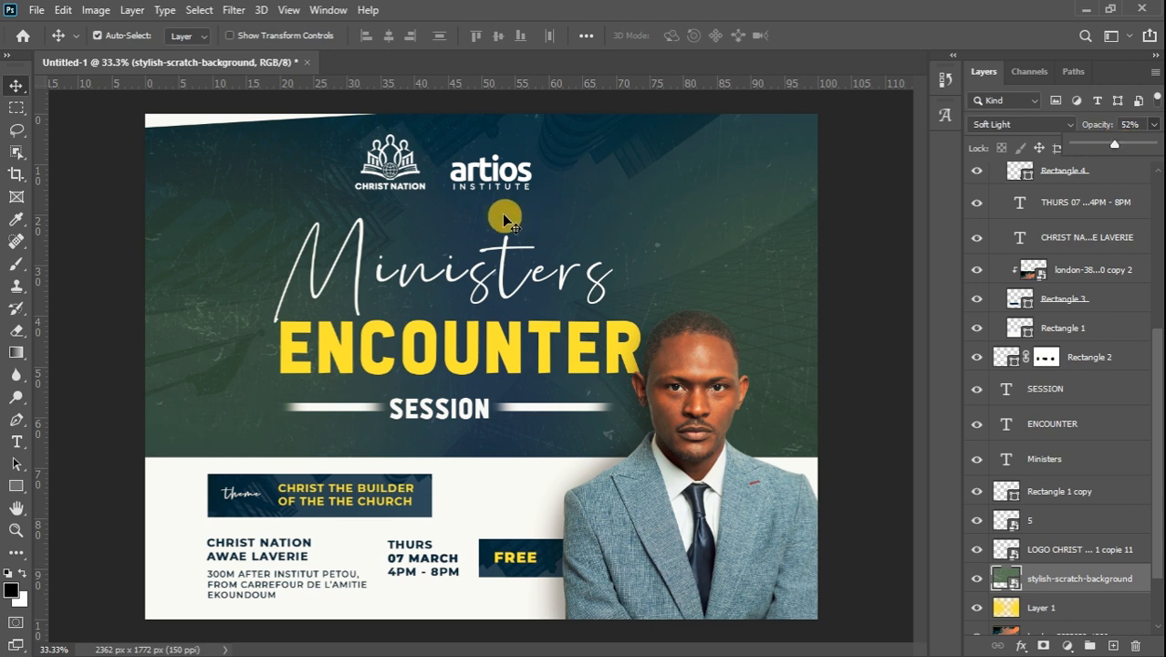
{"action": "left_click", "coordinate": [16, 86]}
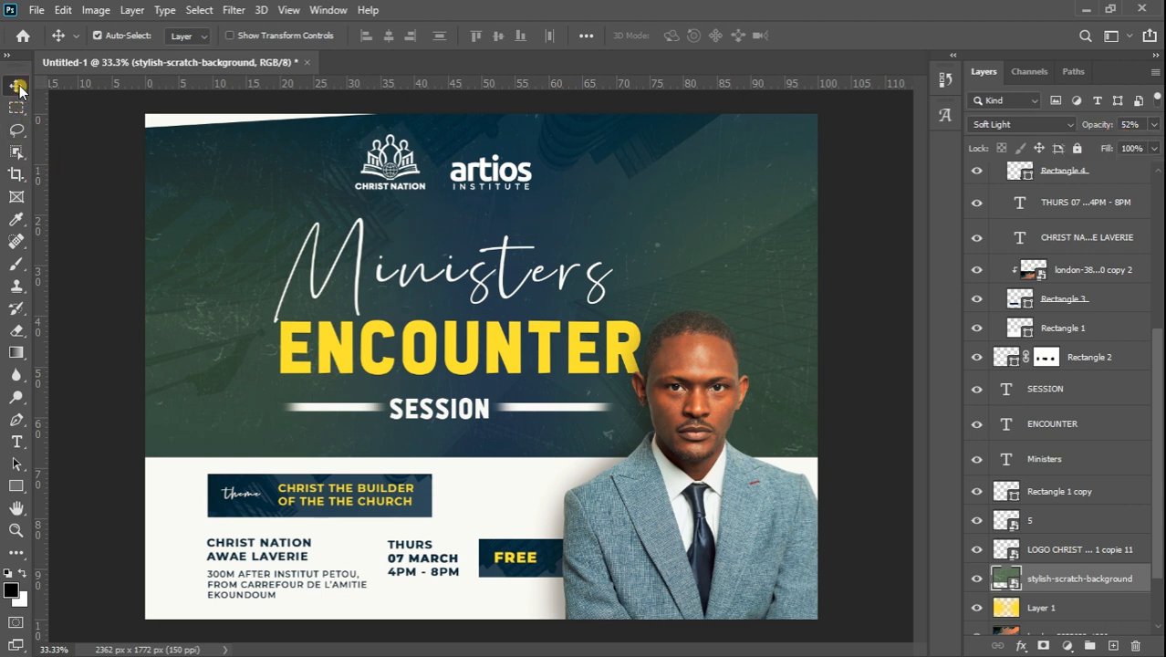
Place GOLD BACKGROUND above the ENCOUNTER text, clip it to the text, and set 51% opacity
{"action": "mouse_move", "coordinate": [1158, 137]}
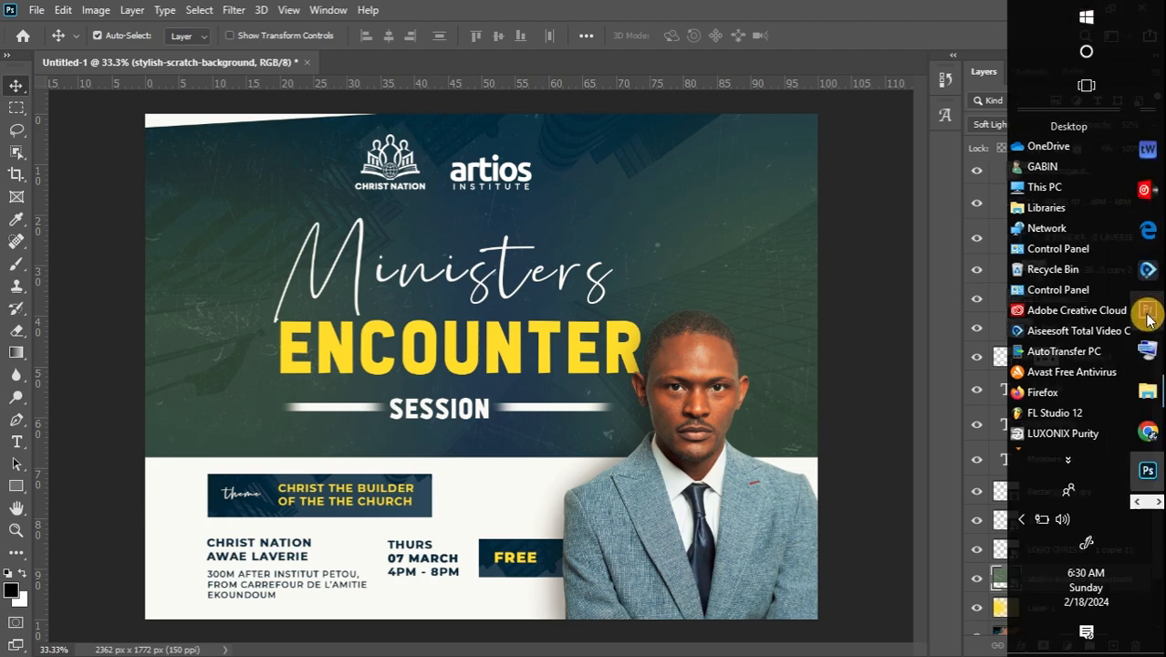
{"action": "mouse_move", "coordinate": [1150, 393]}
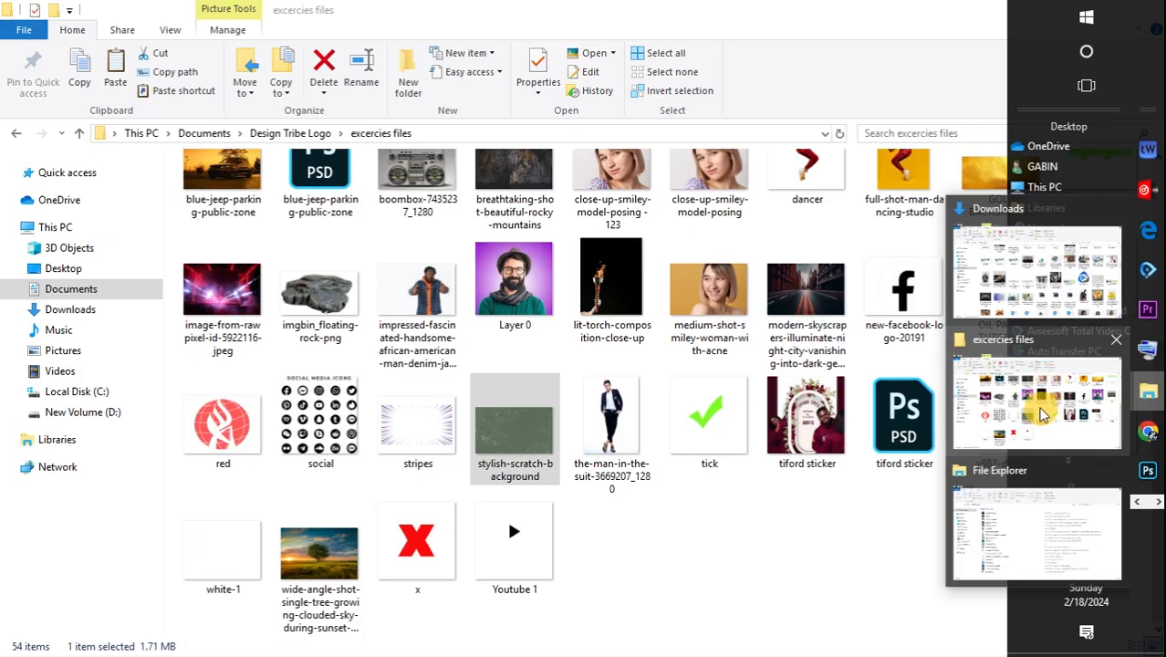
{"action": "left_click", "coordinate": [1054, 411]}
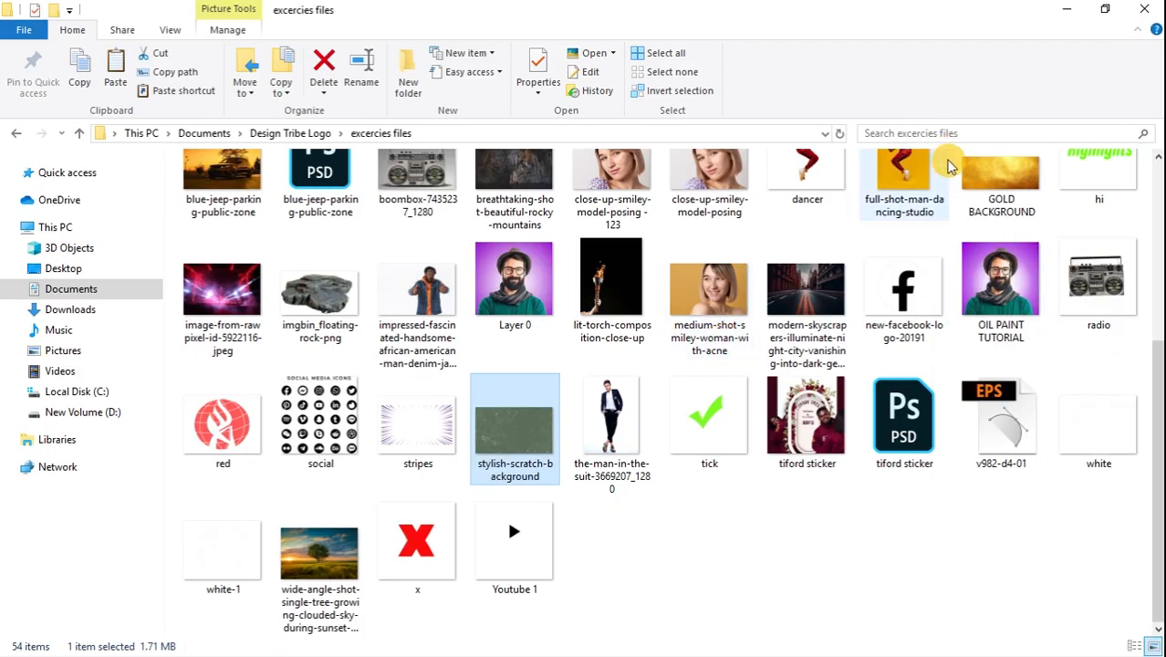
{"action": "left_click", "coordinate": [986, 187]}
{"action": "left_click_drag", "start_coordinate": [985, 187], "coordinate": [466, 355]}
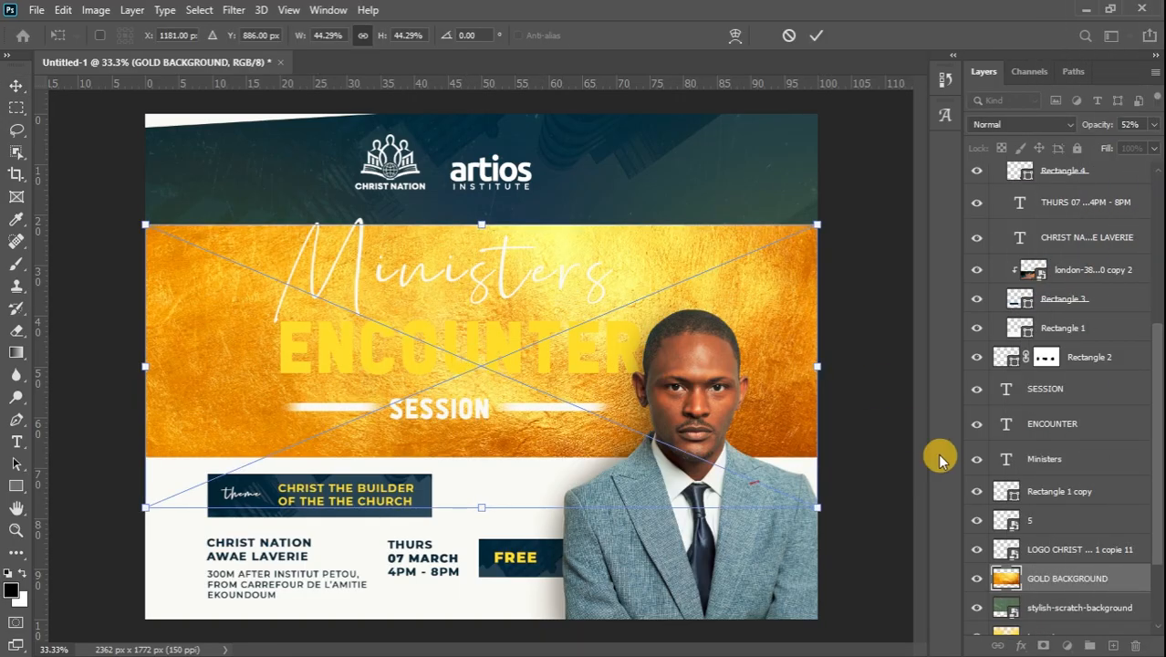
{"action": "key", "text": "Return"}
{"action": "left_click_drag", "start_coordinate": [1081, 578], "coordinate": [1095, 410]}
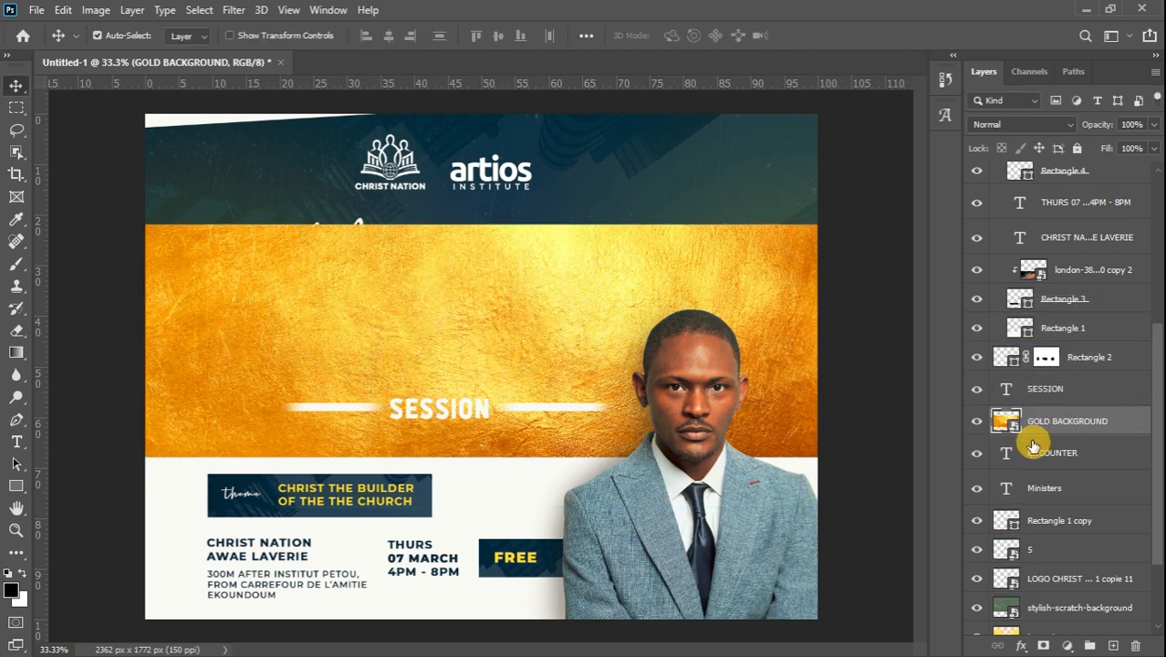
{"action": "left_click", "coordinate": [1085, 433], "text": "alt"}
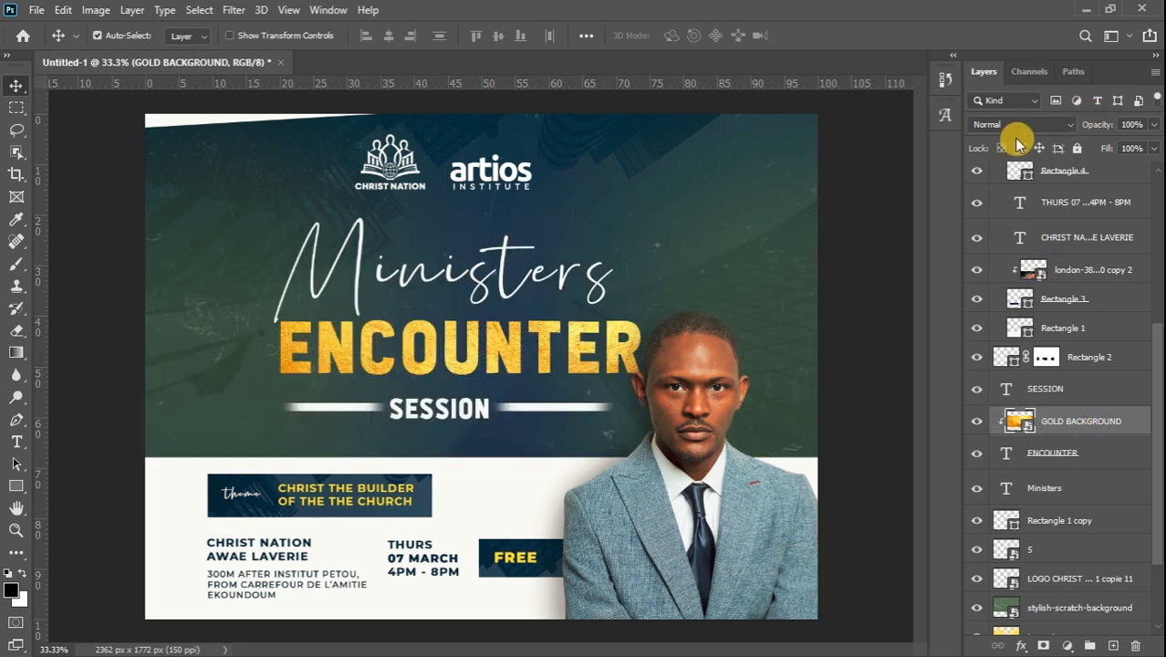
{"action": "left_click", "coordinate": [1154, 125]}
{"action": "left_click_drag", "start_coordinate": [1123, 149], "coordinate": [1123, 146]}
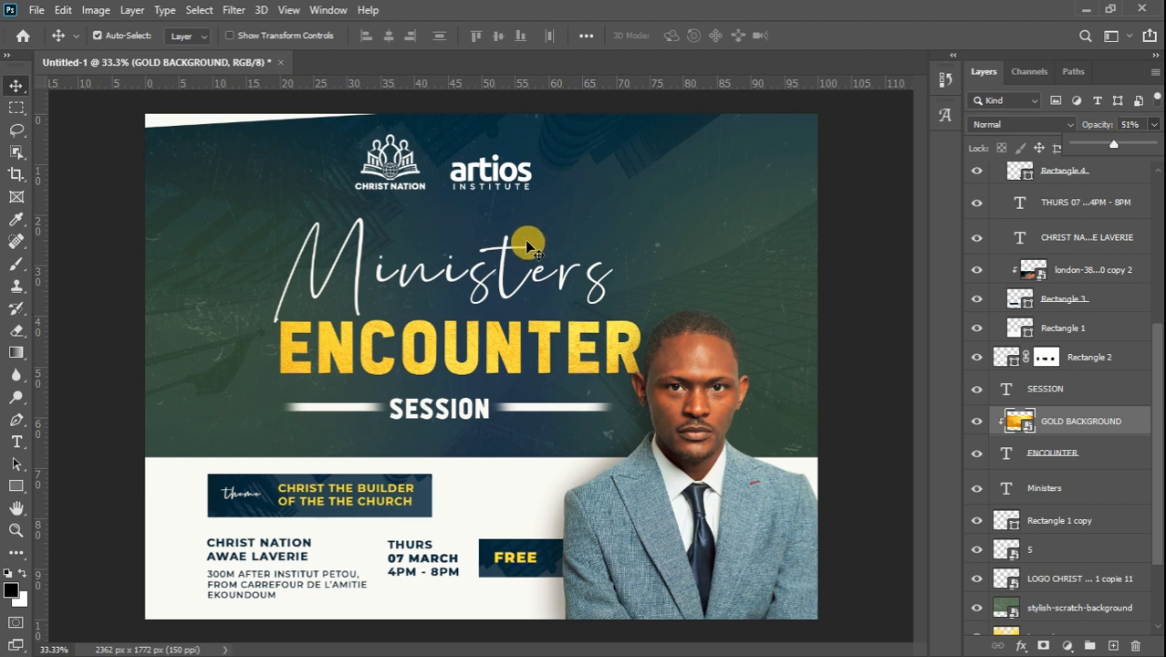
Select all artwork layers from Curves 1 down to Gradient Fill 1 and group them
{"action": "left_click", "coordinate": [14, 88]}
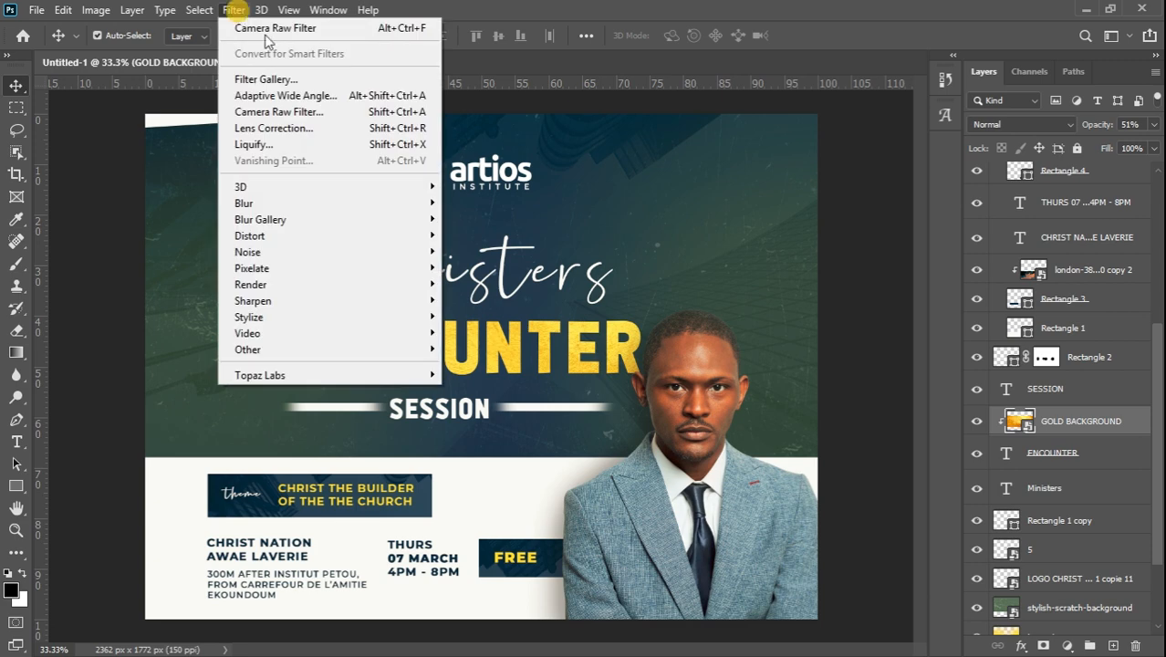
{"action": "left_click", "coordinate": [16, 84]}
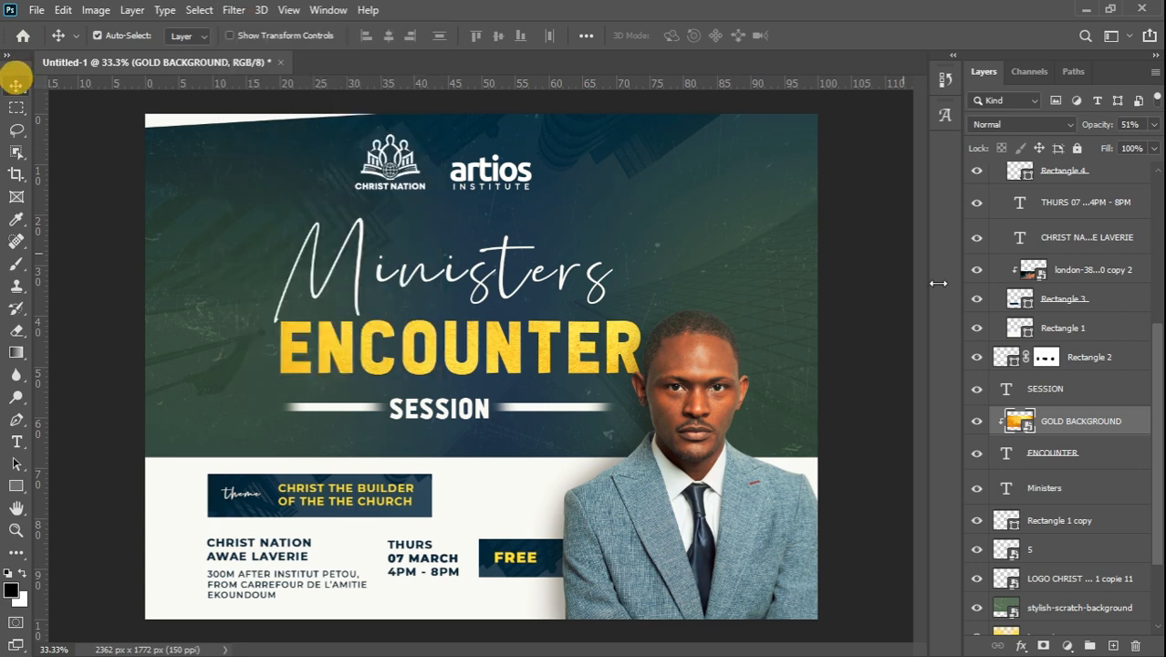
{"action": "left_click_drag", "start_coordinate": [1148, 402], "coordinate": [1148, 185]}
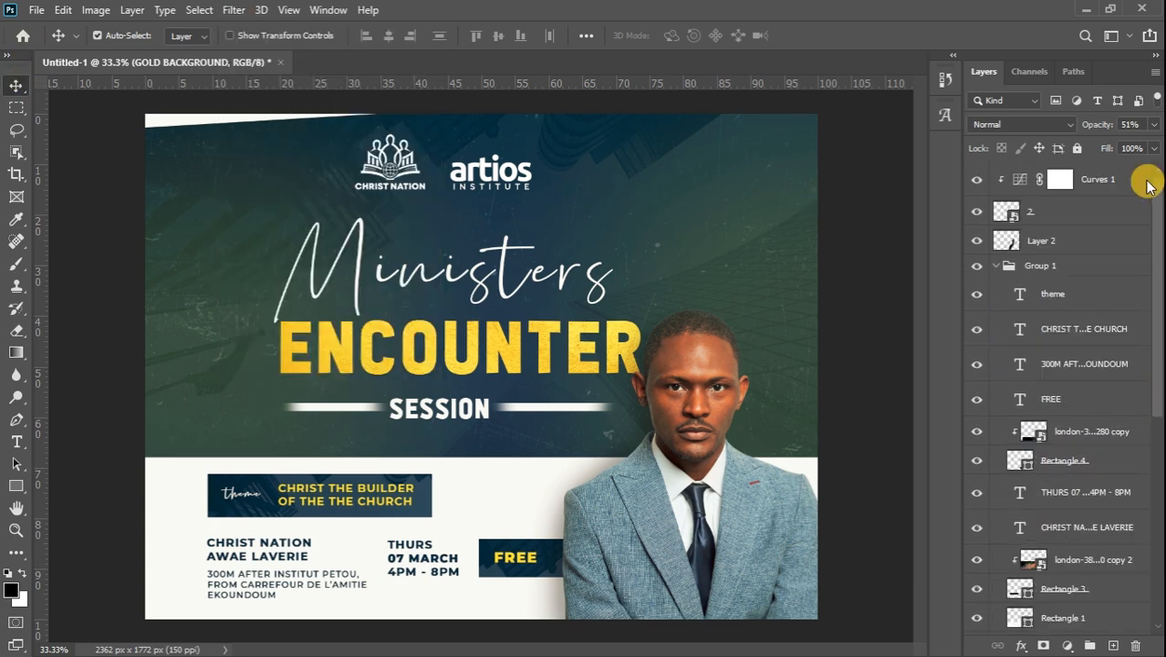
{"action": "left_click", "coordinate": [1124, 181]}
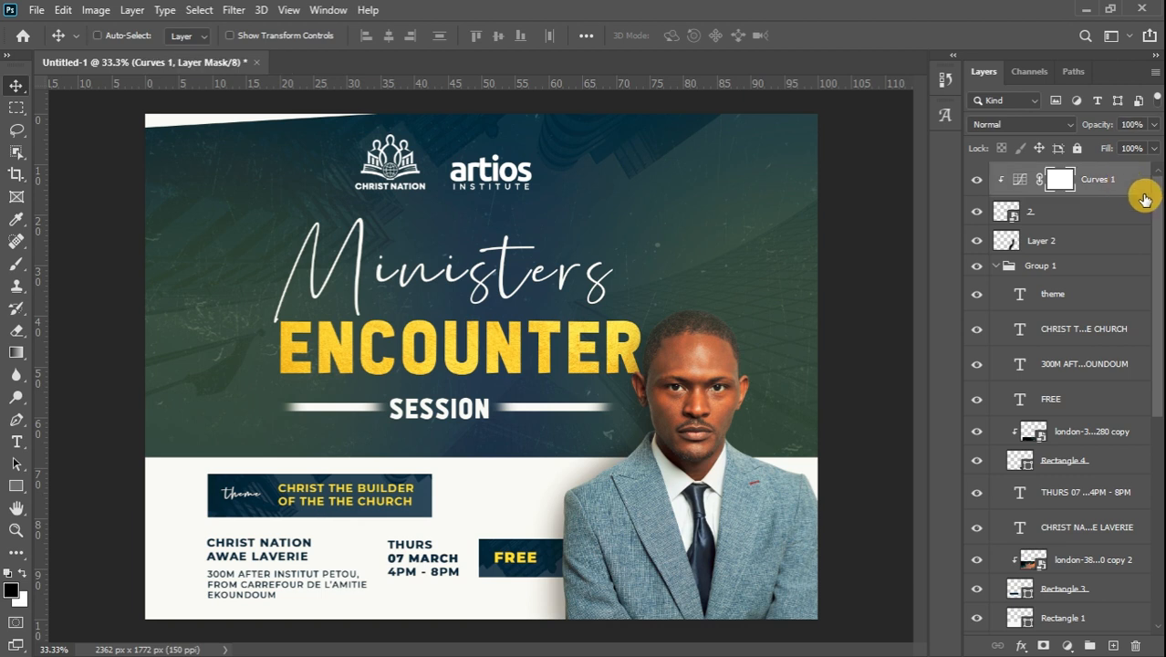
{"action": "left_click_drag", "start_coordinate": [1156, 209], "coordinate": [1155, 509]}
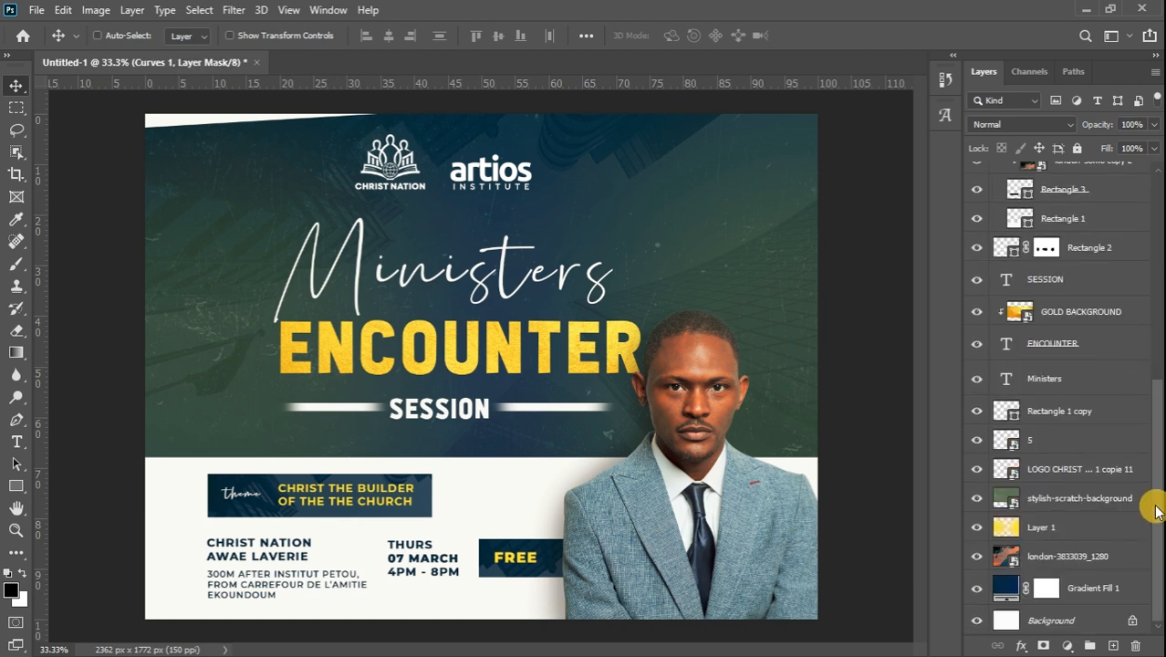
{"action": "left_click", "coordinate": [1102, 591], "text": "shift"}
{"action": "left_click_drag", "start_coordinate": [1102, 590], "coordinate": [1089, 645]}
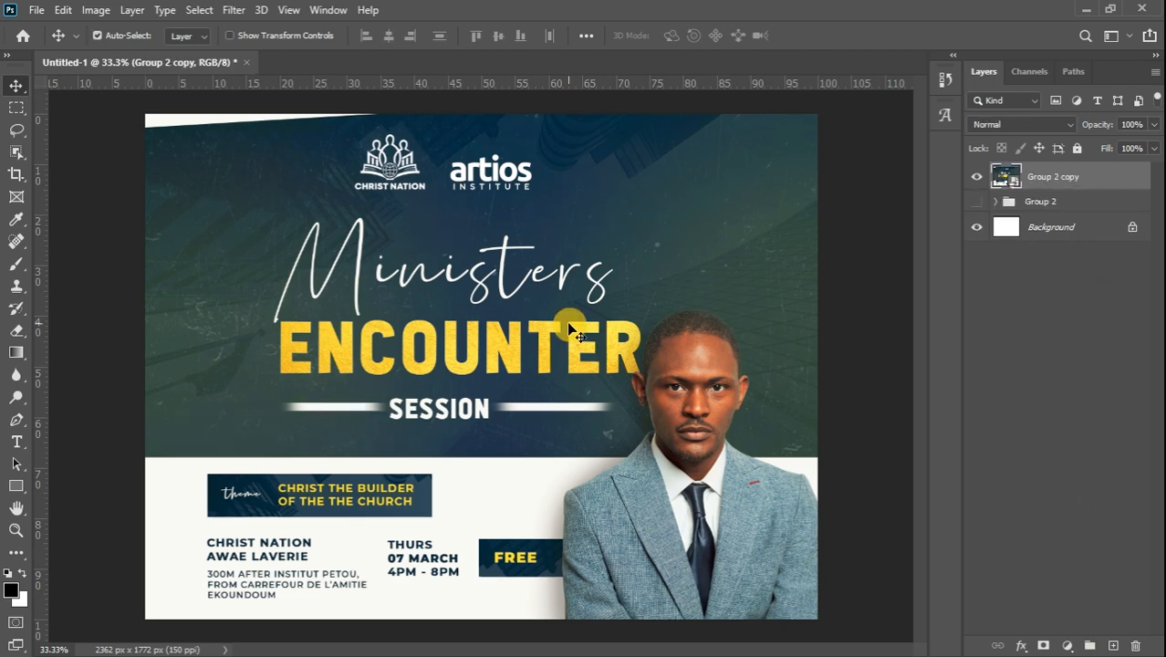
Delete the duplicate group, show the original Group 2 again, and make white the foreground colour
{"action": "key", "text": "Delete"}
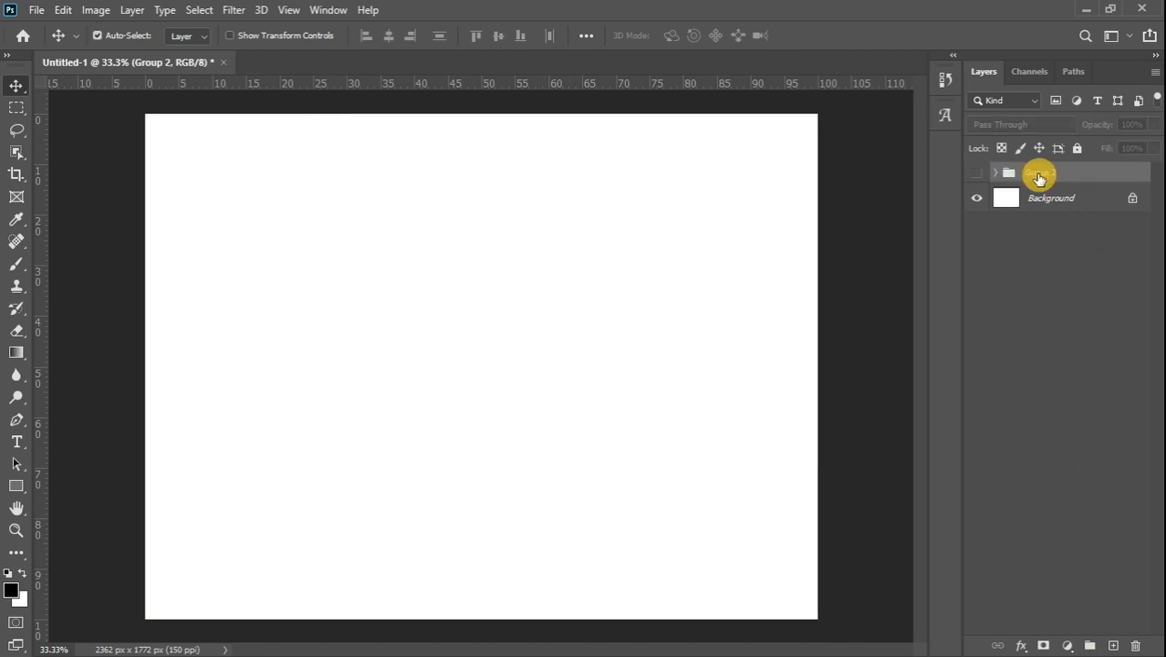
{"action": "left_click", "coordinate": [977, 174]}
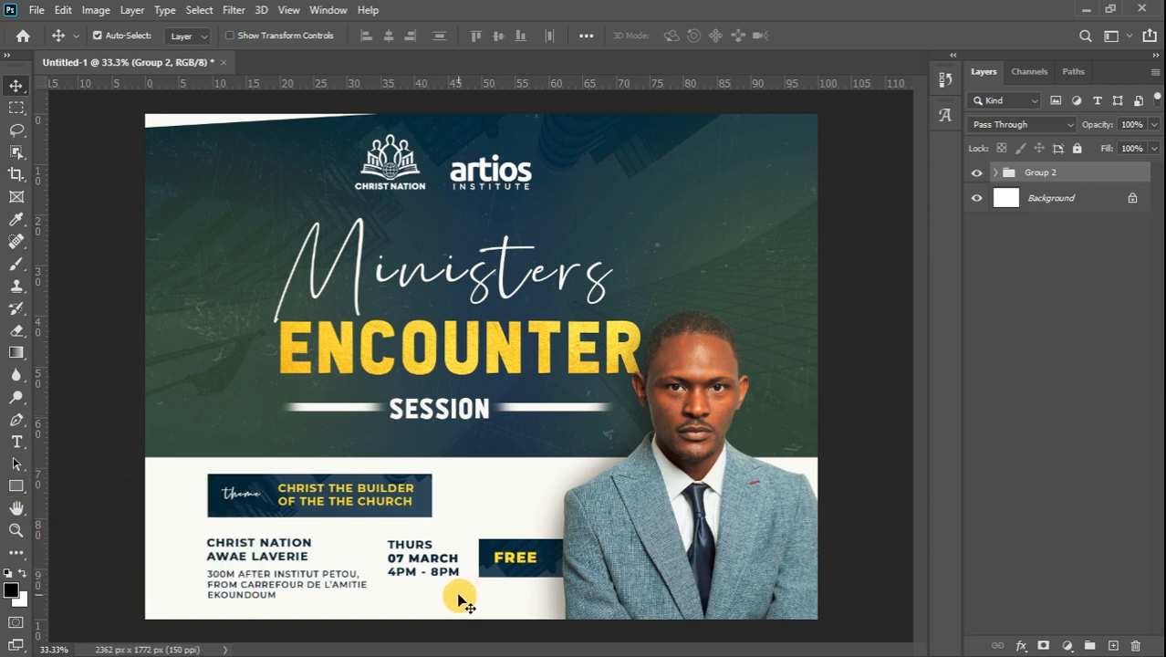
{"action": "left_click", "coordinate": [24, 572]}
Draw a white rectangle along the flyer's bottom, make it taller, tilt it about −3°, and extend it past the right edge
{"action": "left_click", "coordinate": [16, 486]}
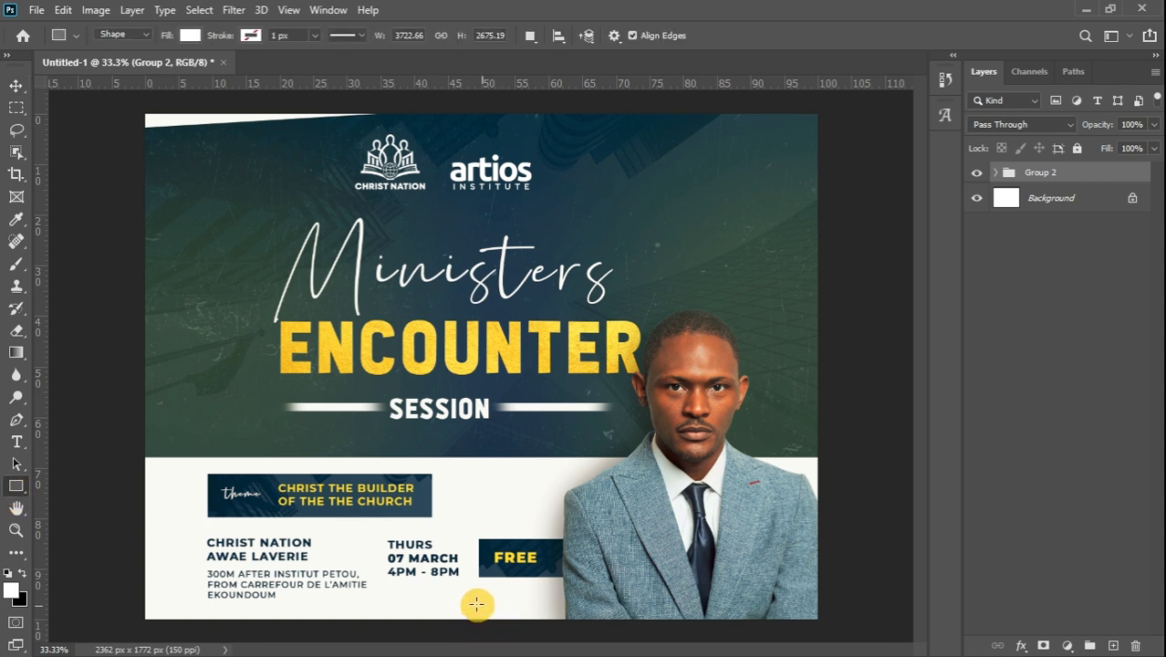
{"action": "left_click_drag", "start_coordinate": [480, 582], "coordinate": [836, 621]}
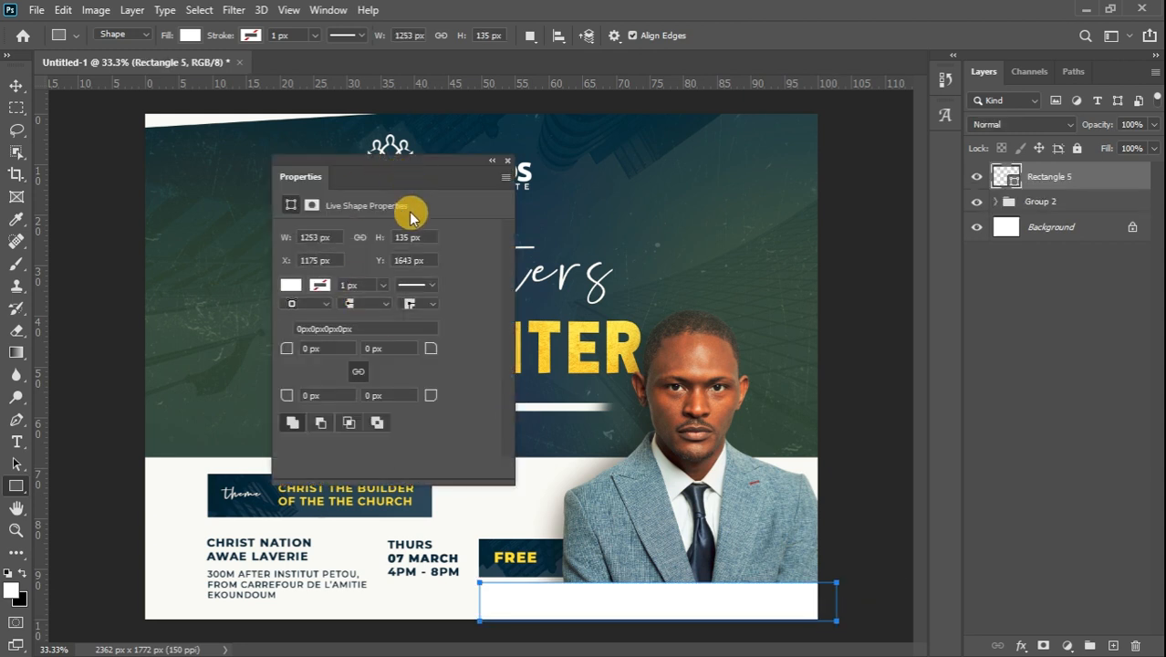
{"action": "left_click", "coordinate": [507, 161]}
{"action": "key", "text": "ctrl+t"}
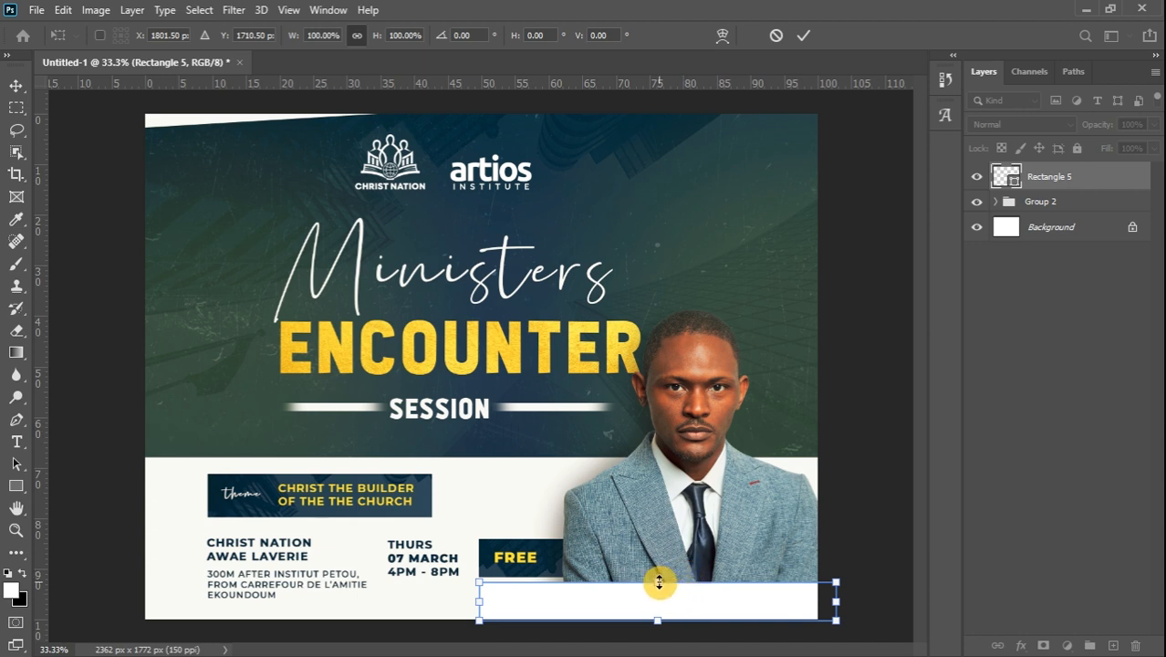
{"action": "left_click_drag", "start_coordinate": [659, 582], "coordinate": [659, 575]}
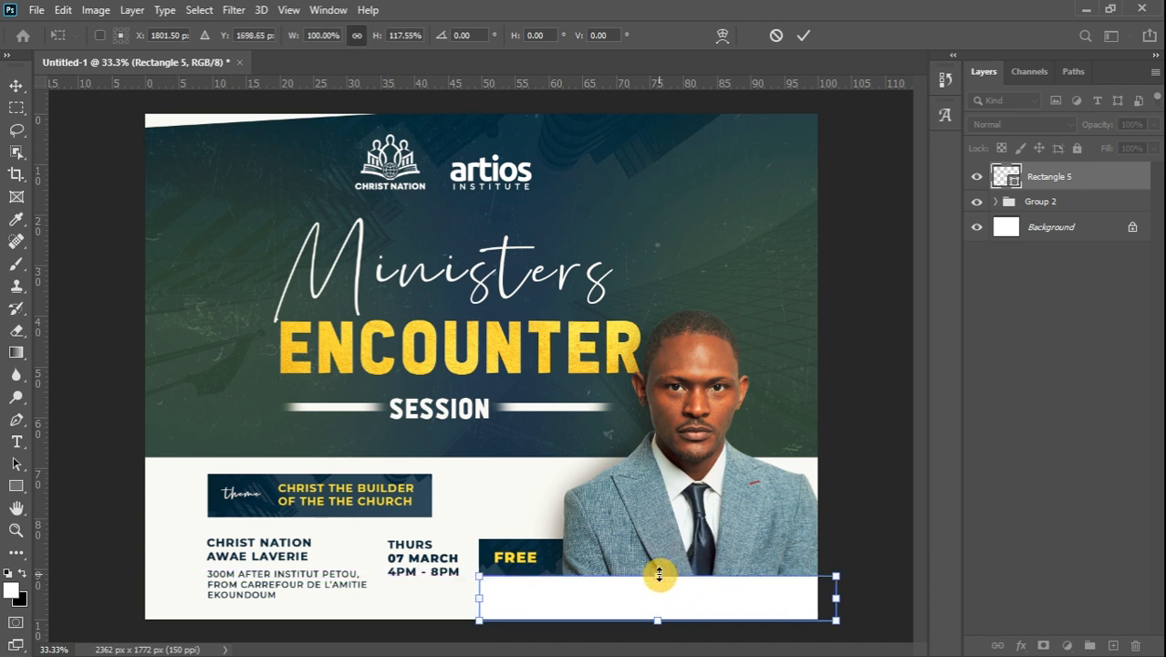
{"action": "left_click_drag", "start_coordinate": [874, 557], "coordinate": [864, 550]}
{"action": "left_click_drag", "start_coordinate": [836, 611], "coordinate": [904, 638]}
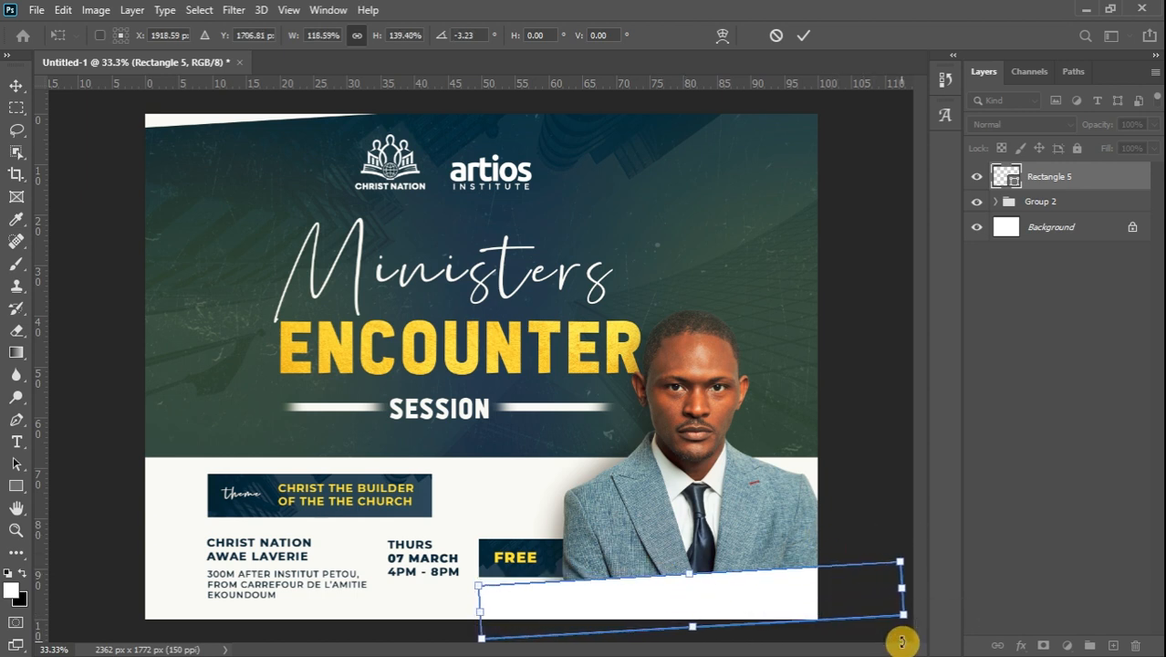
Commit the banner transform, accept converting the live shape to a path, and select the banner
{"action": "left_click", "coordinate": [14, 85]}
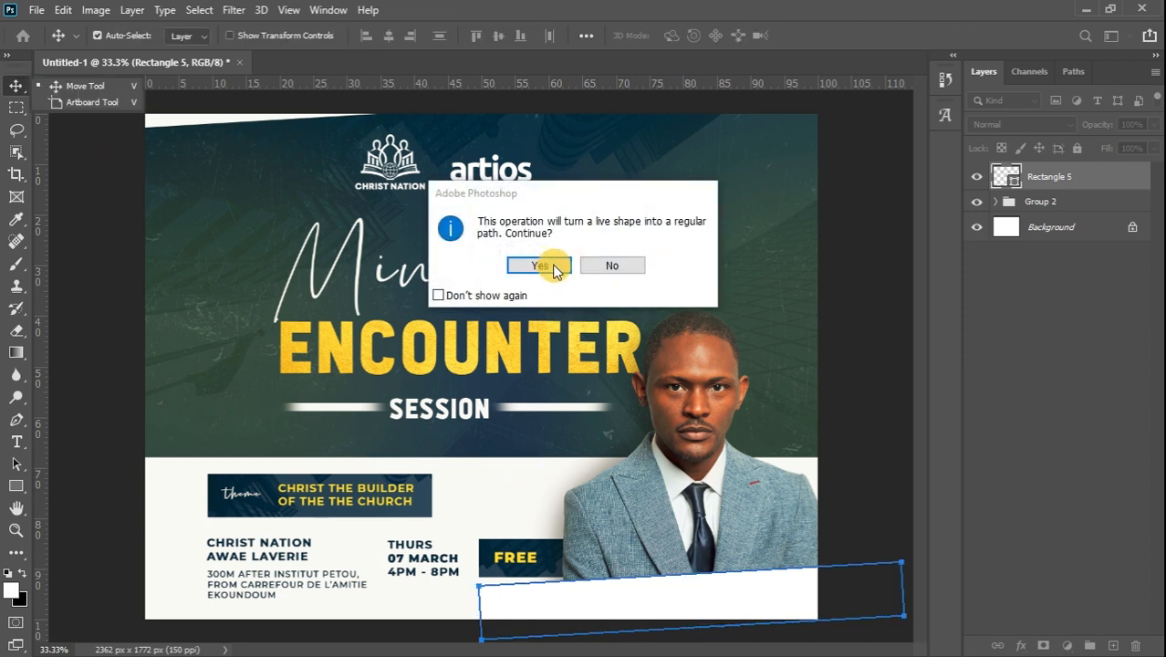
{"action": "mouse_move", "coordinate": [1148, 401]}
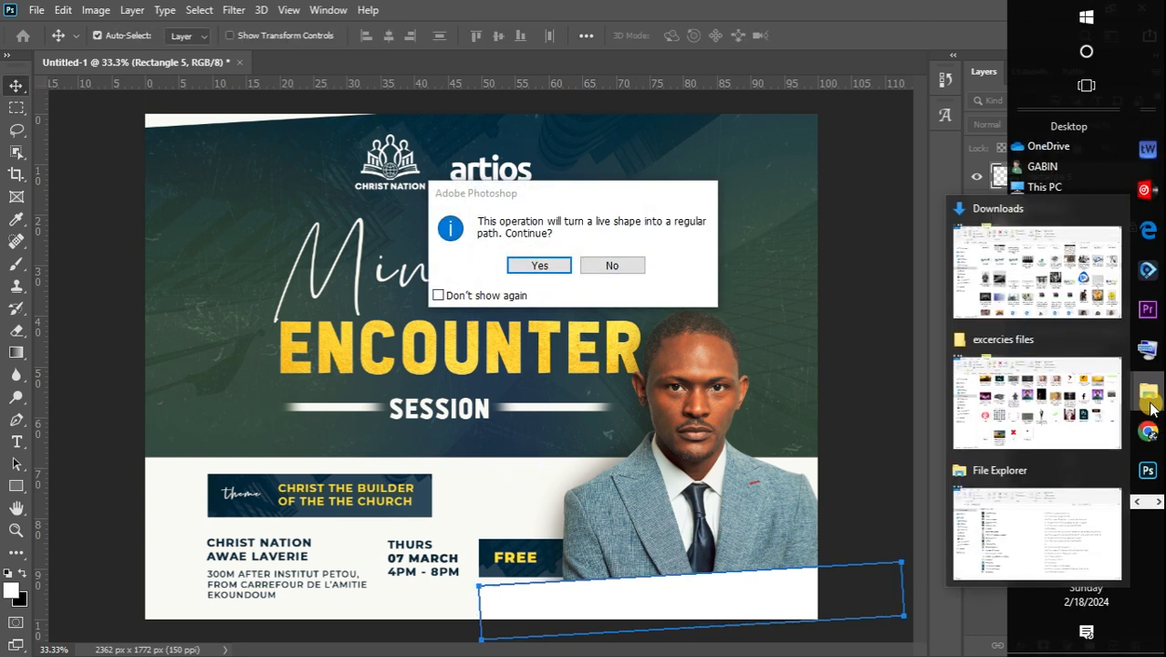
{"action": "left_click", "coordinate": [1099, 421]}
{"action": "left_click", "coordinate": [1148, 470]}
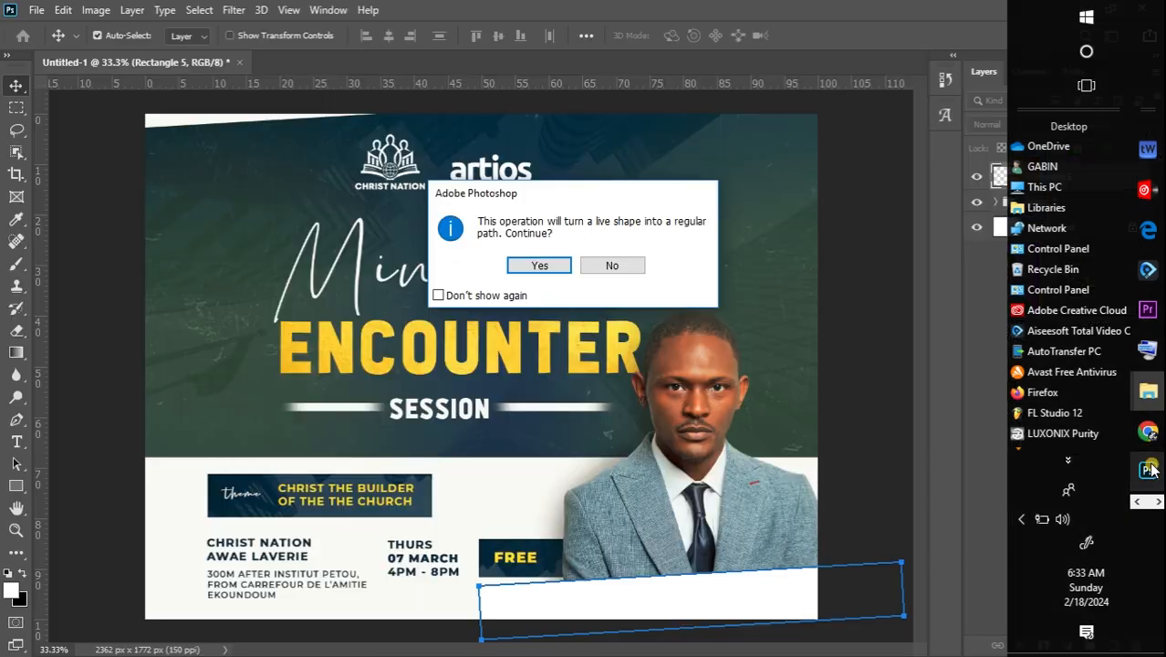
{"action": "left_click", "coordinate": [550, 265]}
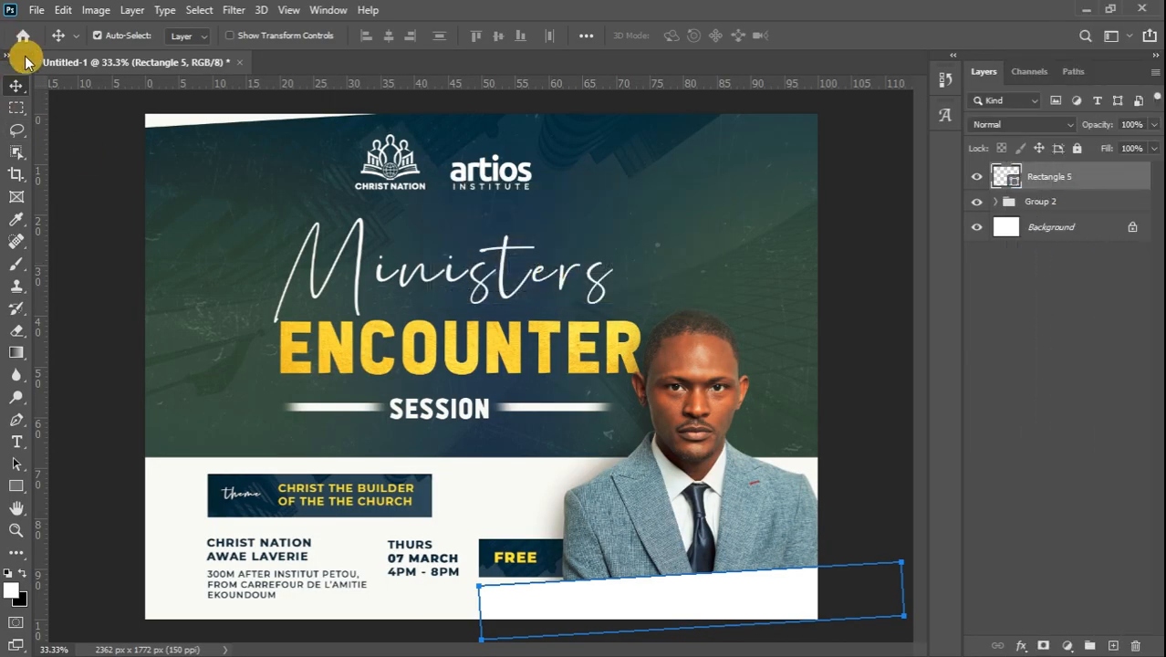
{"action": "left_click", "coordinate": [219, 276]}
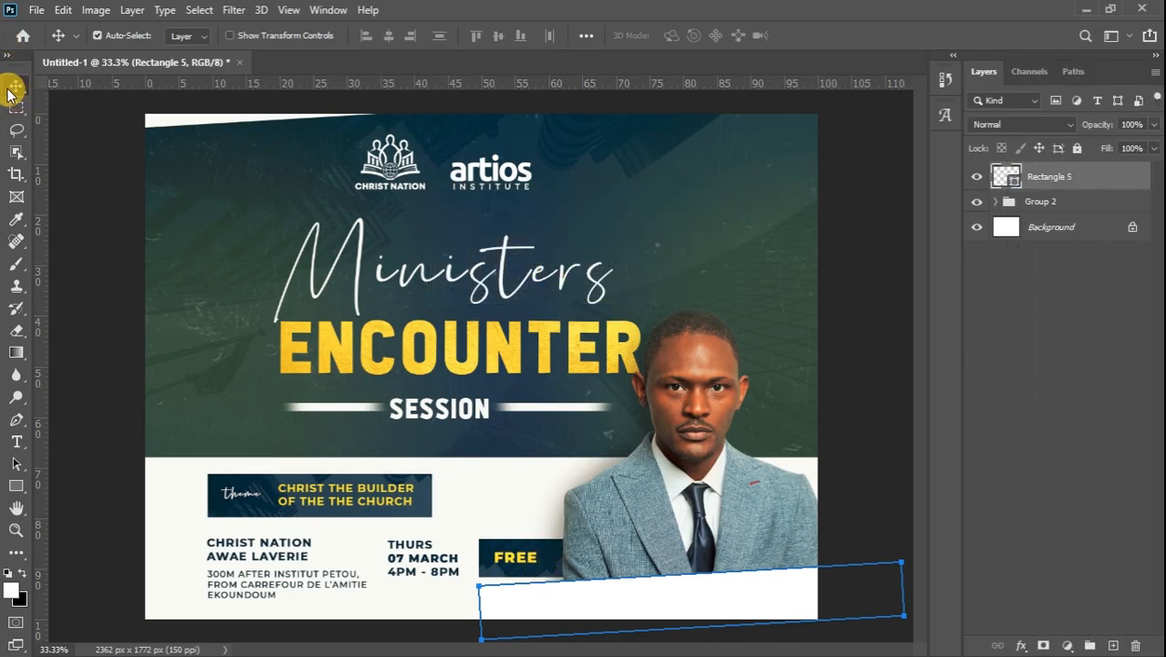
{"action": "left_click", "coordinate": [803, 360]}
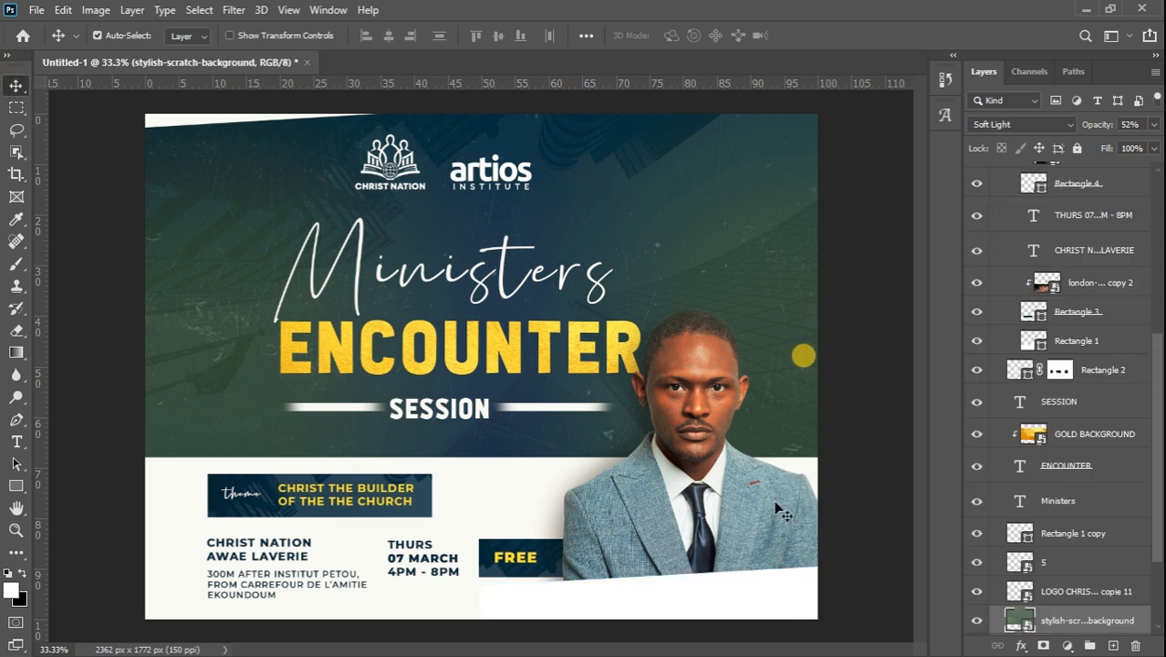
{"action": "left_click", "coordinate": [753, 592]}
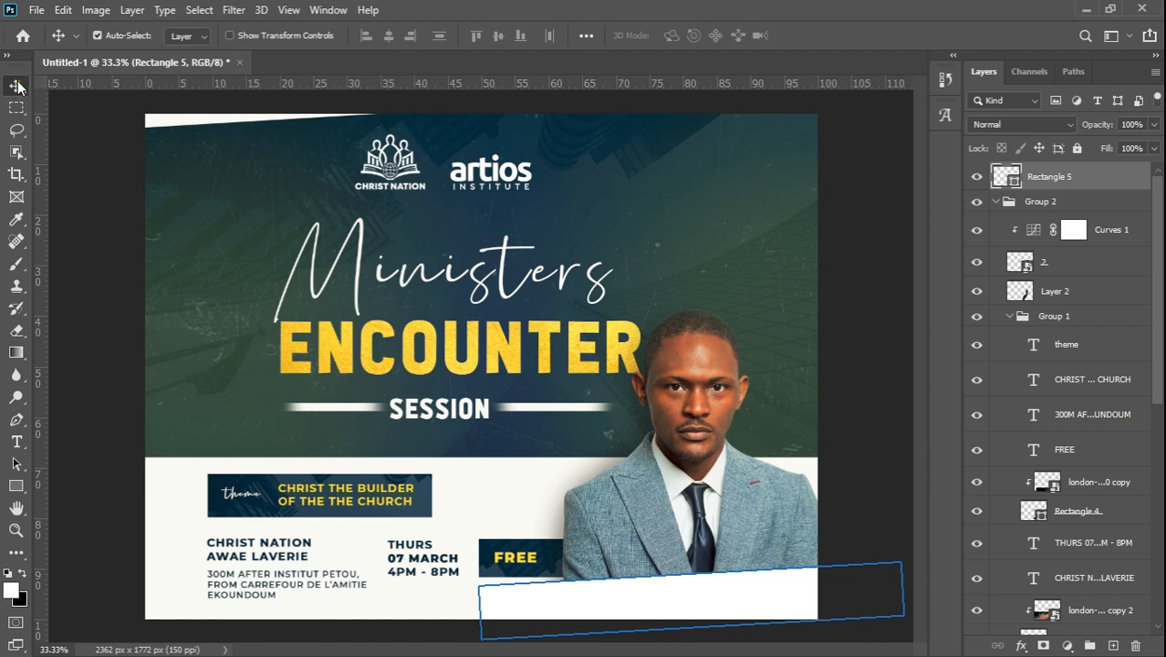
Add a Montserrat text layer near the top right with the minister's name, correcting its spelling
{"action": "left_click", "coordinate": [15, 443]}
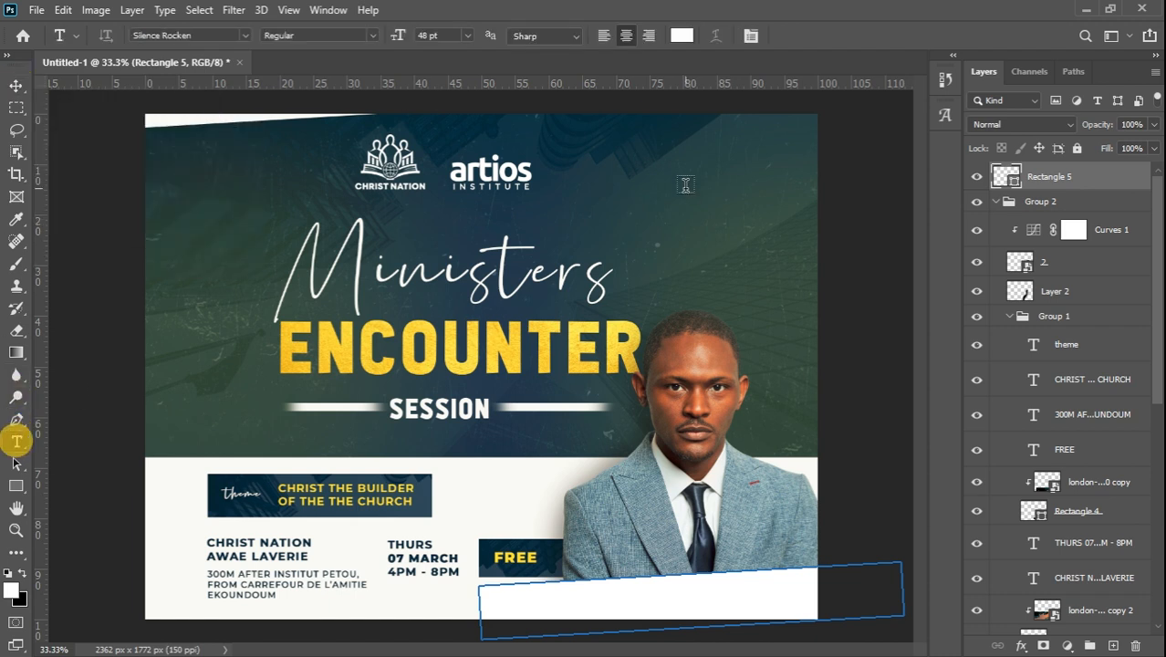
{"action": "left_click", "coordinate": [607, 217]}
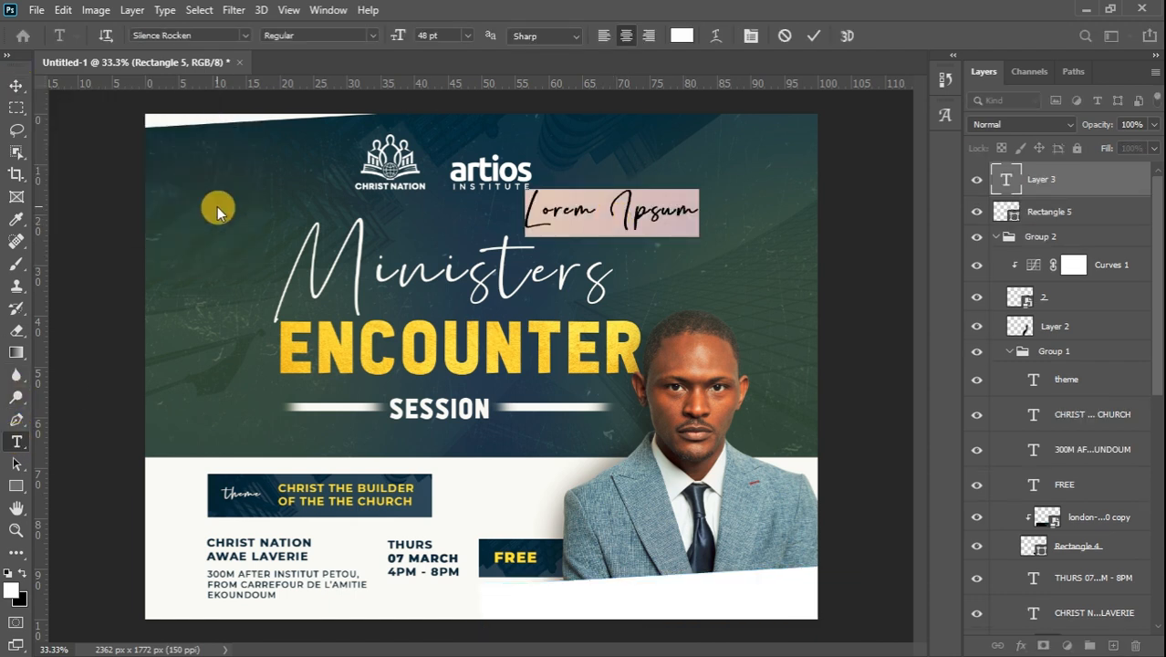
{"action": "left_click", "coordinate": [245, 34]}
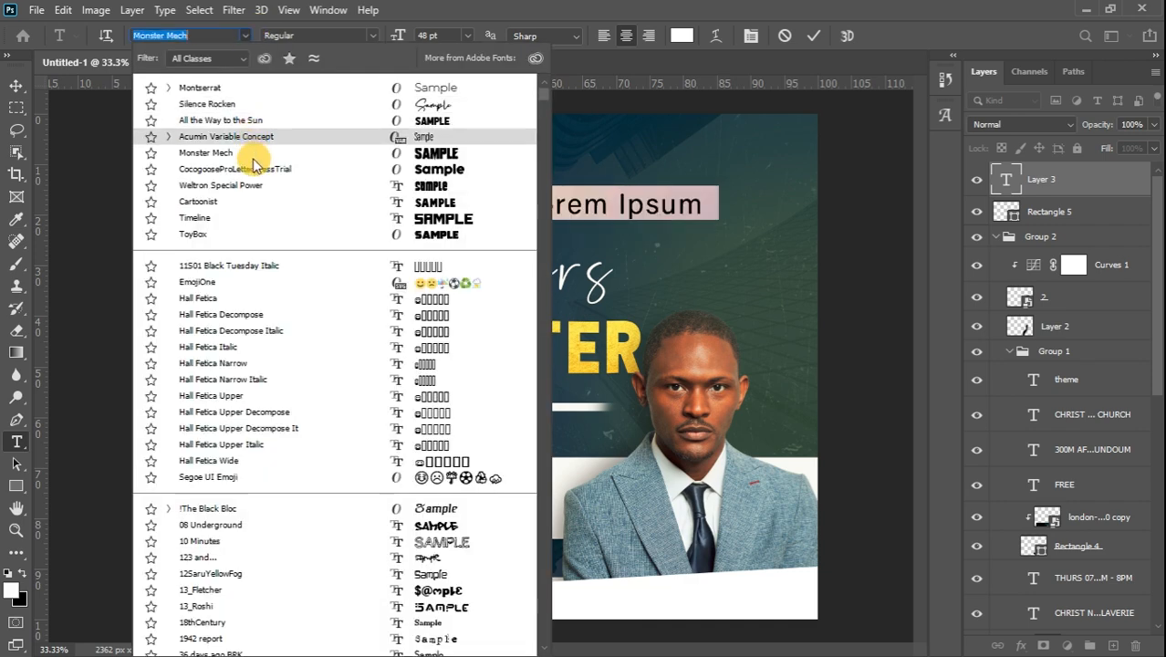
{"action": "left_click", "coordinate": [230, 86]}
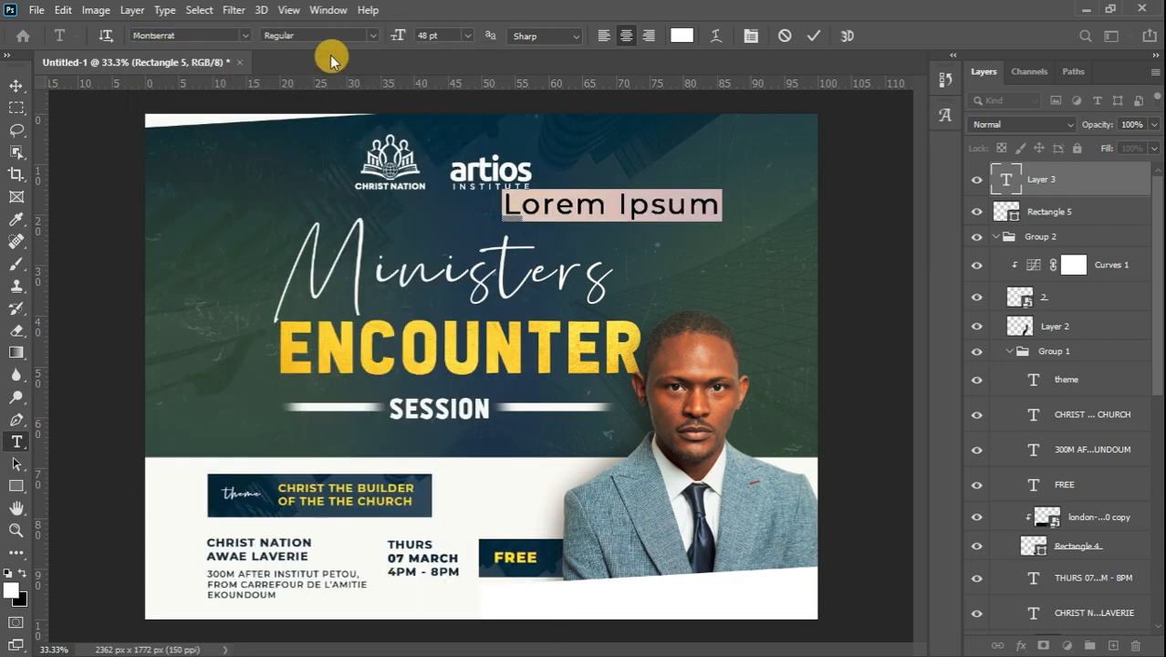
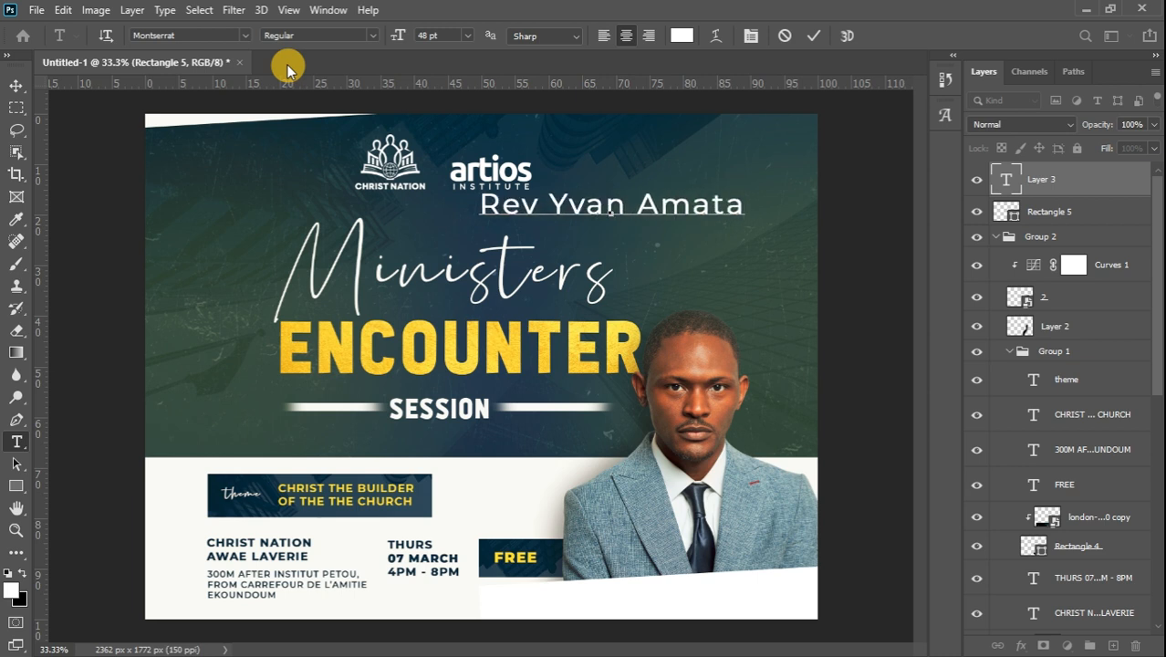
{"action": "mouse_move", "coordinate": [1161, 228]}
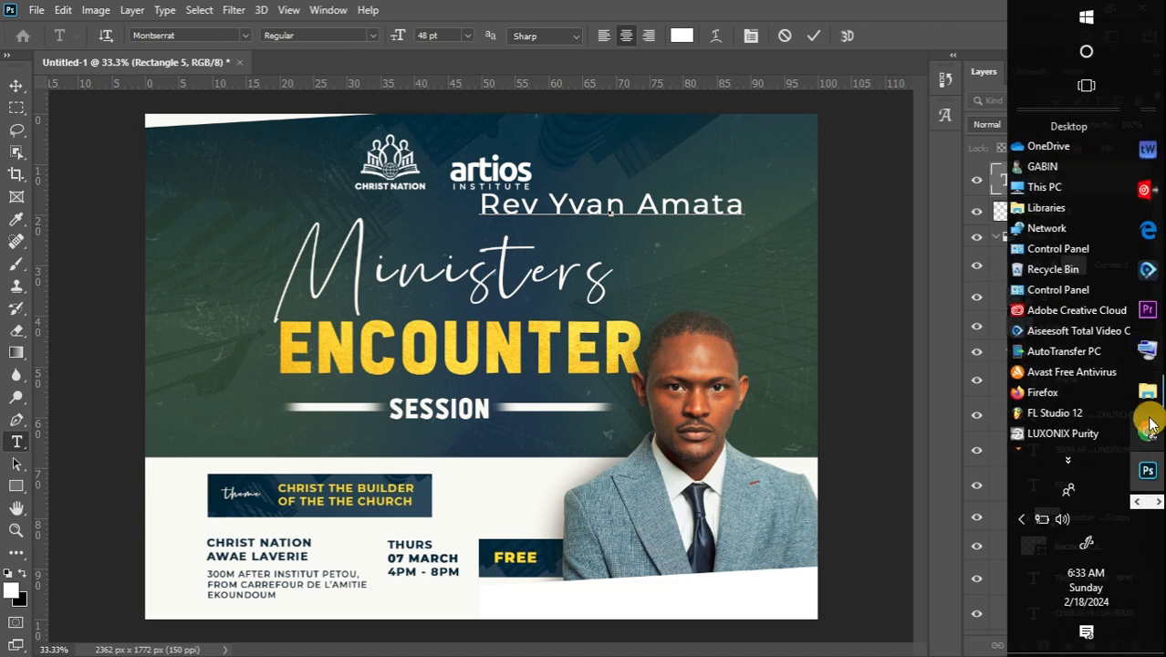
{"action": "left_click", "coordinate": [1151, 352]}
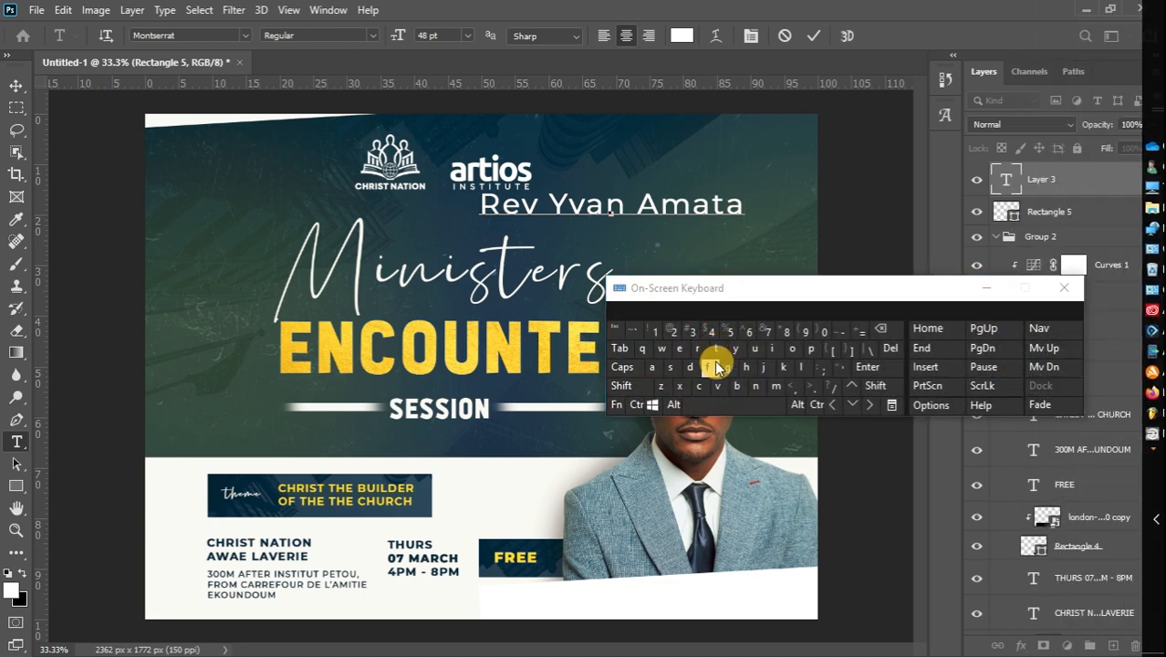
{"action": "left_click", "coordinate": [728, 367]}
{"action": "type", "text": "ana"}
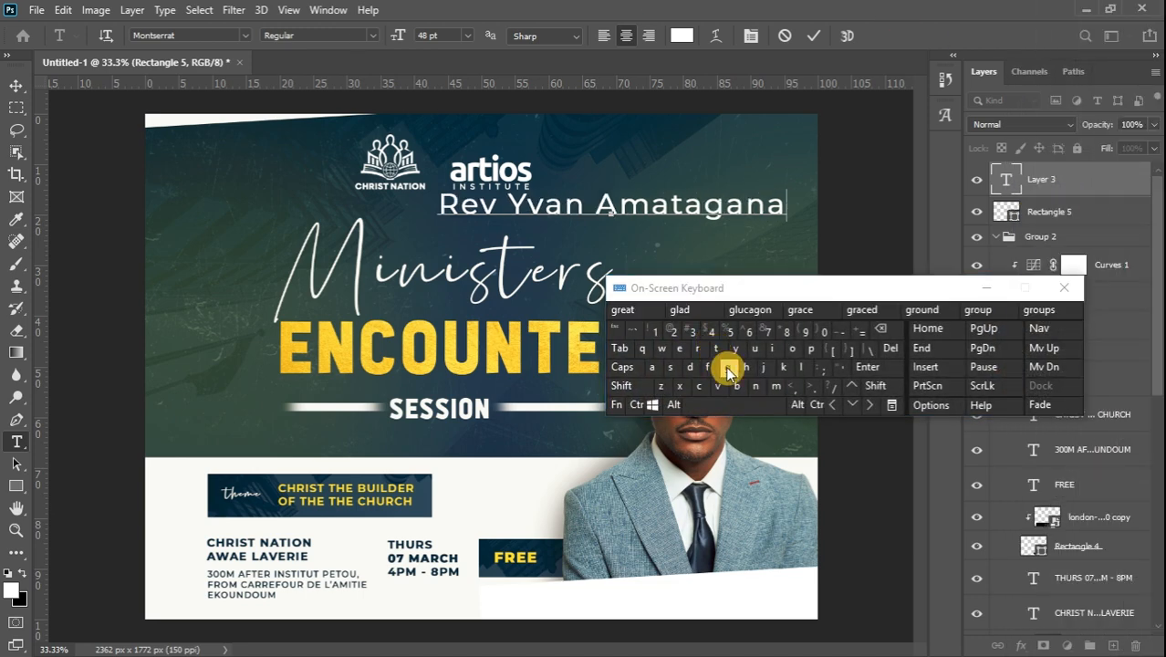
{"action": "left_click", "coordinate": [986, 290]}
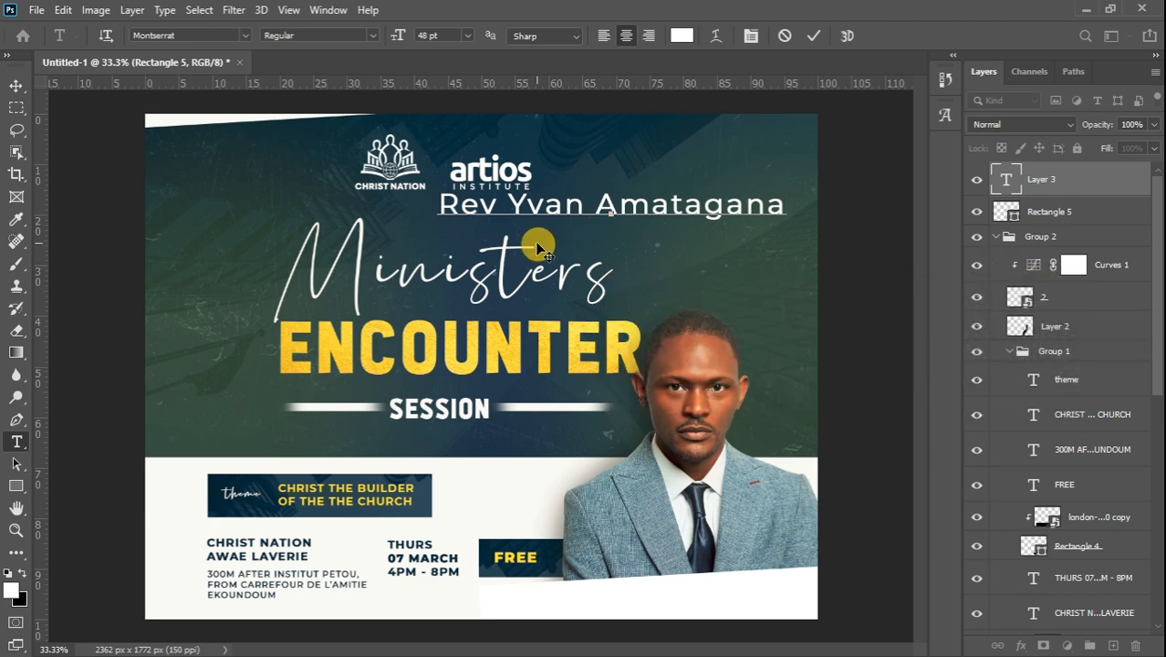
Colour the name caption dark navy sampled from the FREE box and set it to SemiBold
{"action": "triple_click", "coordinate": [534, 241]}
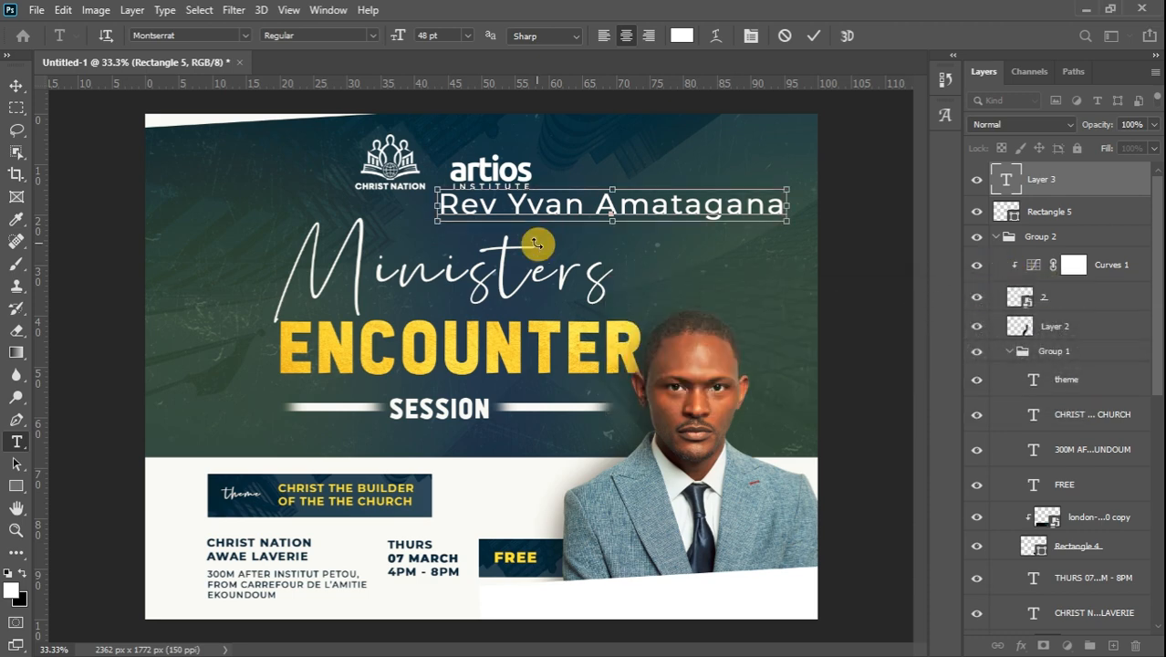
{"action": "left_click", "coordinate": [11, 590]}
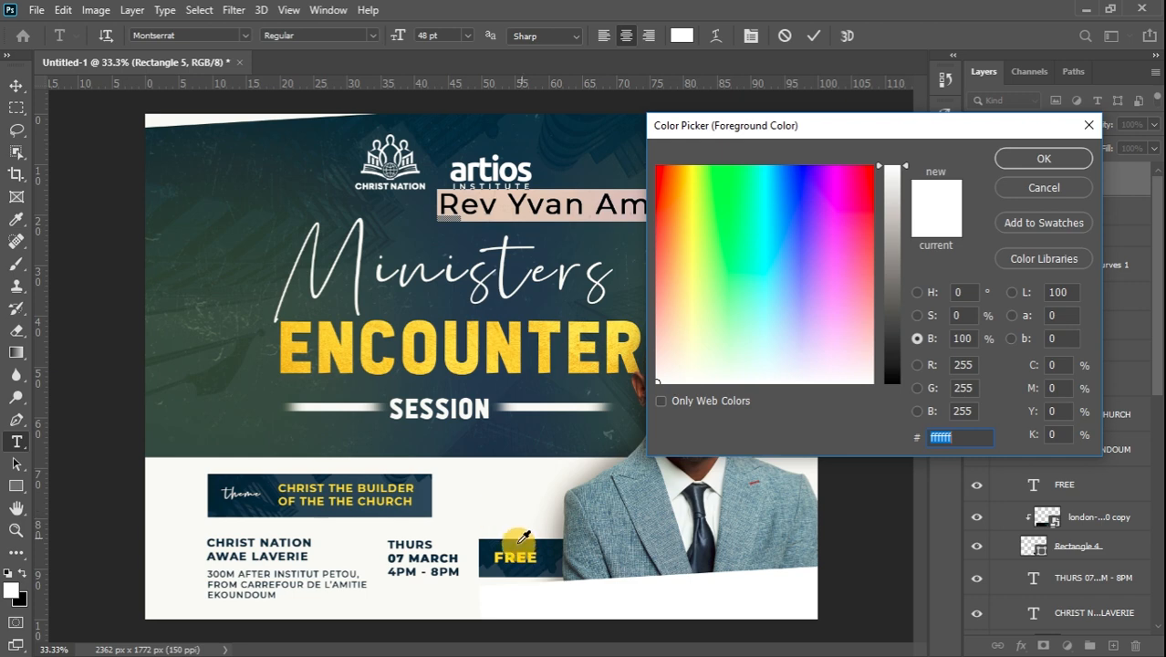
{"action": "left_click", "coordinate": [487, 551]}
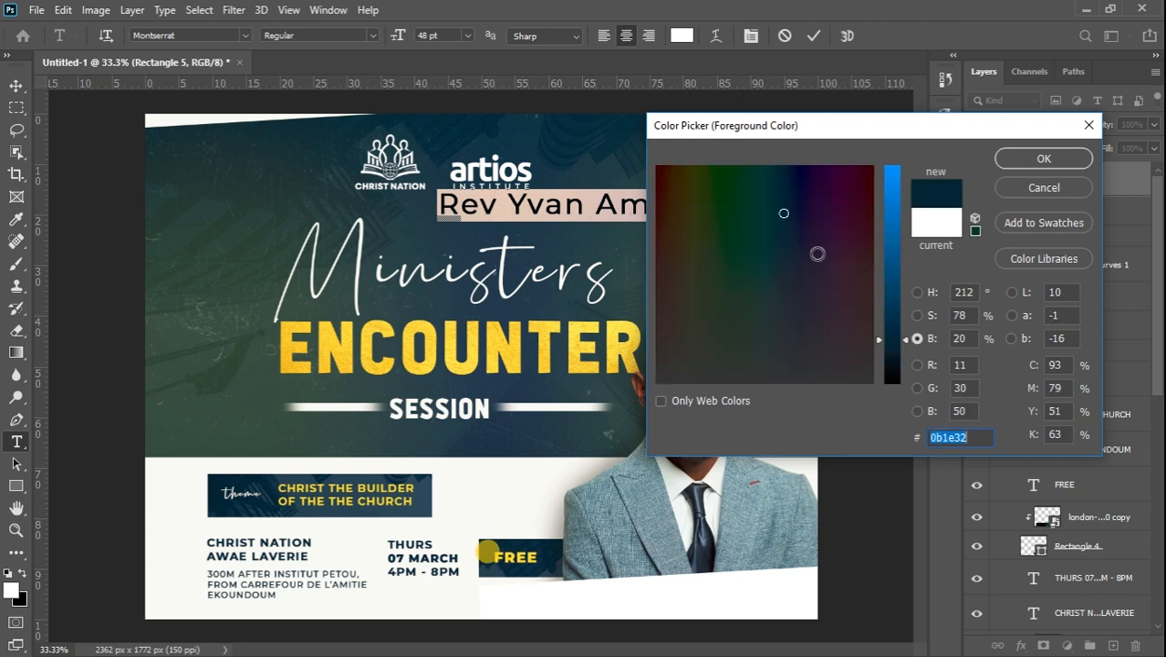
{"action": "left_click", "coordinate": [1043, 160]}
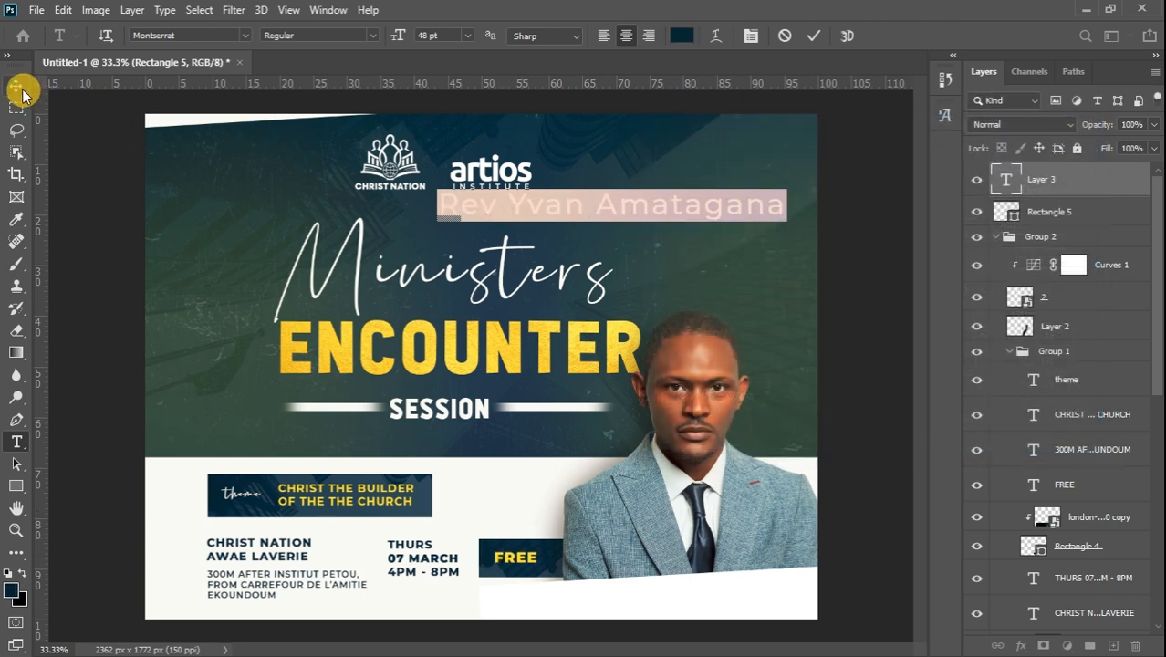
{"action": "left_click", "coordinate": [370, 35]}
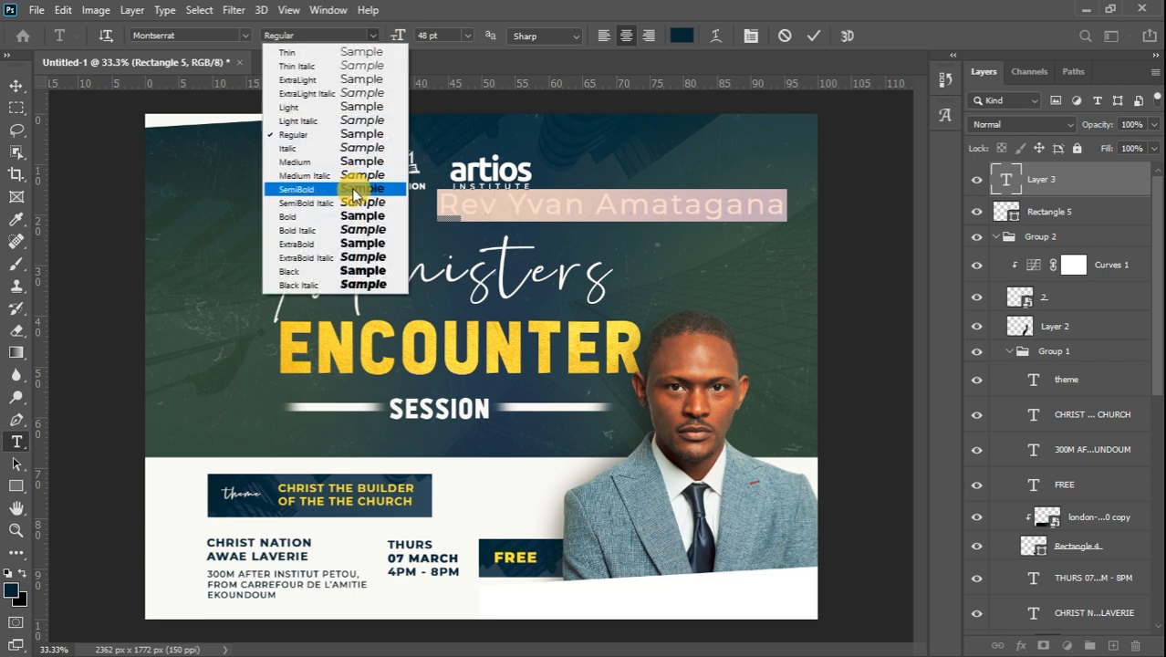
{"action": "left_click", "coordinate": [356, 189]}
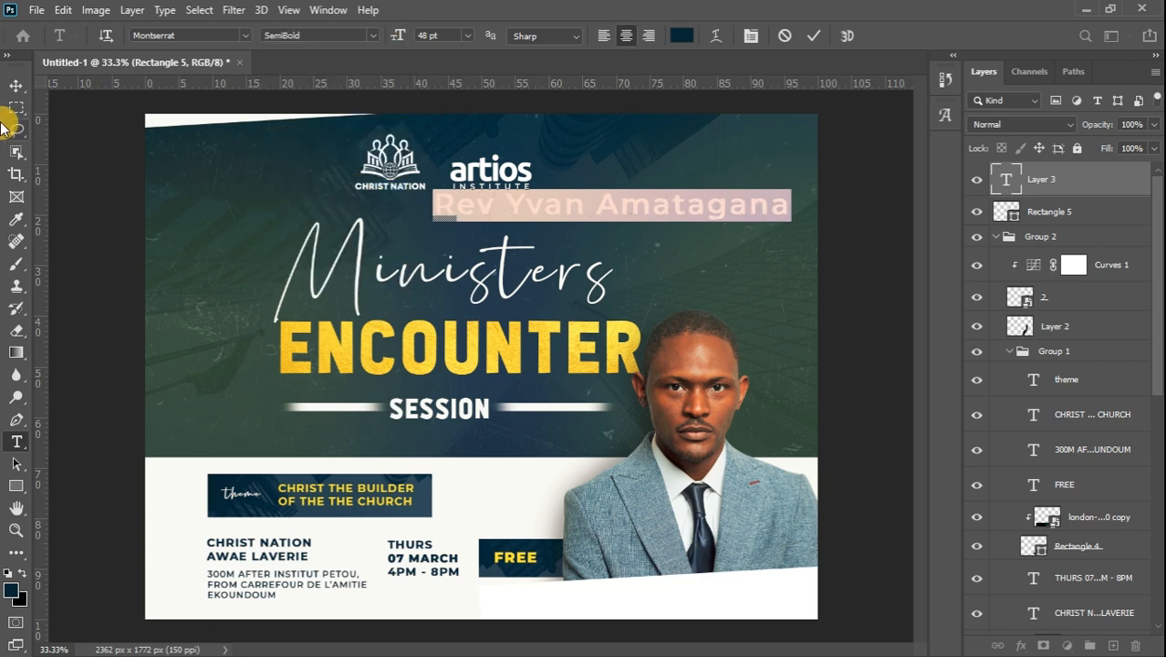
{"action": "left_click", "coordinate": [14, 86]}
Scale the name caption to about 49%, place it on the tilted white banner, and nudge it up slightly
{"action": "key", "text": "ctrl+t"}
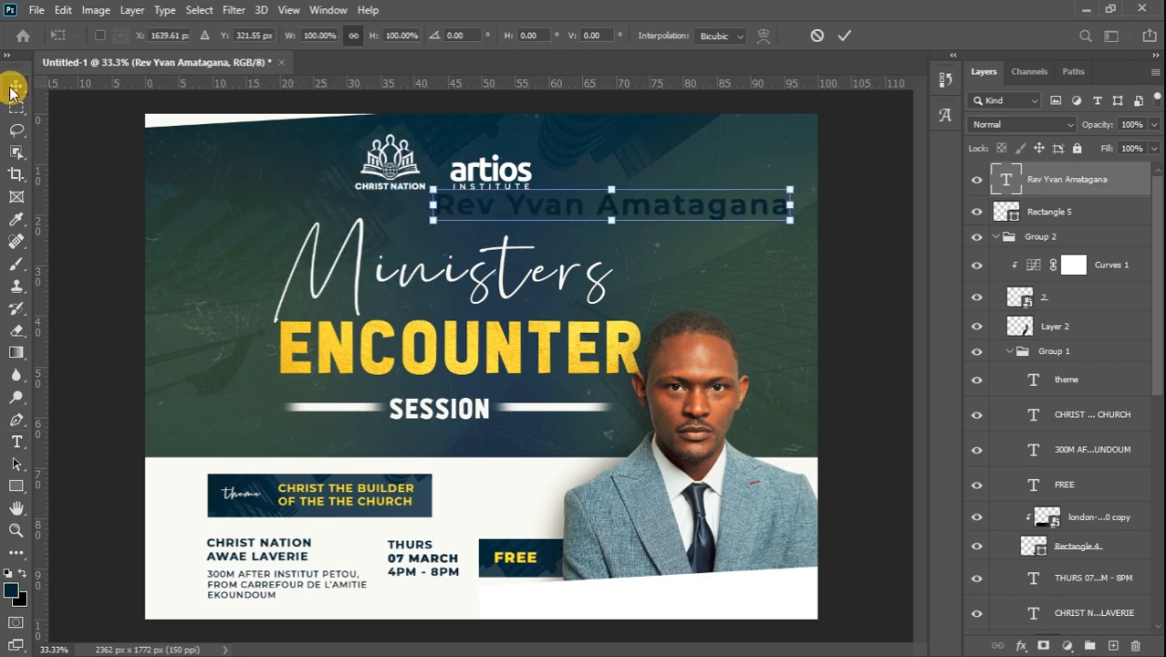
{"action": "left_click_drag", "start_coordinate": [789, 190], "coordinate": [744, 608]}
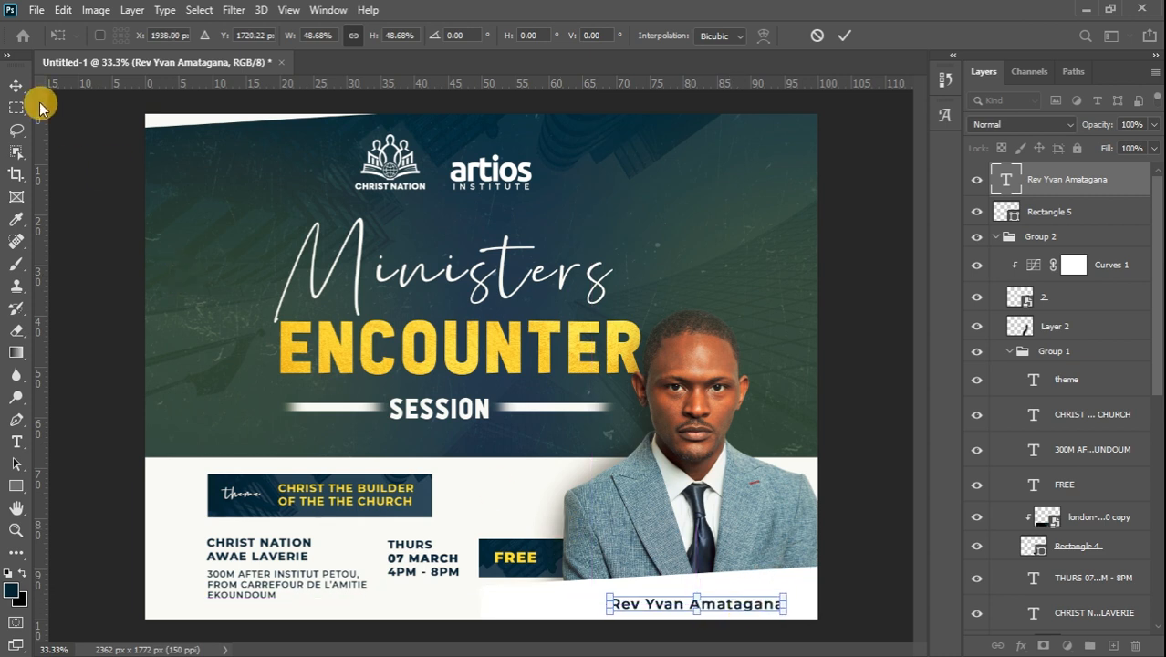
{"action": "left_click", "coordinate": [17, 87]}
{"action": "key", "text": "shift+Up"}
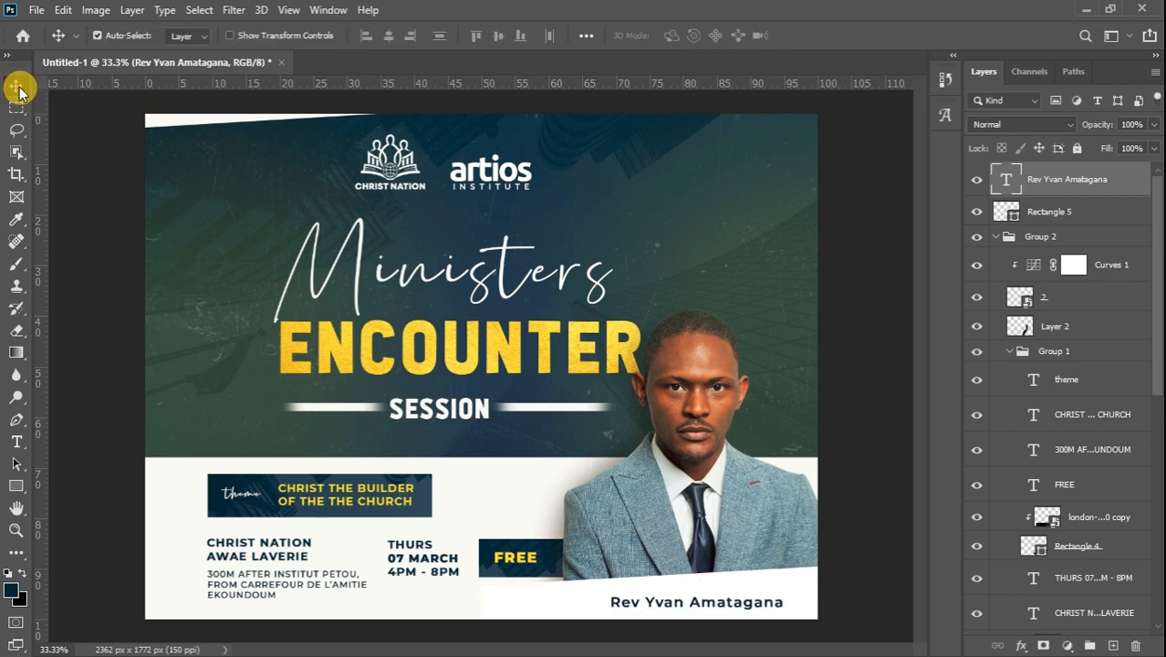
{"action": "key", "text": "Up"}
{"action": "key", "text": "Up"}
{"action": "key", "text": "Up"}
{"action": "key", "text": "Up"}
{"action": "key", "text": "Up"}
{"action": "key", "text": "Up"}
{"action": "key", "text": "Up"}
{"action": "key", "text": "Up"}
{"action": "key", "text": "Up"}
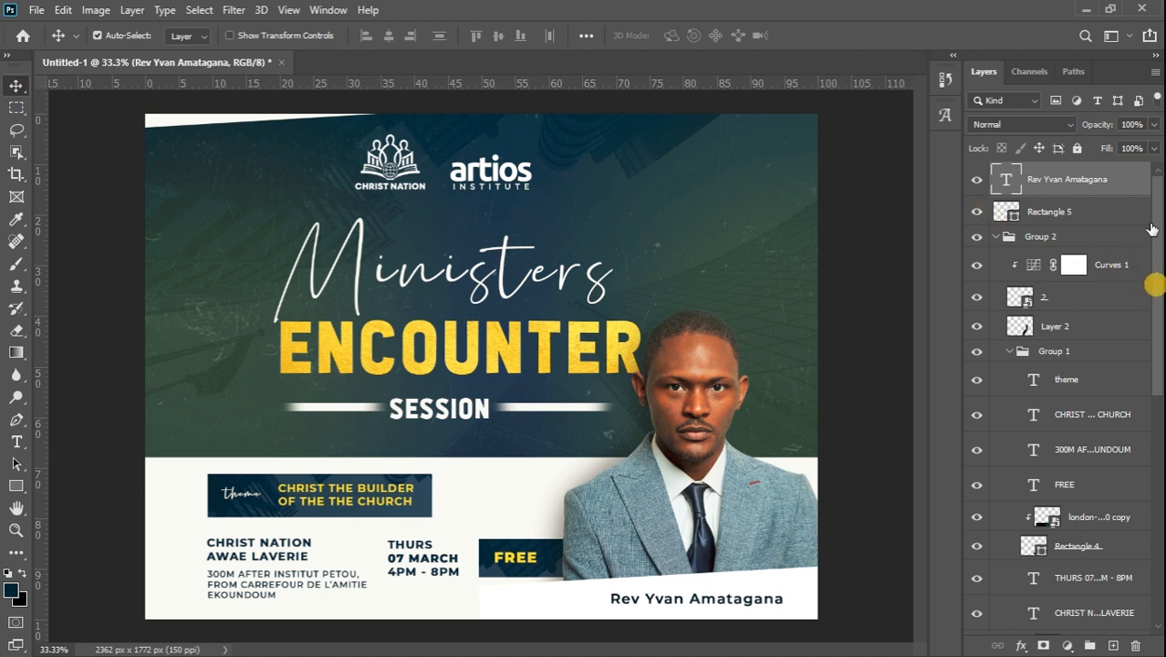
{"action": "left_click_drag", "start_coordinate": [1159, 242], "coordinate": [1152, 511]}
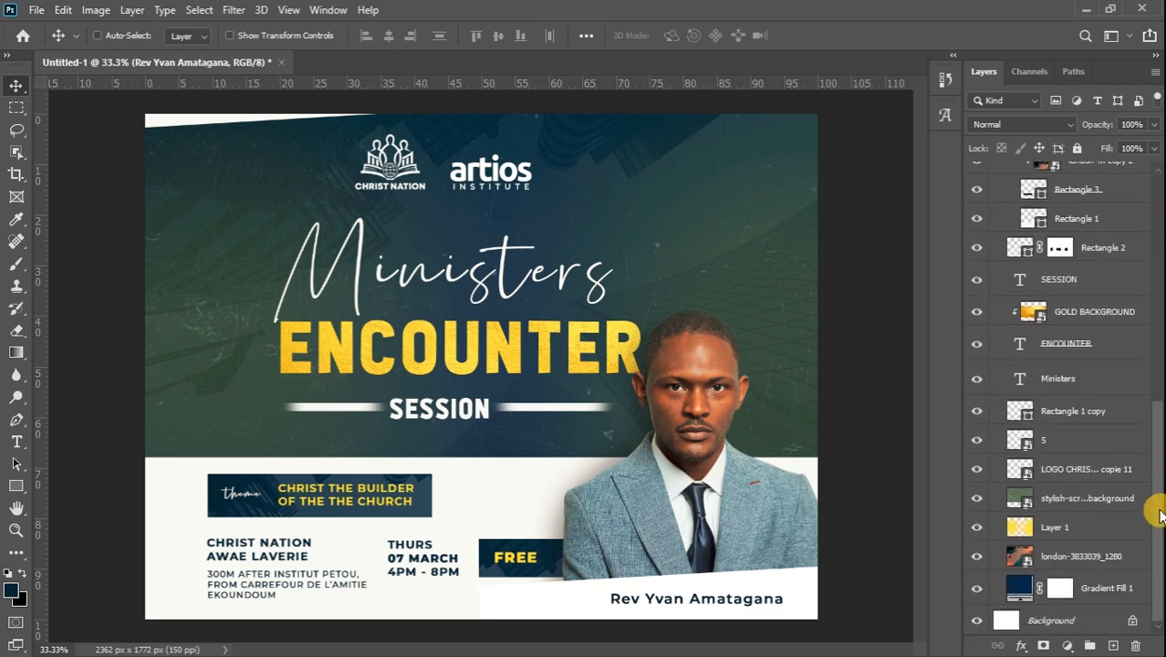
Group all flyer layers as Group 3, duplicate it, and convert Group 3 copy to a smart object
{"action": "left_click", "coordinate": [1113, 585], "text": "shift"}
{"action": "left_click", "coordinate": [1089, 646]}
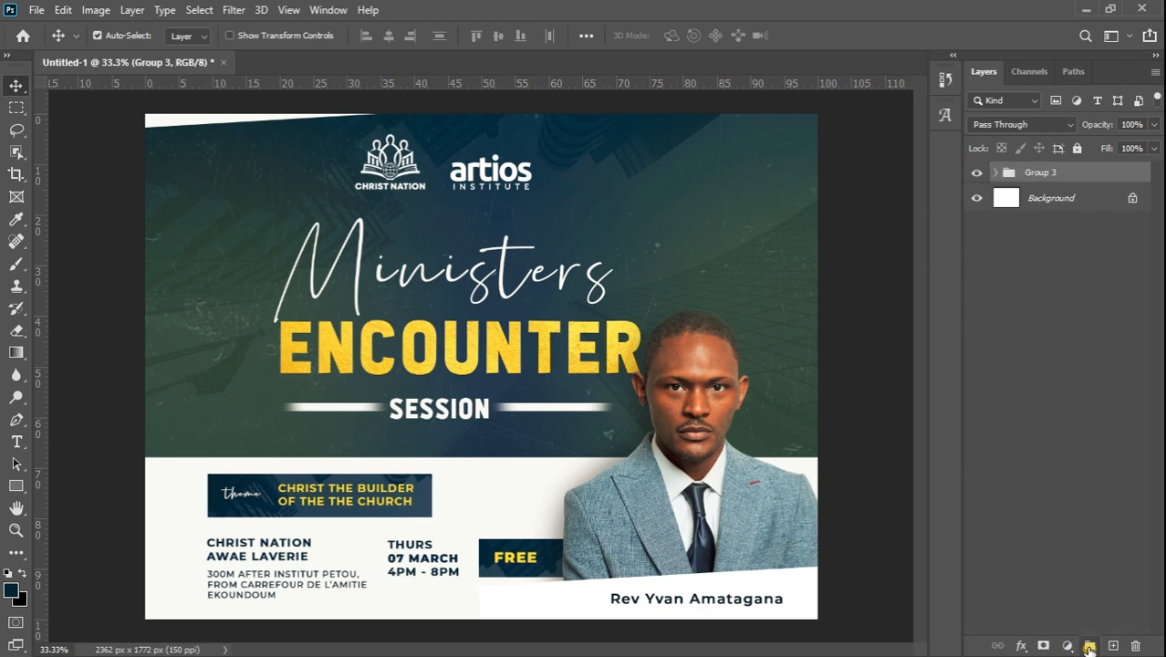
{"action": "key", "text": "ctrl+j"}
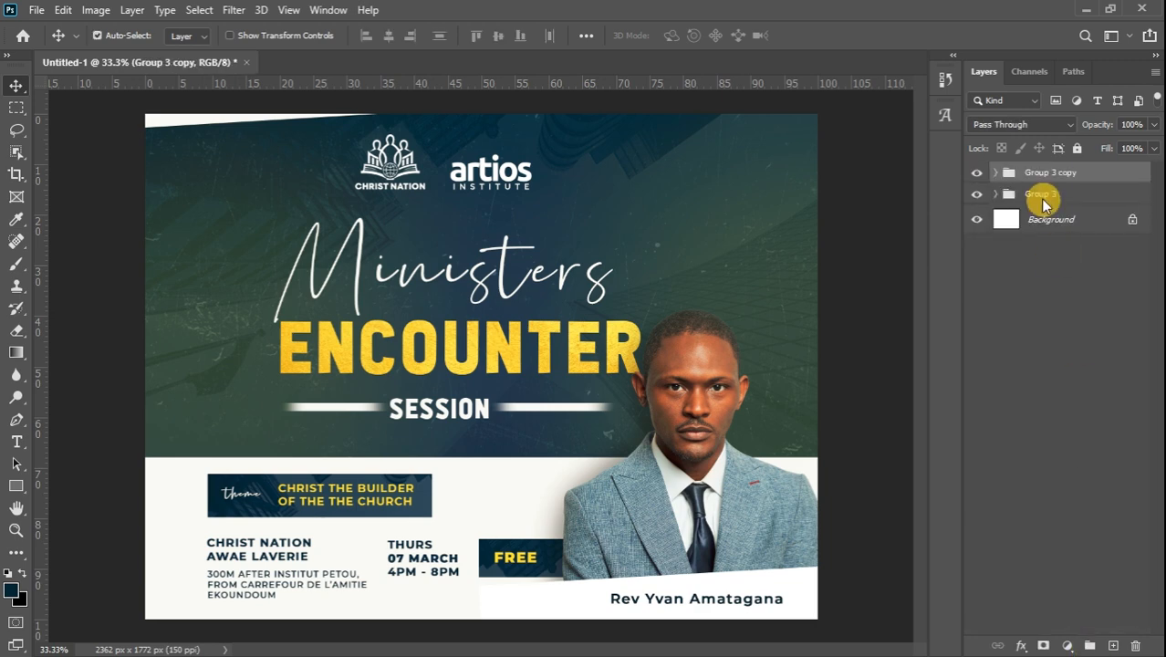
{"action": "right_click", "coordinate": [1068, 176]}
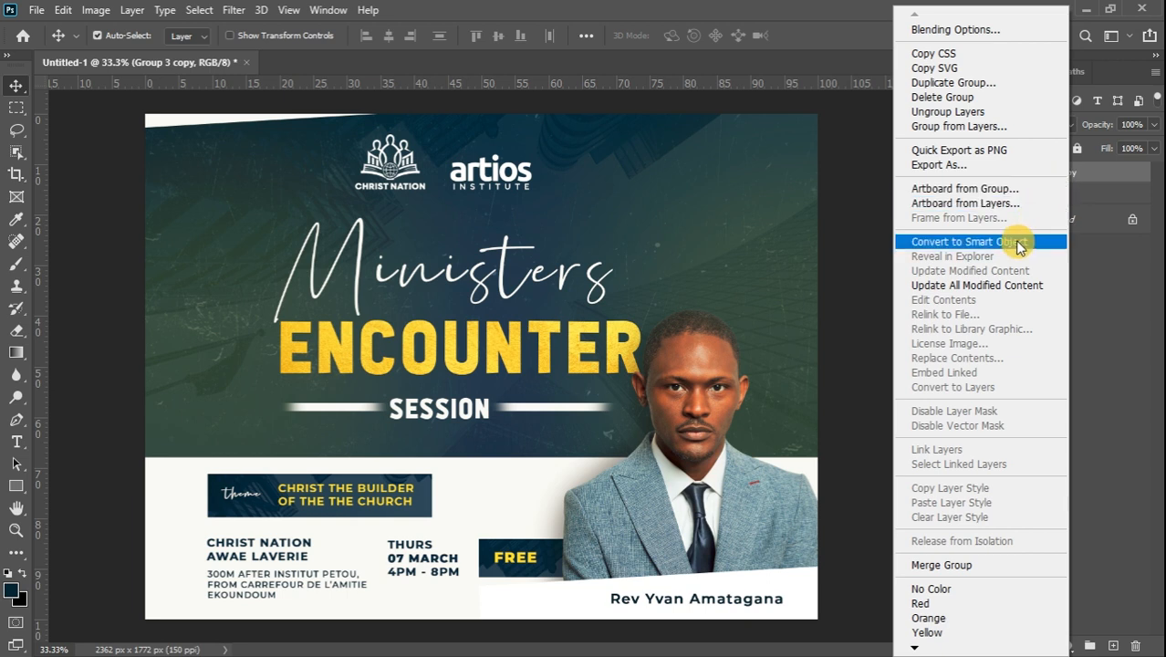
{"action": "left_click", "coordinate": [1020, 241]}
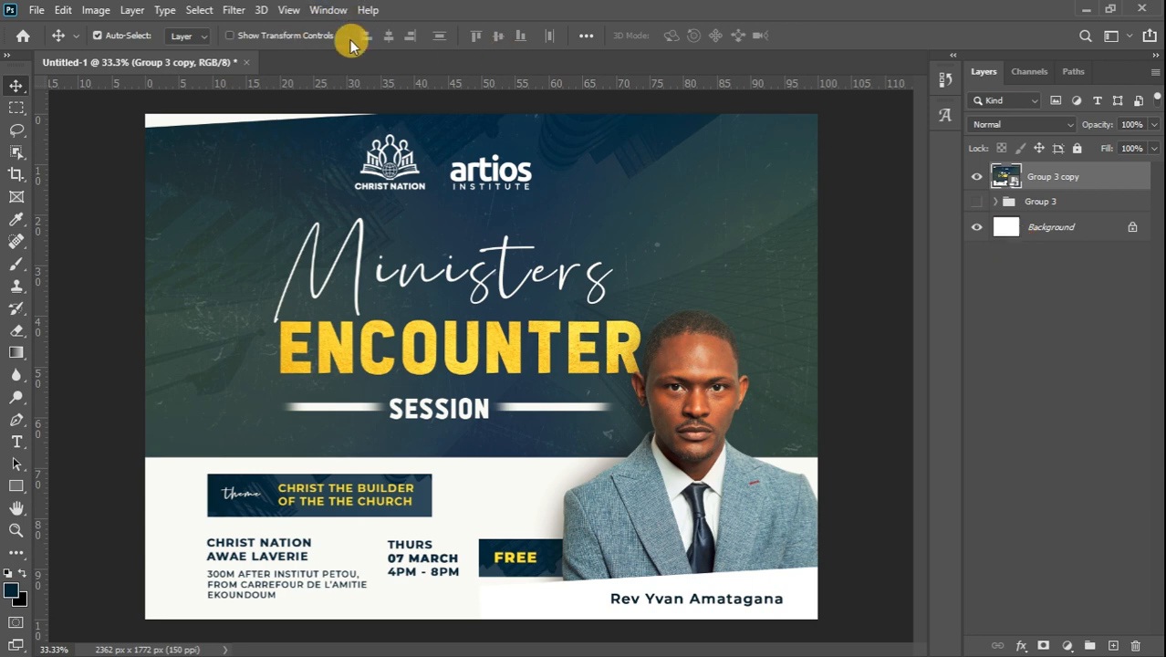
Open the Camera Raw Filter and magnify the preview, centring it on the flyer
{"action": "left_click", "coordinate": [234, 10]}
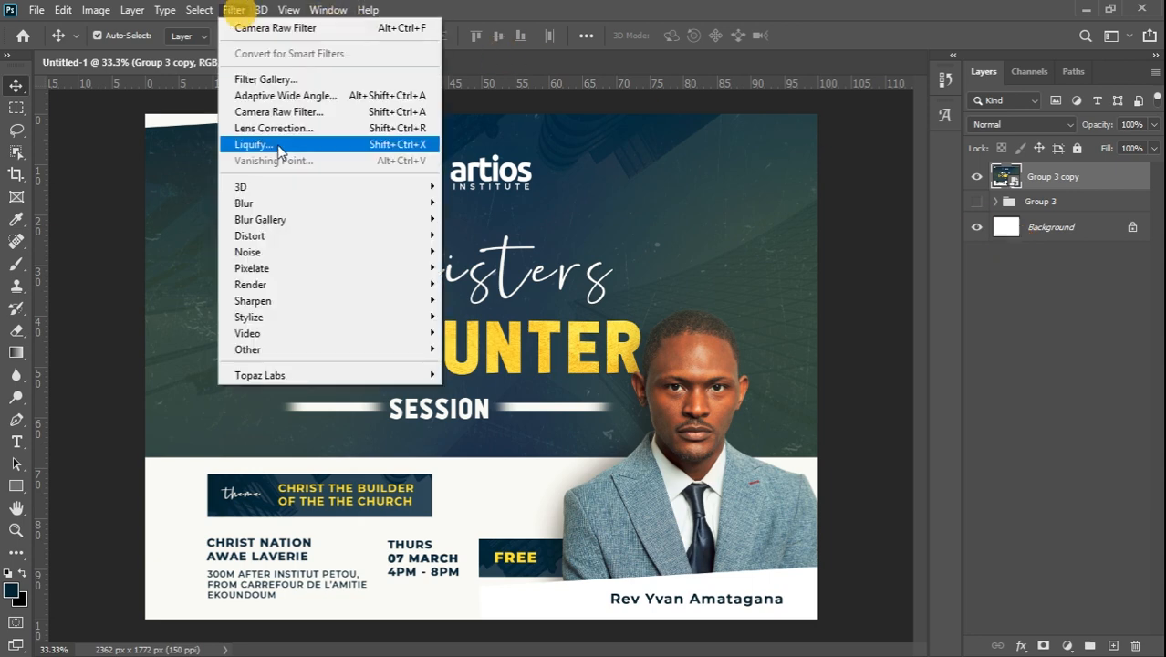
{"action": "left_click", "coordinate": [314, 111]}
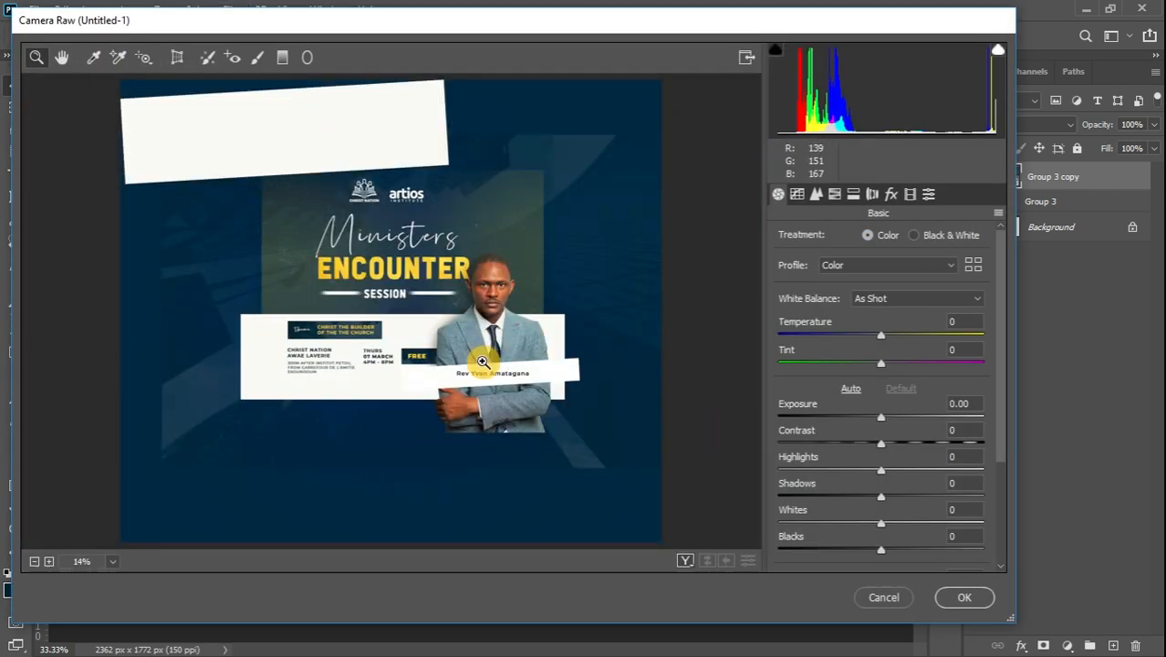
{"action": "left_click", "coordinate": [423, 326]}
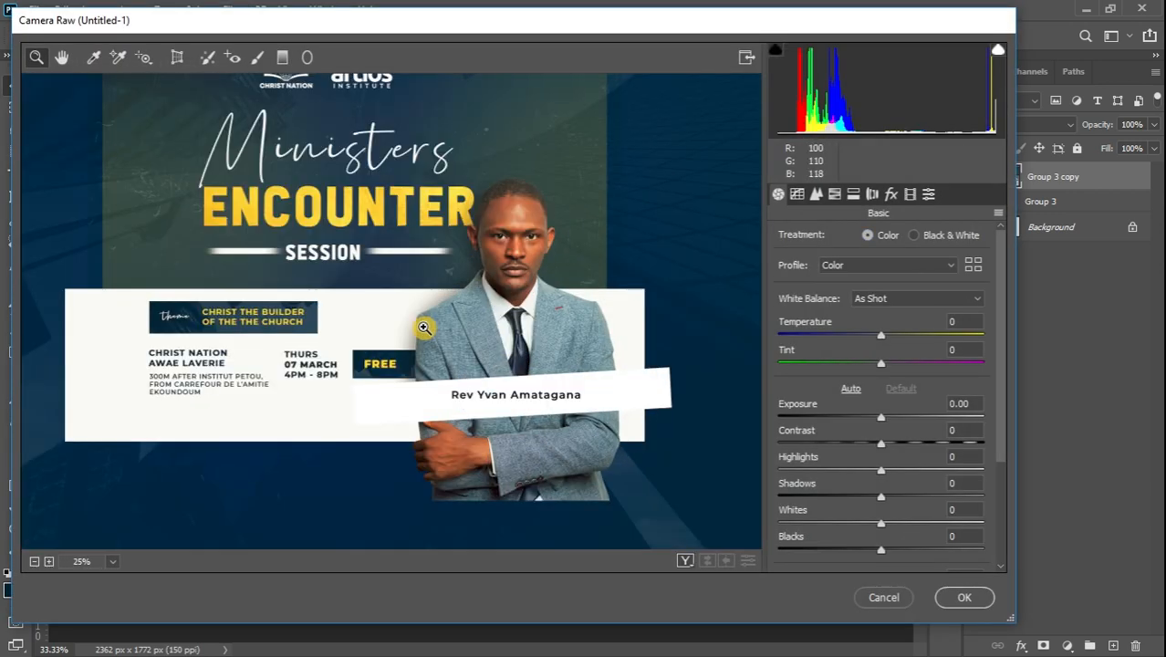
{"action": "left_click", "coordinate": [61, 56]}
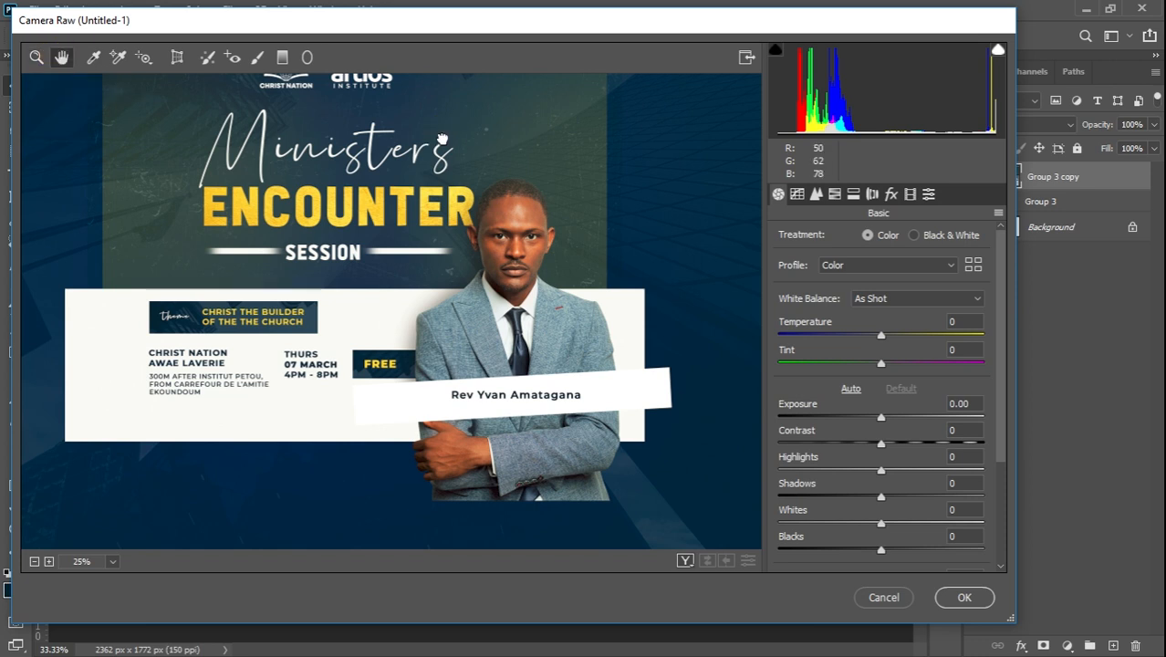
{"action": "left_click_drag", "start_coordinate": [442, 138], "coordinate": [461, 204]}
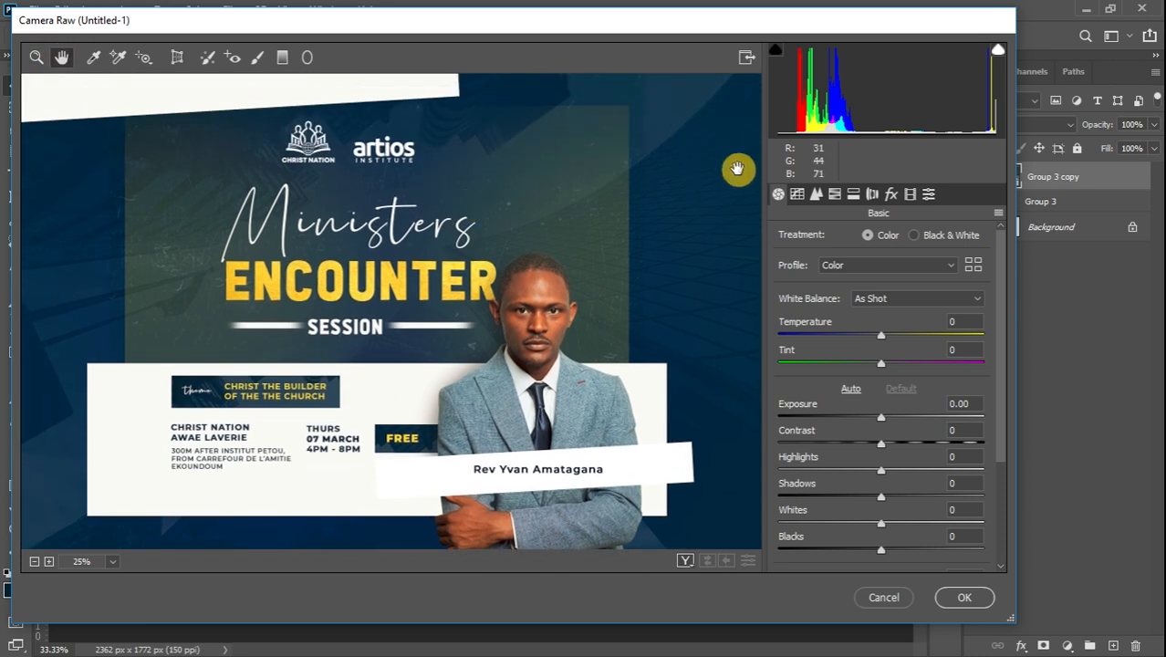
Warm the temperature slightly, lower Highlights to -32, and boost Whites to +53 with added texture and clarity
{"action": "left_click_drag", "start_coordinate": [881, 335], "coordinate": [898, 341]}
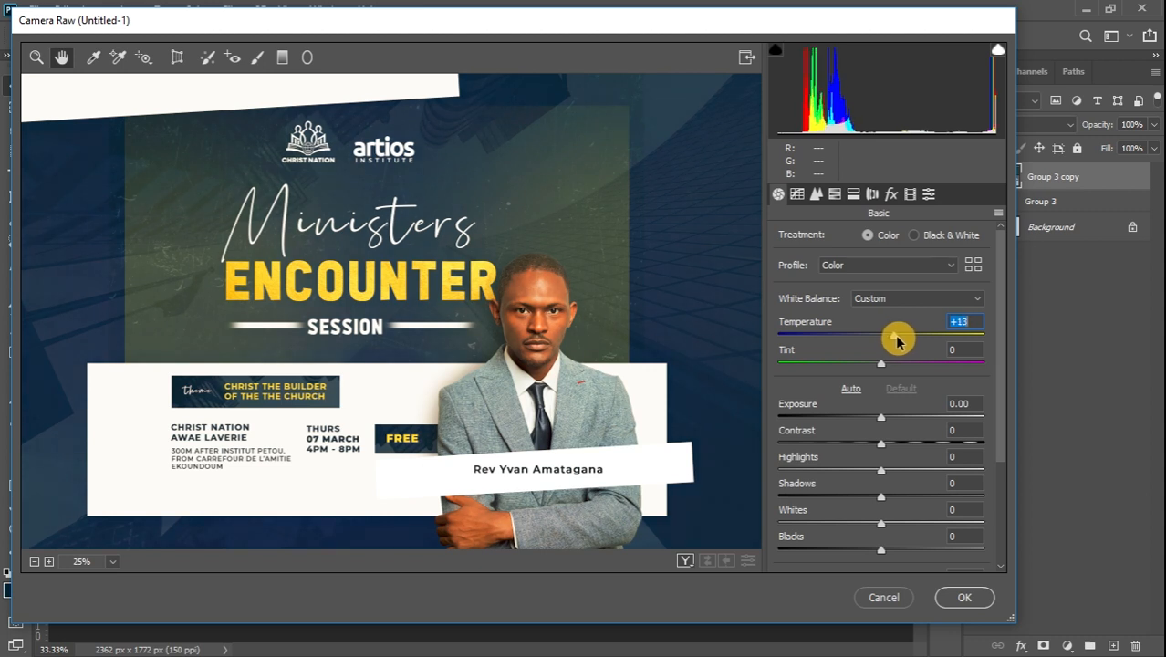
{"action": "left_click", "coordinate": [881, 472]}
{"action": "left_click_drag", "start_coordinate": [882, 471], "coordinate": [856, 474]}
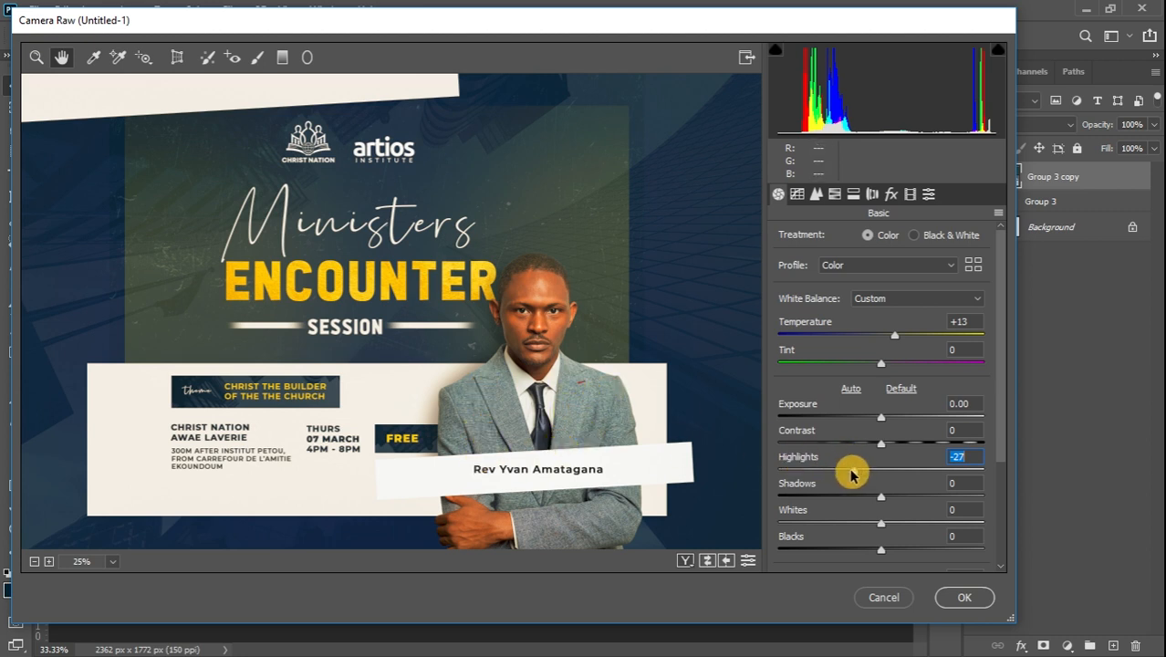
{"action": "left_click_drag", "start_coordinate": [851, 472], "coordinate": [937, 536]}
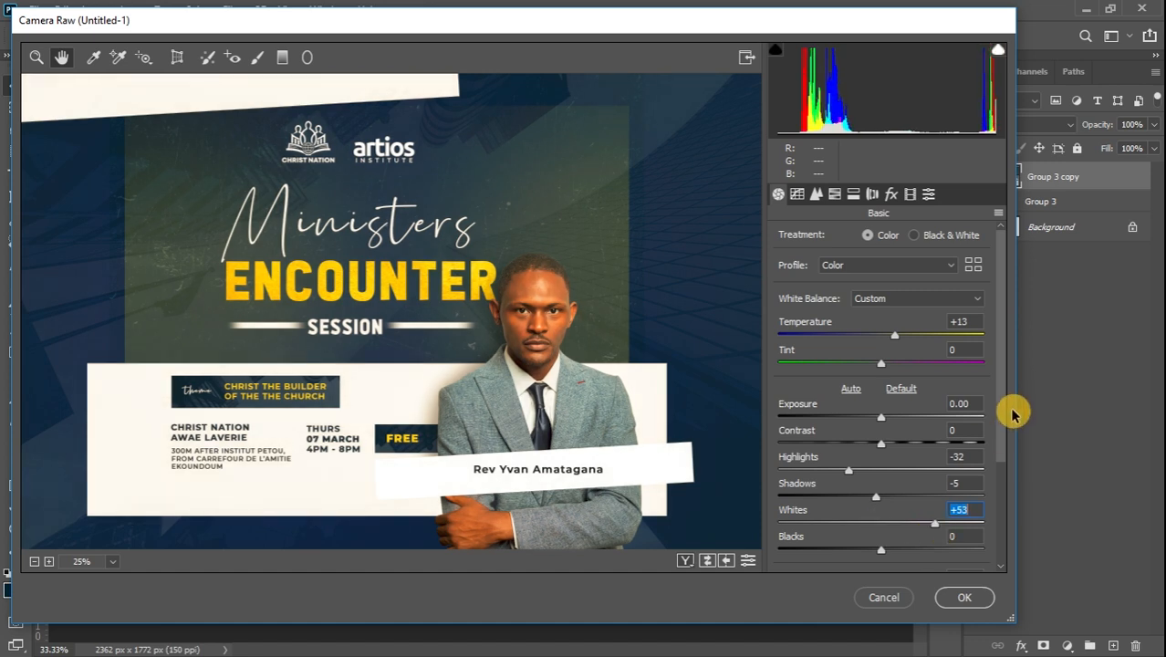
{"action": "left_click_drag", "start_coordinate": [1001, 411], "coordinate": [1005, 488]}
{"action": "left_click_drag", "start_coordinate": [880, 447], "coordinate": [892, 520]}
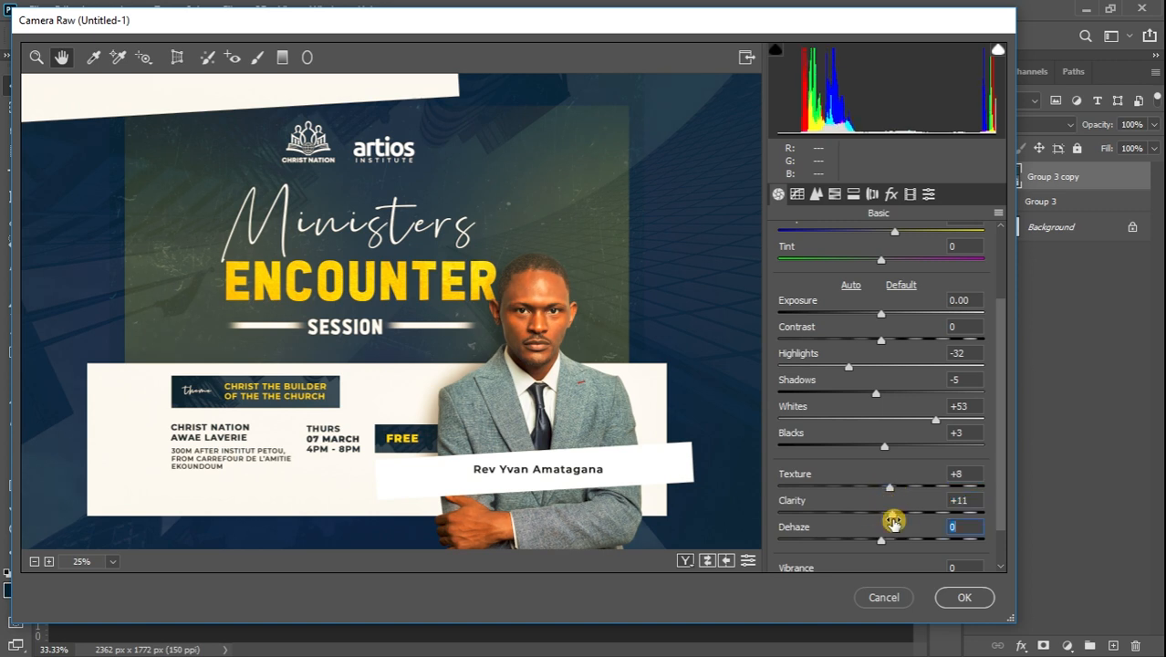
Set the Detail sharpening Amount to 48 and apply the Camera Raw adjustments
{"action": "left_click", "coordinate": [815, 199]}
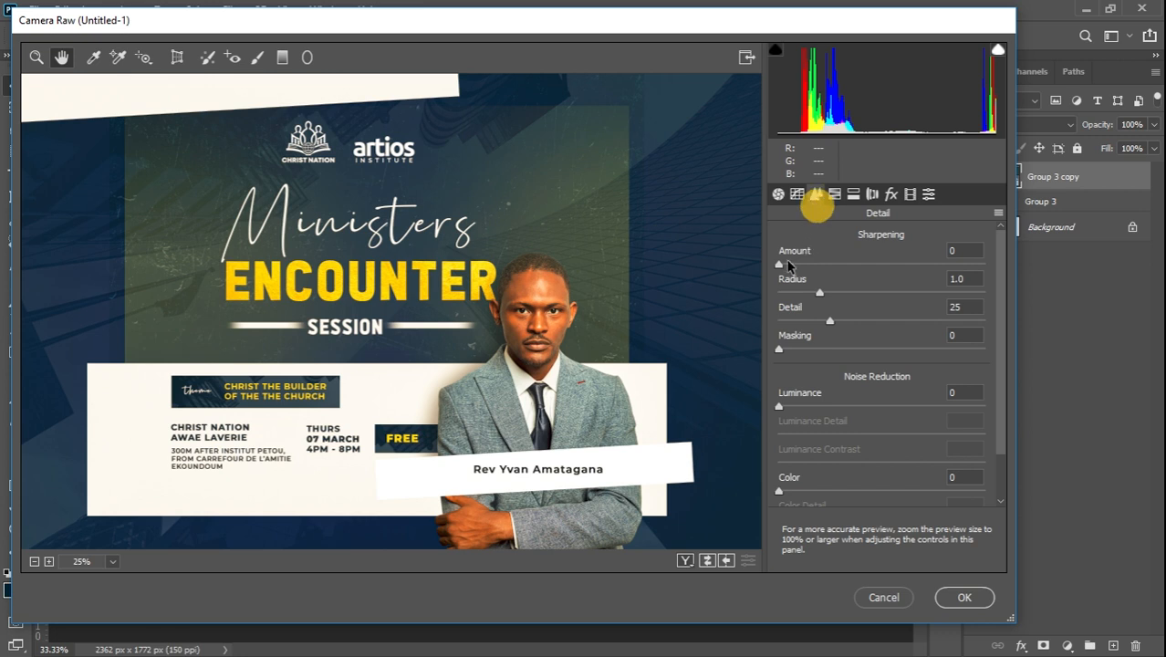
{"action": "left_click_drag", "start_coordinate": [780, 264], "coordinate": [830, 267]}
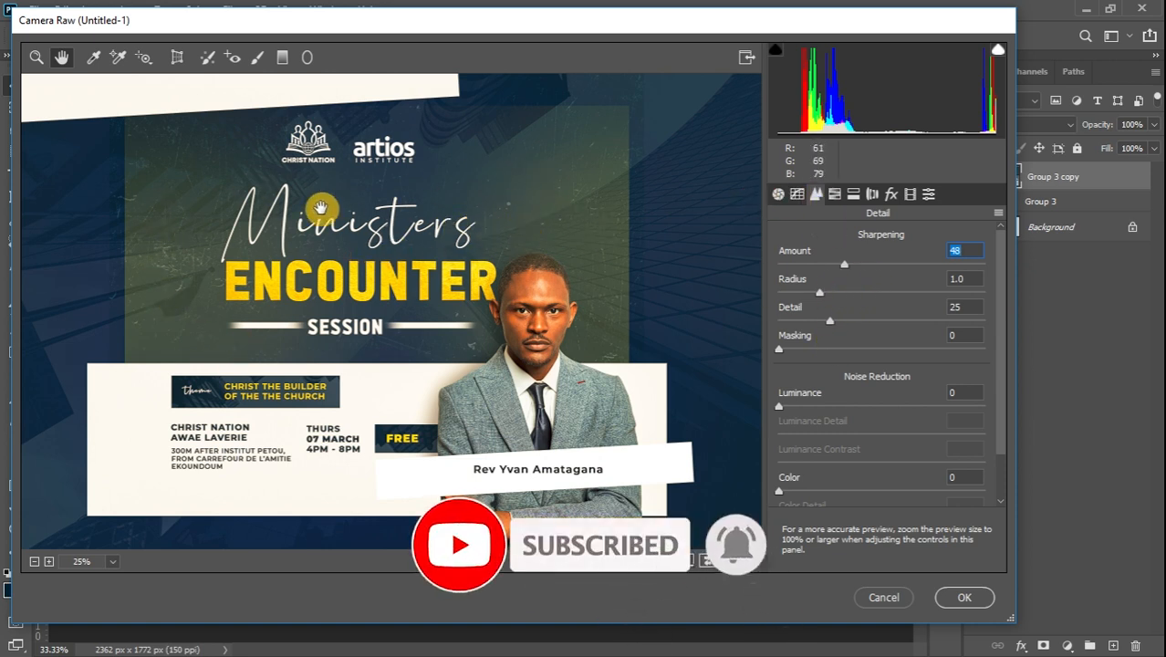
{"action": "left_click", "coordinate": [774, 197]}
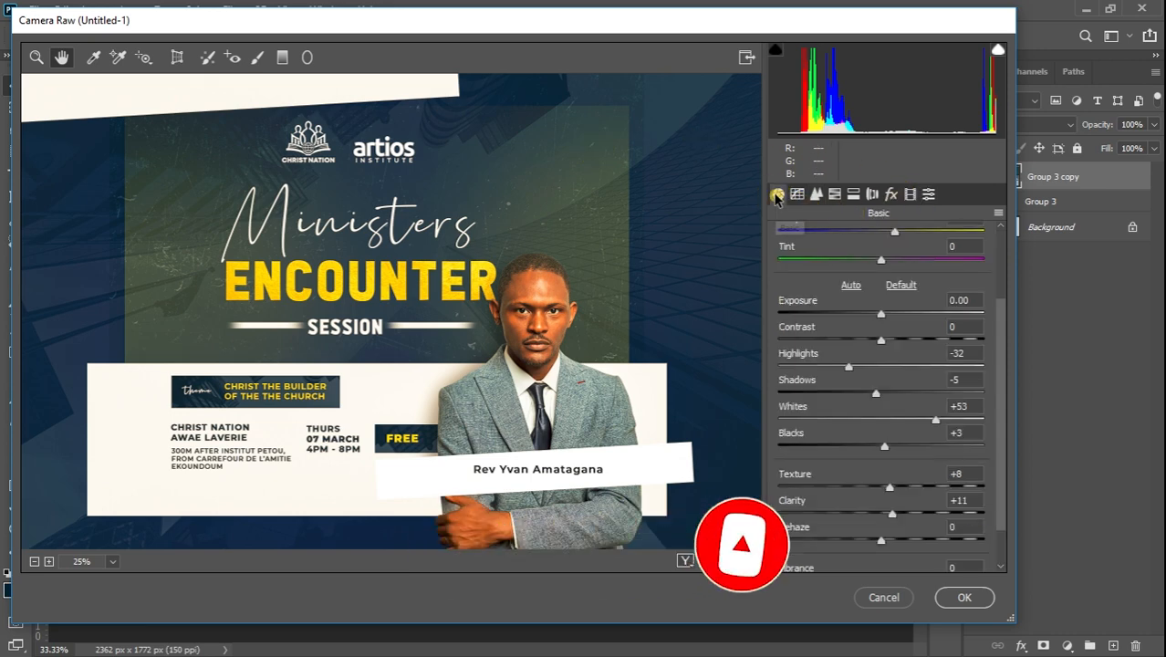
{"action": "left_click", "coordinate": [953, 606]}
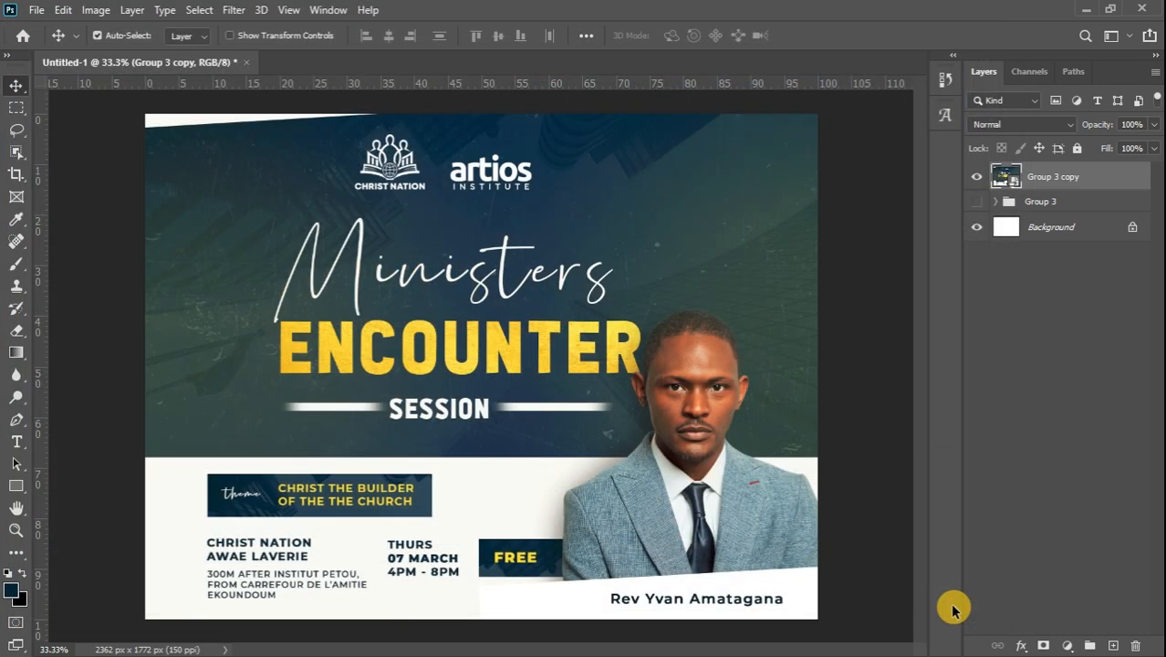